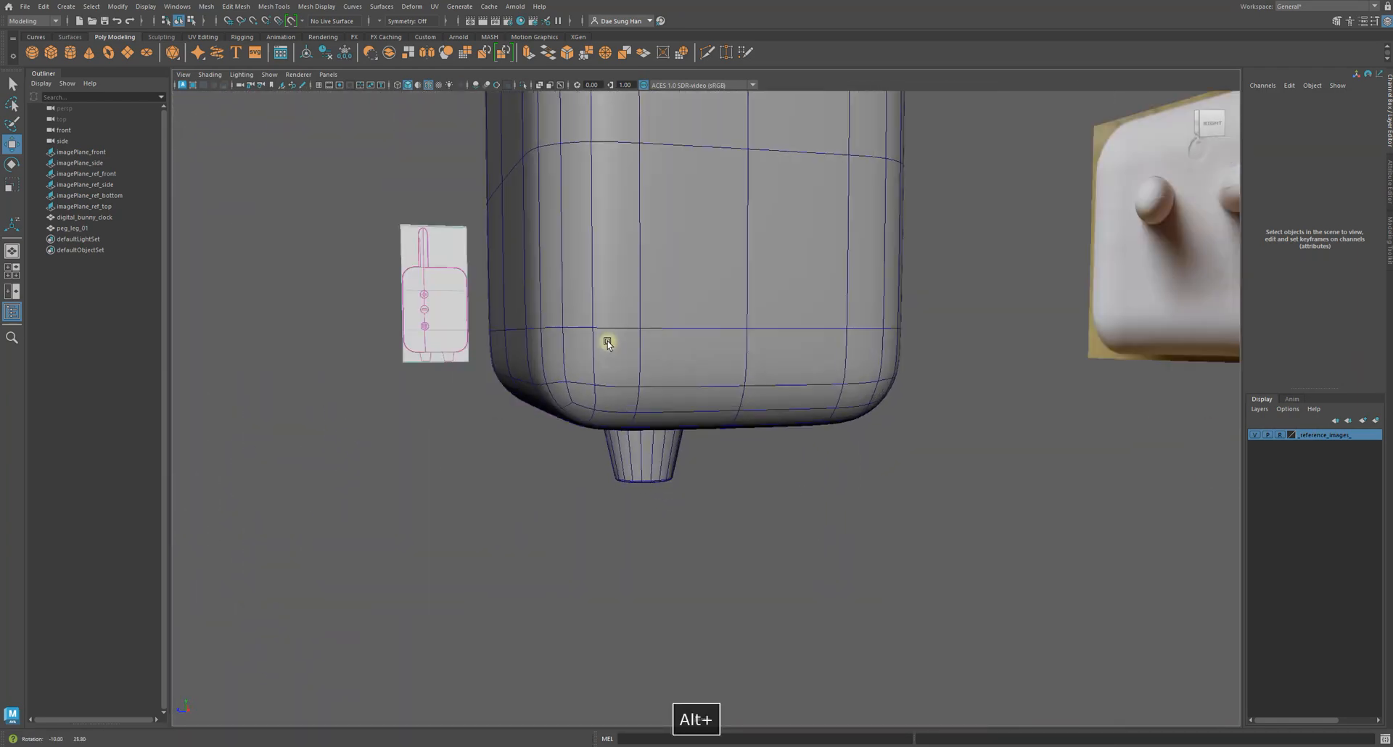
- Select the peg leg under the clock body and frame it with the body in the maximized front view
{"action": "middle_click_drag", "start_coordinate": [727, 327], "coordinate": [958, 316], "text": "alt"}
{"action": "left_click", "coordinate": [977, 433]}
{"action": "middle_click_drag", "start_coordinate": [807, 348], "coordinate": [771, 330], "text": "alt"}
{"action": "right_click_drag", "start_coordinate": [771, 330], "coordinate": [901, 348], "text": "alt"}
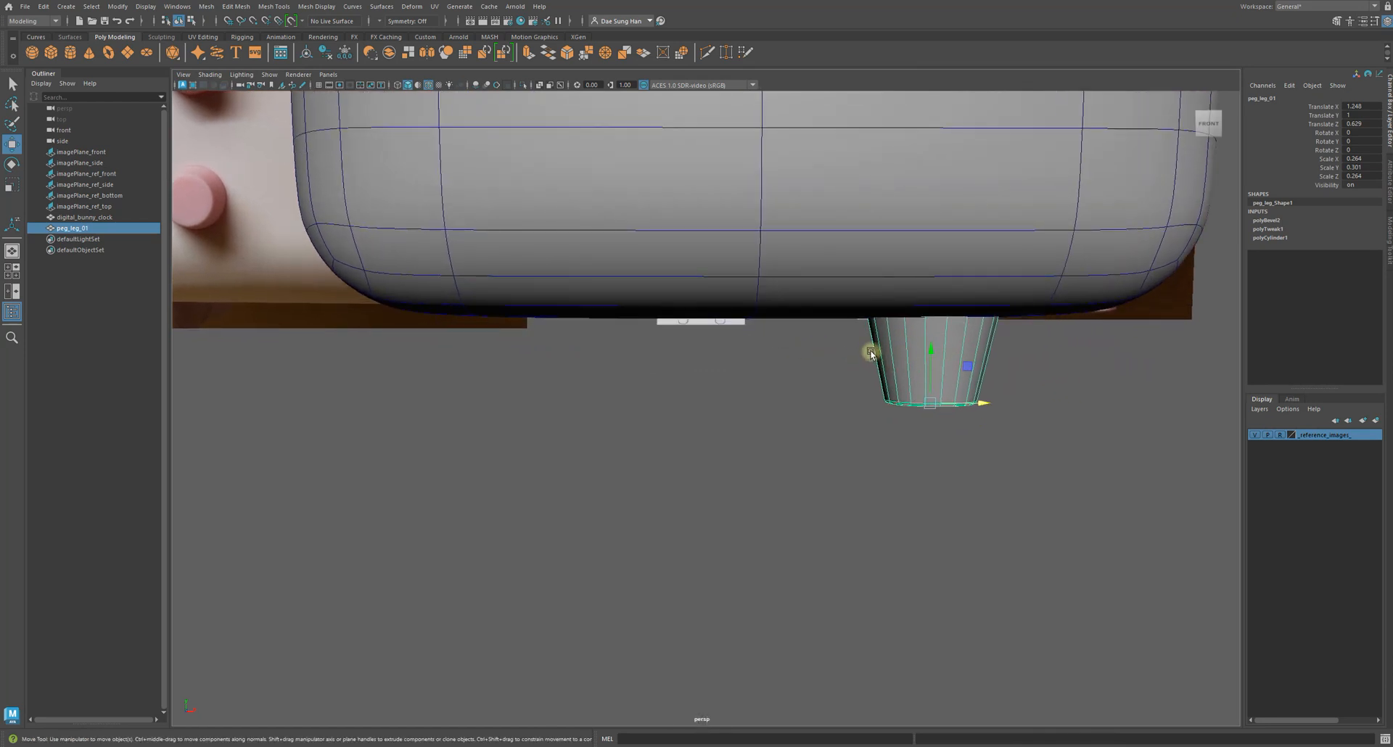
{"action": "key", "text": "space"}
{"action": "middle_click_drag", "start_coordinate": [494, 594], "coordinate": [491, 535], "text": "alt"}
{"action": "right_click_drag", "start_coordinate": [491, 534], "coordinate": [715, 631], "text": "alt"}
{"action": "middle_click_drag", "start_coordinate": [556, 544], "coordinate": [513, 541], "text": "alt"}
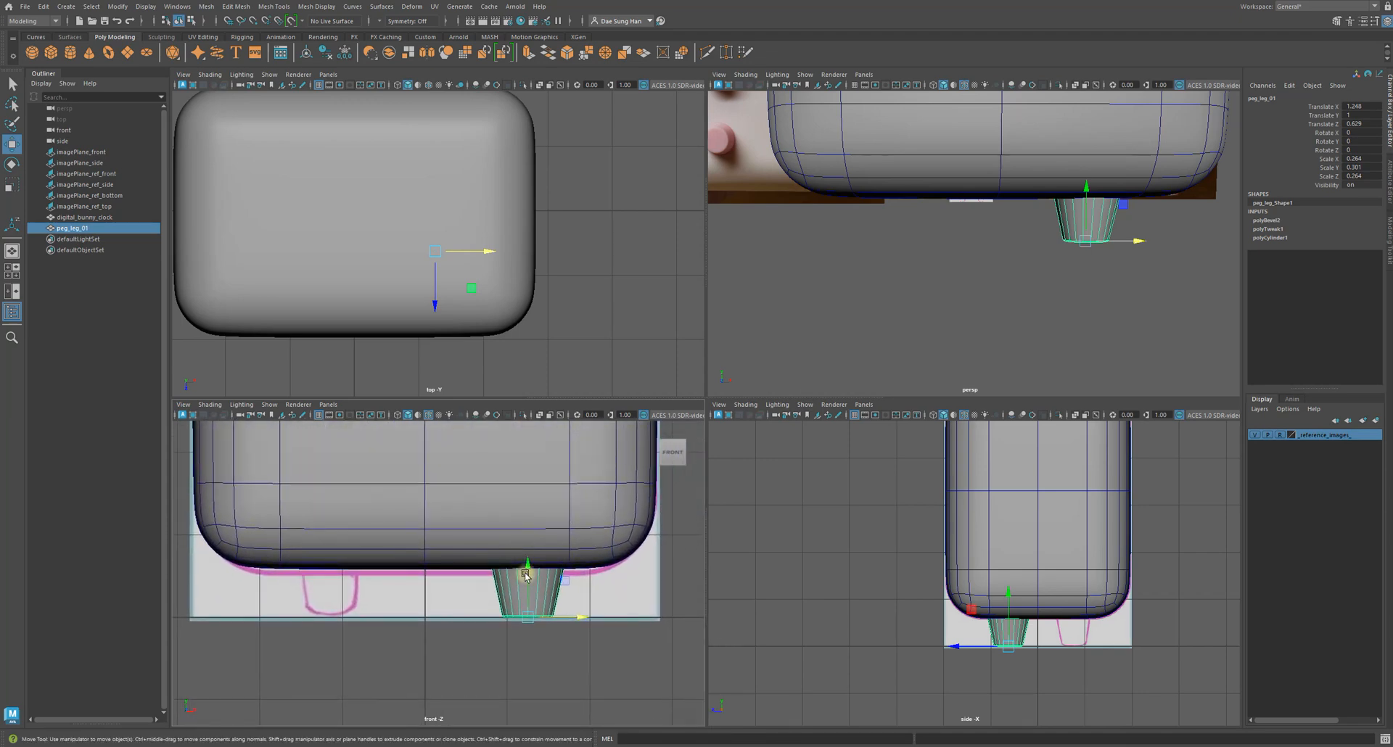
{"action": "key", "text": "space"}
{"action": "right_click_drag", "start_coordinate": [940, 404], "coordinate": [703, 684], "text": "alt"}
{"action": "middle_click_drag", "start_coordinate": [929, 458], "coordinate": [906, 512], "text": "alt"}
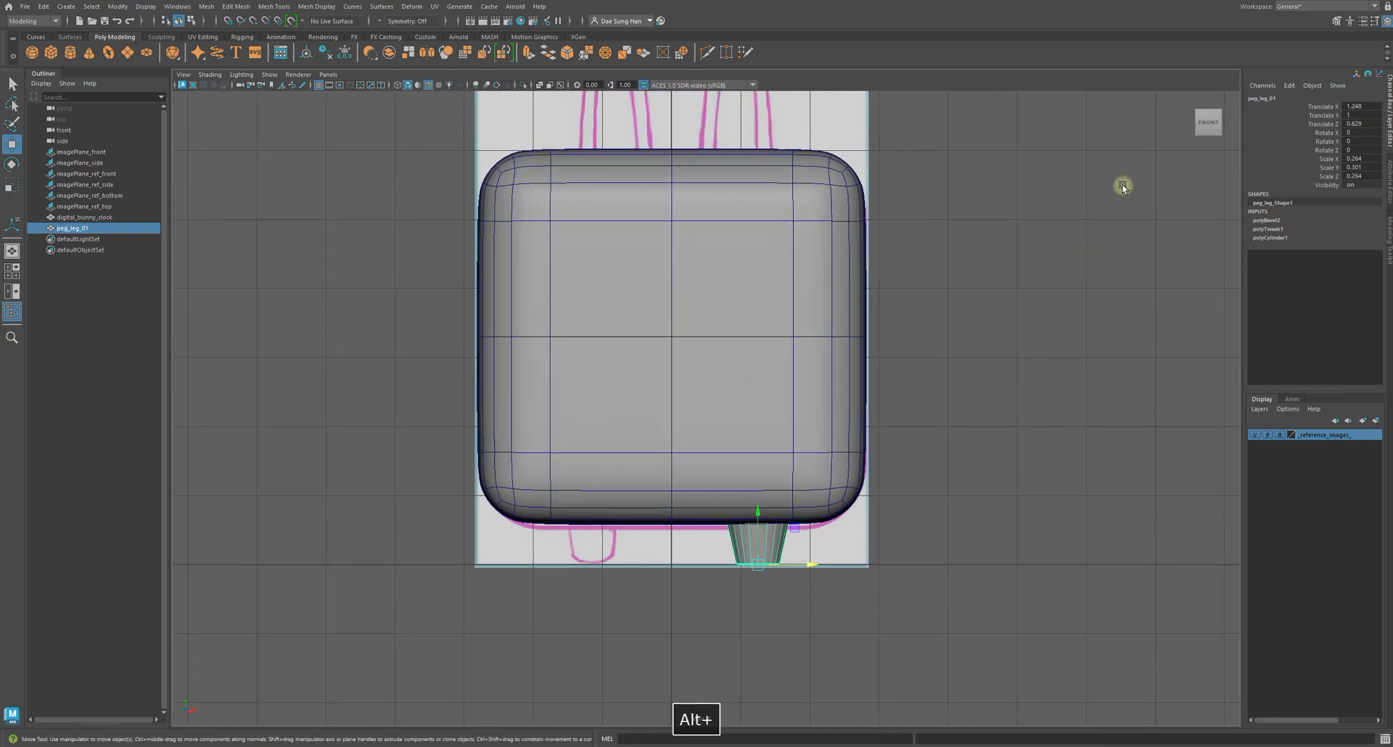
- Examine the peg leg's placement from the top and front views against the clock body and reference drawing
{"action": "left_click", "coordinate": [1211, 103]}
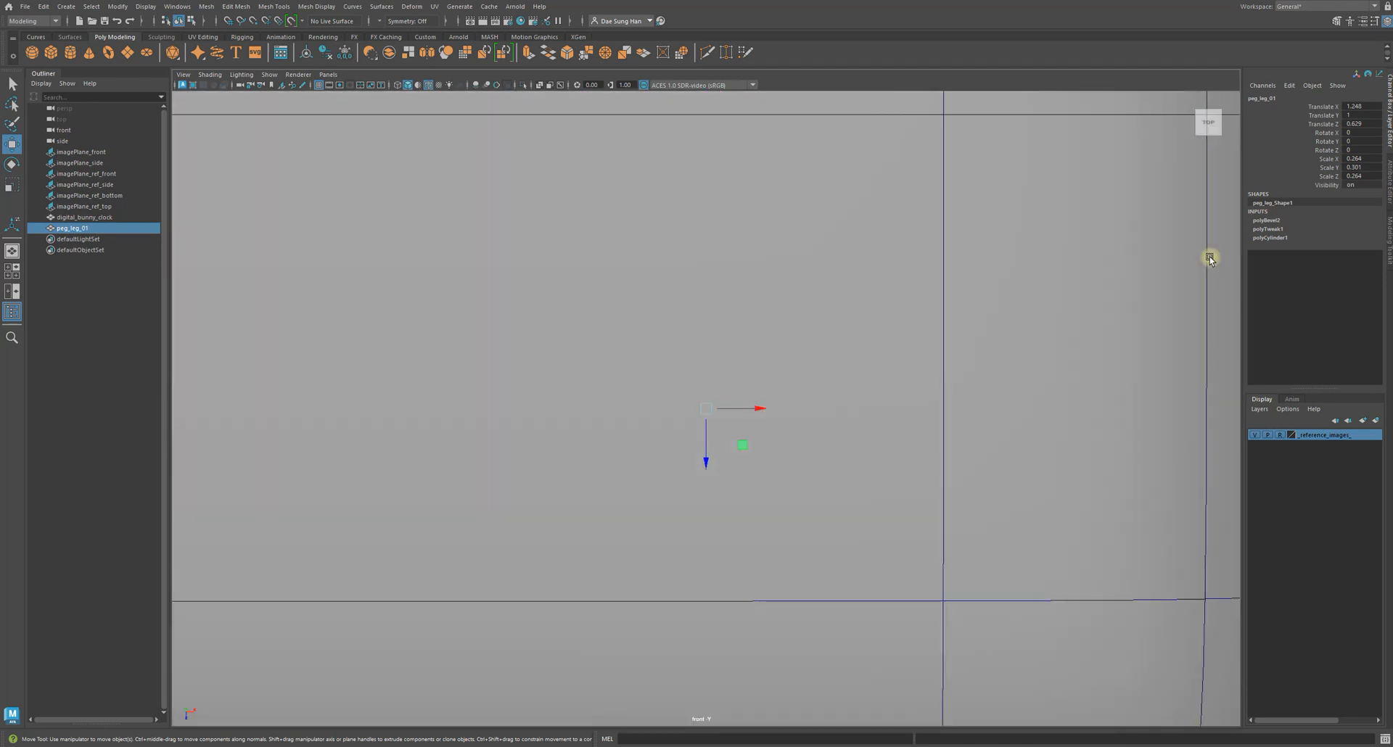
{"action": "right_click_drag", "start_coordinate": [1081, 215], "coordinate": [941, 256], "text": "alt"}
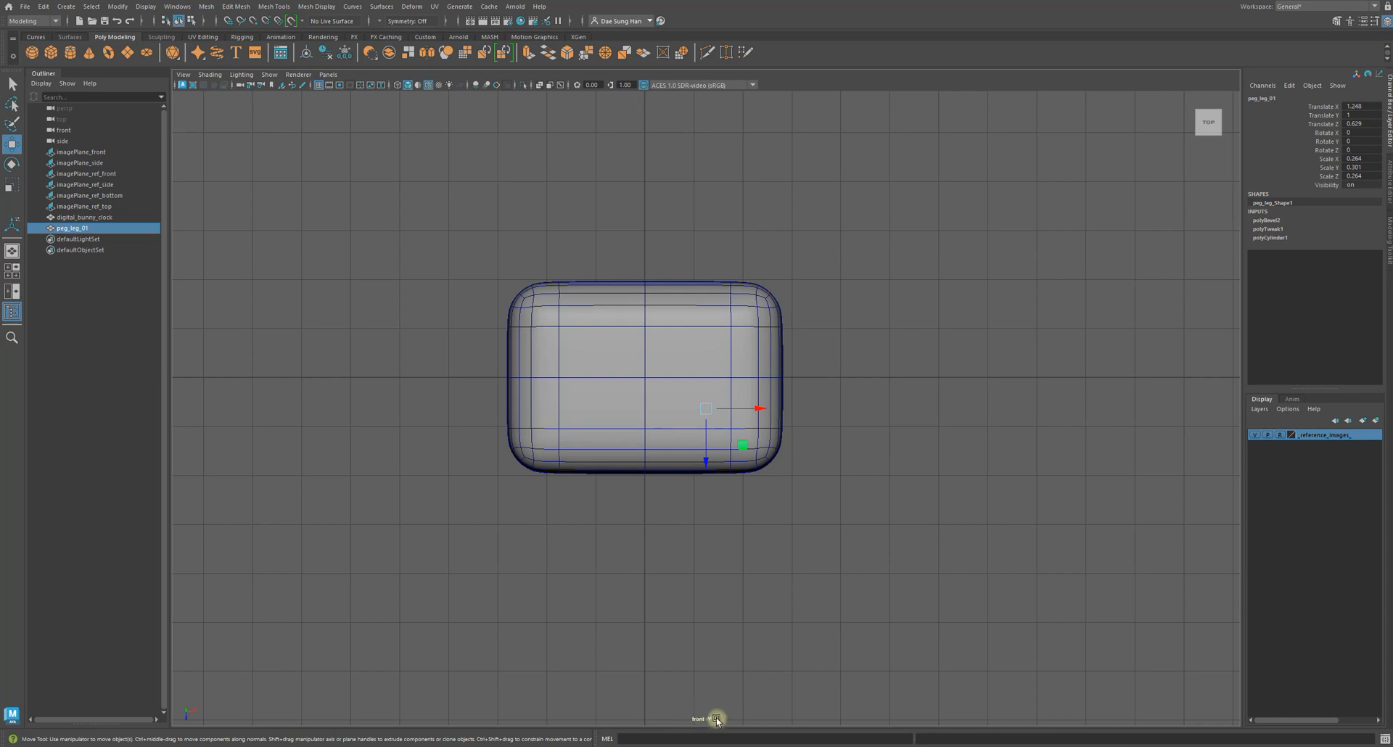
{"action": "right_click_drag", "start_coordinate": [690, 419], "coordinate": [1103, 484], "text": "alt"}
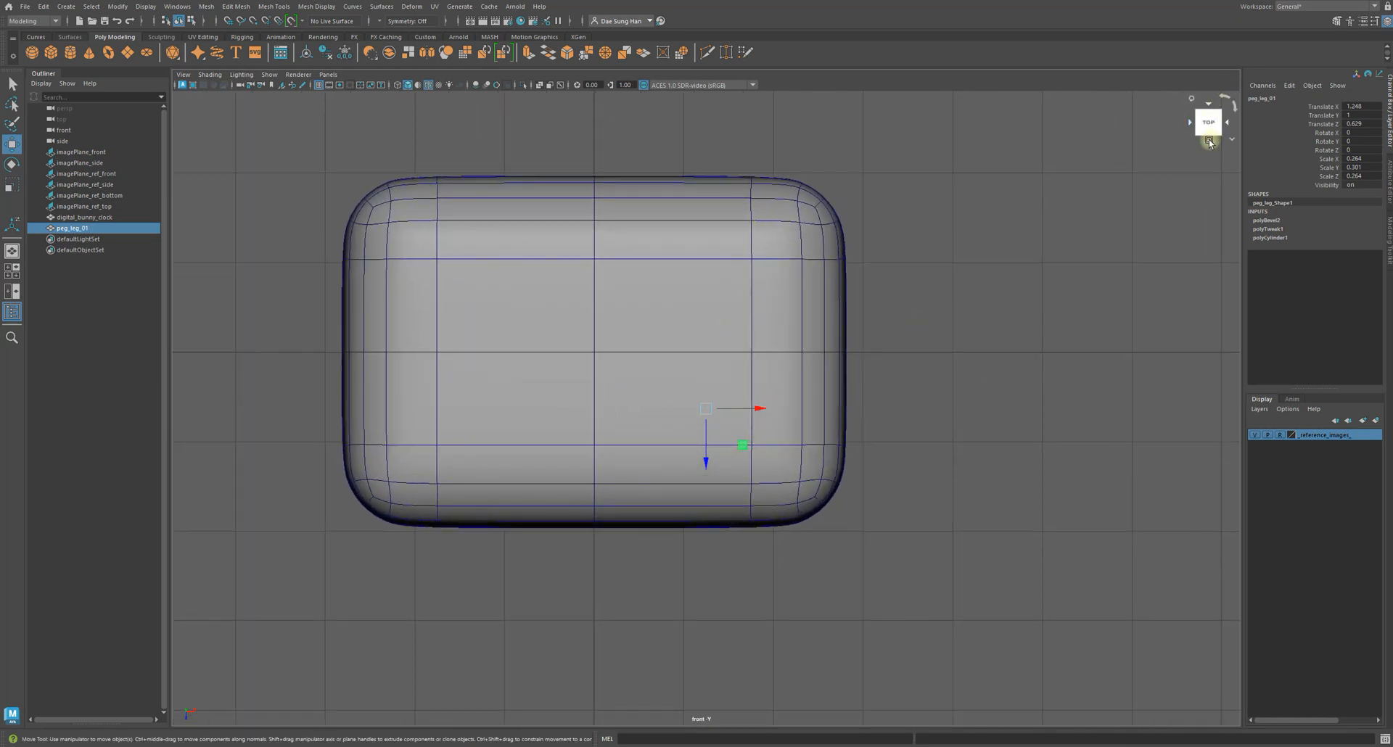
{"action": "left_click", "coordinate": [1210, 141]}
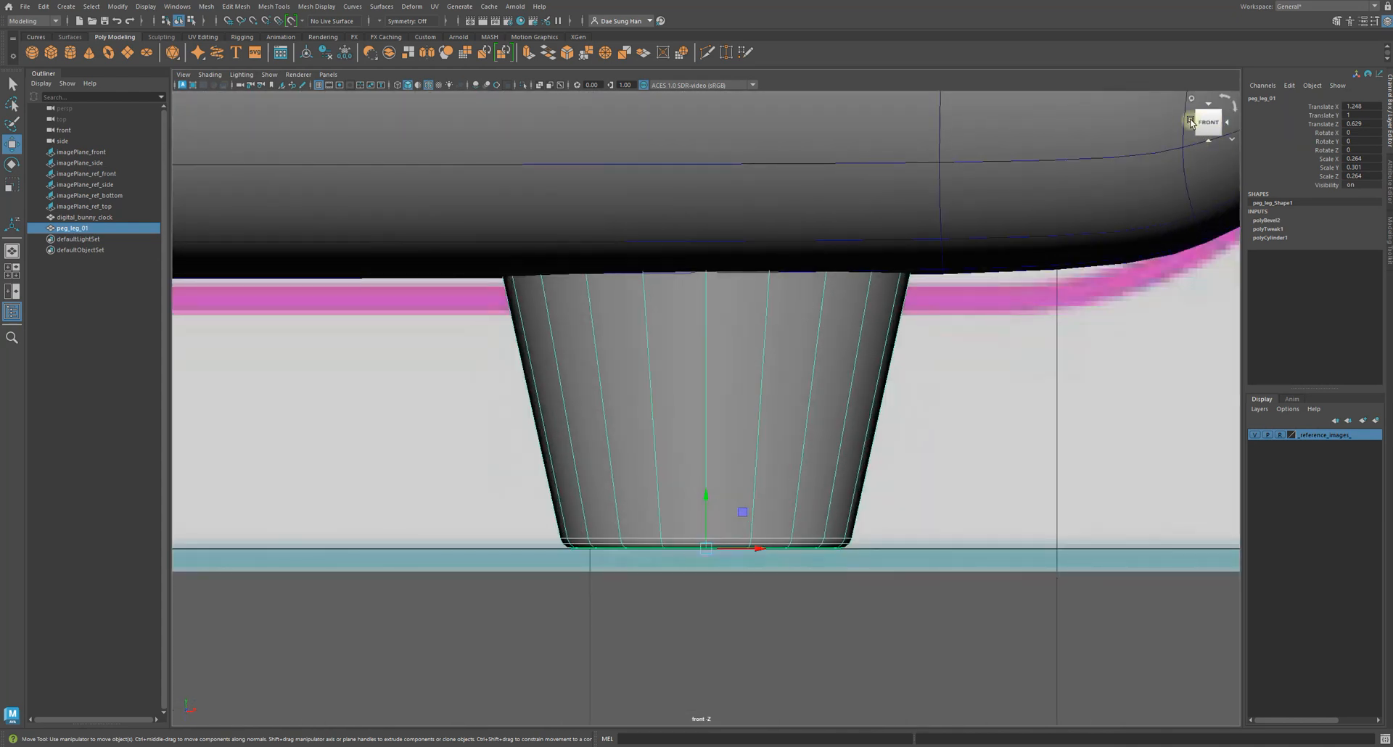
{"action": "right_click_drag", "start_coordinate": [1069, 183], "coordinate": [1037, 499], "text": "alt"}
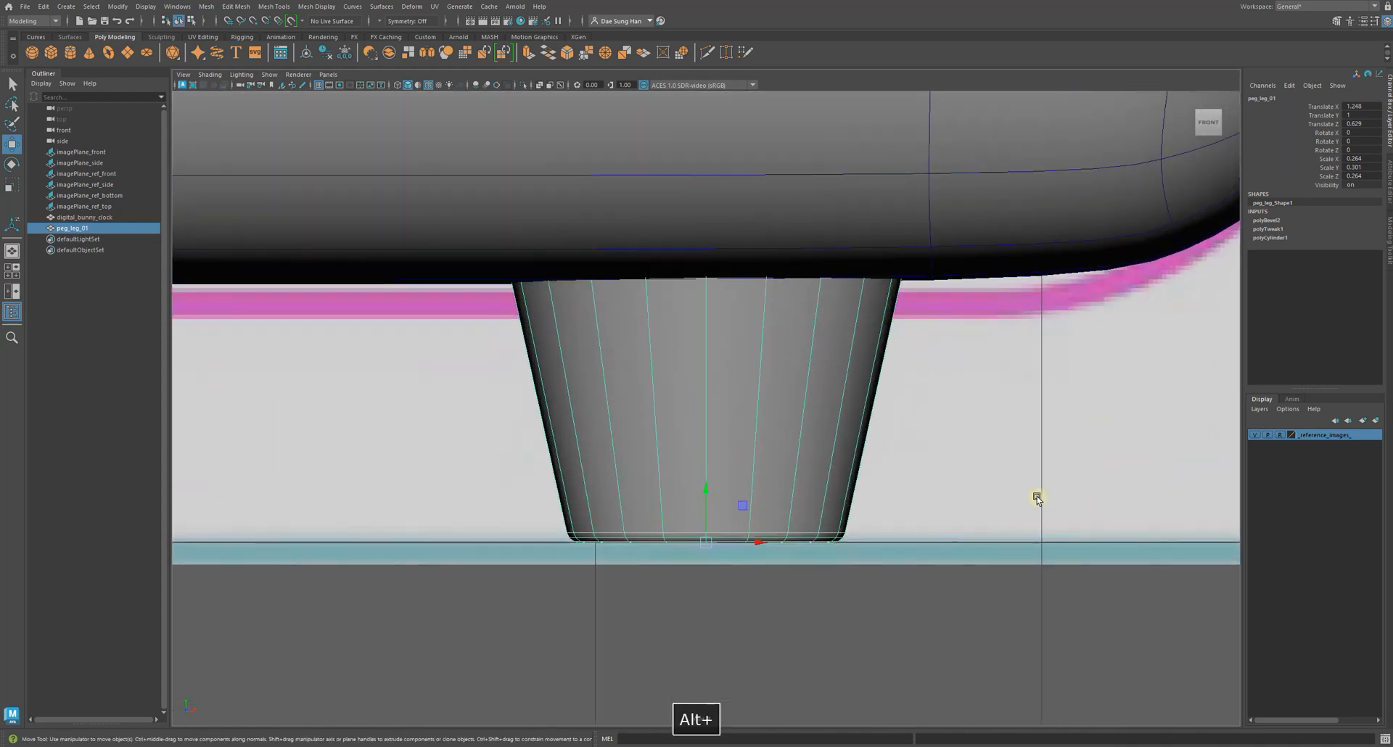
{"action": "middle_click_drag", "start_coordinate": [752, 454], "coordinate": [870, 470], "text": "alt"}
{"action": "mouse_move", "coordinate": [821, 430]}
{"action": "middle_mouse_down", "text": "alt"}
{"action": "mouse_move", "coordinate": [901, 470]}
{"action": "mouse_move", "coordinate": [973, 470]}
{"action": "middle_mouse_up", "text": "alt"}
{"action": "mouse_move", "coordinate": [1037, 464]}
{"action": "right_mouse_down", "text": "alt"}
{"action": "mouse_move", "coordinate": [814, 408]}
{"action": "mouse_move", "coordinate": [1334, 513]}
{"action": "right_mouse_up", "text": "alt"}
{"action": "middle_click_drag", "start_coordinate": [1024, 459], "coordinate": [824, 439], "text": "alt"}
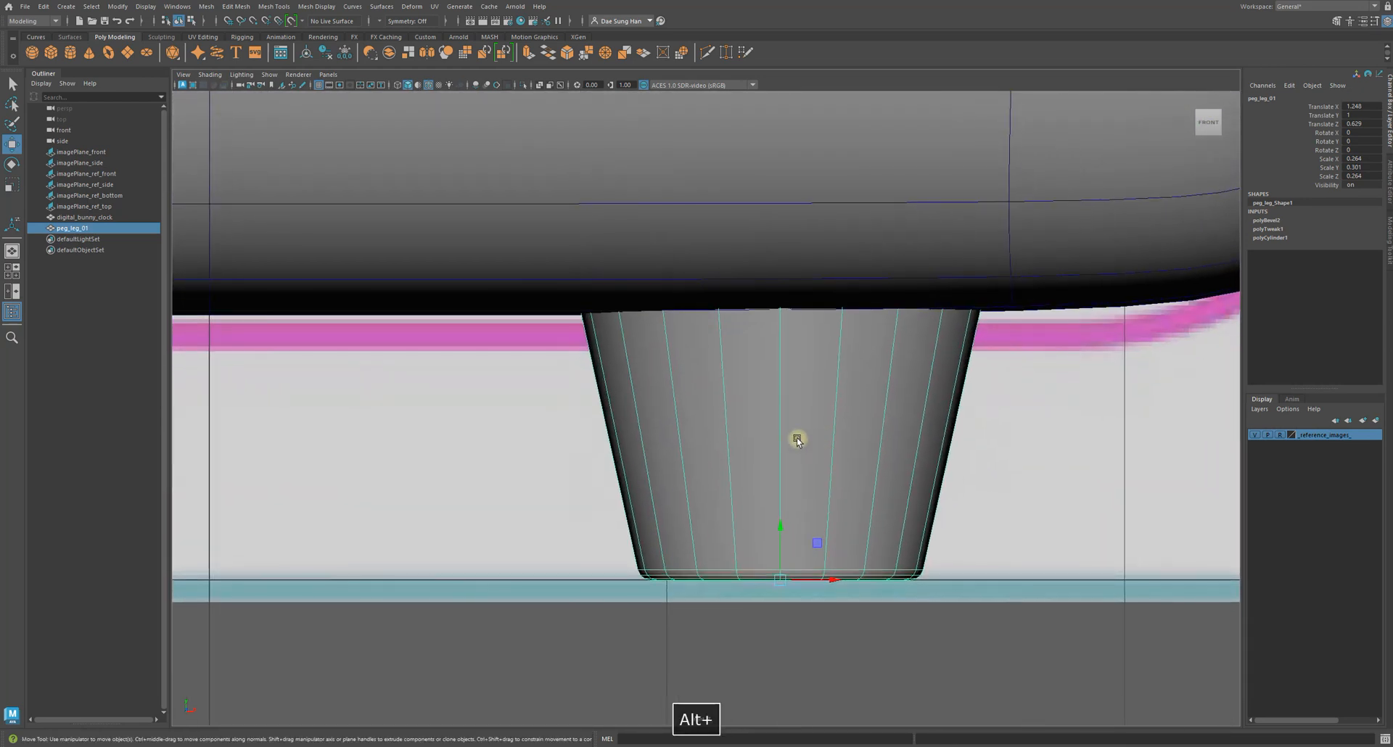
{"action": "middle_click_drag", "start_coordinate": [682, 425], "coordinate": [850, 415], "text": "alt"}
{"action": "right_click_drag", "start_coordinate": [919, 490], "coordinate": [836, 481], "text": "alt"}
{"action": "middle_click_drag", "start_coordinate": [836, 481], "coordinate": [1006, 564], "text": "alt"}
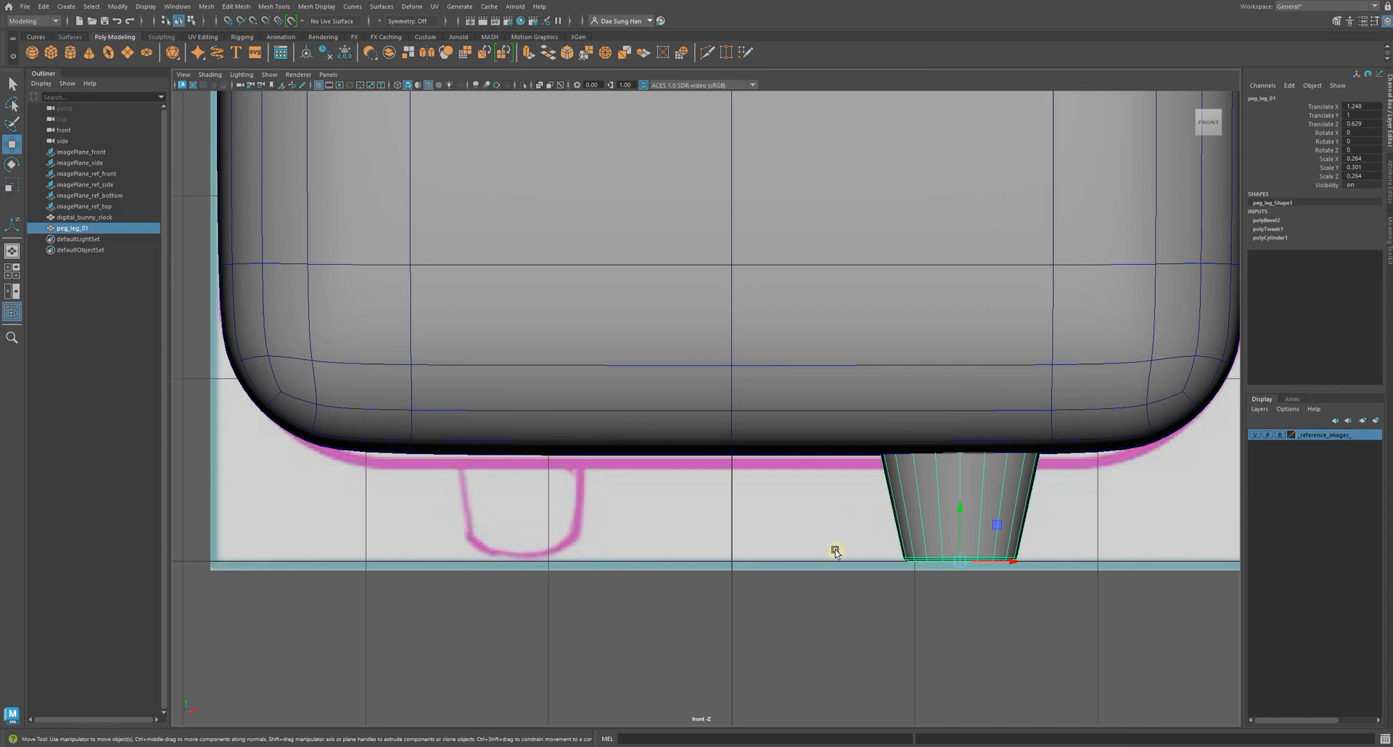
- Open the Duplicate Special options for the selected peg leg
{"action": "left_click", "coordinate": [43, 8]}
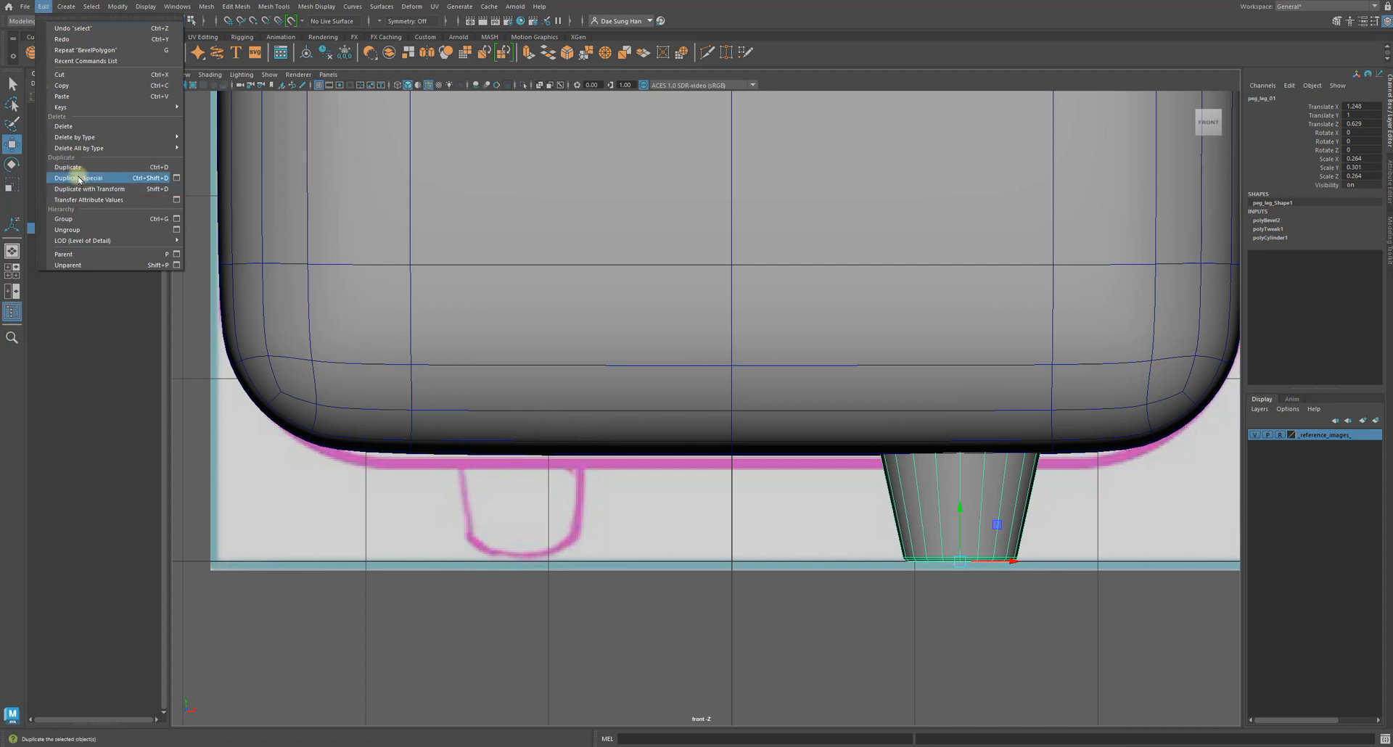
{"action": "left_click", "coordinate": [177, 180]}
{"action": "left_click_drag", "start_coordinate": [580, 254], "coordinate": [584, 219]}
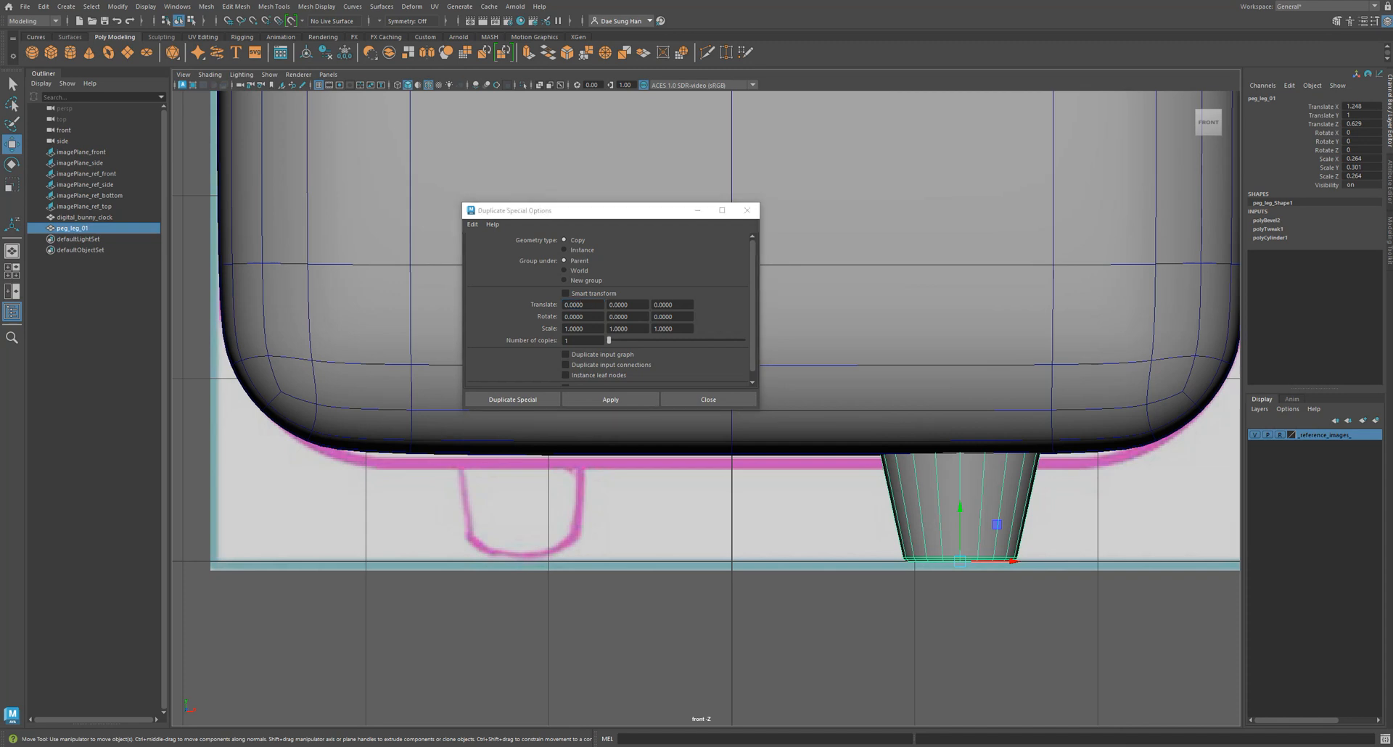
- Switch to the browser and open digital_bunny_clock_notes_01 from the Digital Bunny Clock module in Project One: Custom Tutorials
{"action": "left_click_drag", "start_coordinate": [0, 442], "coordinate": [633, 25]}
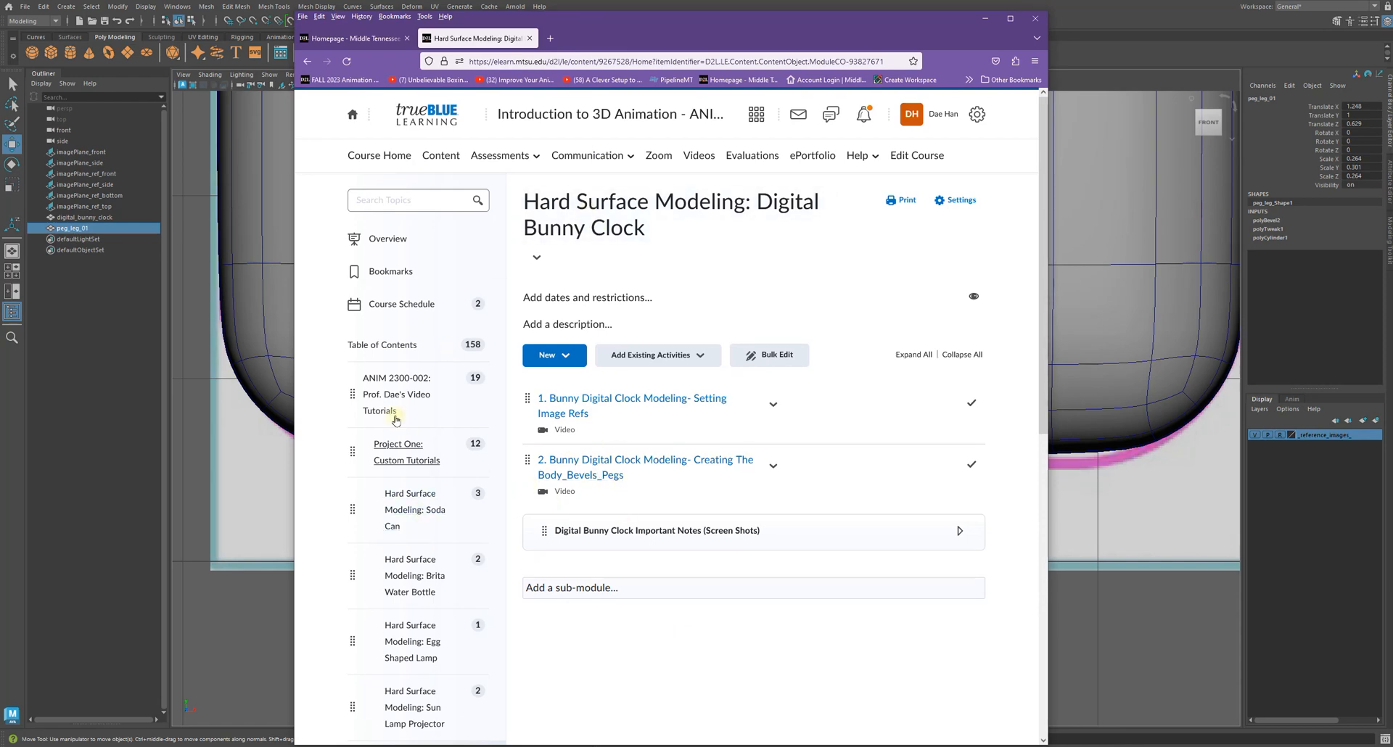
{"action": "left_click", "coordinate": [400, 470]}
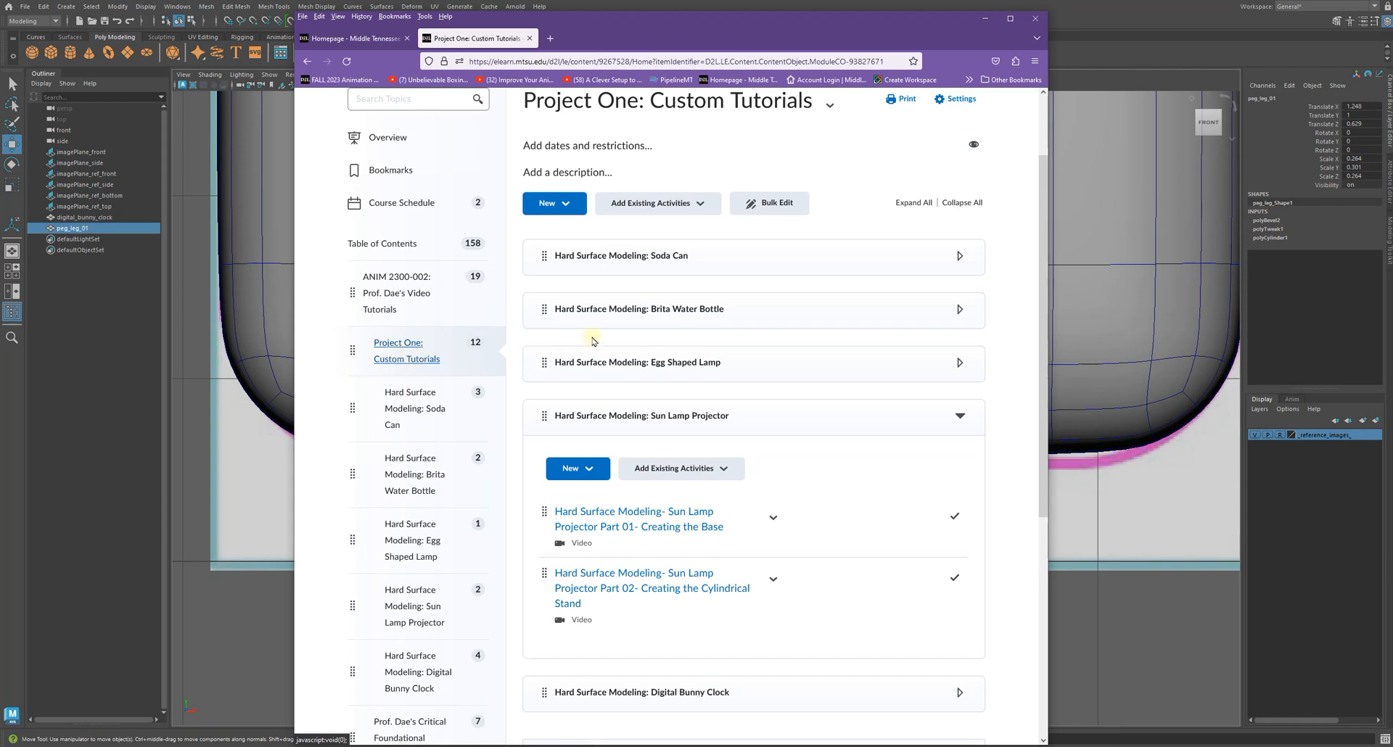
{"action": "left_click", "coordinate": [658, 416]}
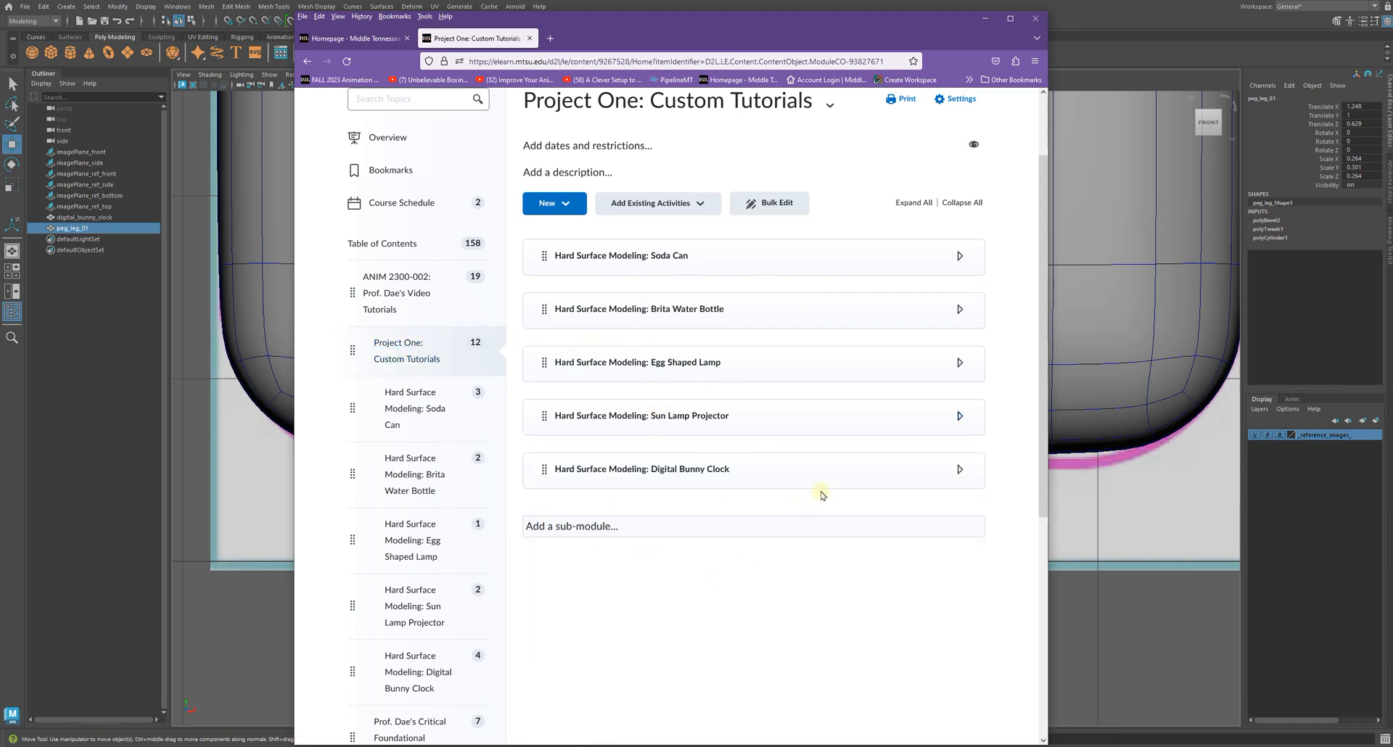
{"action": "left_click", "coordinate": [707, 478]}
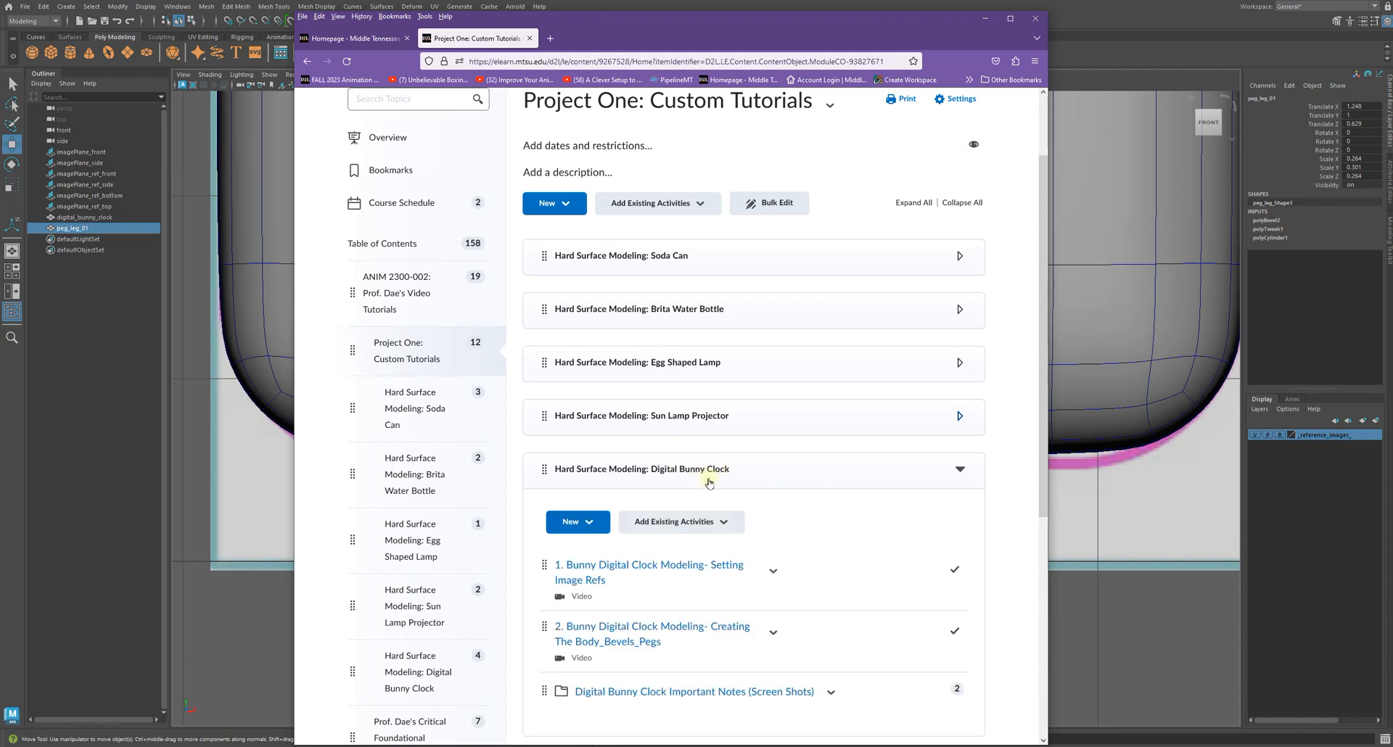
{"action": "scroll", "coordinate": [790, 537], "scroll_direction": "down", "scroll_amount": 3}
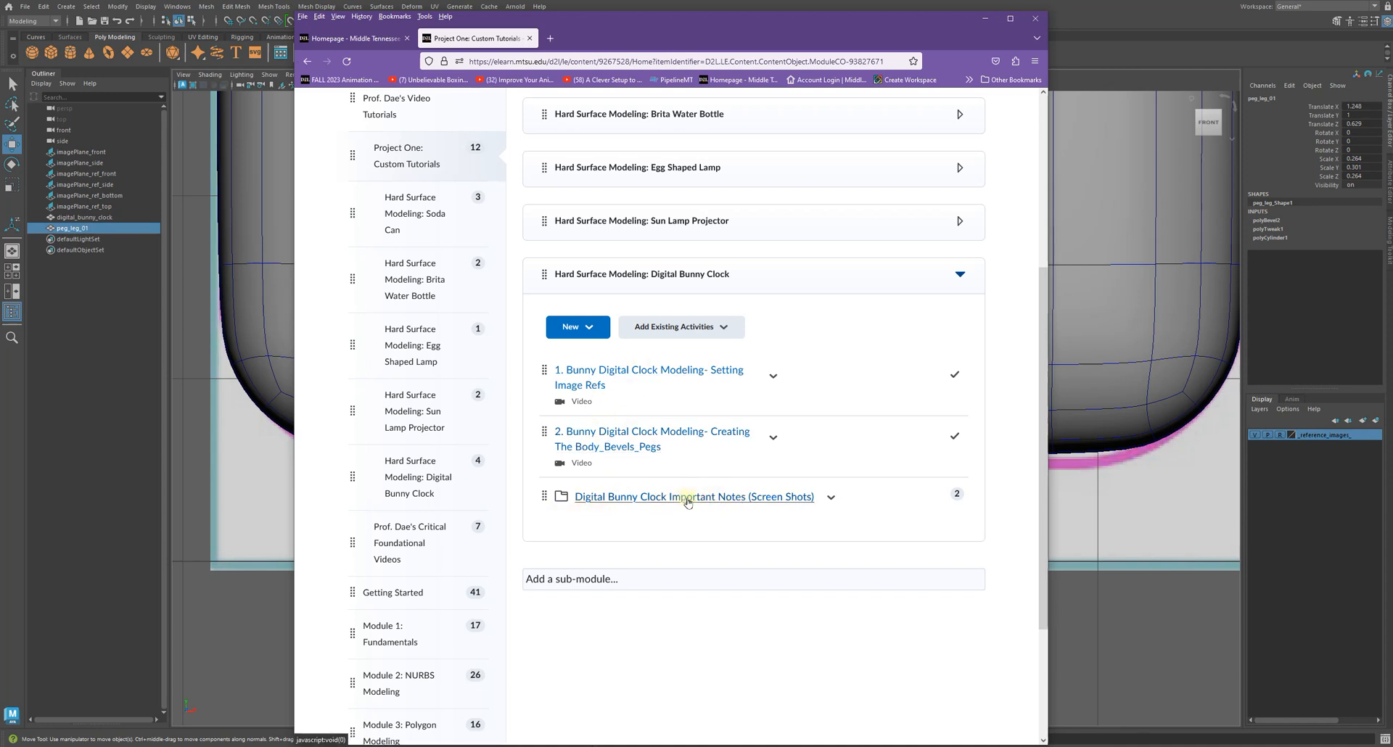
{"action": "left_click", "coordinate": [770, 498]}
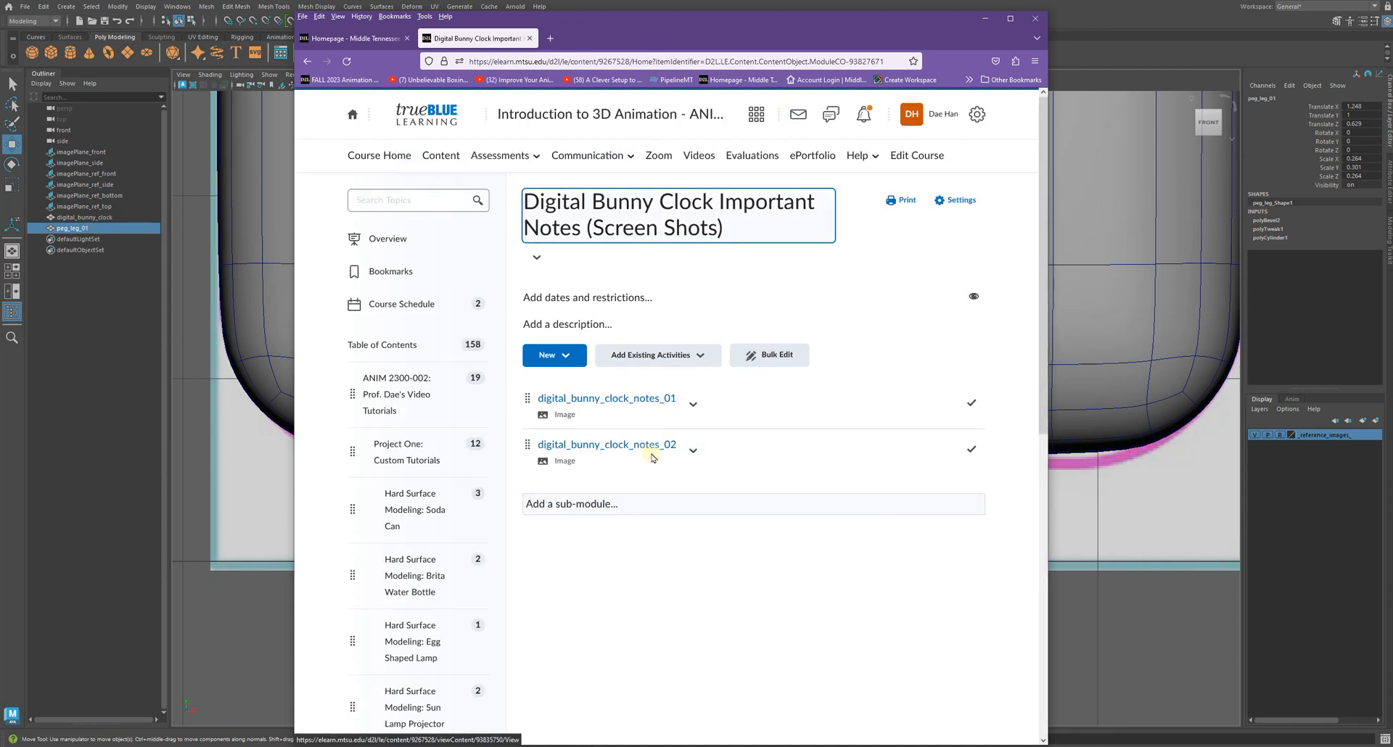
{"action": "left_click", "coordinate": [613, 399]}
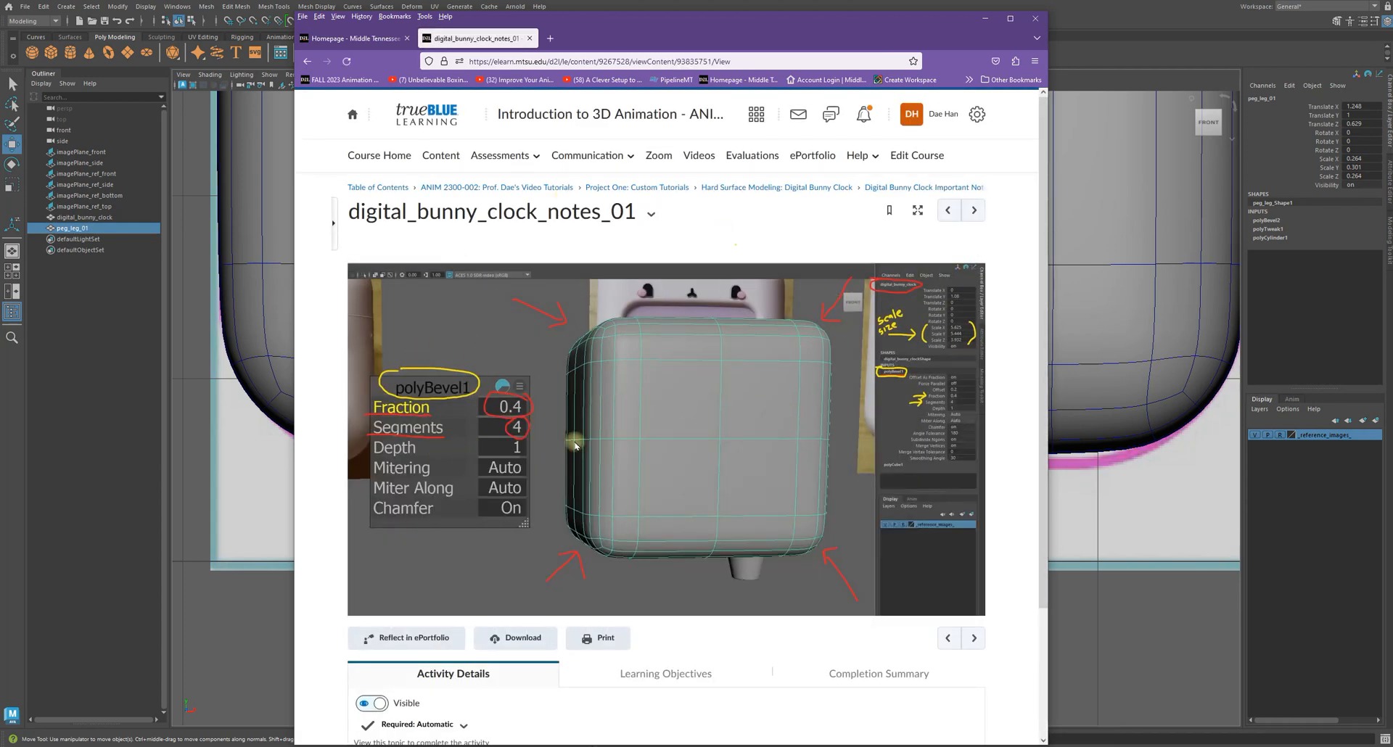
- Return to the Digital Bunny Clock module, view digital_bunny_clock_notes_02 in a new tab, and switch back to Maya
{"action": "left_click", "coordinate": [308, 62]}
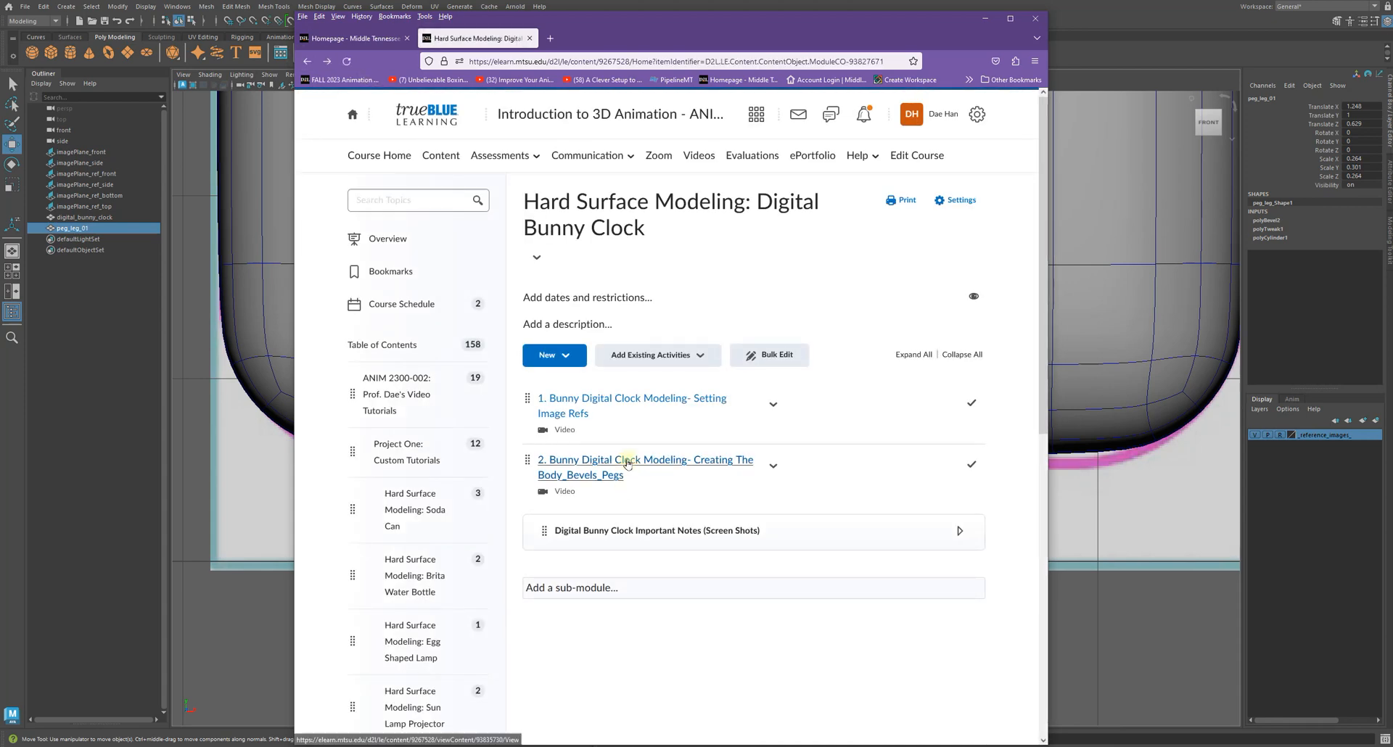
{"action": "left_click", "coordinate": [616, 534]}
{"action": "scroll", "coordinate": [616, 536], "scroll_direction": "down", "scroll_amount": 5}
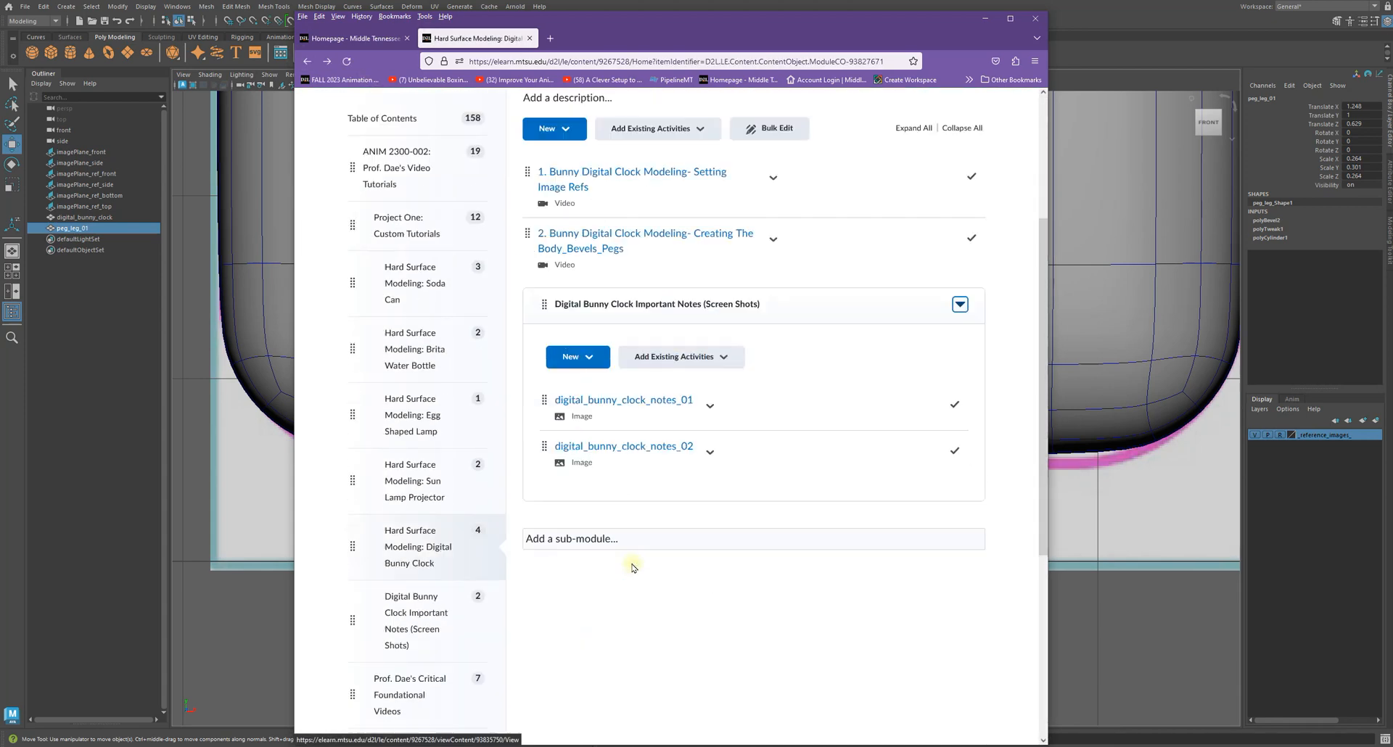
{"action": "right_click", "coordinate": [675, 310]}
{"action": "left_click", "coordinate": [676, 315]}
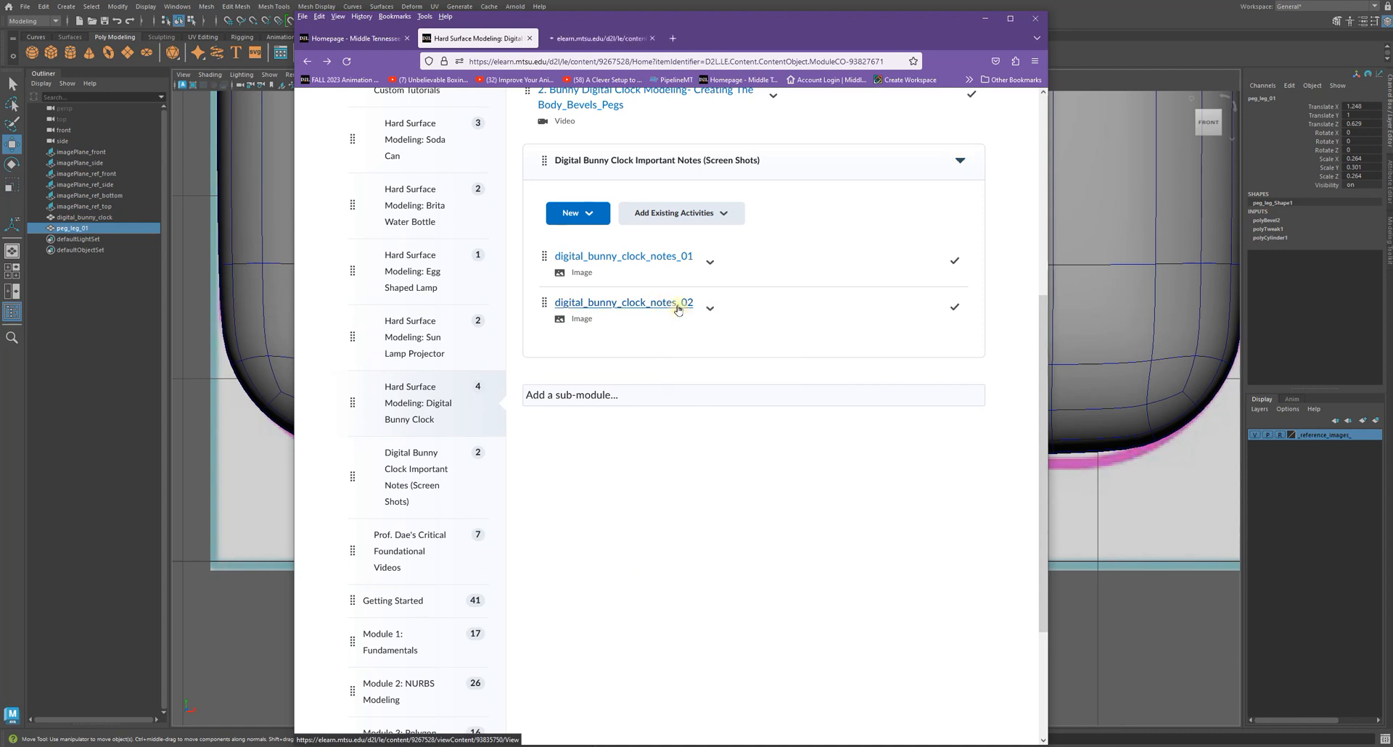
{"action": "left_click", "coordinate": [597, 38]}
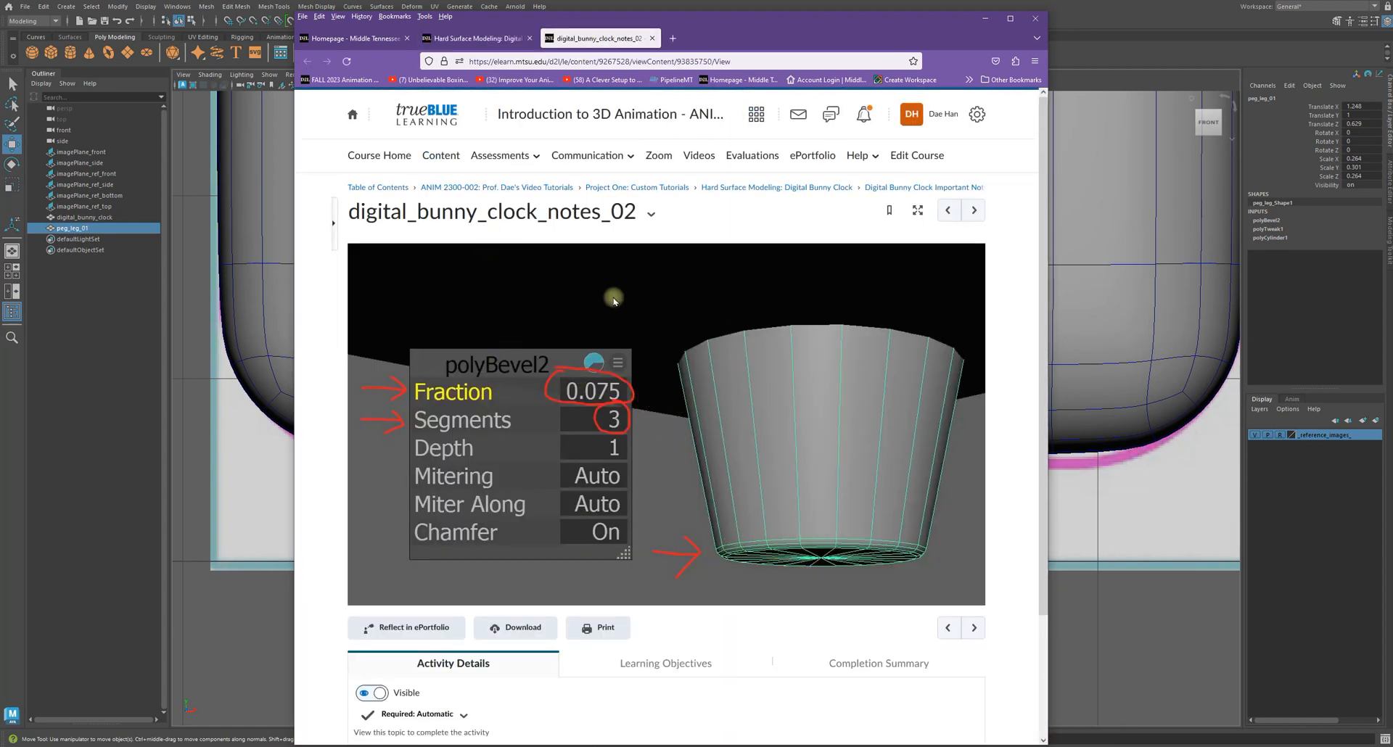
{"action": "left_click_drag", "start_coordinate": [711, 33], "coordinate": [711, 33]}
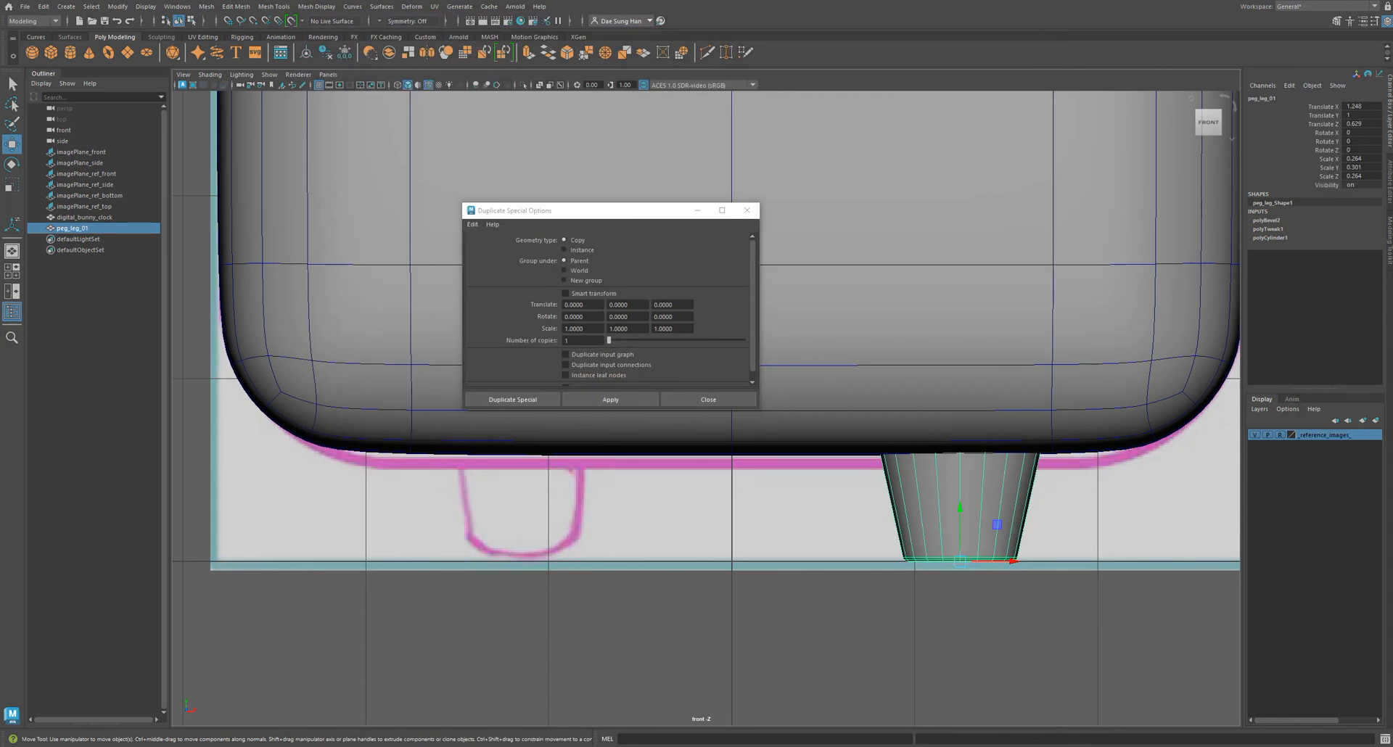
- Reposition the Duplicate Special options window above the peg leg and enlarge it to show all its options
{"action": "left_click_drag", "start_coordinate": [641, 218], "coordinate": [696, 146]}
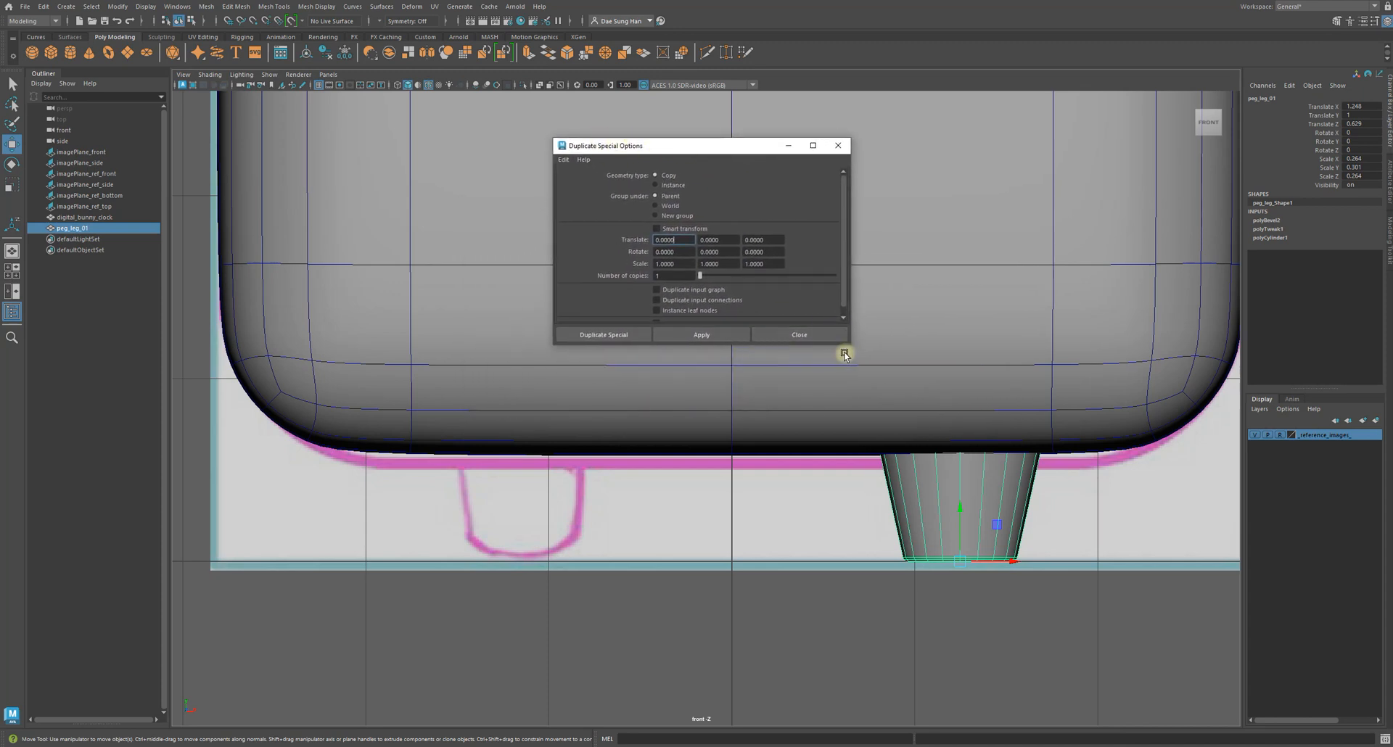
{"action": "left_click_drag", "start_coordinate": [847, 348], "coordinate": [923, 360]}
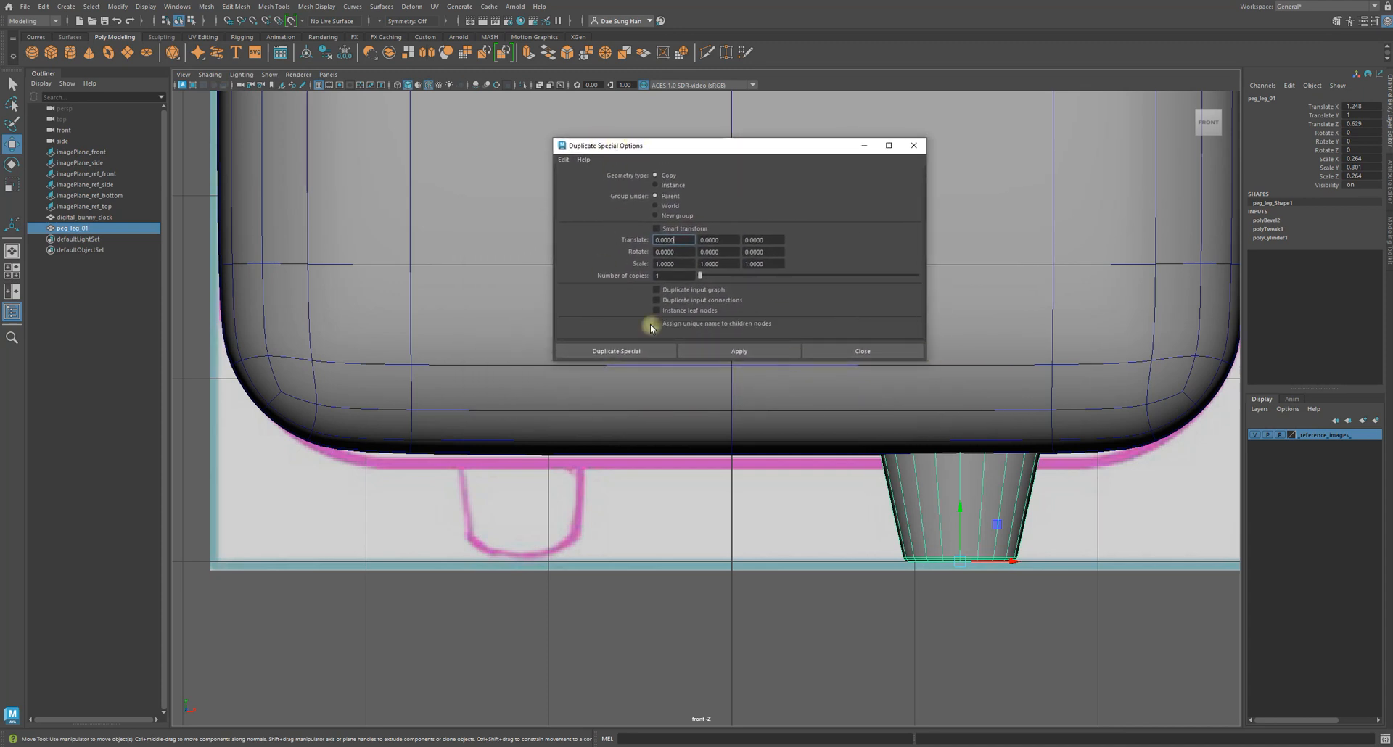
{"action": "middle_click_drag", "start_coordinate": [994, 389], "coordinate": [973, 426], "text": "alt"}
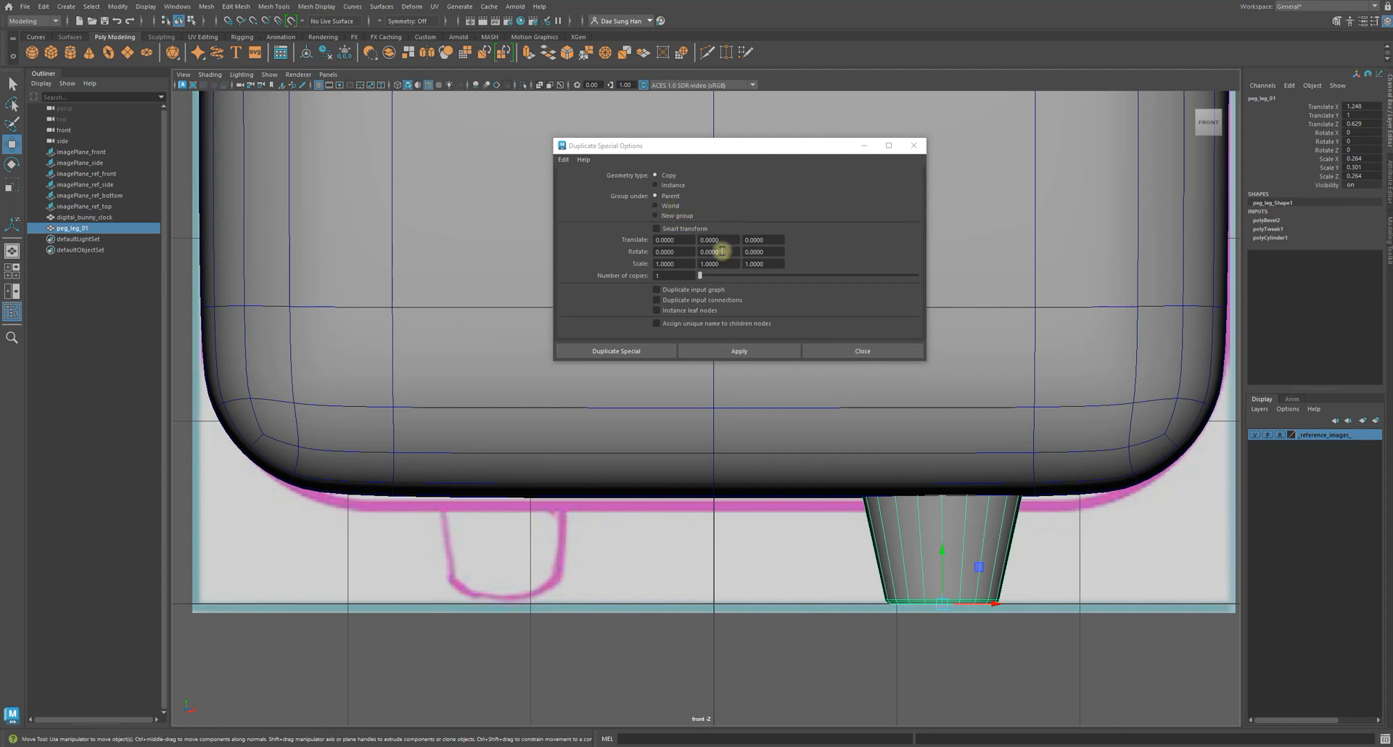
{"action": "left_click_drag", "start_coordinate": [795, 149], "coordinate": [802, 148]}
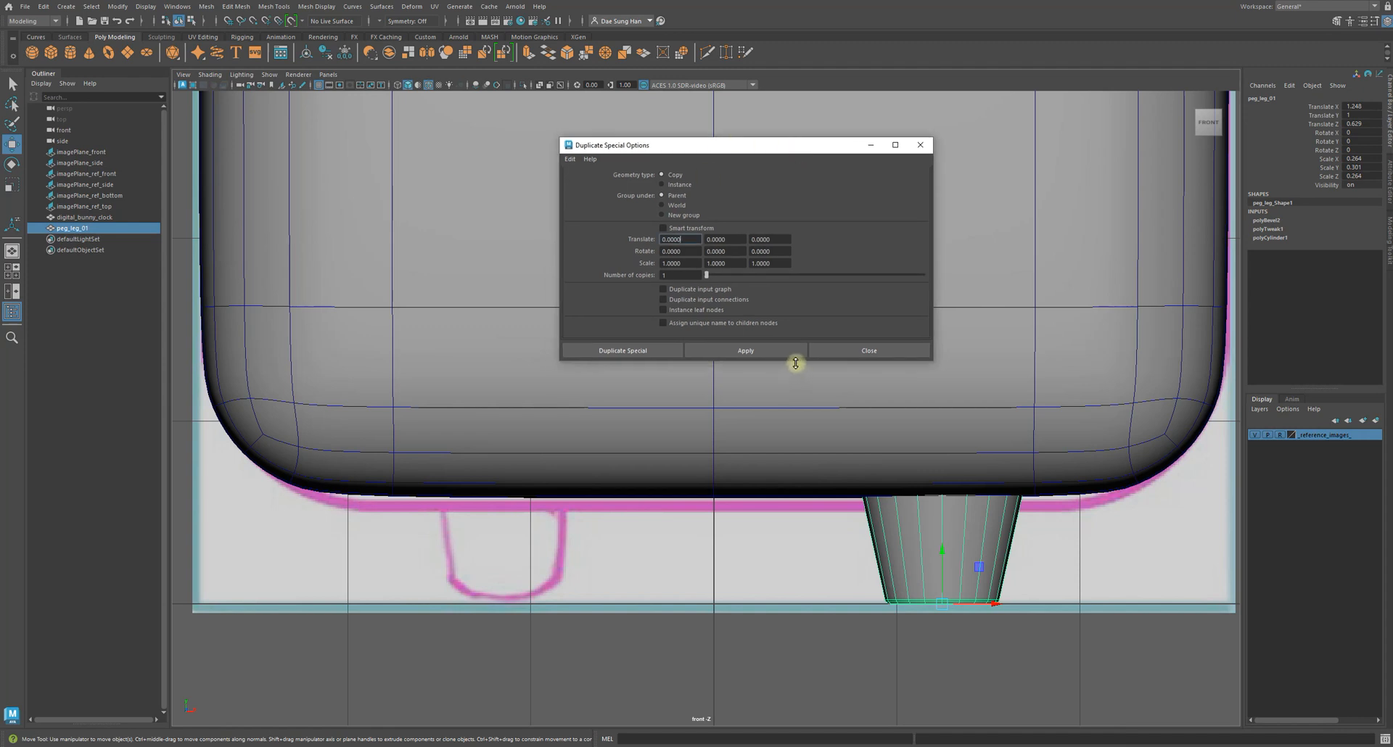
{"action": "left_click_drag", "start_coordinate": [796, 364], "coordinate": [796, 377]}
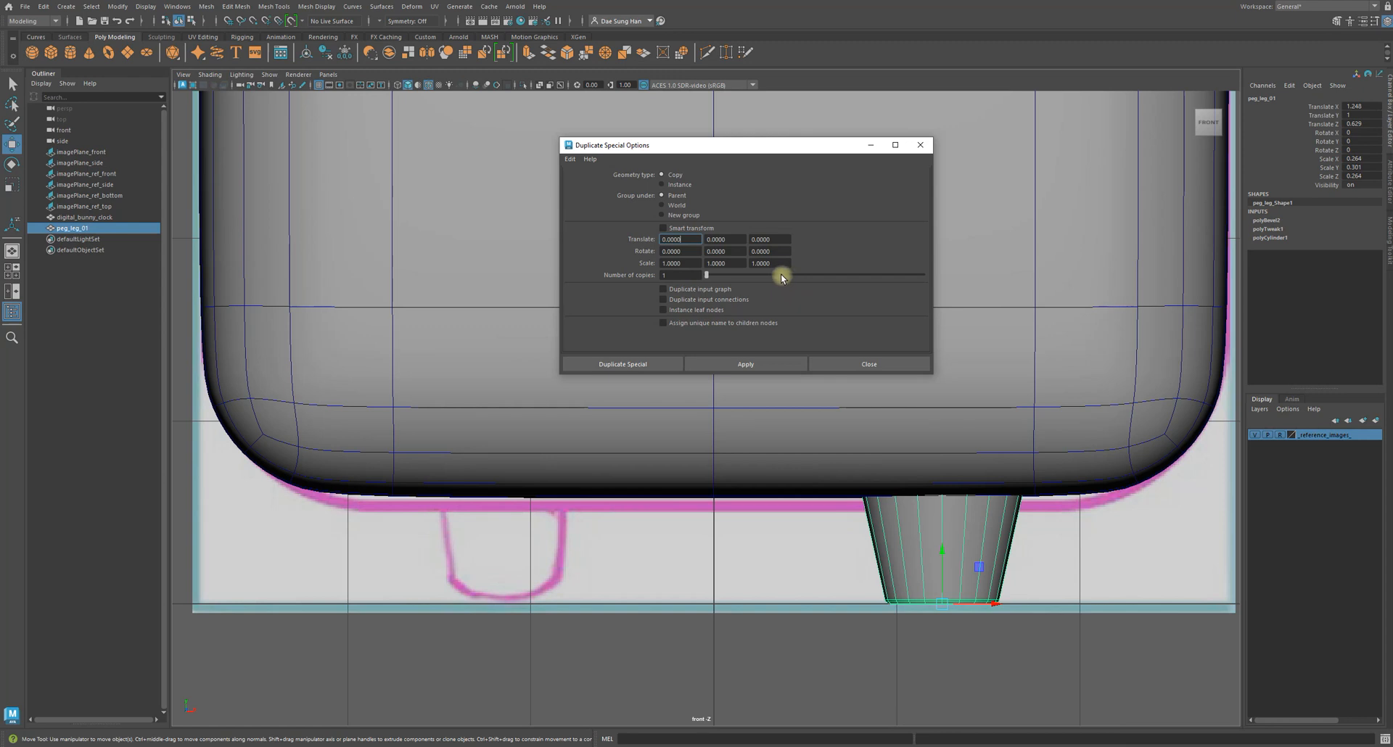
- Set the Duplicate Special geometry type to Instance and the number of copies to 1
{"action": "left_click", "coordinate": [678, 186]}
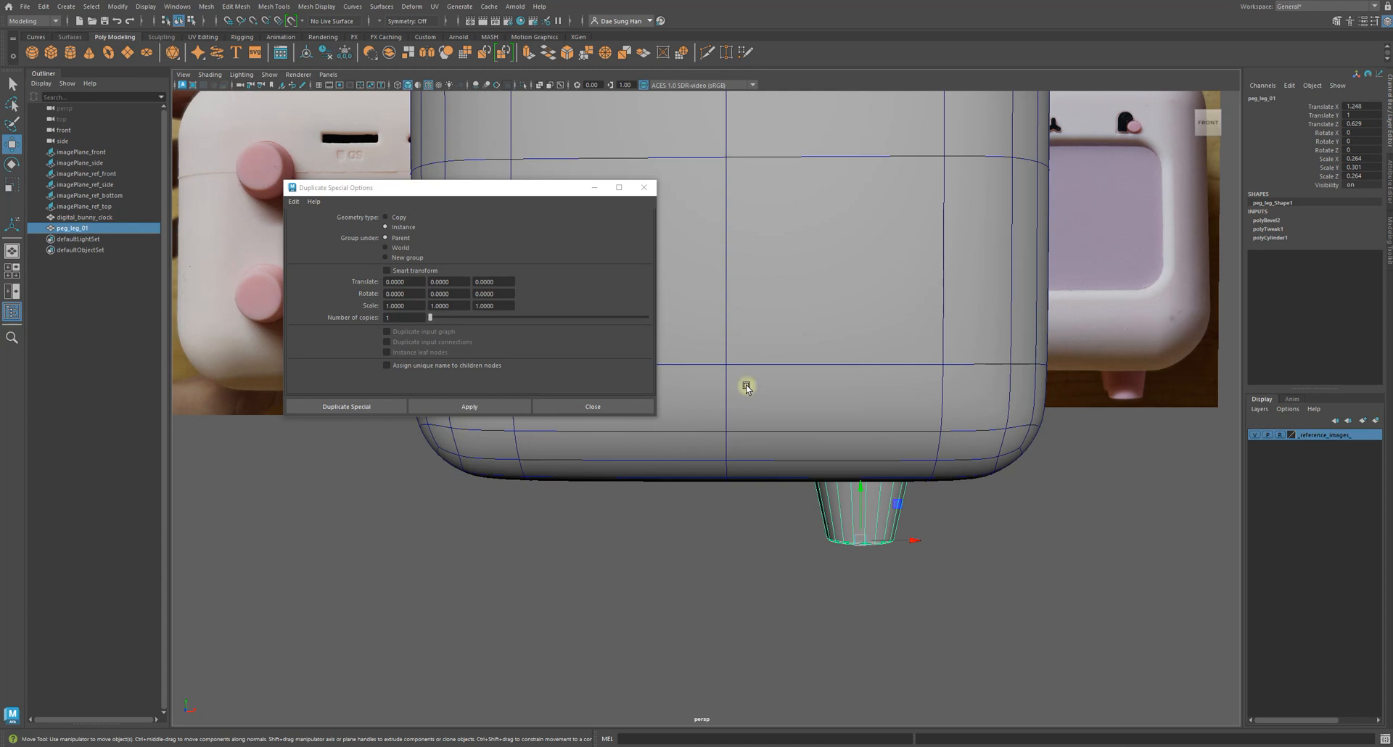
{"action": "left_click_drag", "start_coordinate": [730, 357], "coordinate": [664, 309], "text": "alt"}
{"action": "left_click_drag", "start_coordinate": [515, 190], "coordinate": [499, 124]}
{"action": "double_click", "coordinate": [367, 250]}
{"action": "type", "text": "1"}
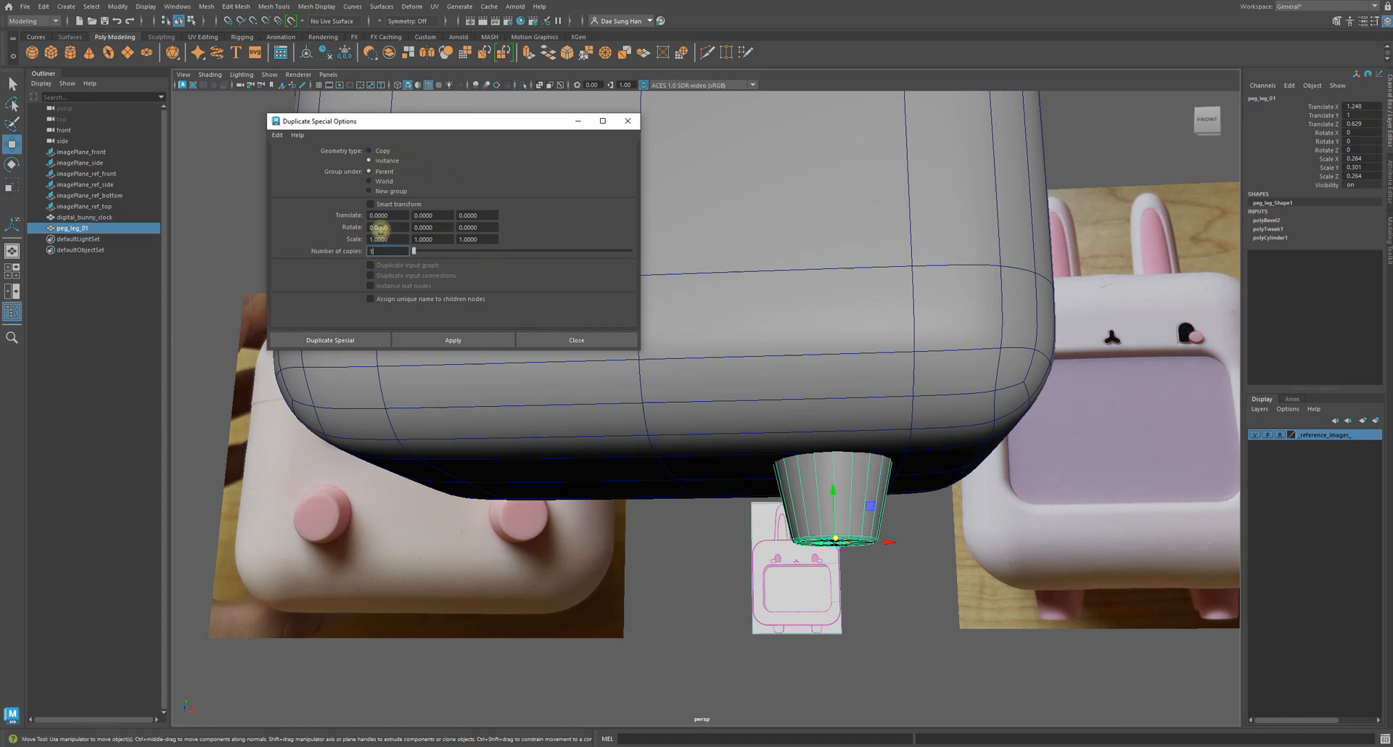
- Reset the Duplicate Special settings and set the geometry type to Instance
{"action": "left_click", "coordinate": [280, 137]}
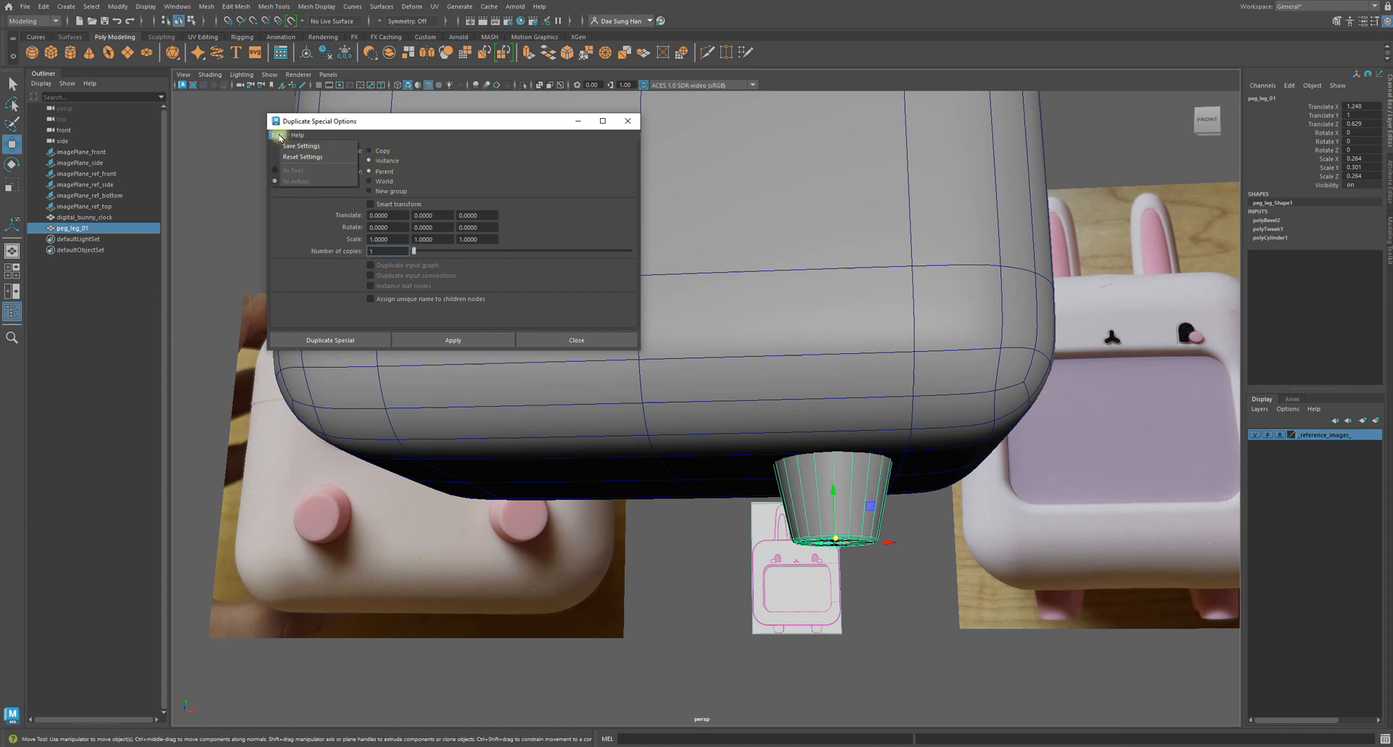
{"action": "left_click", "coordinate": [294, 158]}
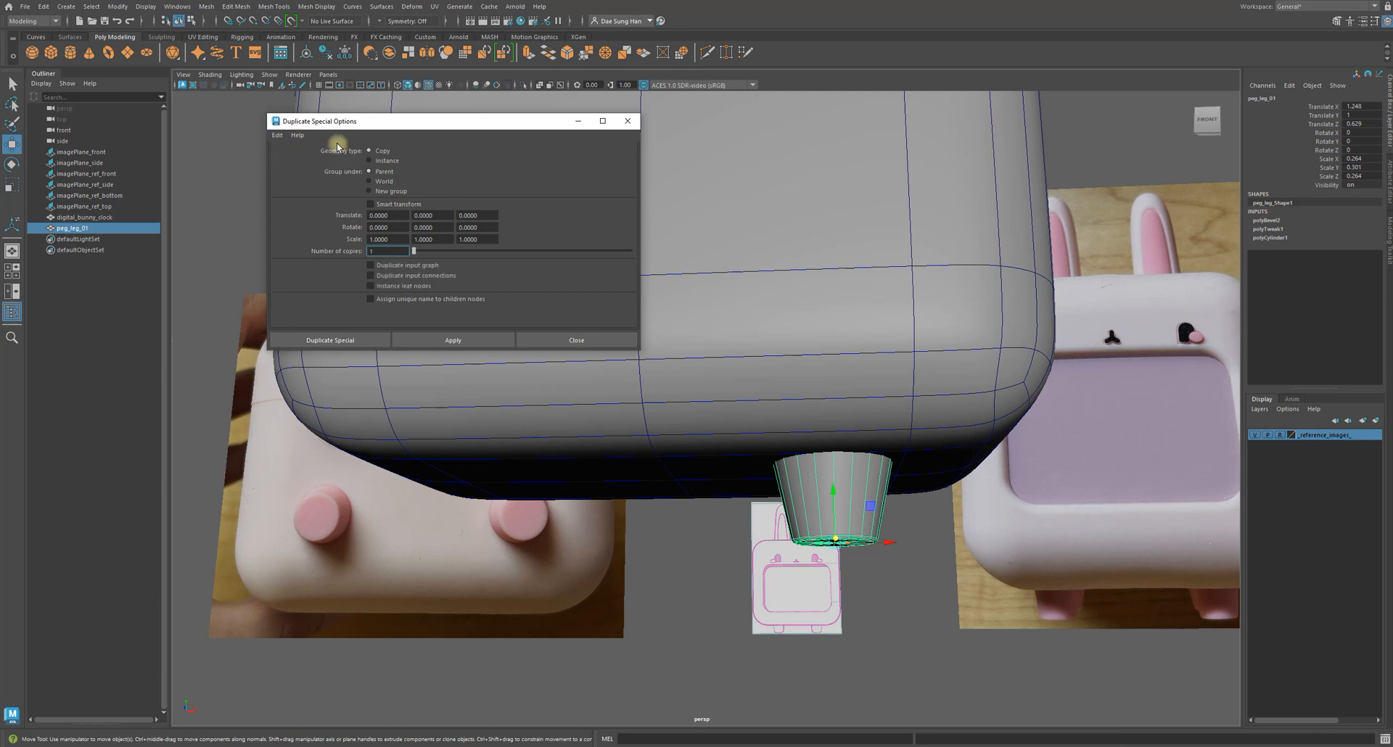
{"action": "left_click_drag", "start_coordinate": [442, 124], "coordinate": [441, 125]}
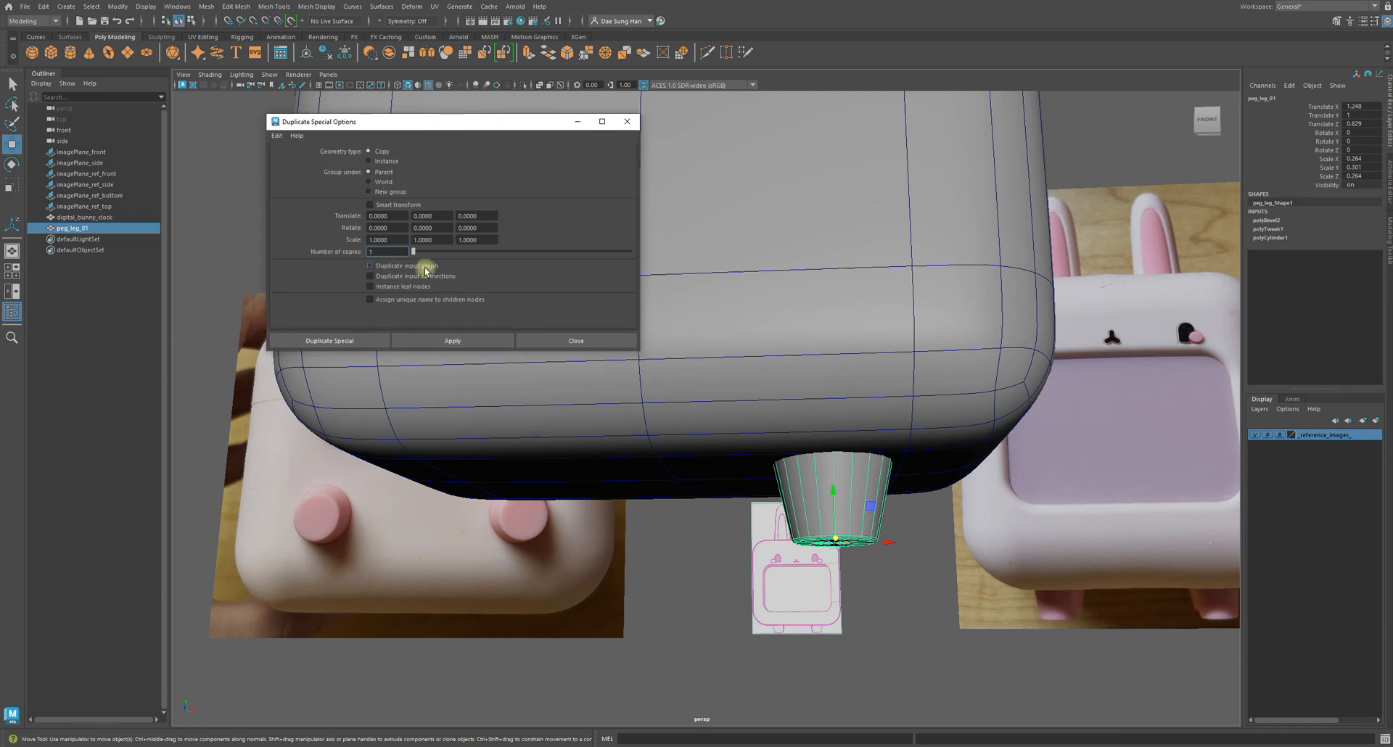
{"action": "left_click", "coordinate": [376, 162]}
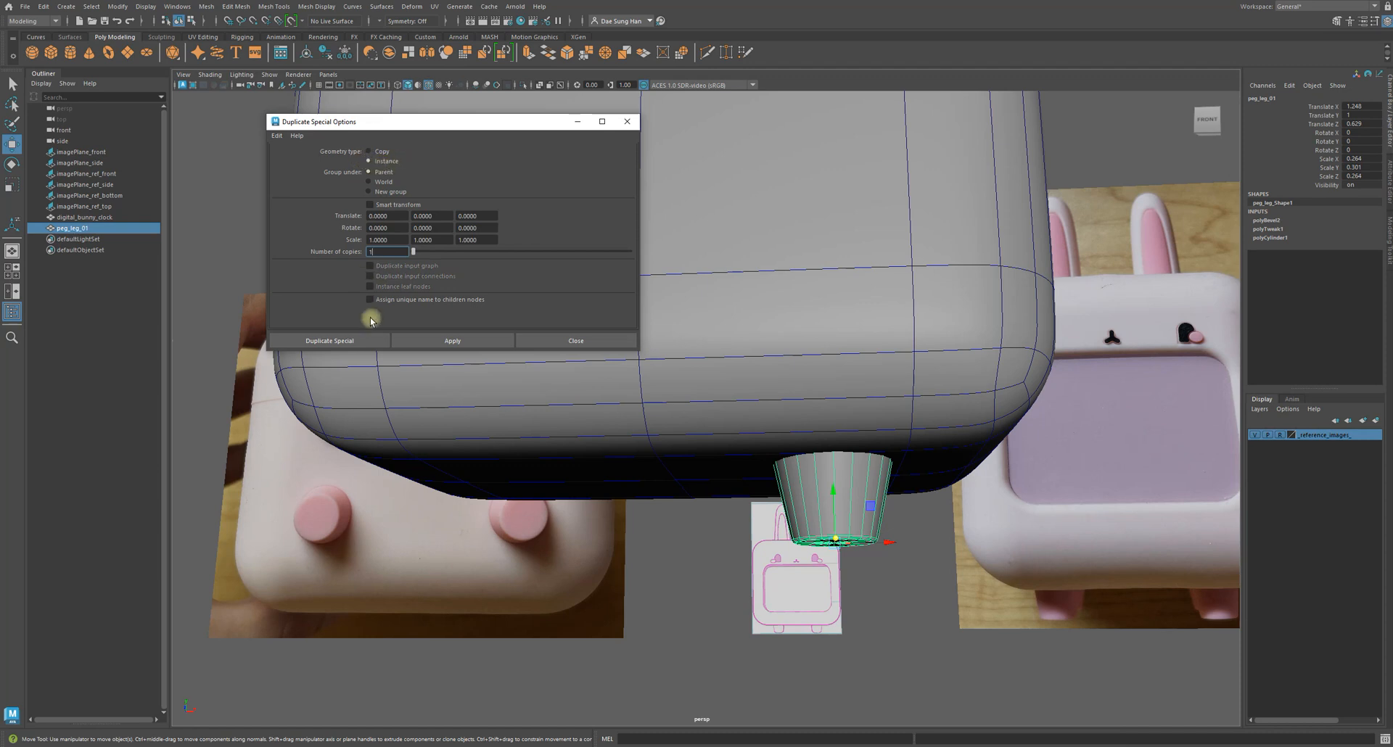
- Create three instances of peg_leg_01 with Duplicate Special, close its options, and select peg_leg_02
{"action": "left_click_drag", "start_coordinate": [392, 251], "coordinate": [357, 251]}
{"action": "type", "text": "3"}
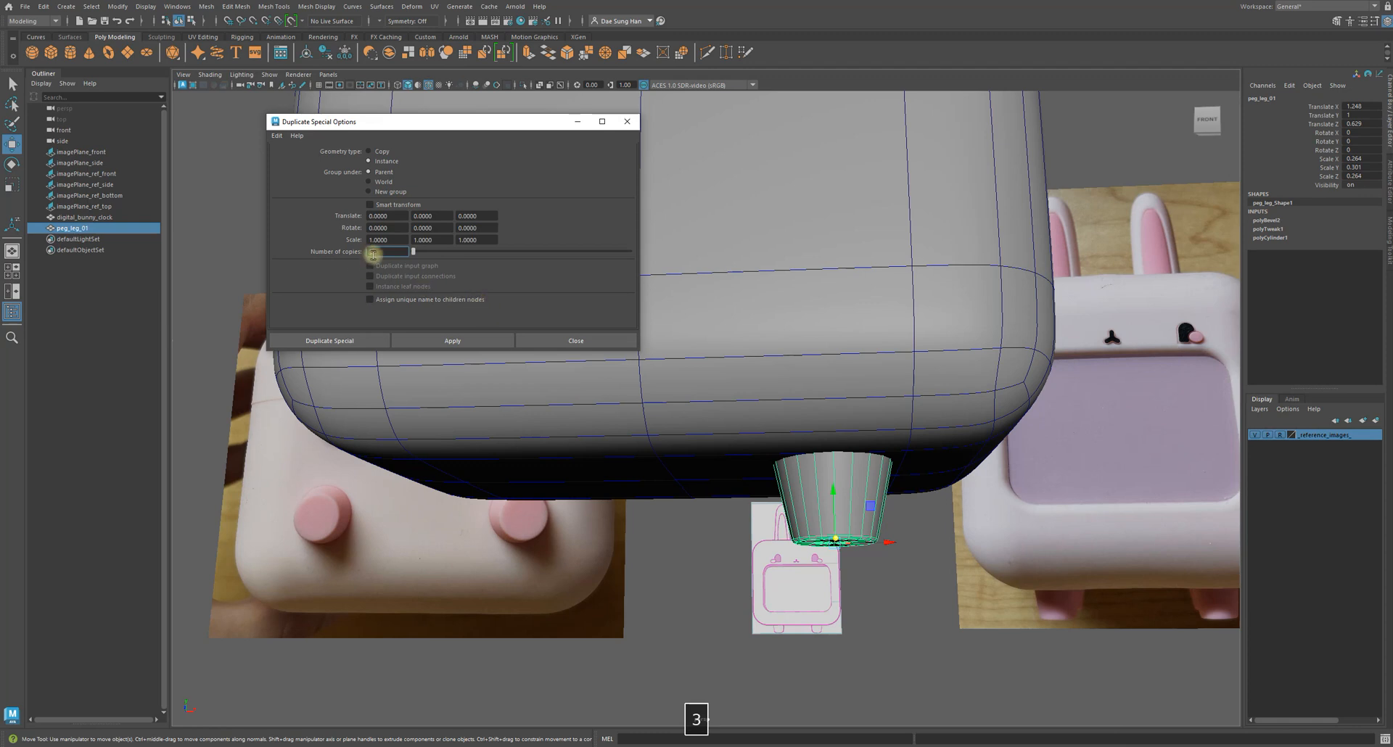
{"action": "left_click", "coordinate": [459, 341]}
{"action": "left_click", "coordinate": [524, 340]}
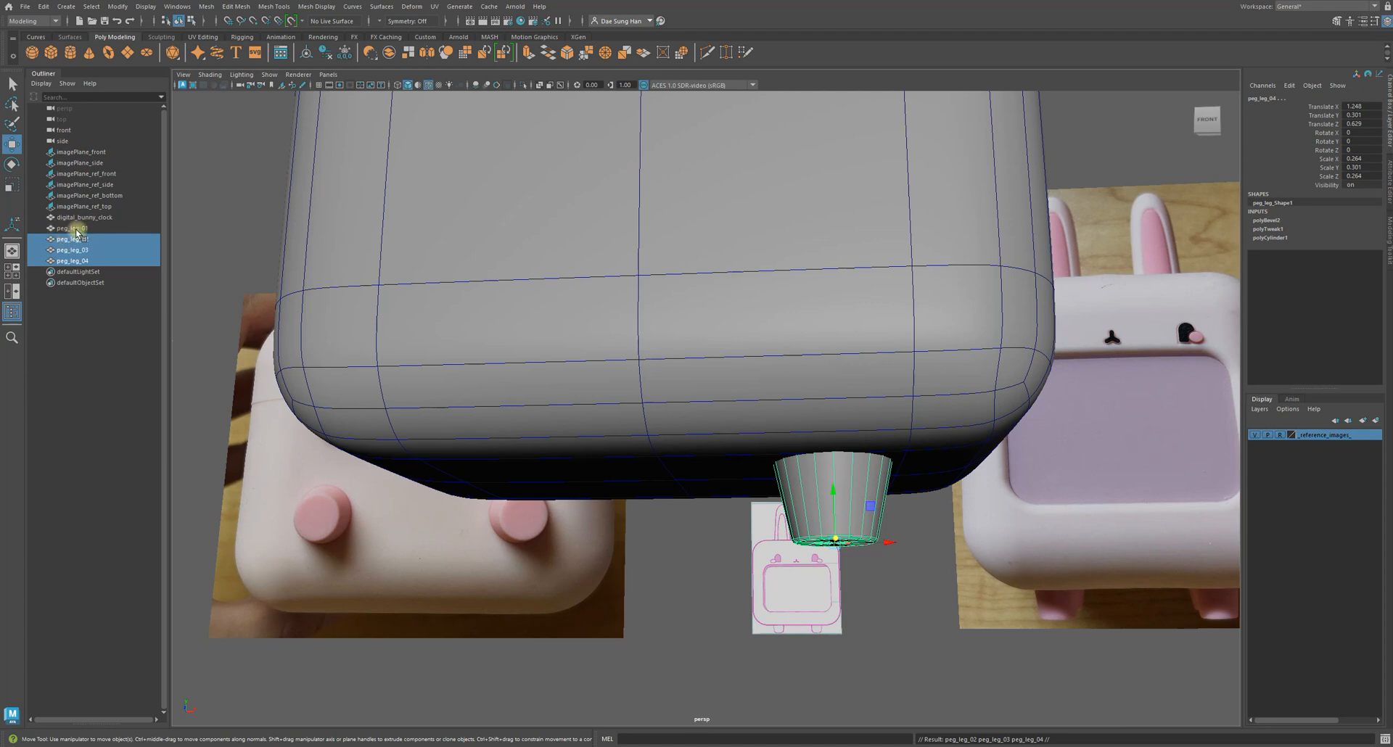
{"action": "mouse_move", "coordinate": [76, 258]}
{"action": "left_mouse_down"}
{"action": "mouse_move", "coordinate": [58, 236]}
{"action": "mouse_move", "coordinate": [69, 234]}
{"action": "left_mouse_up"}
{"action": "left_click_drag", "start_coordinate": [849, 506], "coordinate": [332, 328], "text": "alt"}
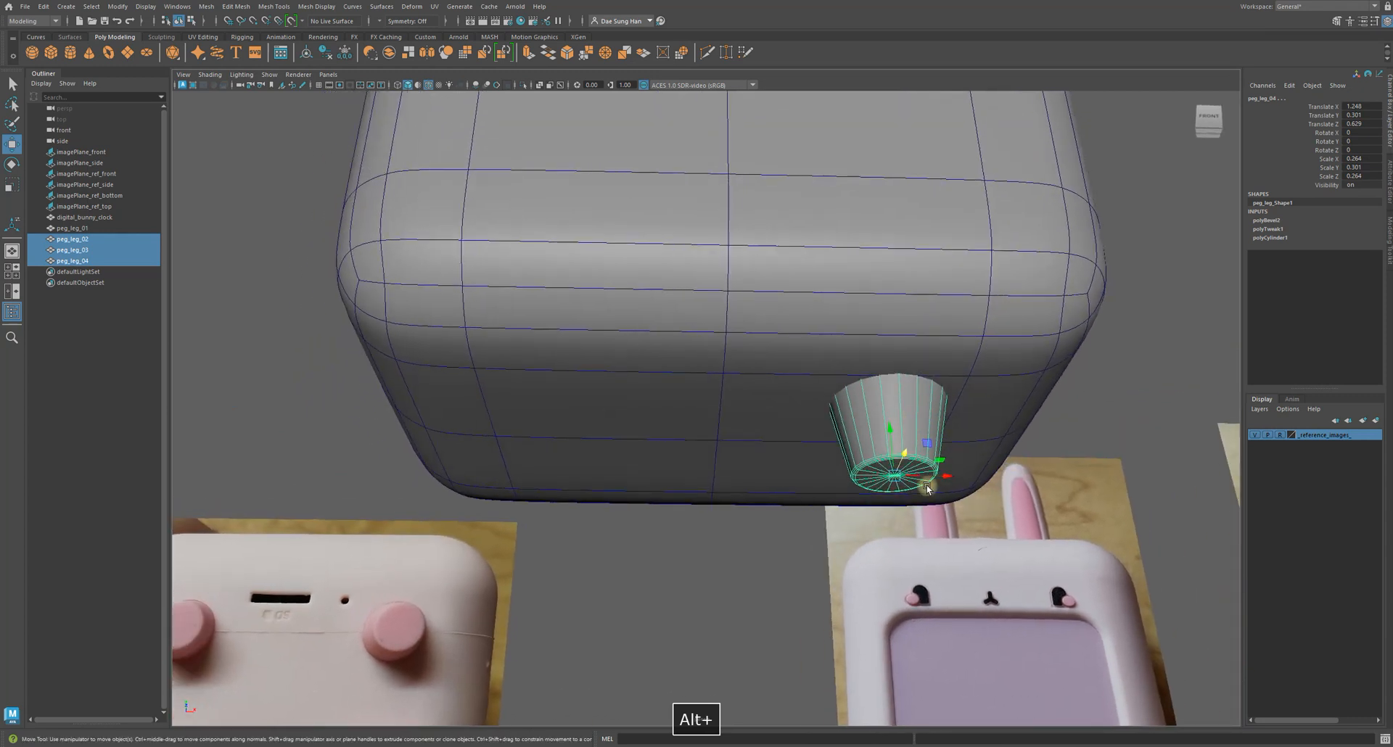
{"action": "left_click", "coordinate": [332, 327]}
{"action": "left_click", "coordinate": [86, 239]}
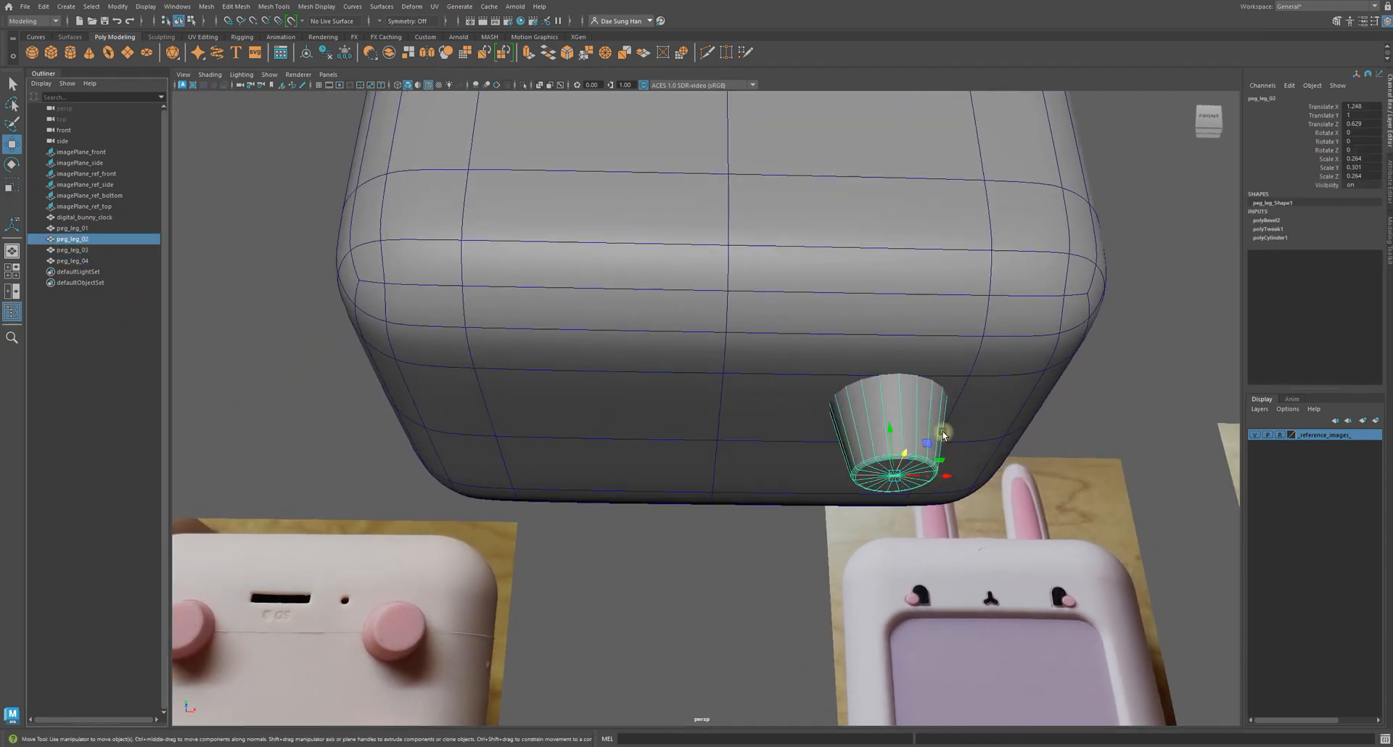
{"action": "left_click_drag", "start_coordinate": [886, 434], "coordinate": [886, 397], "text": "alt"}
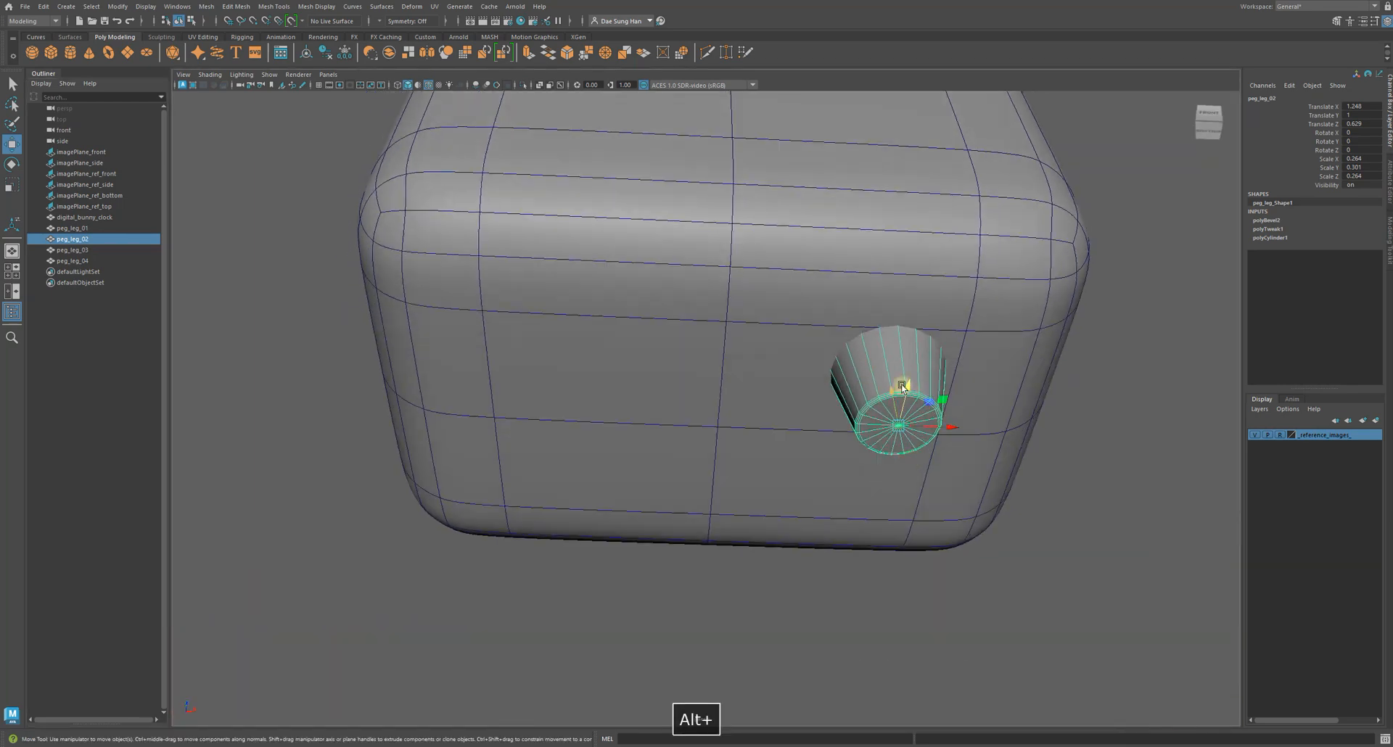
- Try moving peg_leg_02 away from the original leg, first along X and then freely, undoing each move
{"action": "left_click_drag", "start_coordinate": [956, 431], "coordinate": [578, 486], "text": "alt"}
{"action": "left_click_drag", "start_coordinate": [678, 556], "coordinate": [724, 534], "text": "alt"}
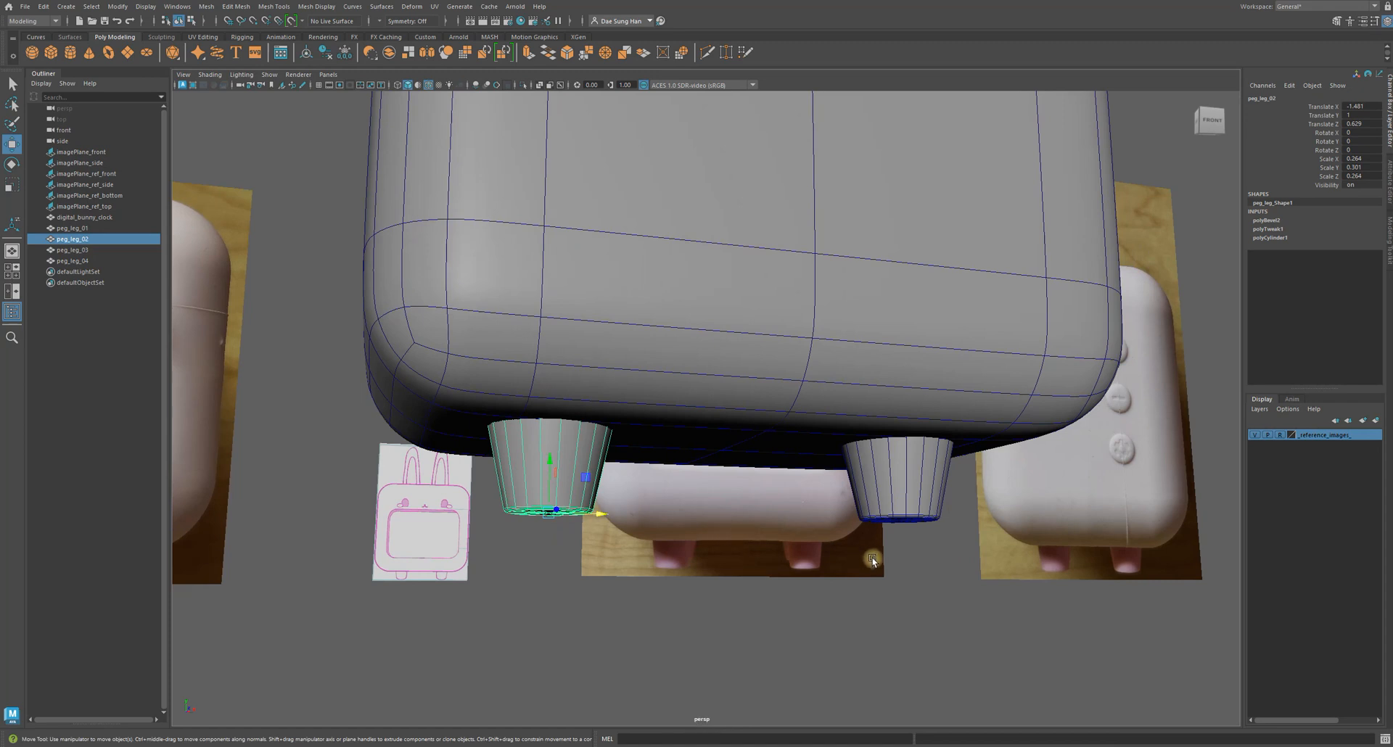
{"action": "key", "text": "z"}
{"action": "left_click_drag", "start_coordinate": [911, 532], "coordinate": [518, 494], "text": "alt"}
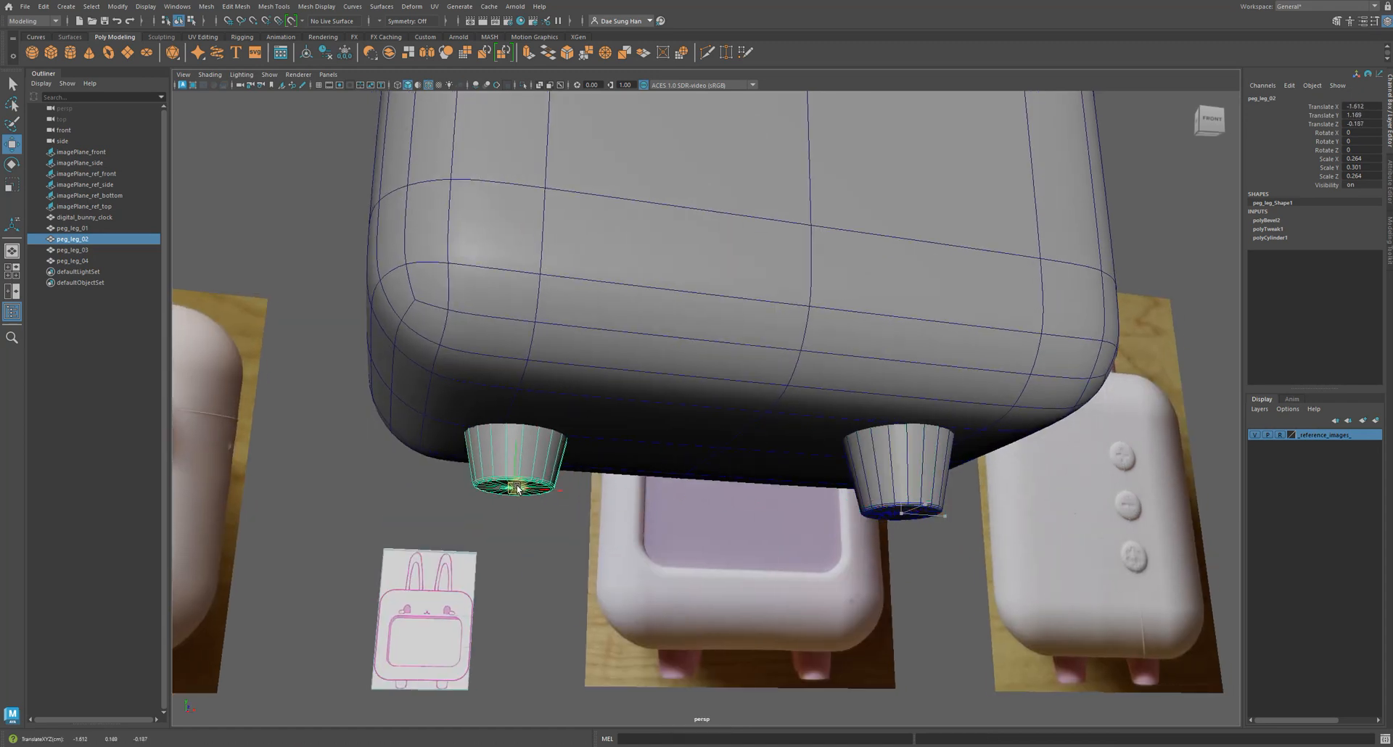
{"action": "key", "text": "ctrl+z"}
- Move peg_leg_02 along X to about -1.154, aligning it with the other front leg outline in the front view
{"action": "left_click_drag", "start_coordinate": [963, 558], "coordinate": [993, 591], "text": "alt"}
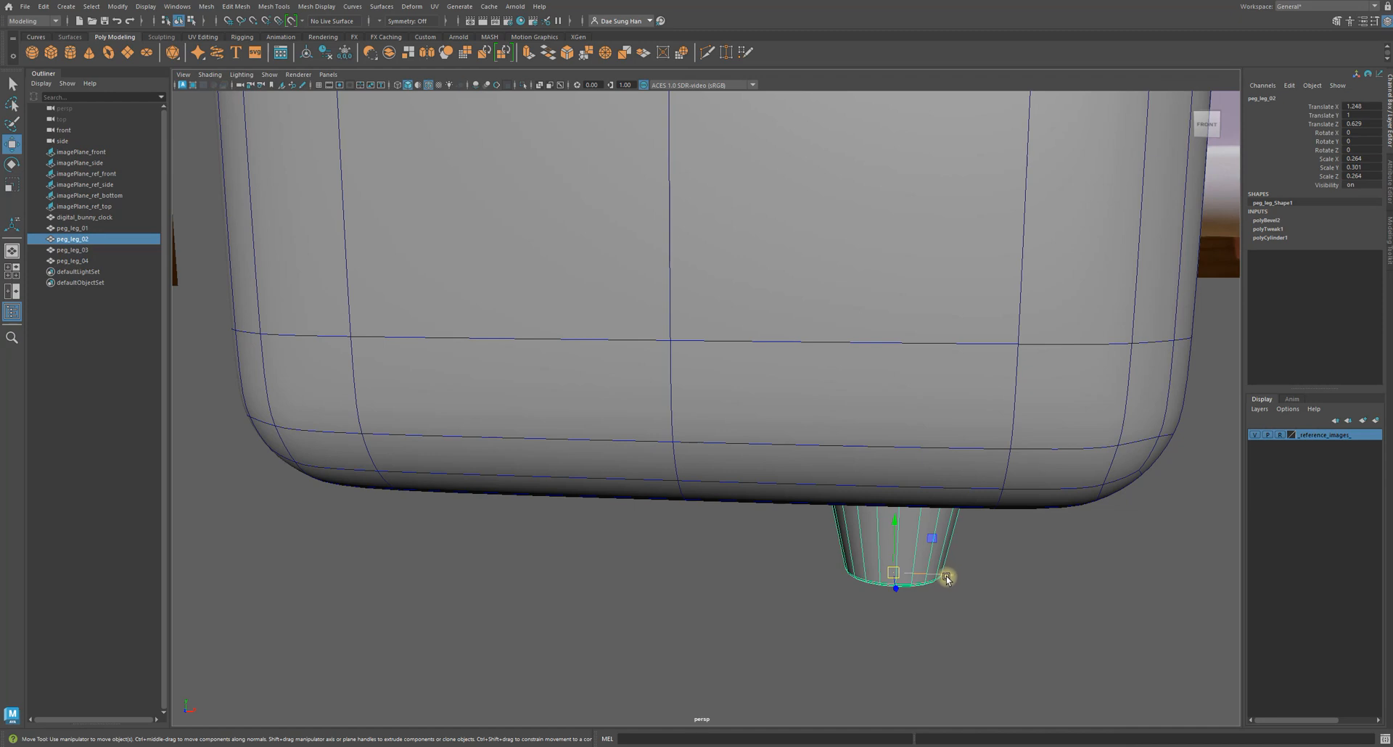
{"action": "left_click_drag", "start_coordinate": [948, 576], "coordinate": [514, 522]}
{"action": "left_click_drag", "start_coordinate": [912, 552], "coordinate": [936, 529], "text": "alt"}
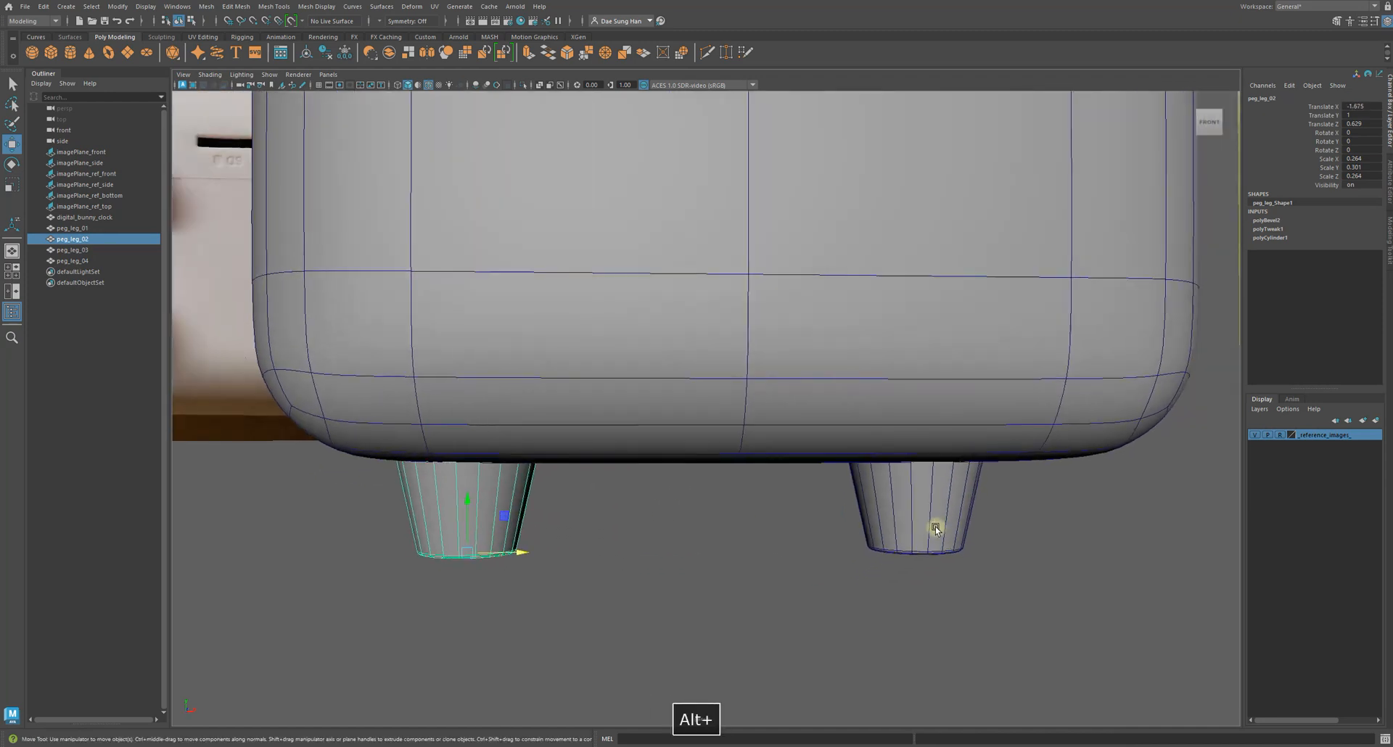
{"action": "key", "text": "space"}
{"action": "key", "text": "space"}
{"action": "right_click_drag", "start_coordinate": [834, 474], "coordinate": [565, 720], "text": "alt"}
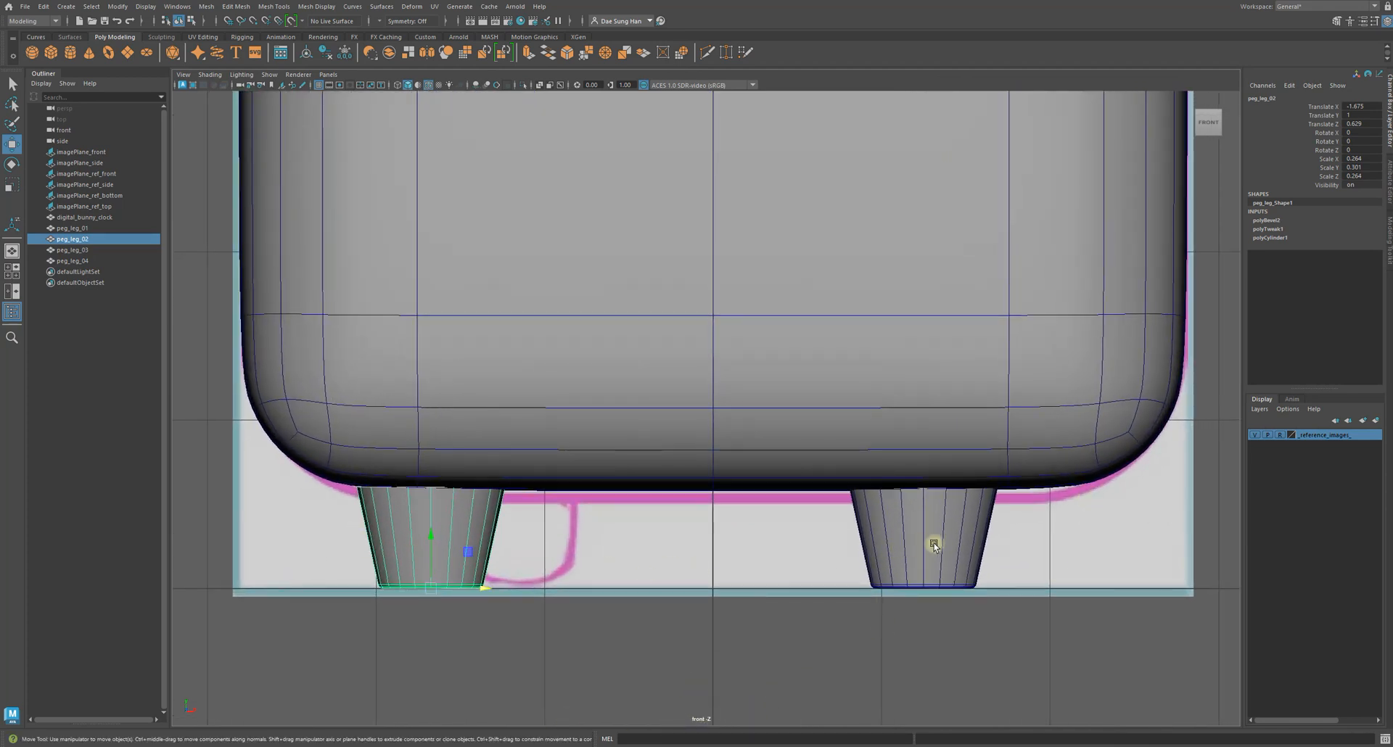
{"action": "left_click_drag", "start_coordinate": [489, 588], "coordinate": [576, 587]}
{"action": "left_click", "coordinate": [681, 691]}
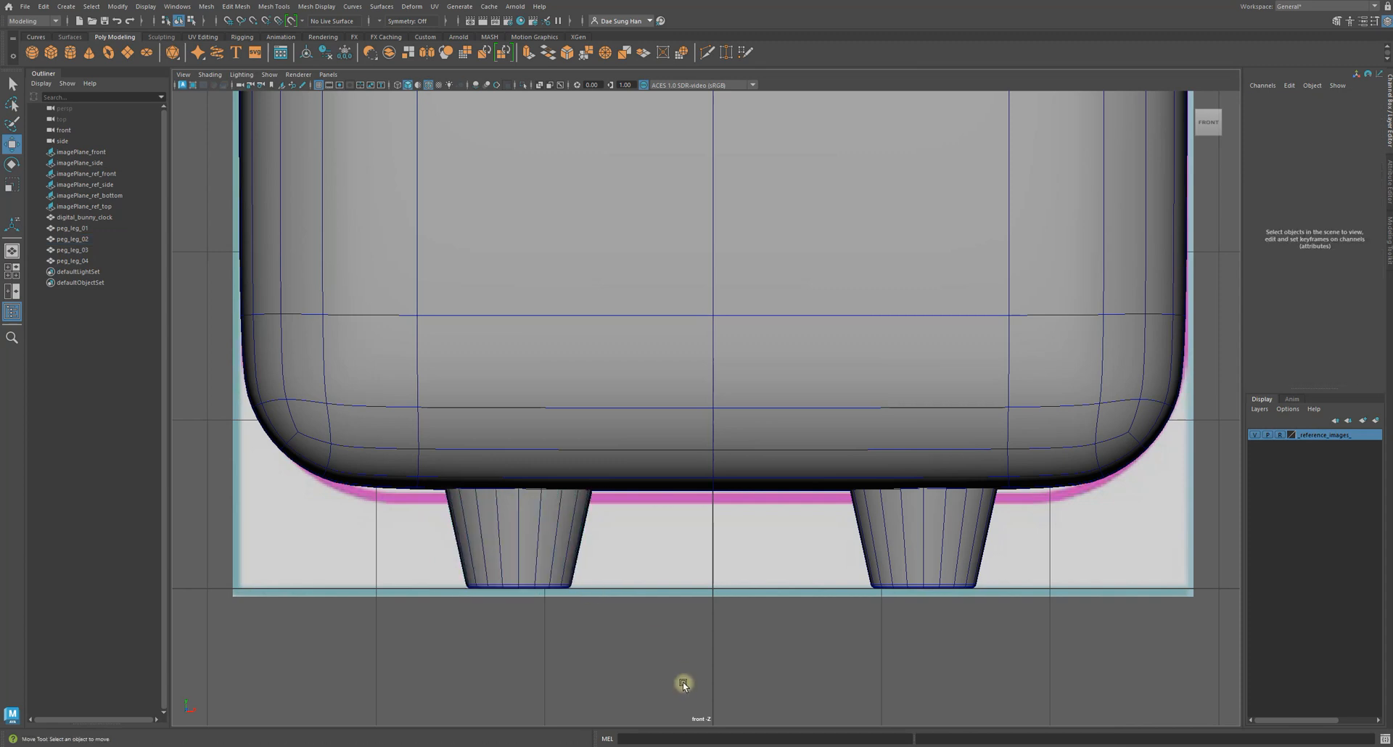
- Copy peg_leg_01's Translate Z value of 0.629 into peg_leg_02's Translate Z and compare the two legs' values
{"action": "left_click", "coordinate": [897, 544]}
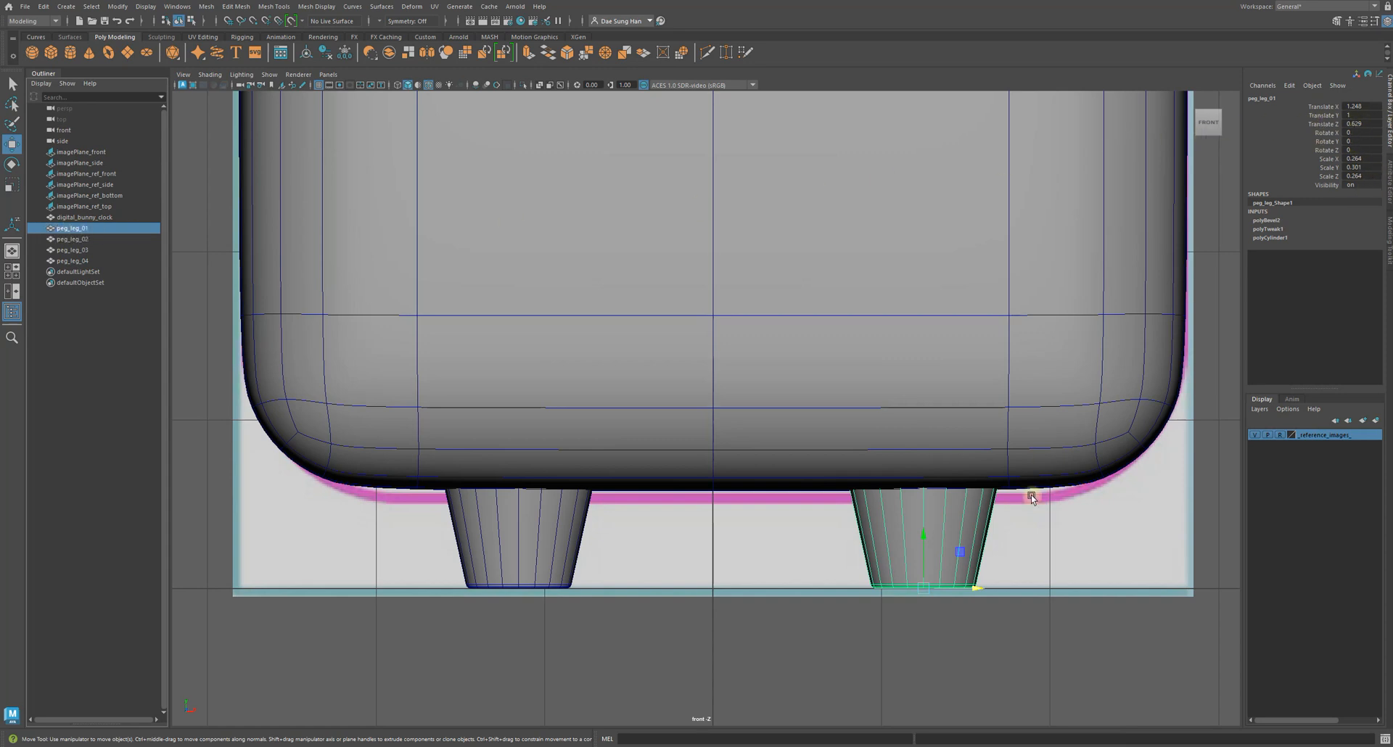
{"action": "right_click_drag", "start_coordinate": [1041, 466], "coordinate": [877, 473], "text": "alt"}
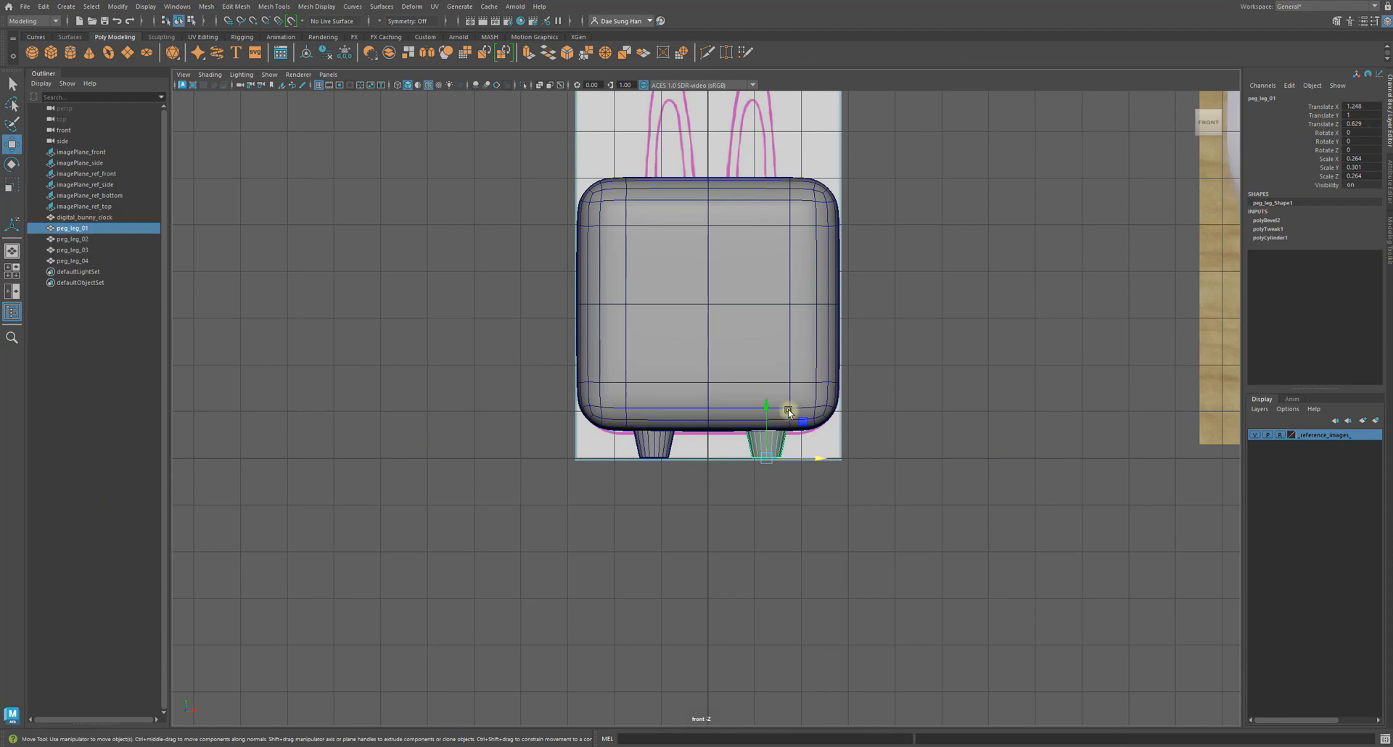
{"action": "right_click_drag", "start_coordinate": [787, 409], "coordinate": [963, 529], "text": "alt"}
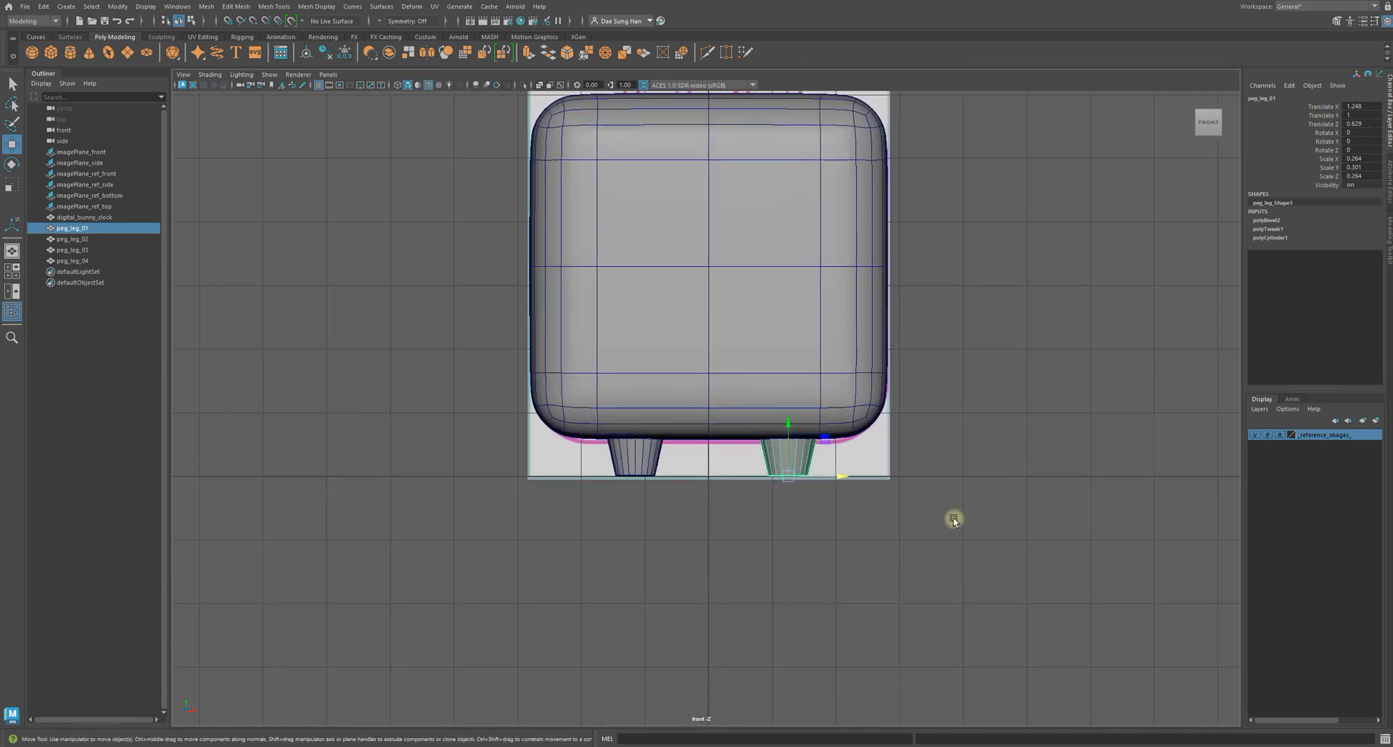
{"action": "right_click_drag", "start_coordinate": [883, 488], "coordinate": [1259, 509], "text": "alt"}
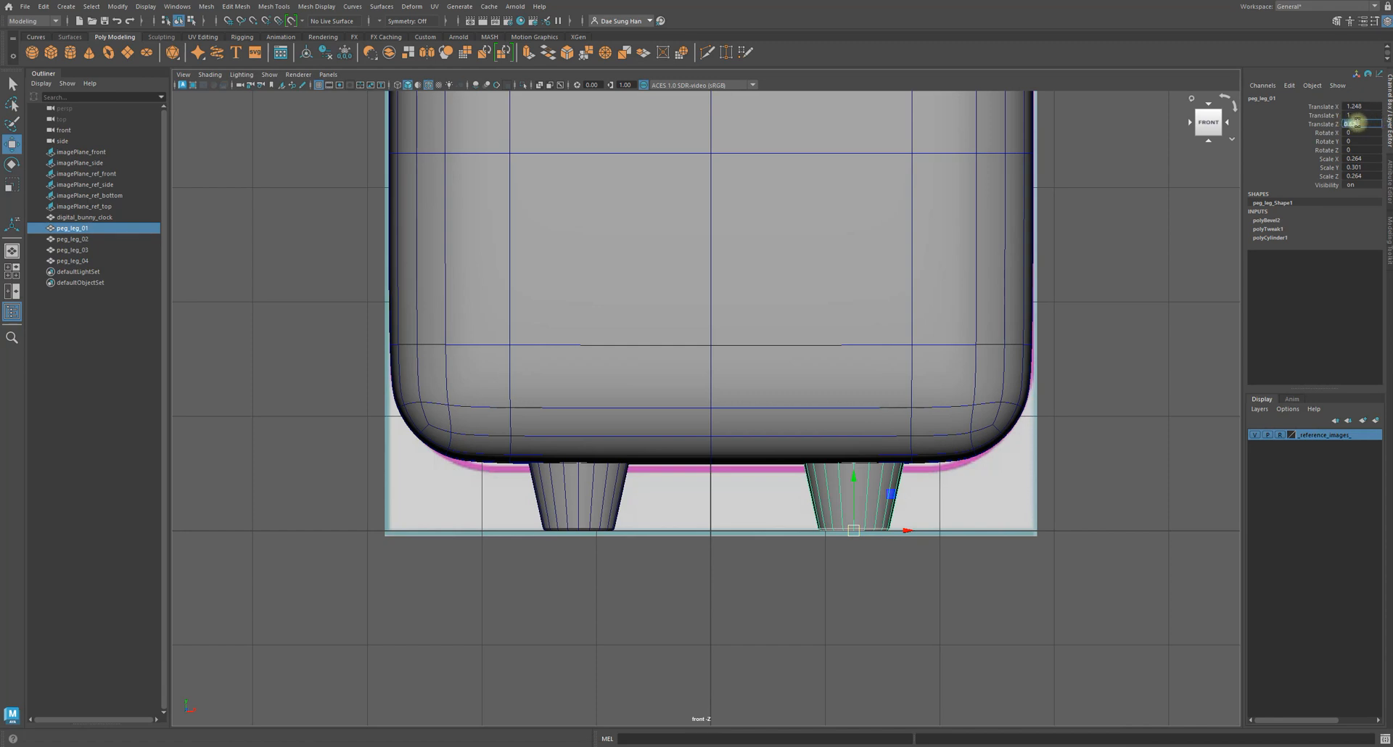
{"action": "key", "text": "ctrl+c"}
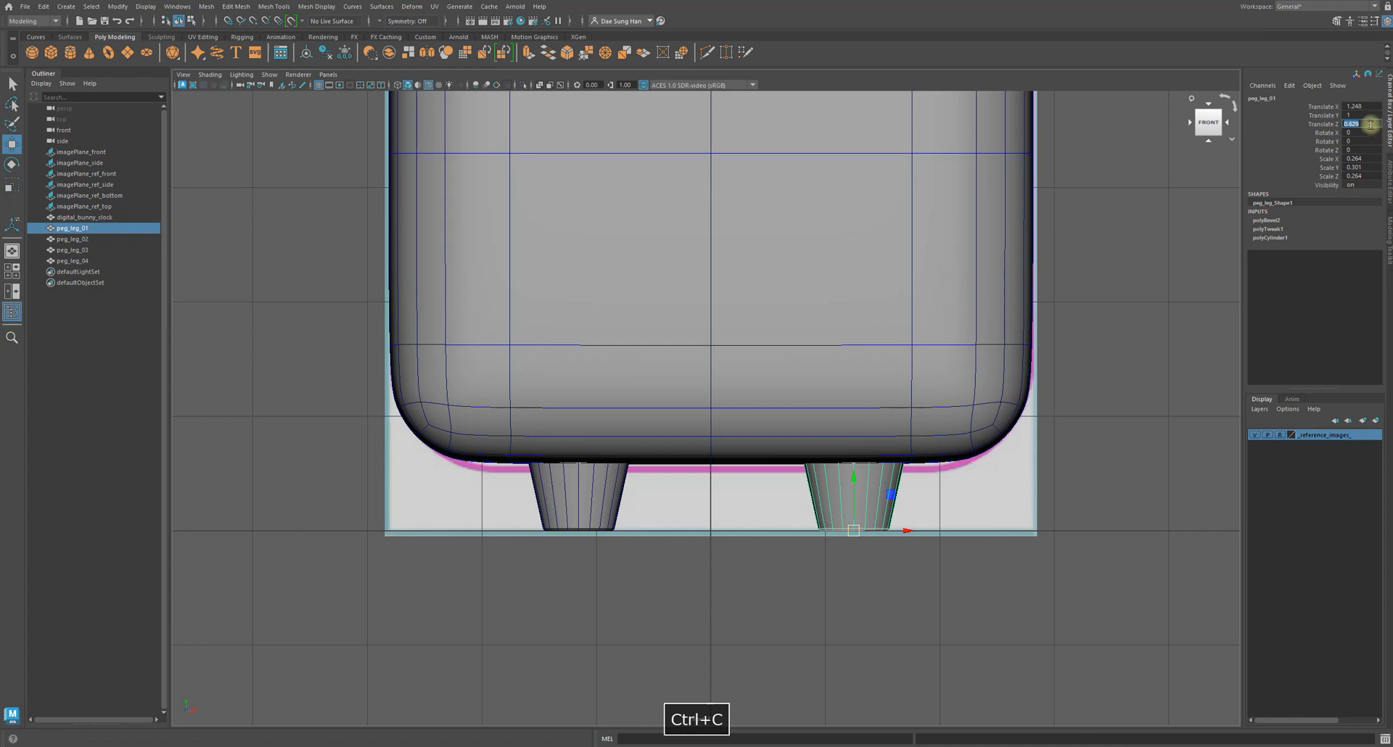
{"action": "key", "text": "ctrl+c"}
{"action": "key", "text": "ctrl+c"}
{"action": "left_click", "coordinate": [587, 486]}
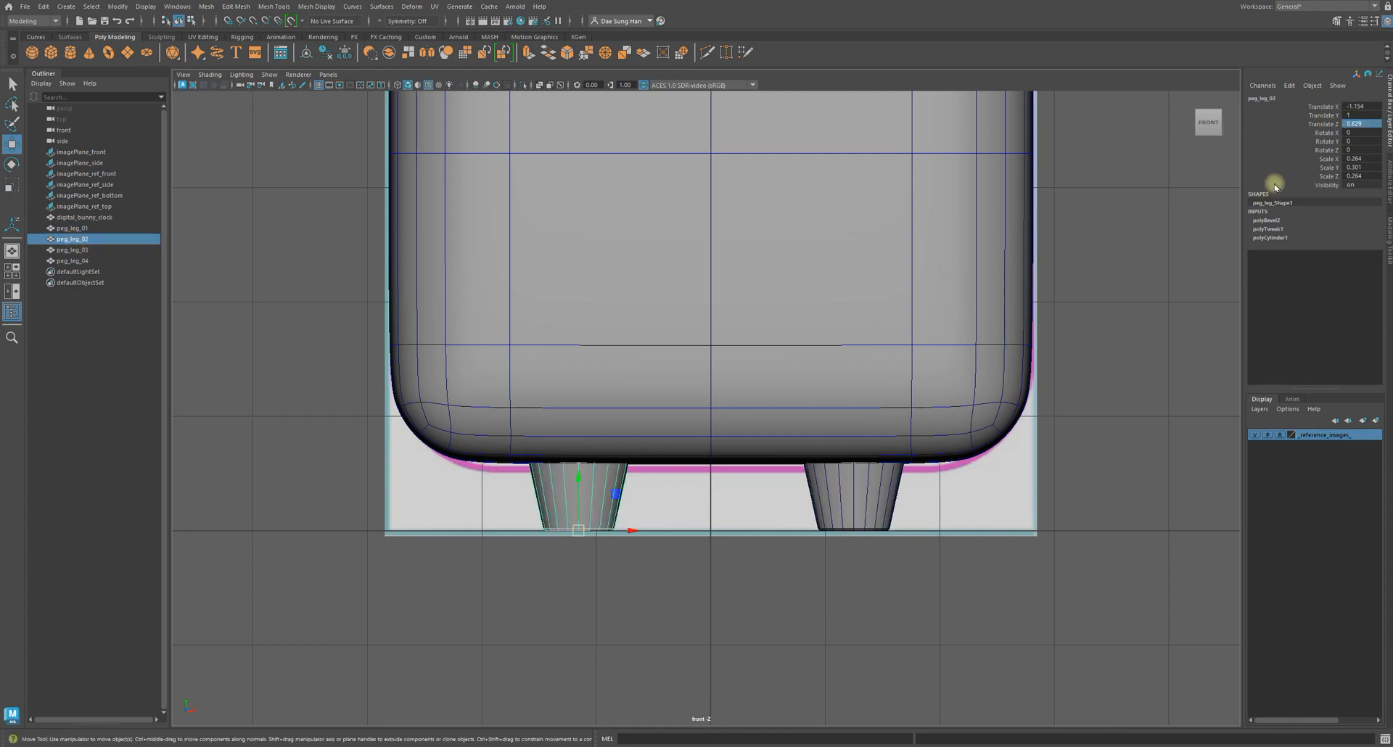
{"action": "left_click", "coordinate": [1373, 123]}
{"action": "key", "text": "ctrl+v"}
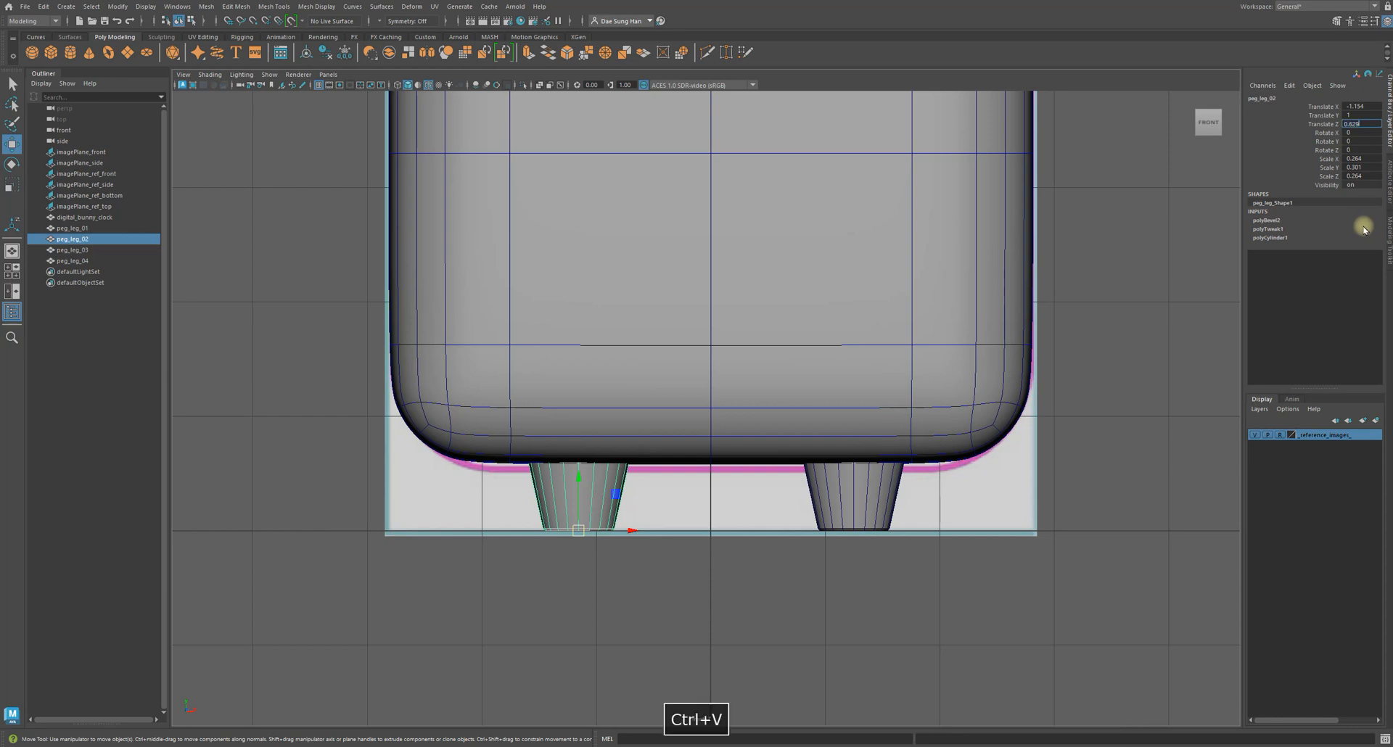
{"action": "key", "text": "Return"}
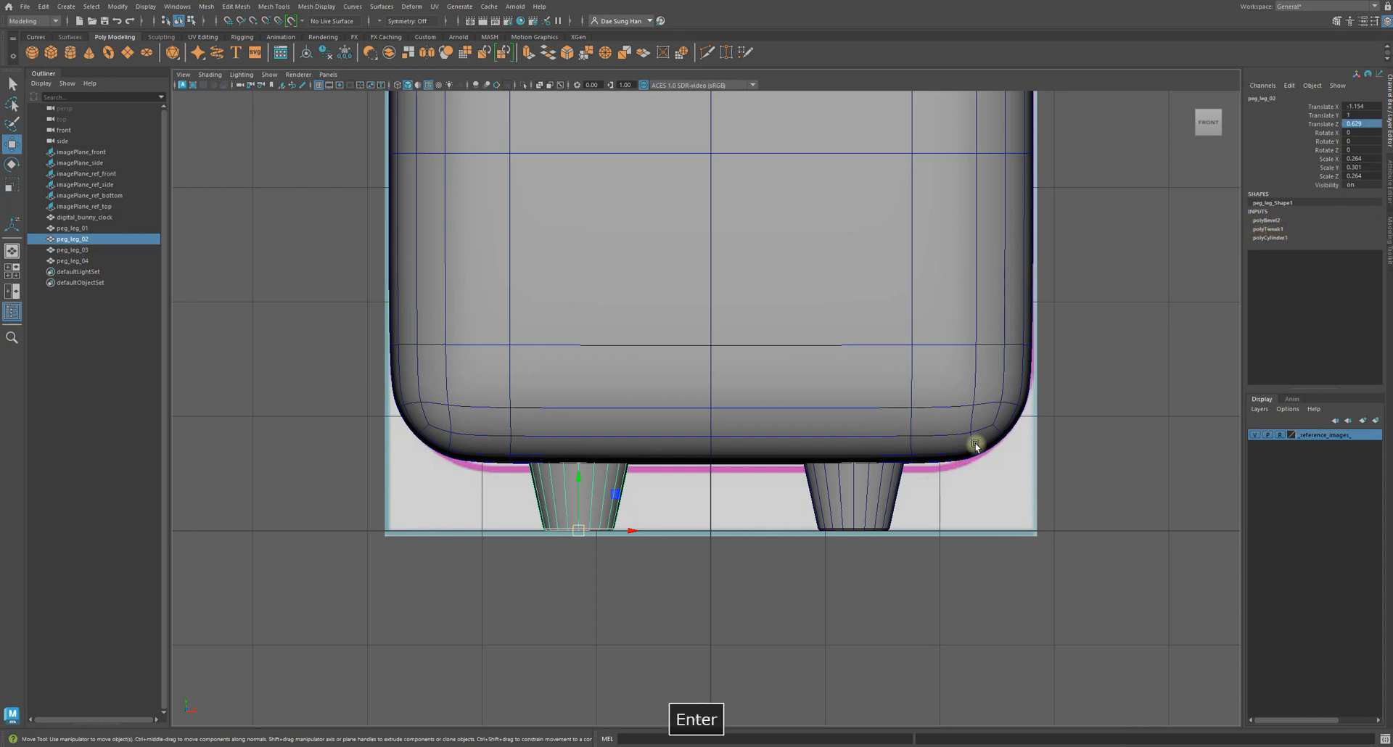
{"action": "left_click", "coordinate": [99, 229]}
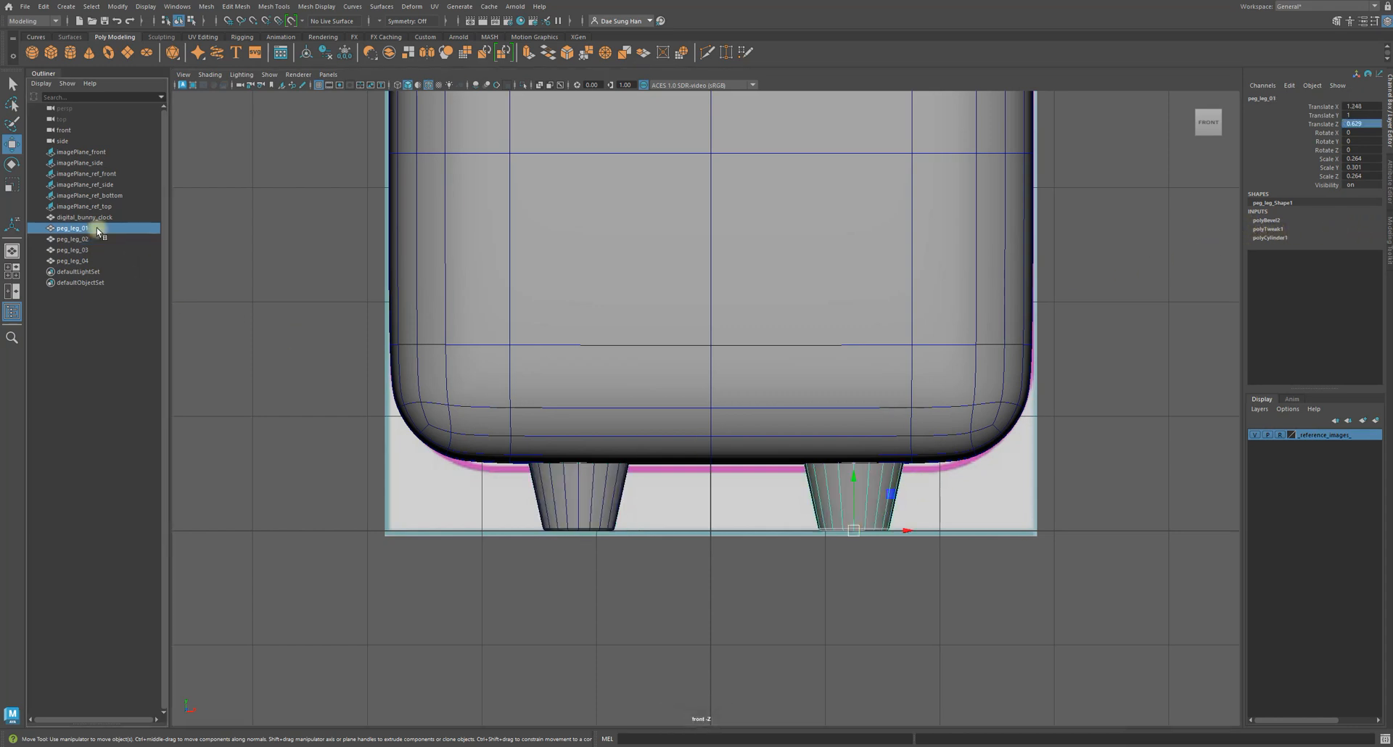
{"action": "left_click", "coordinate": [103, 239]}
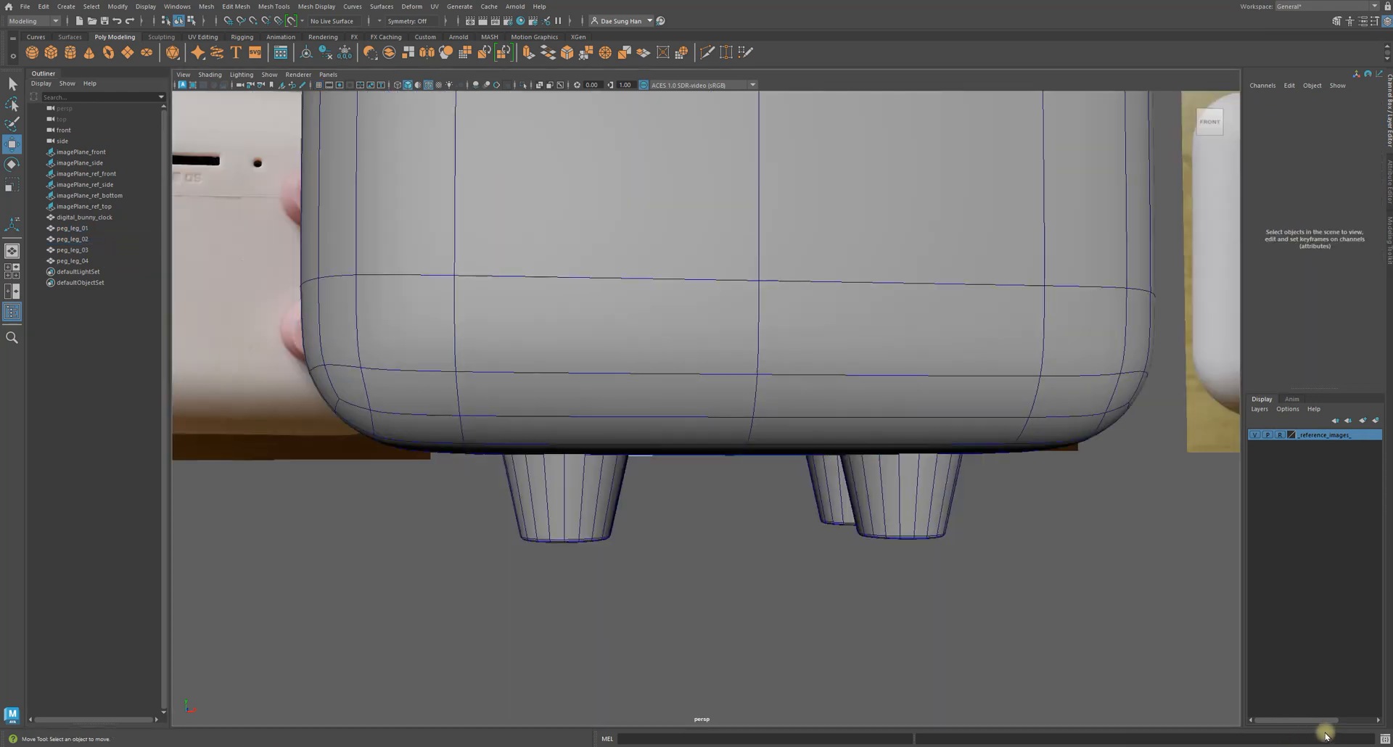
- Inspect the placement of the peg legs from beneath the body, finishing with peg_leg_01 selected
{"action": "left_click_drag", "start_coordinate": [870, 594], "coordinate": [952, 499], "text": "alt"}
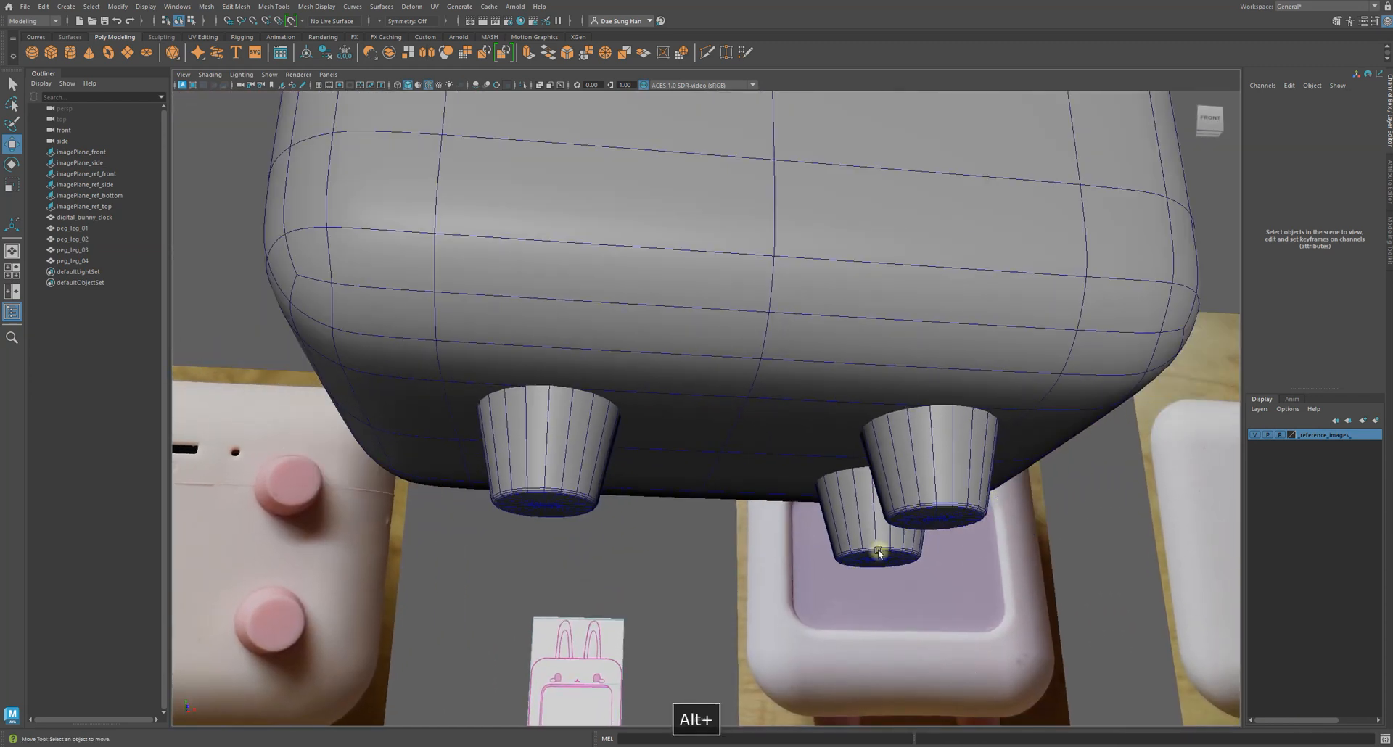
{"action": "left_click", "coordinate": [923, 500]}
{"action": "left_click", "coordinate": [602, 446]}
{"action": "left_click", "coordinate": [995, 473]}
{"action": "left_click", "coordinate": [949, 453]}
{"action": "left_click_drag", "start_coordinate": [949, 453], "coordinate": [939, 490], "text": "alt"}
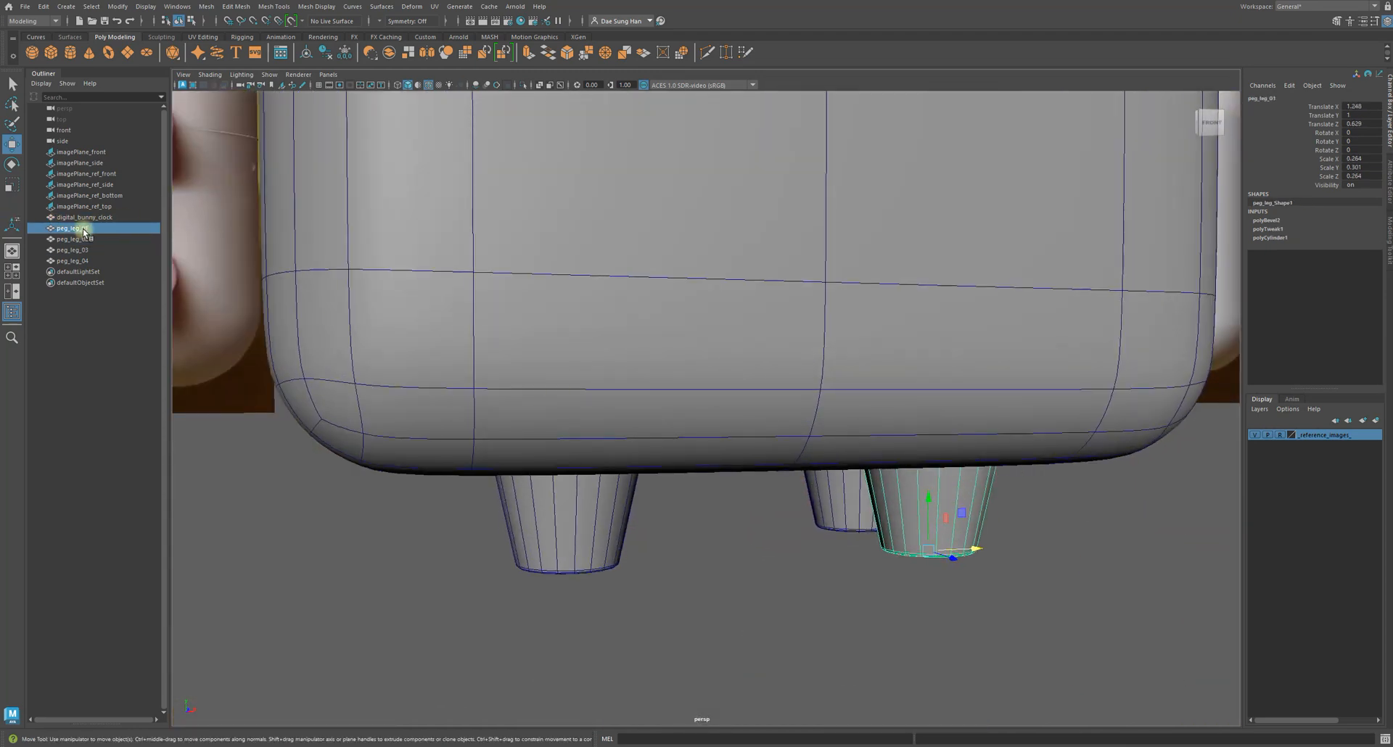
- Review peg_leg_01's Translate X and Translate Z channels, try adjusting its position, and undo the change
{"action": "left_click", "coordinate": [1322, 107]}
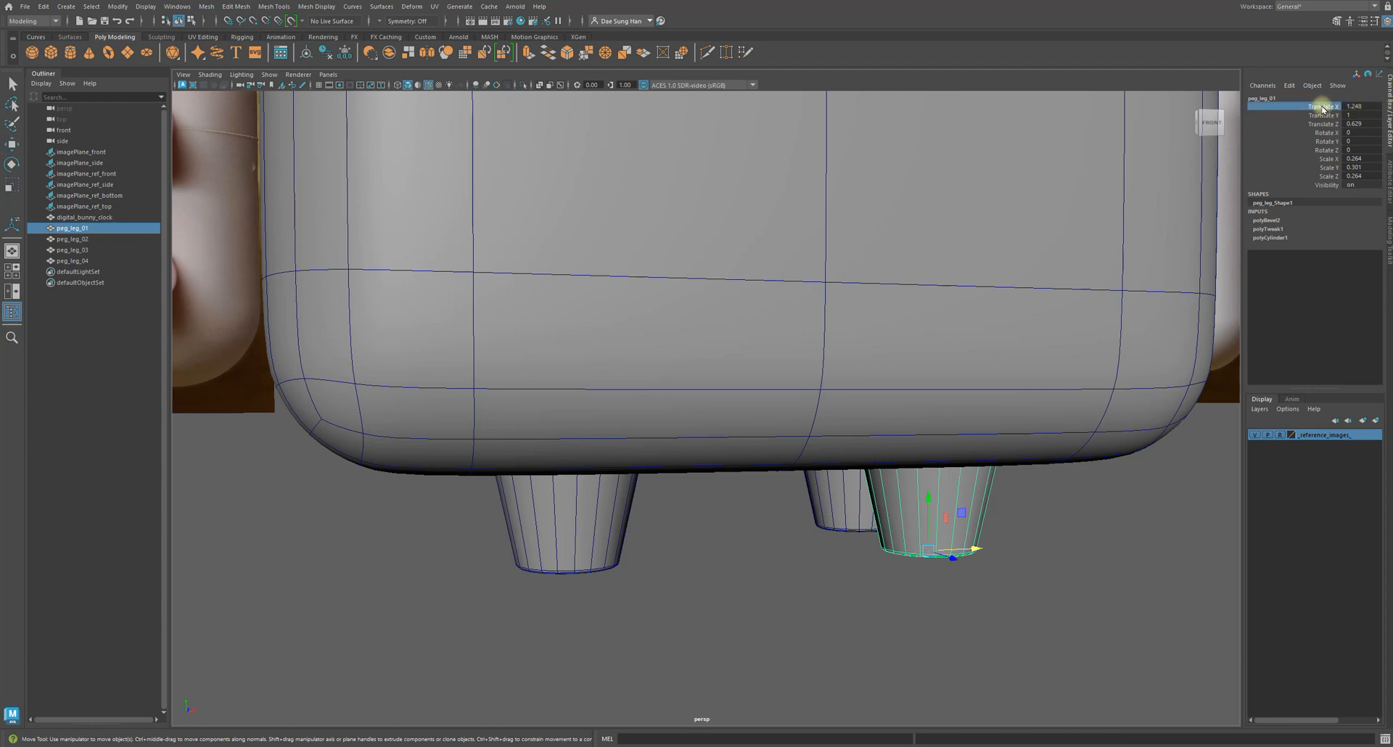
{"action": "left_click", "coordinate": [1330, 124]}
{"action": "left_click", "coordinate": [1320, 107]}
{"action": "right_click_drag", "start_coordinate": [1020, 488], "coordinate": [802, 496], "text": "alt"}
{"action": "mouse_move", "coordinate": [802, 495]}
{"action": "left_mouse_down", "text": "alt"}
{"action": "mouse_move", "coordinate": [780, 500]}
{"action": "mouse_move", "coordinate": [799, 517]}
{"action": "left_mouse_up", "text": "alt"}
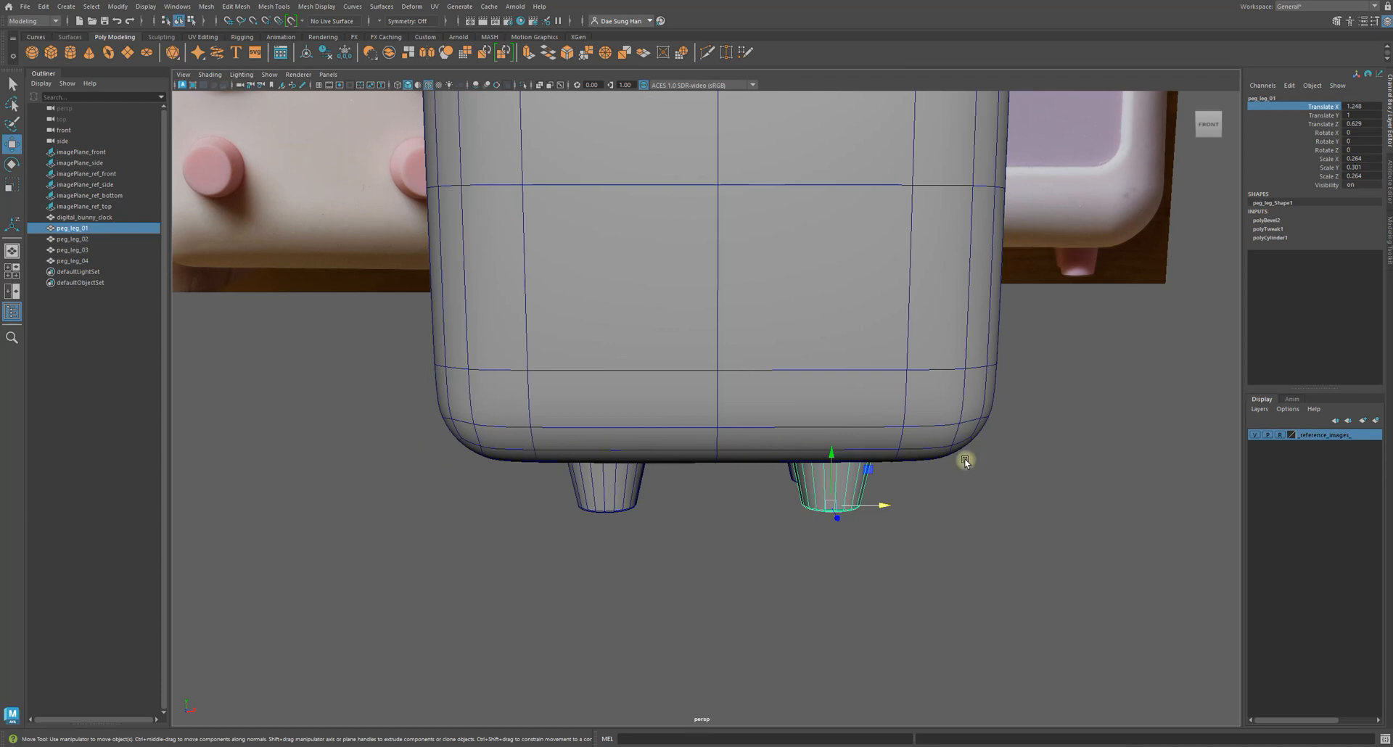
{"action": "left_click", "coordinate": [1323, 124]}
{"action": "left_click_drag", "start_coordinate": [1013, 401], "coordinate": [998, 361], "text": "alt"}
{"action": "left_click_drag", "start_coordinate": [699, 516], "coordinate": [816, 564]}
{"action": "key", "text": "ctrl+z"}
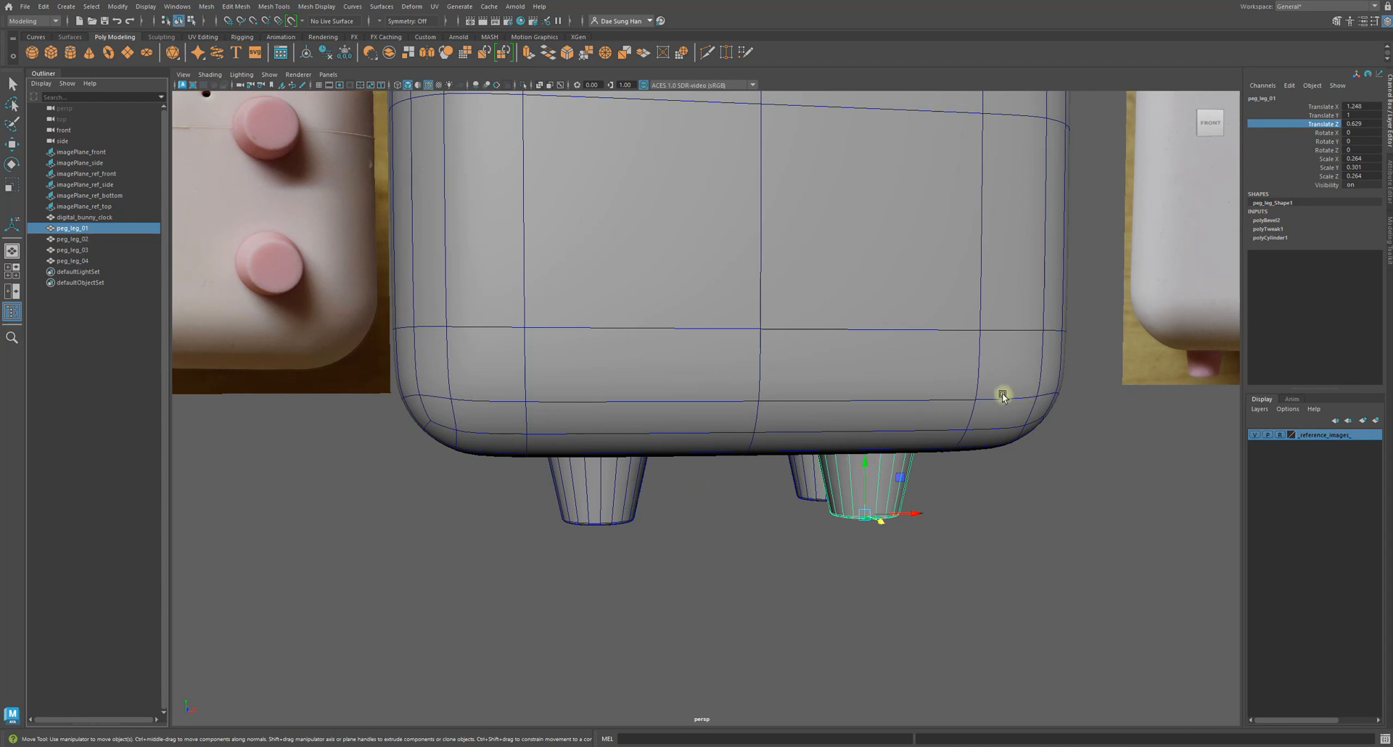
- Set peg_leg_02's Translate X to -1.248 so it mirrors peg_leg_01
{"action": "left_click_drag", "start_coordinate": [1002, 395], "coordinate": [876, 414], "text": "alt"}
{"action": "left_click", "coordinate": [587, 501]}
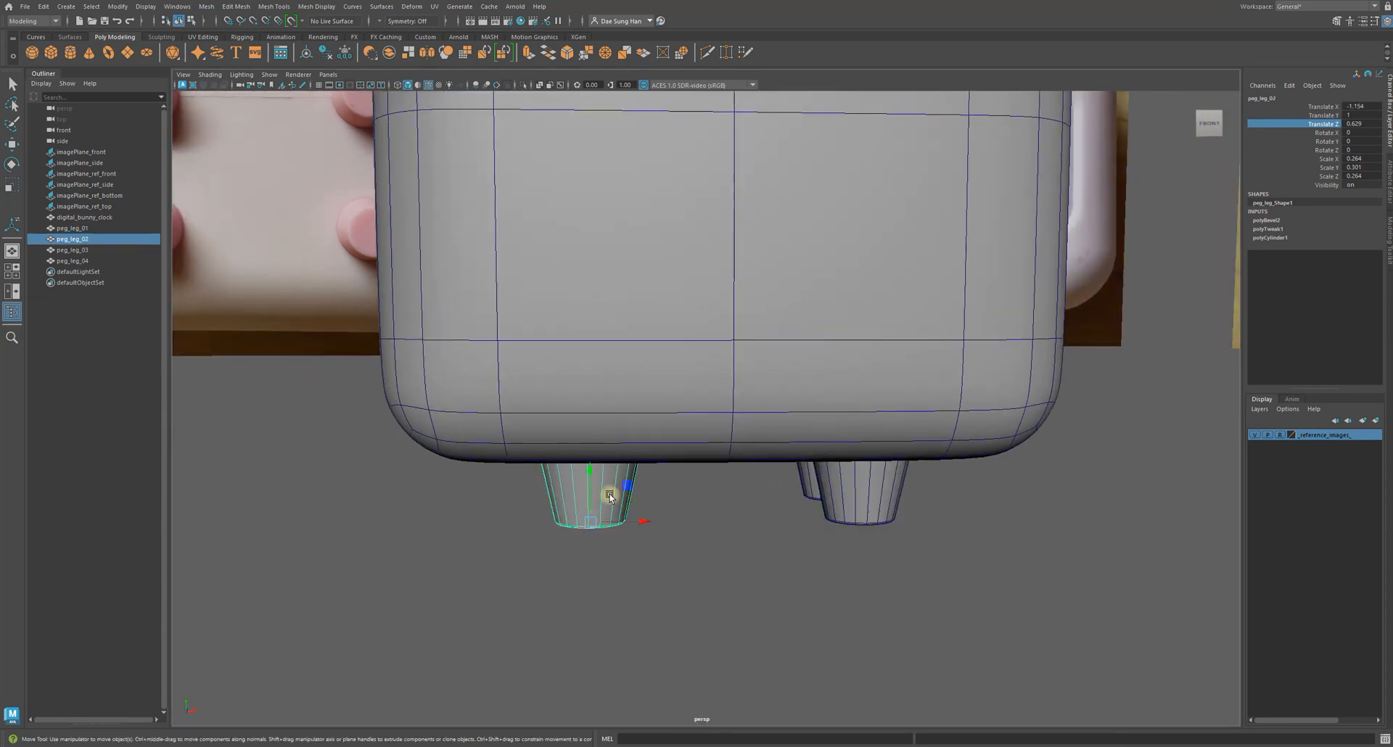
{"action": "left_click", "coordinate": [1355, 108]}
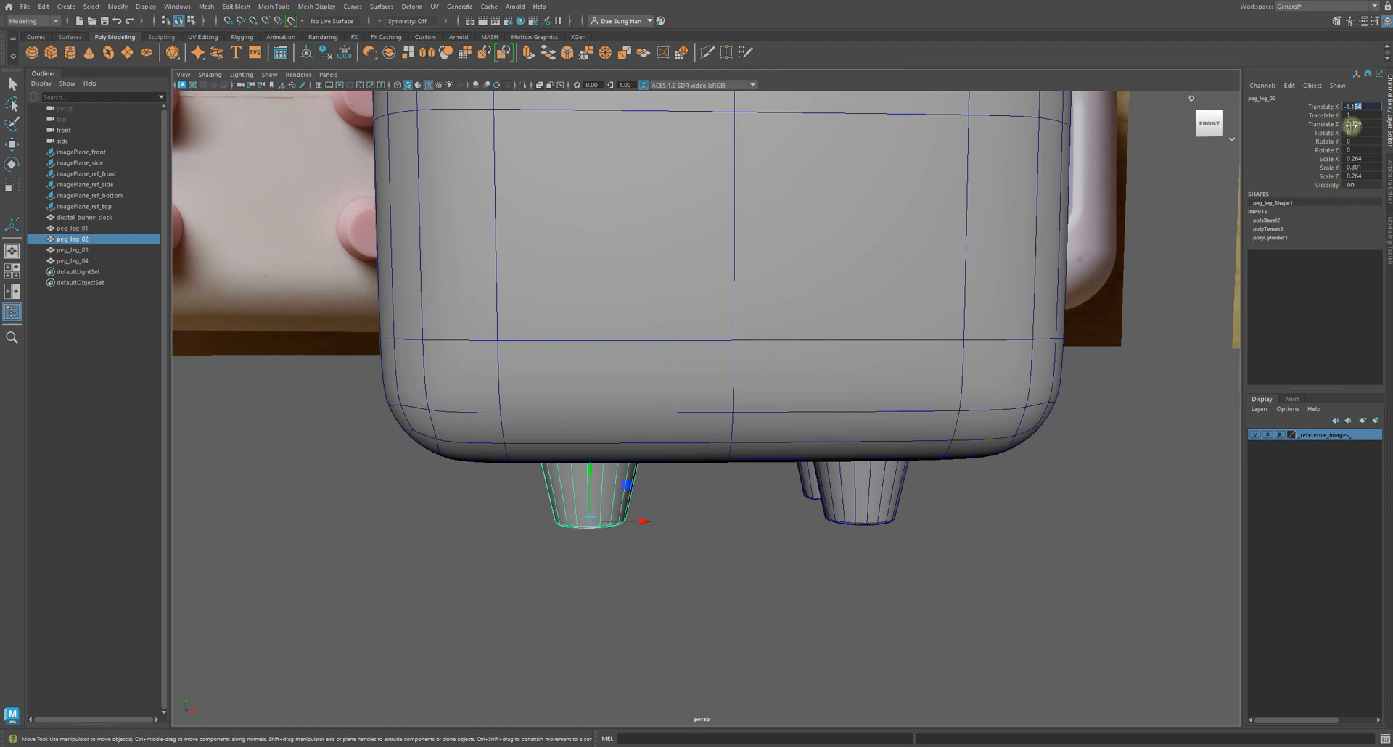
{"action": "type", "text": "2"}
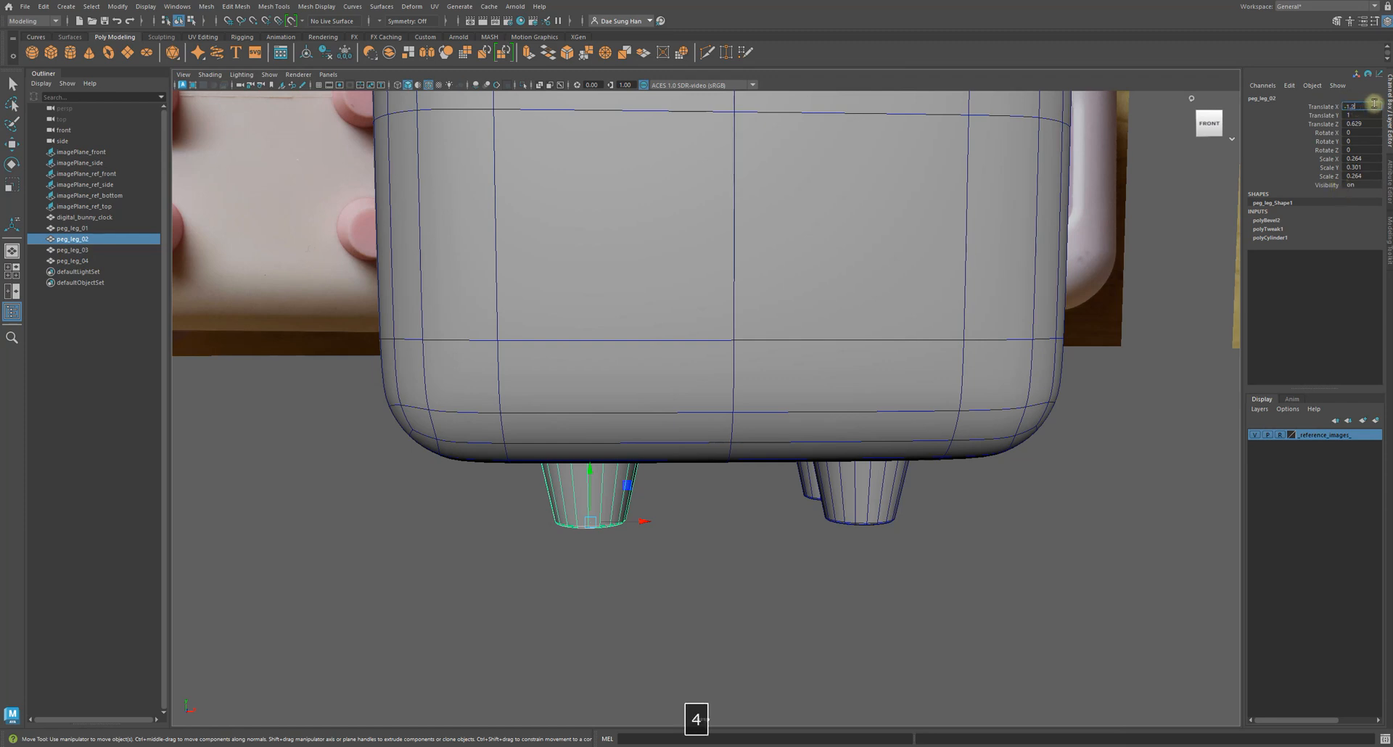
{"action": "type", "text": "48"}
{"action": "key", "text": "Return"}
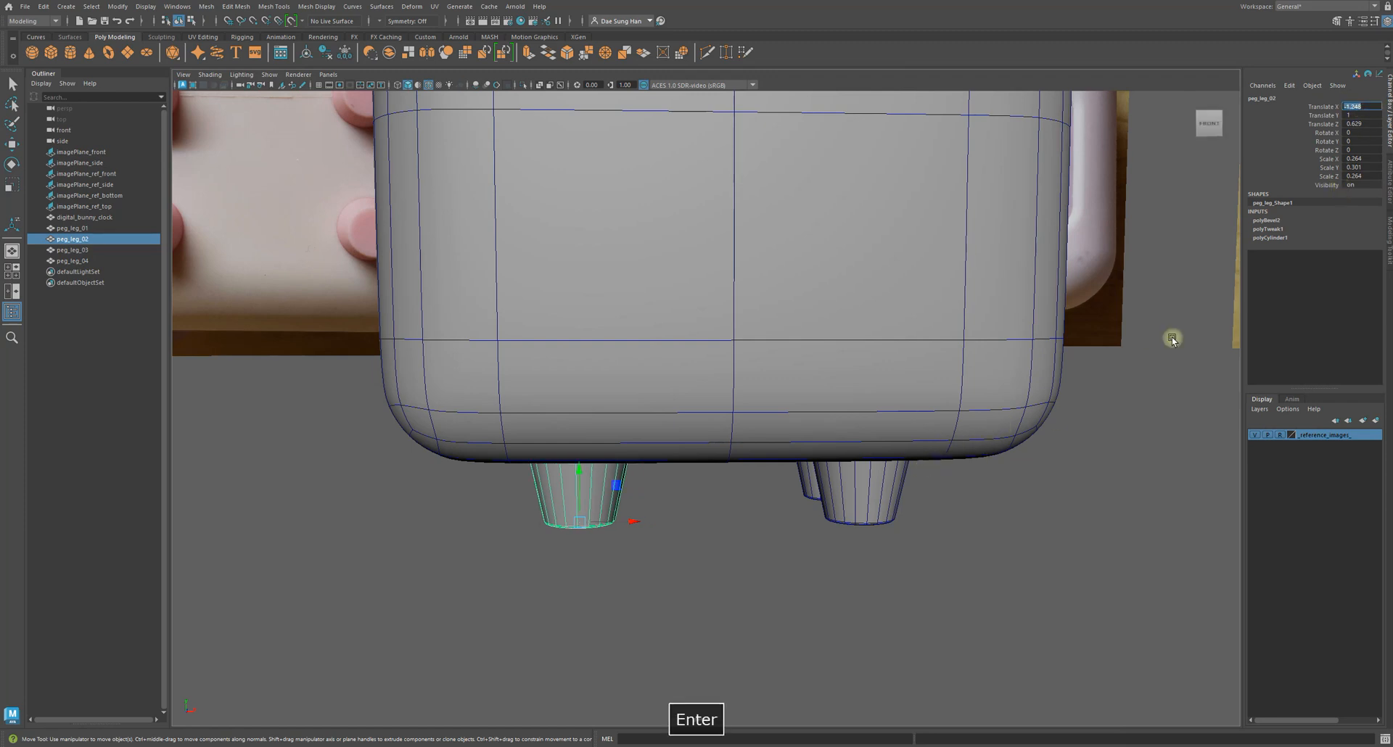
- Select peg_leg_01 and compare the front legs' X placement with the reference outline in the front view
{"action": "left_click_drag", "start_coordinate": [1001, 503], "coordinate": [989, 501], "text": "alt"}
{"action": "left_click", "coordinate": [967, 537]}
{"action": "left_click_drag", "start_coordinate": [885, 494], "coordinate": [900, 446], "text": "alt"}
{"action": "left_click", "coordinate": [859, 492]}
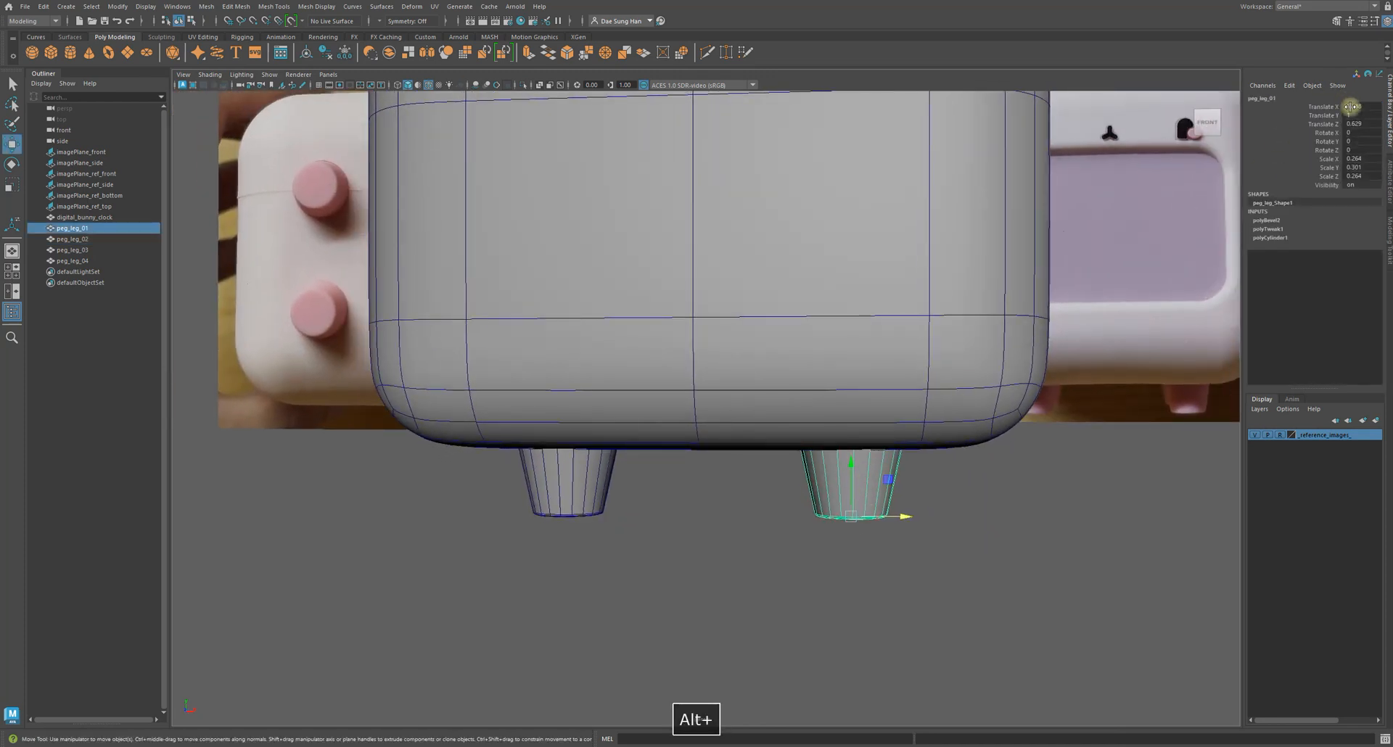
{"action": "left_click_drag", "start_coordinate": [945, 390], "coordinate": [957, 377], "text": "alt"}
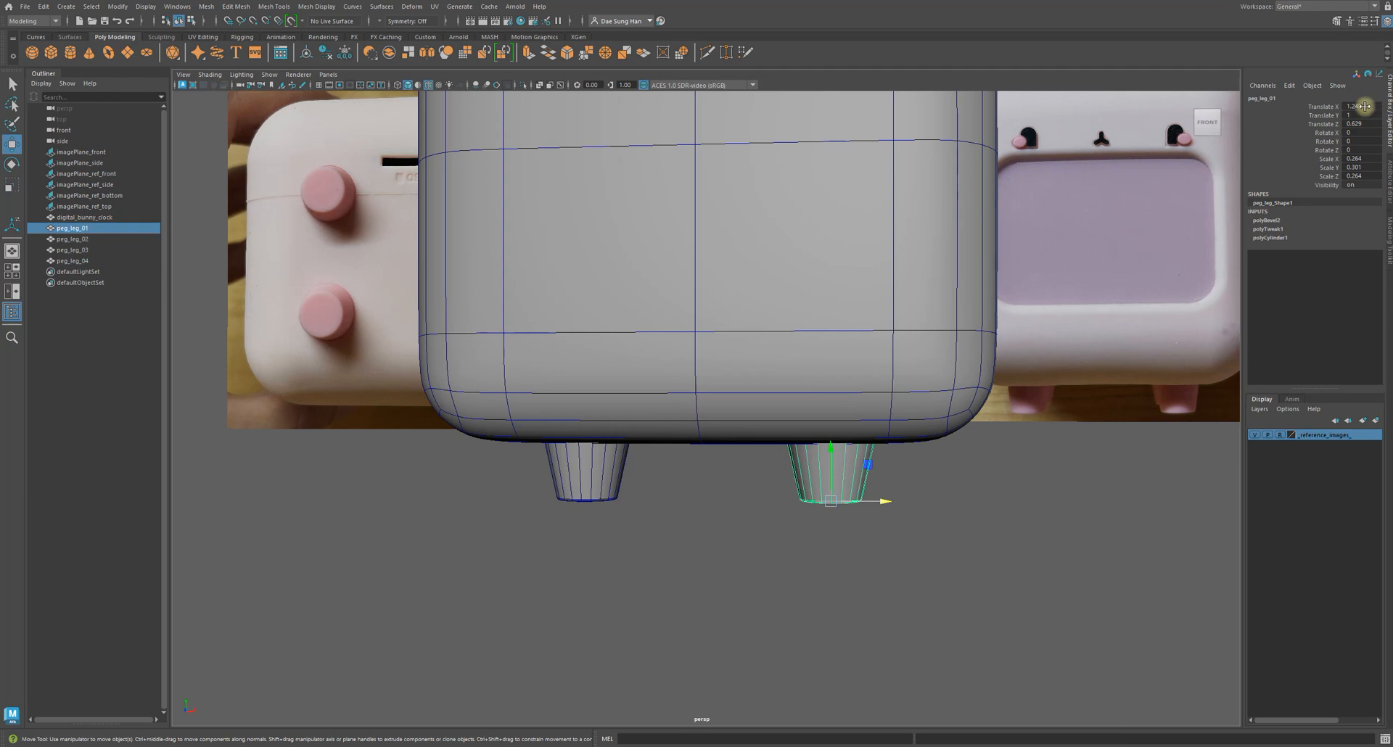
{"action": "middle_click_drag", "start_coordinate": [921, 455], "coordinate": [964, 549], "text": "alt"}
{"action": "key", "text": "space"}
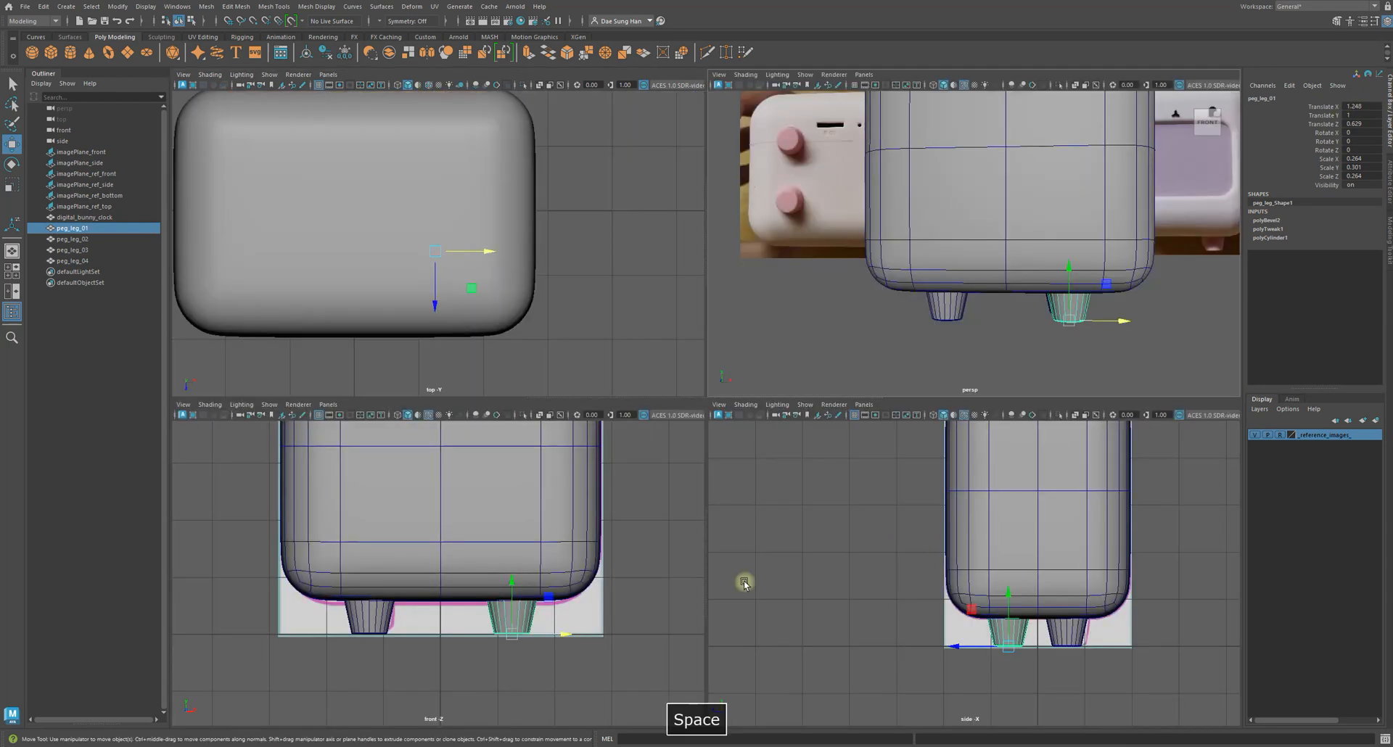
{"action": "key", "text": "space"}
{"action": "right_click_drag", "start_coordinate": [862, 547], "coordinate": [798, 449], "text": "alt"}
{"action": "middle_click_drag", "start_coordinate": [790, 431], "coordinate": [730, 517], "text": "alt"}
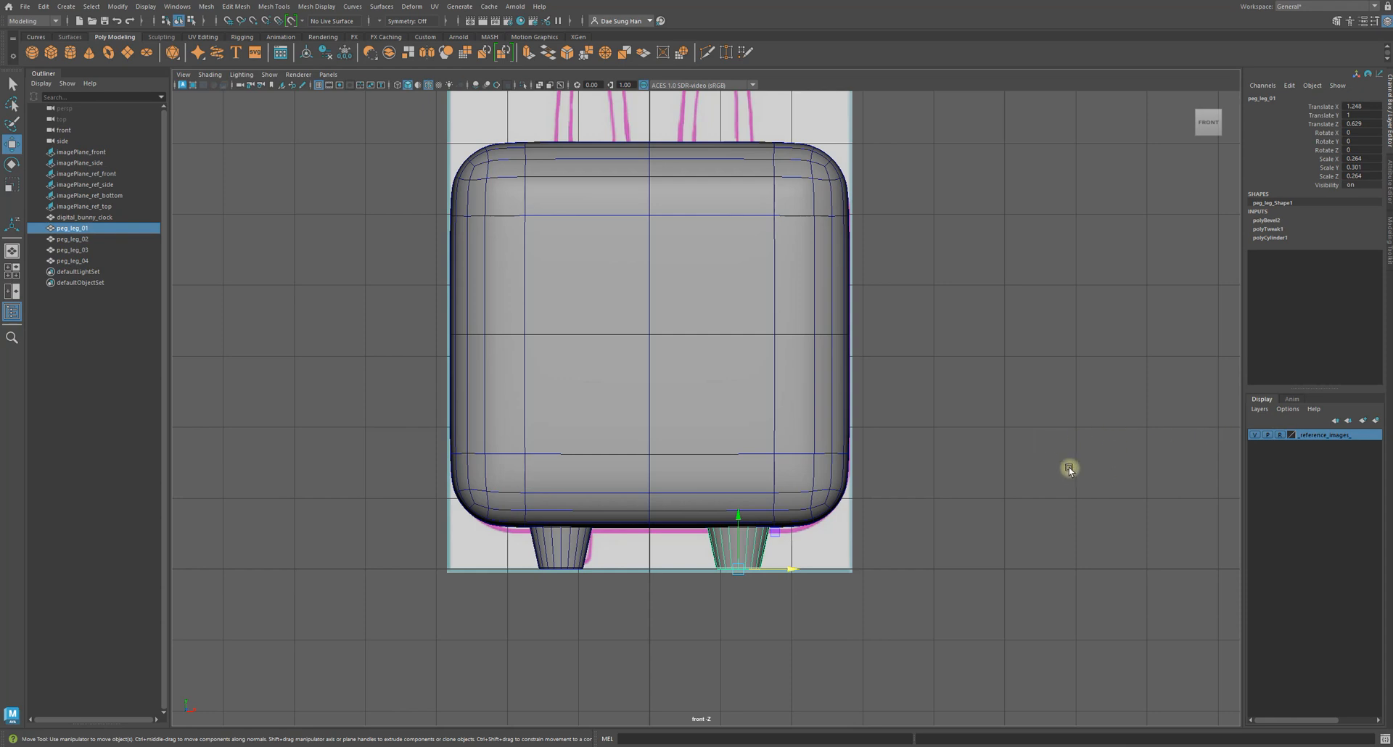
{"action": "right_click_drag", "start_coordinate": [211, 442], "coordinate": [798, 581], "text": "alt"}
{"action": "middle_click_drag", "start_coordinate": [798, 580], "coordinate": [790, 448], "text": "alt"}
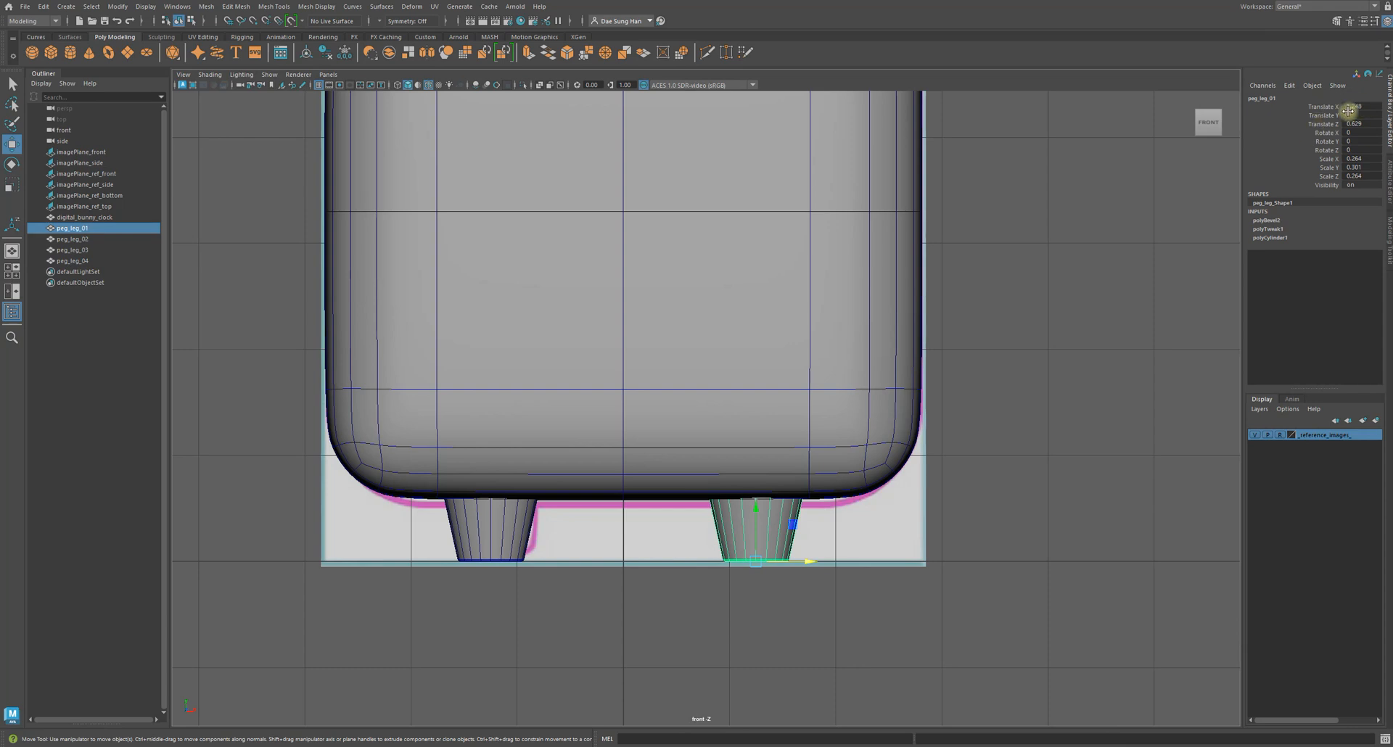
- Select peg_leg_02 to review its Translate X in the front view, and clear the selection
{"action": "left_click", "coordinate": [482, 530]}
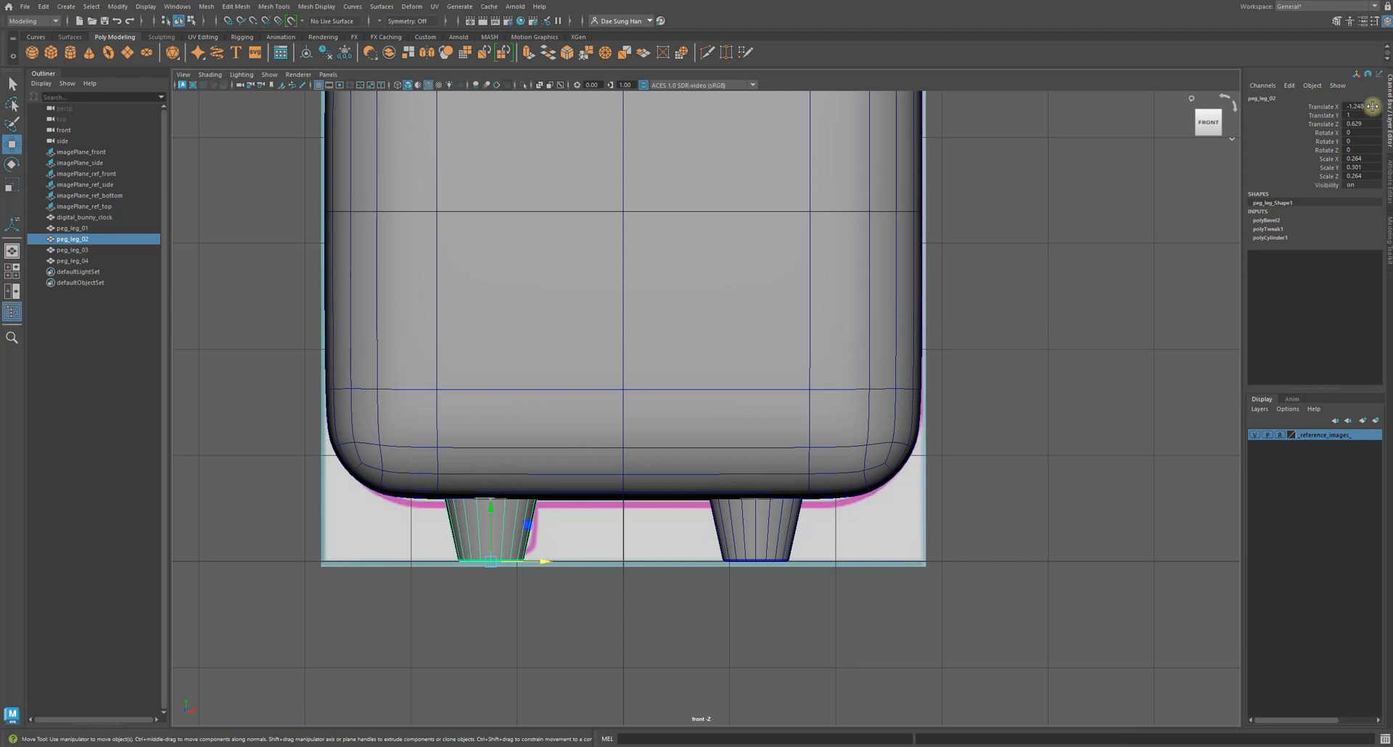
{"action": "left_click", "coordinate": [667, 638]}
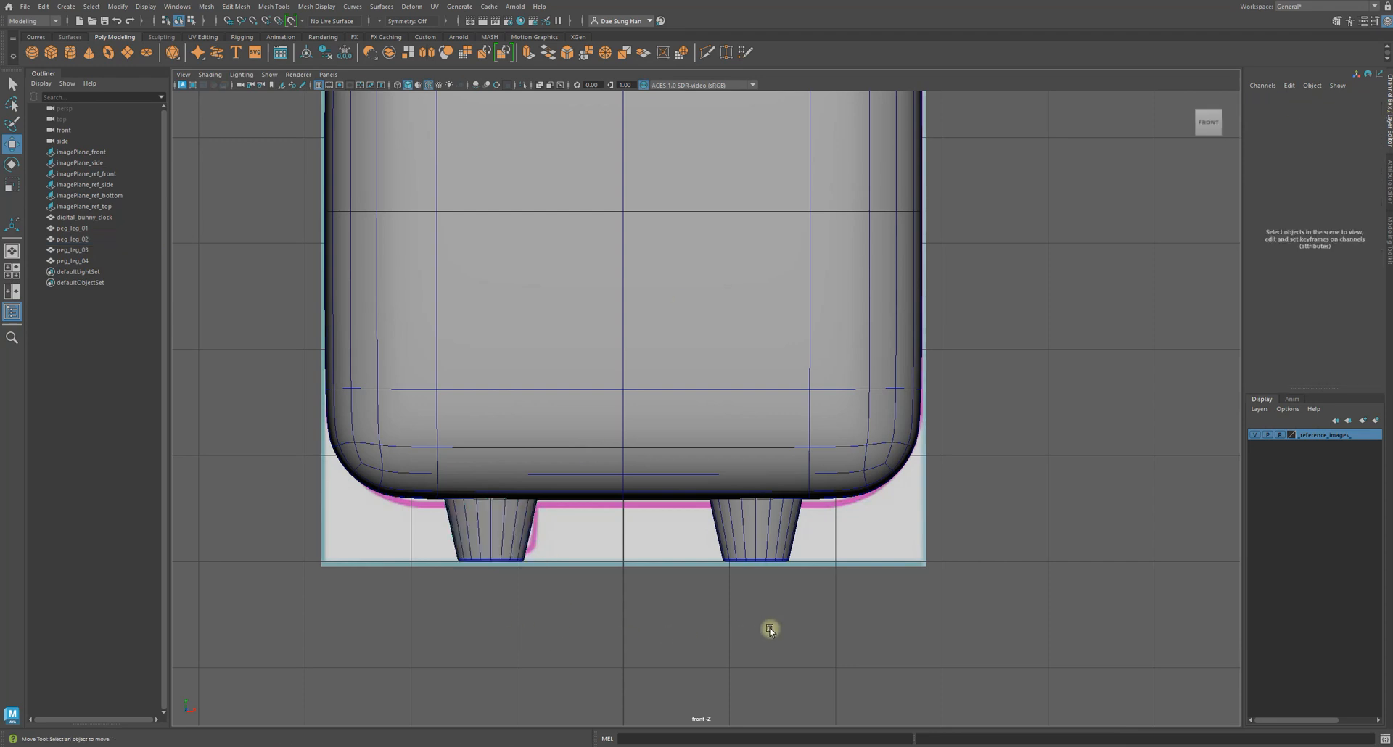
{"action": "right_click_drag", "start_coordinate": [766, 630], "coordinate": [926, 553], "text": "alt"}
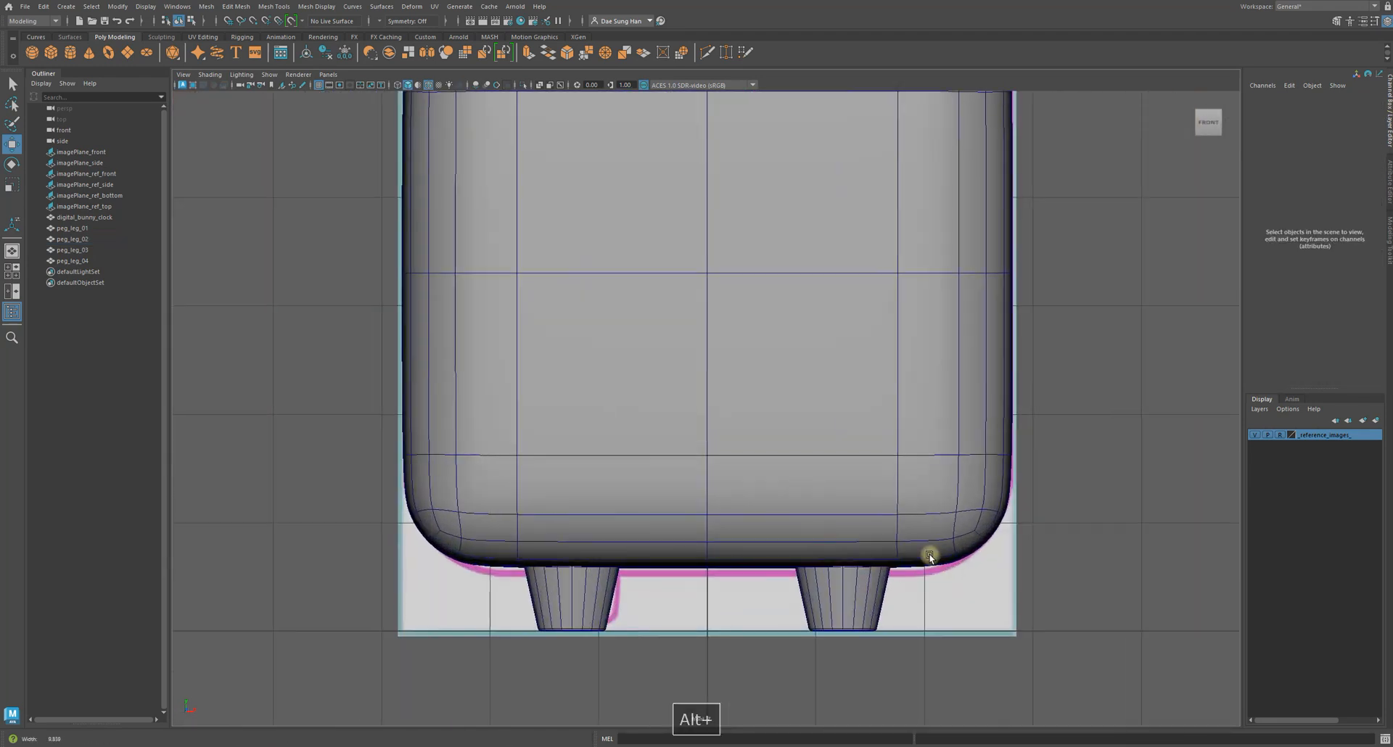
- Select peg_leg_03 in the perspective view and examine its placement from beneath the body
{"action": "key", "text": "space"}
{"action": "key", "text": "space"}
{"action": "left_click_drag", "start_coordinate": [901, 414], "coordinate": [780, 413], "text": "alt"}
{"action": "left_click", "coordinate": [922, 477]}
{"action": "mouse_move", "coordinate": [921, 477]}
{"action": "left_mouse_down", "text": "alt"}
{"action": "mouse_move", "coordinate": [936, 440]}
{"action": "mouse_move", "coordinate": [912, 456]}
{"action": "left_mouse_up", "text": "alt"}
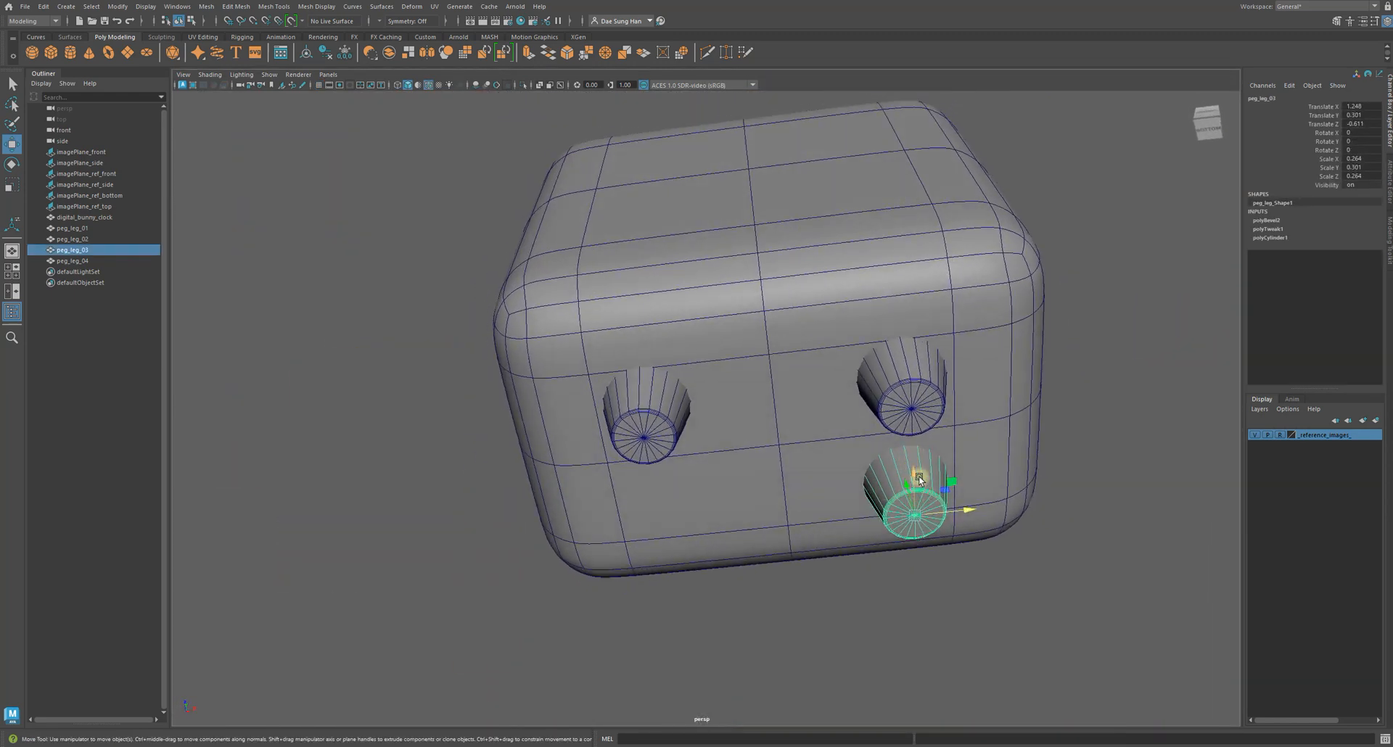
{"action": "middle_click_drag", "start_coordinate": [892, 456], "coordinate": [818, 366], "text": "alt"}
{"action": "left_click_drag", "start_coordinate": [818, 366], "coordinate": [780, 406], "text": "alt"}
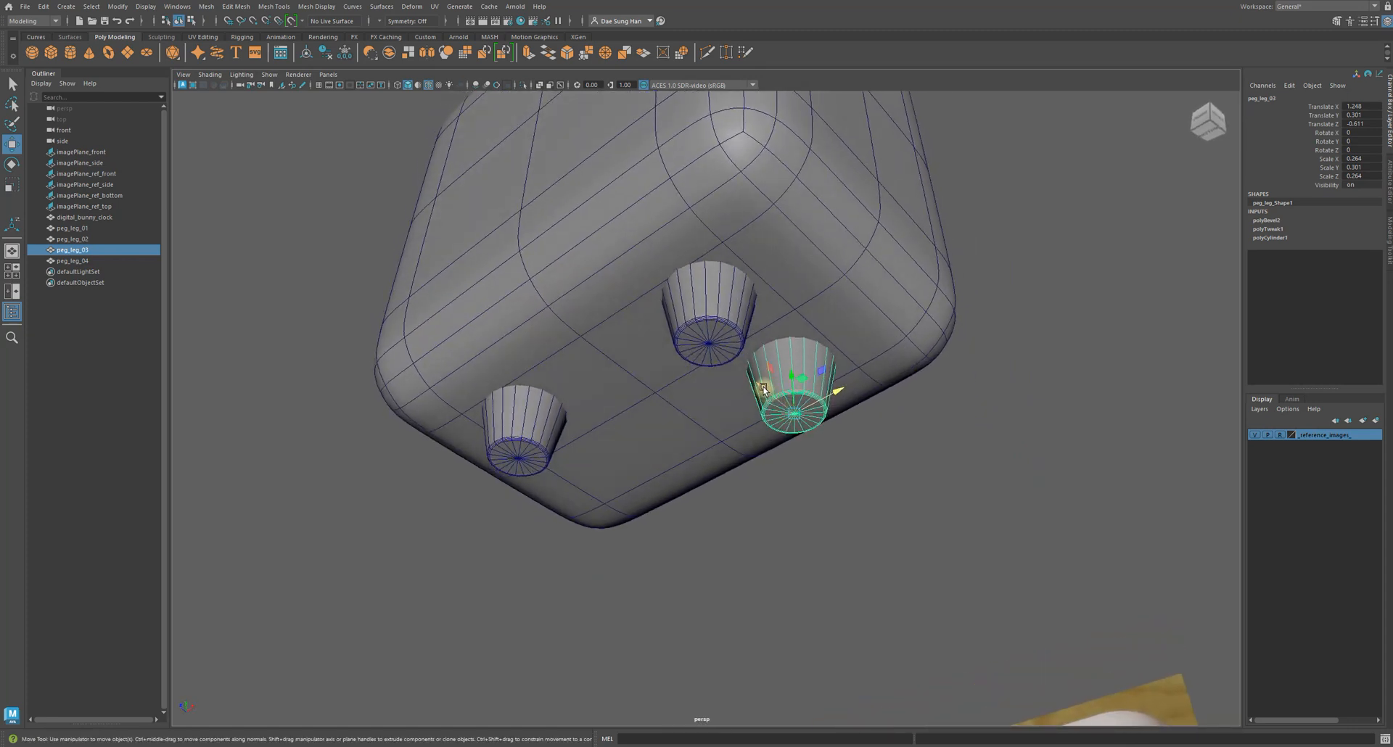
- Try sliding peg_leg_03 along Z onto peg_leg_01 and back again, ending at about -0.783
{"action": "left_click_drag", "start_coordinate": [762, 393], "coordinate": [694, 284]}
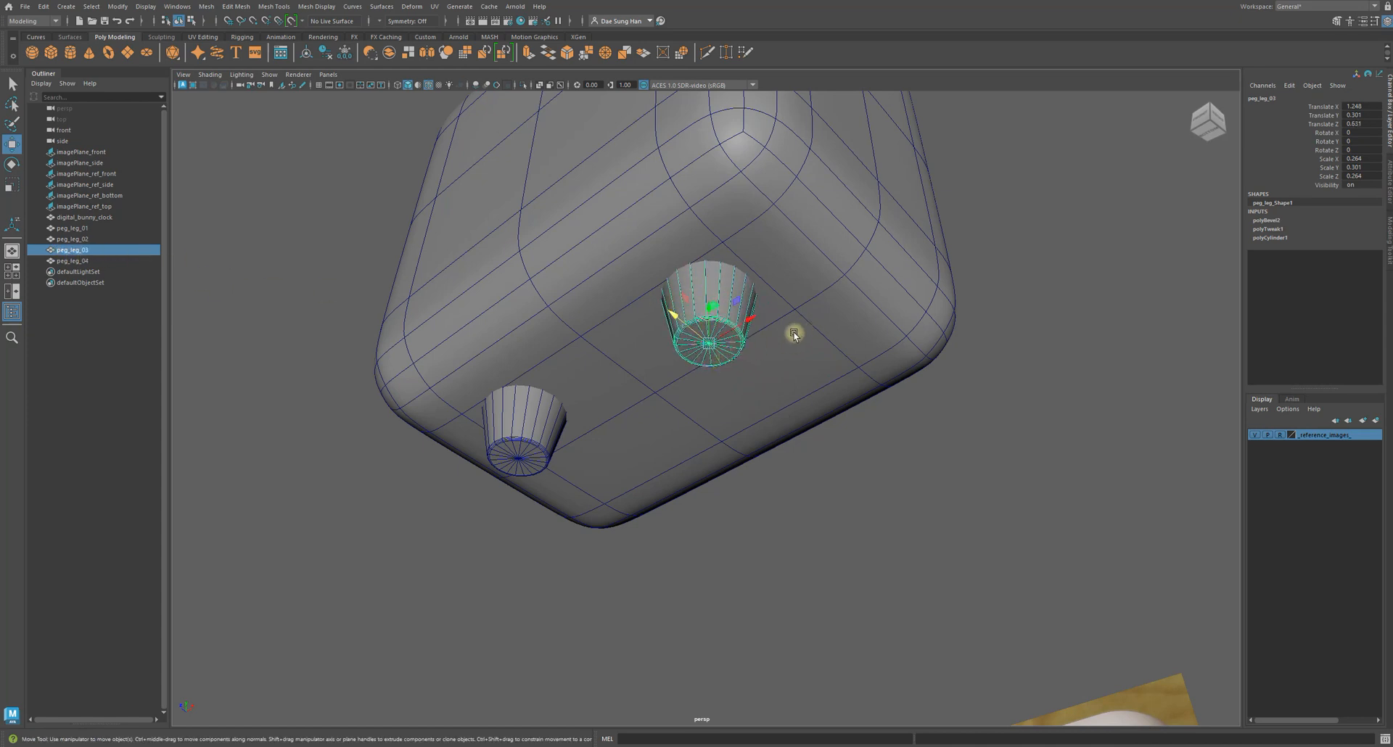
{"action": "left_click_drag", "start_coordinate": [700, 330], "coordinate": [708, 307], "text": "alt"}
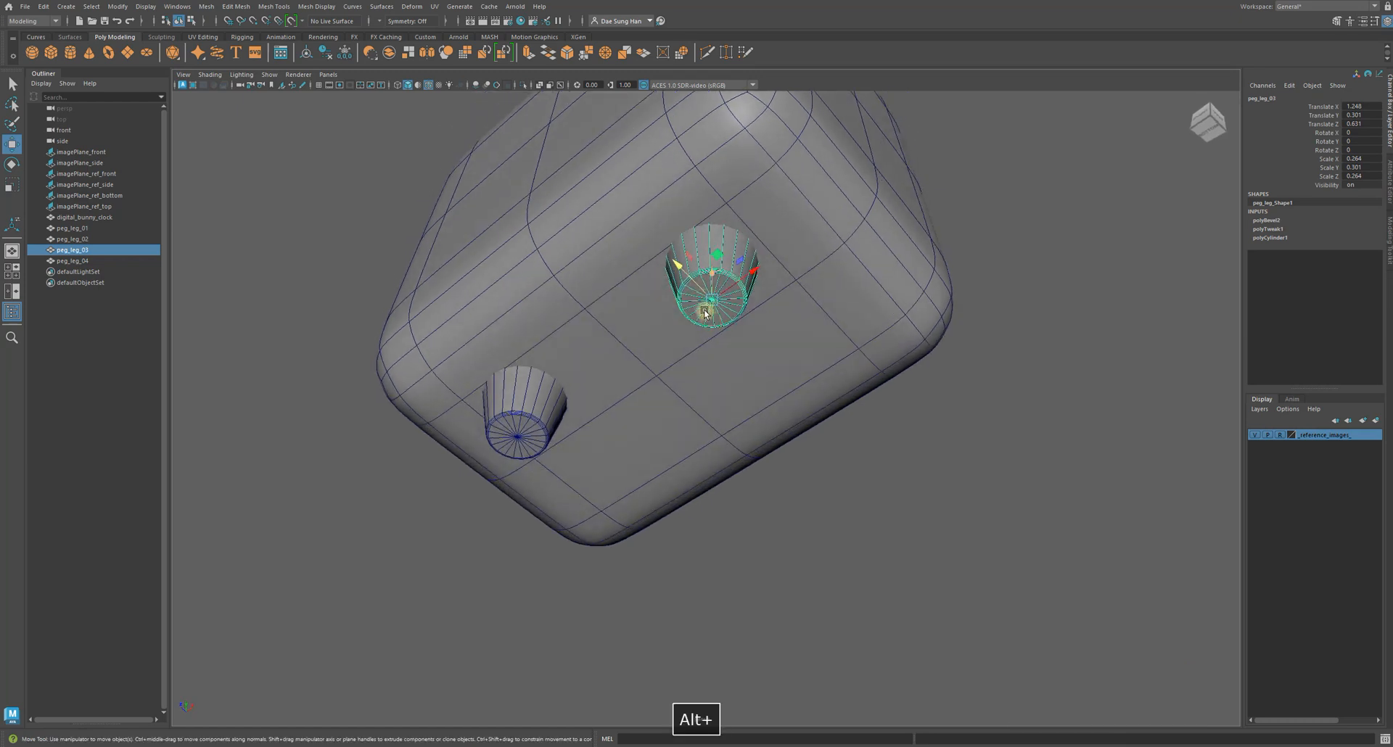
{"action": "left_click_drag", "start_coordinate": [674, 265], "coordinate": [766, 352]}
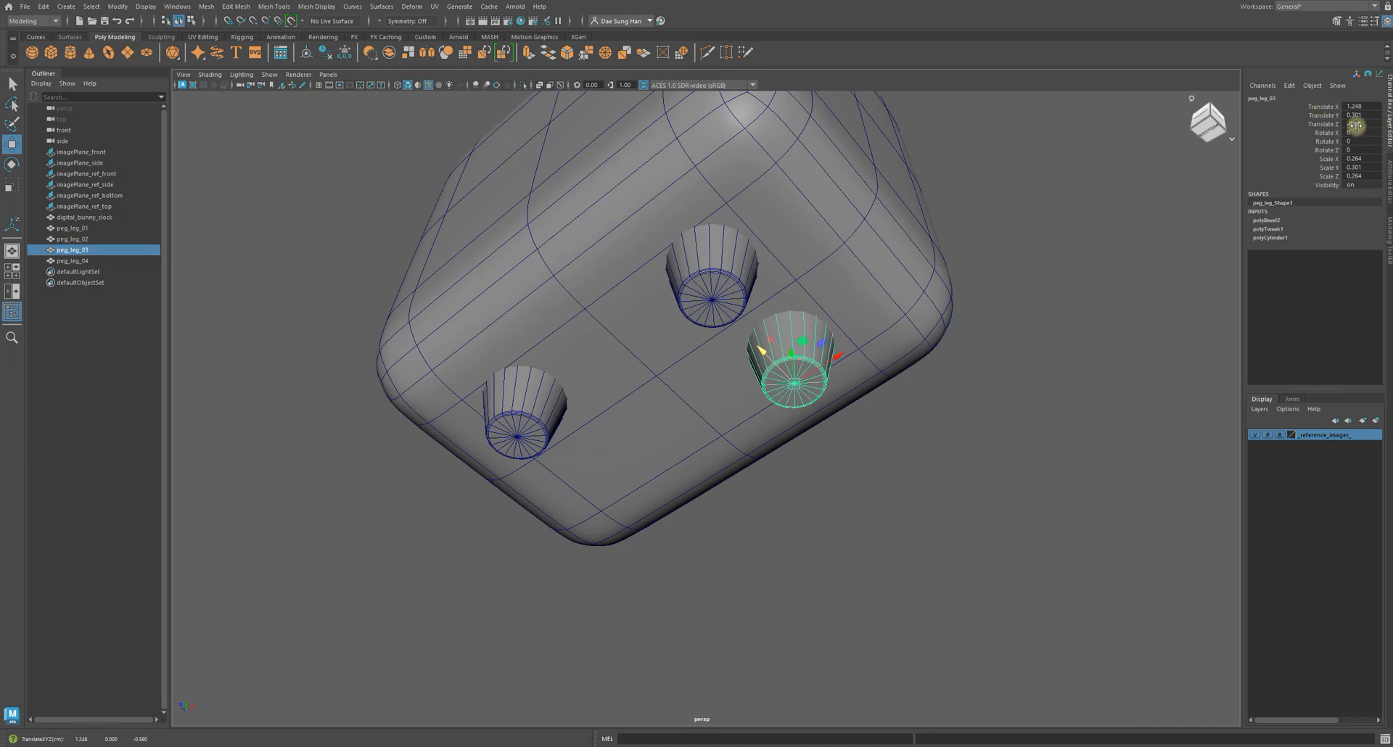
{"action": "mouse_move", "coordinate": [762, 349]}
{"action": "left_mouse_down"}
{"action": "mouse_move", "coordinate": [750, 332]}
{"action": "mouse_move", "coordinate": [781, 368]}
{"action": "left_mouse_up"}
{"action": "middle_click_drag", "start_coordinate": [696, 369], "coordinate": [728, 380]}
- Shift peg_leg_03 along Z to about -0.753 against the reference outline in the wireframe side view
{"action": "key", "text": "space"}
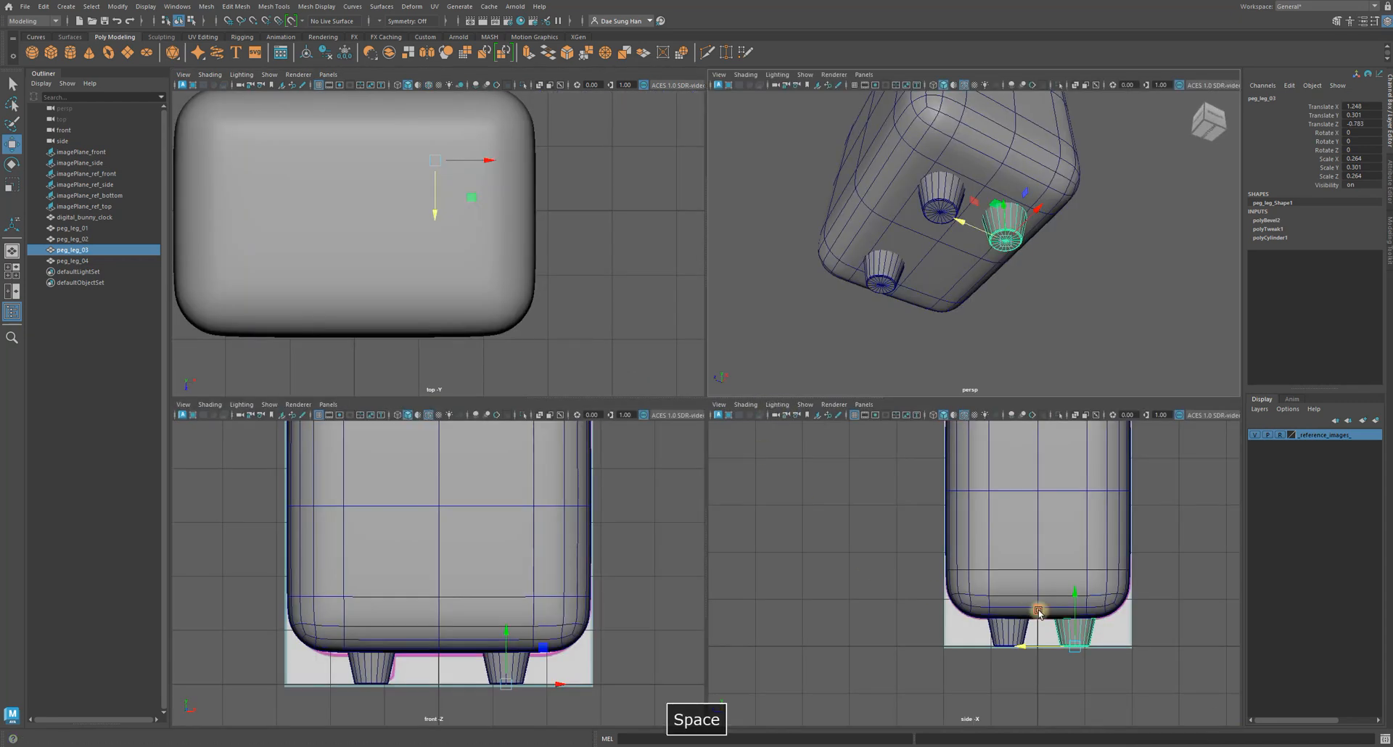
{"action": "key", "text": "space"}
{"action": "right_click_drag", "start_coordinate": [835, 469], "coordinate": [1138, 618], "text": "alt"}
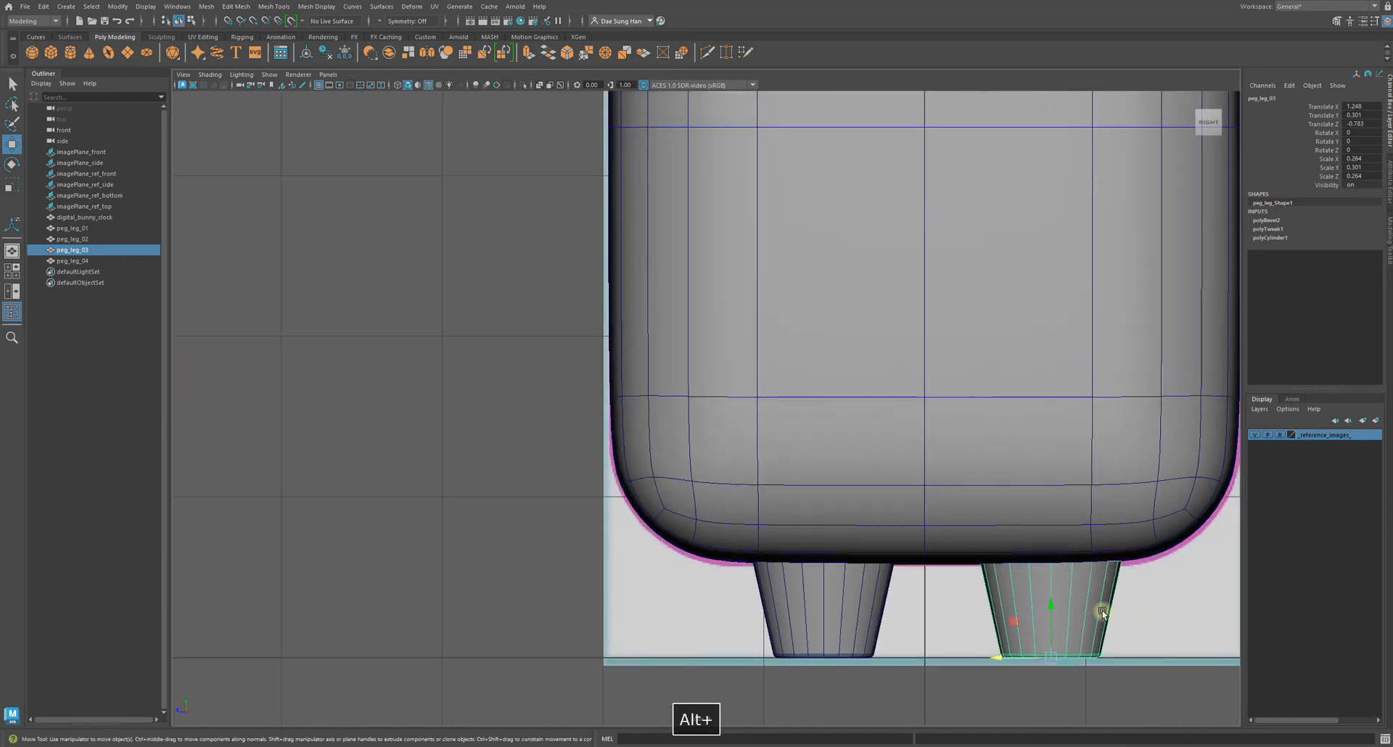
{"action": "middle_click_drag", "start_coordinate": [930, 508], "coordinate": [774, 398], "text": "alt"}
{"action": "right_click_drag", "start_coordinate": [774, 398], "coordinate": [1029, 525], "text": "alt"}
{"action": "middle_click_drag", "start_coordinate": [948, 485], "coordinate": [821, 434], "text": "alt"}
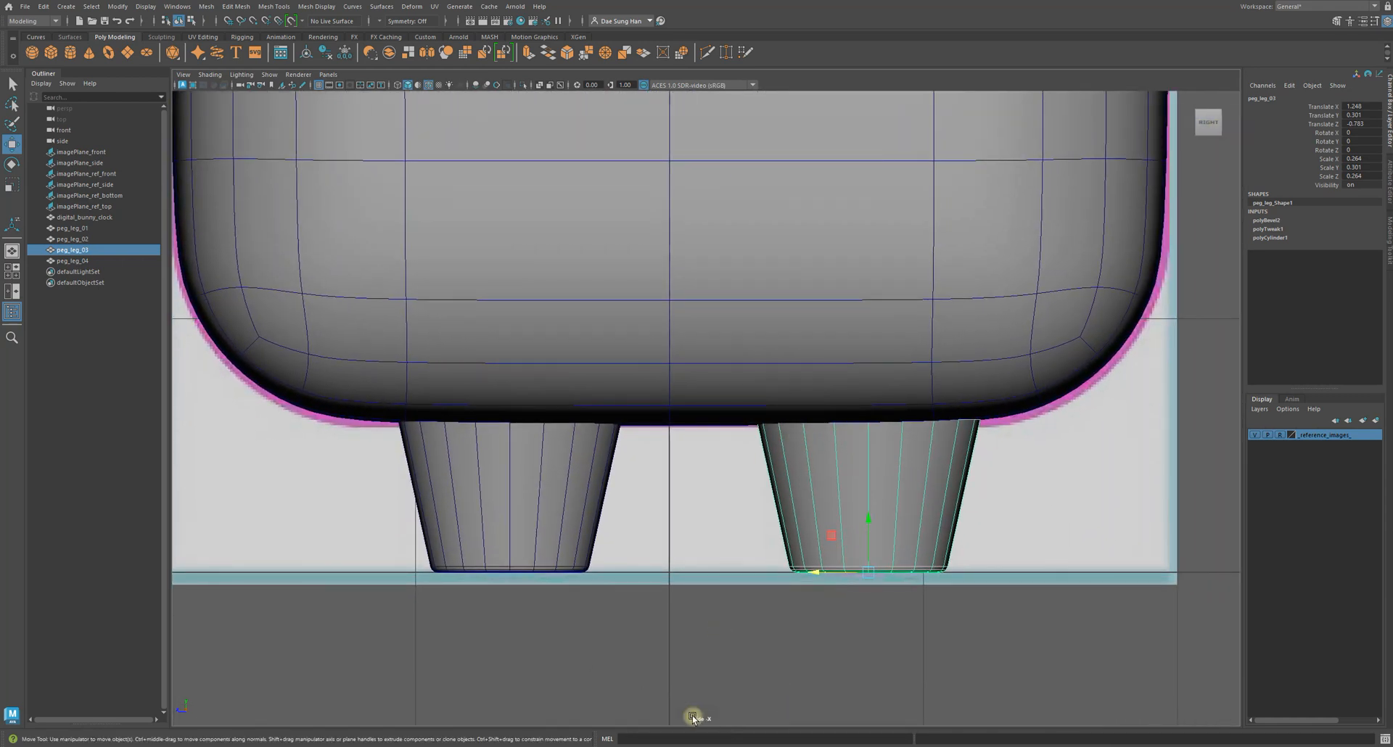
{"action": "middle_click_drag", "start_coordinate": [712, 718], "coordinate": [741, 574], "text": "alt"}
{"action": "key", "text": "4"}
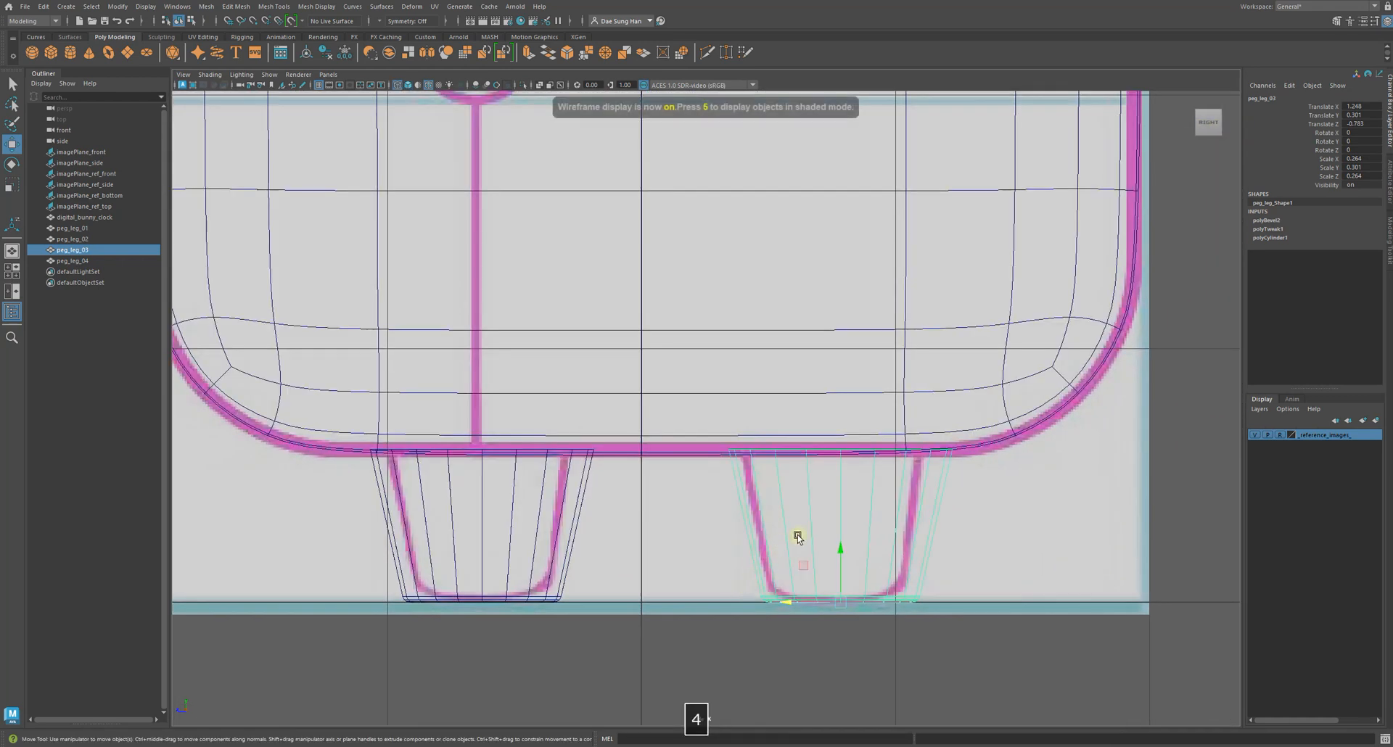
{"action": "left_click_drag", "start_coordinate": [794, 607], "coordinate": [787, 601]}
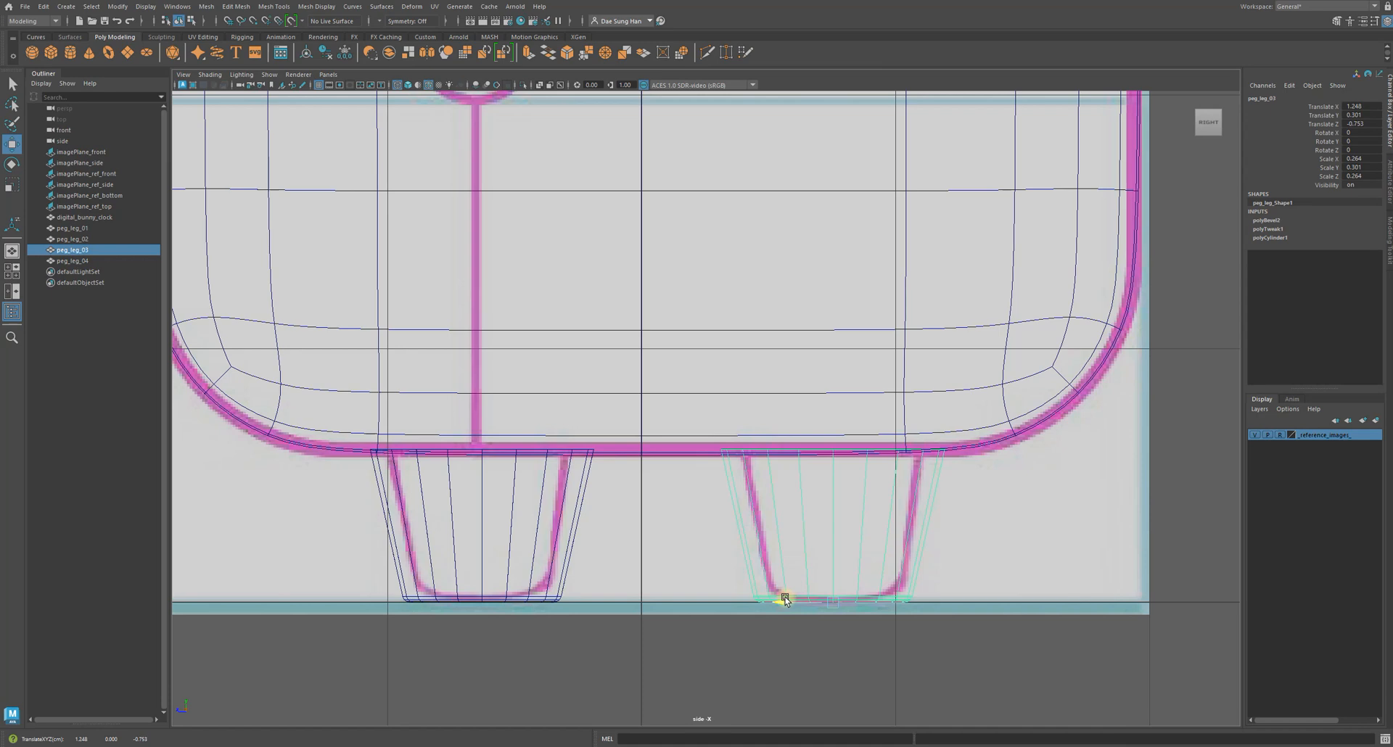
- Examine the peg legs' spacing from the side and from beneath in the perspective view, with peg_leg_03 selected
{"action": "key", "text": "space"}
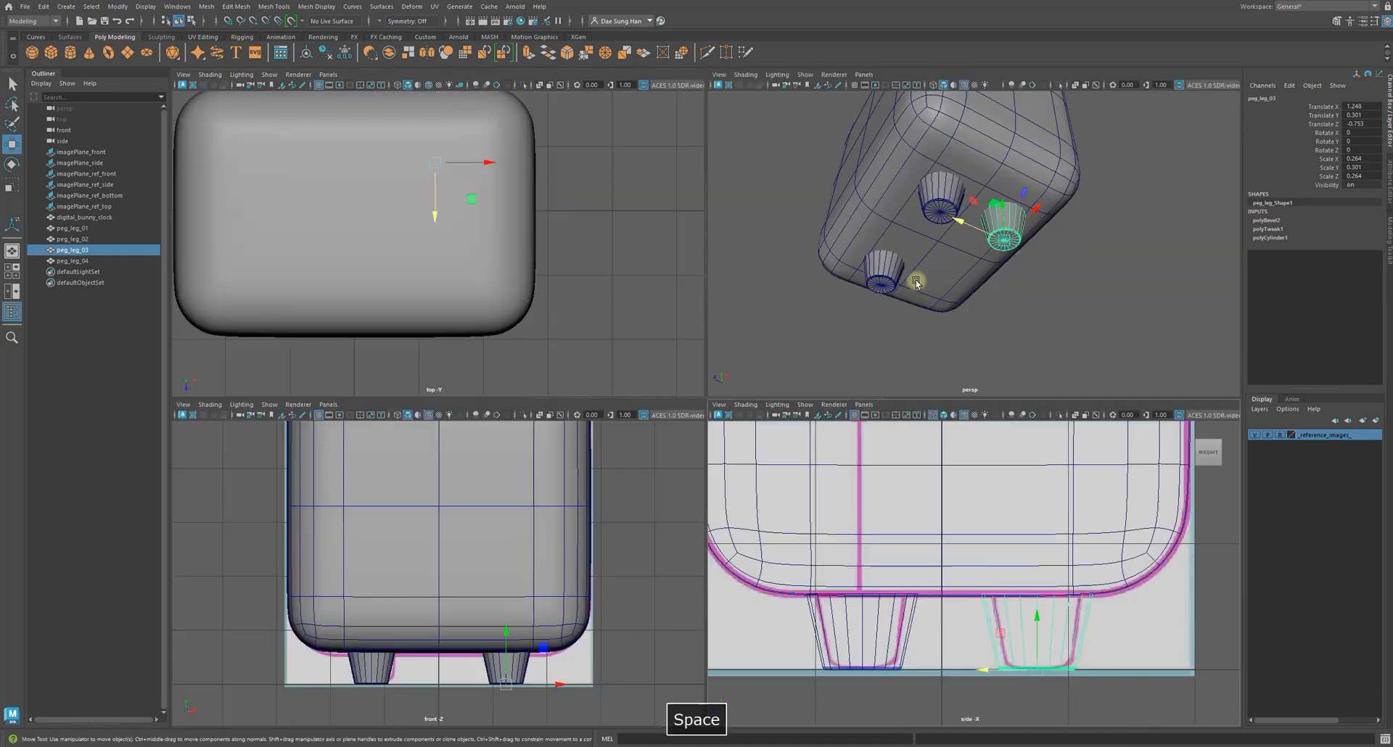
{"action": "key", "text": "space"}
{"action": "left_click", "coordinate": [985, 433]}
{"action": "left_click_drag", "start_coordinate": [986, 433], "coordinate": [824, 504], "text": "alt"}
{"action": "mouse_move", "coordinate": [824, 503]}
{"action": "right_mouse_down", "text": "alt"}
{"action": "mouse_move", "coordinate": [668, 479]}
{"action": "mouse_move", "coordinate": [824, 522]}
{"action": "right_mouse_up", "text": "alt"}
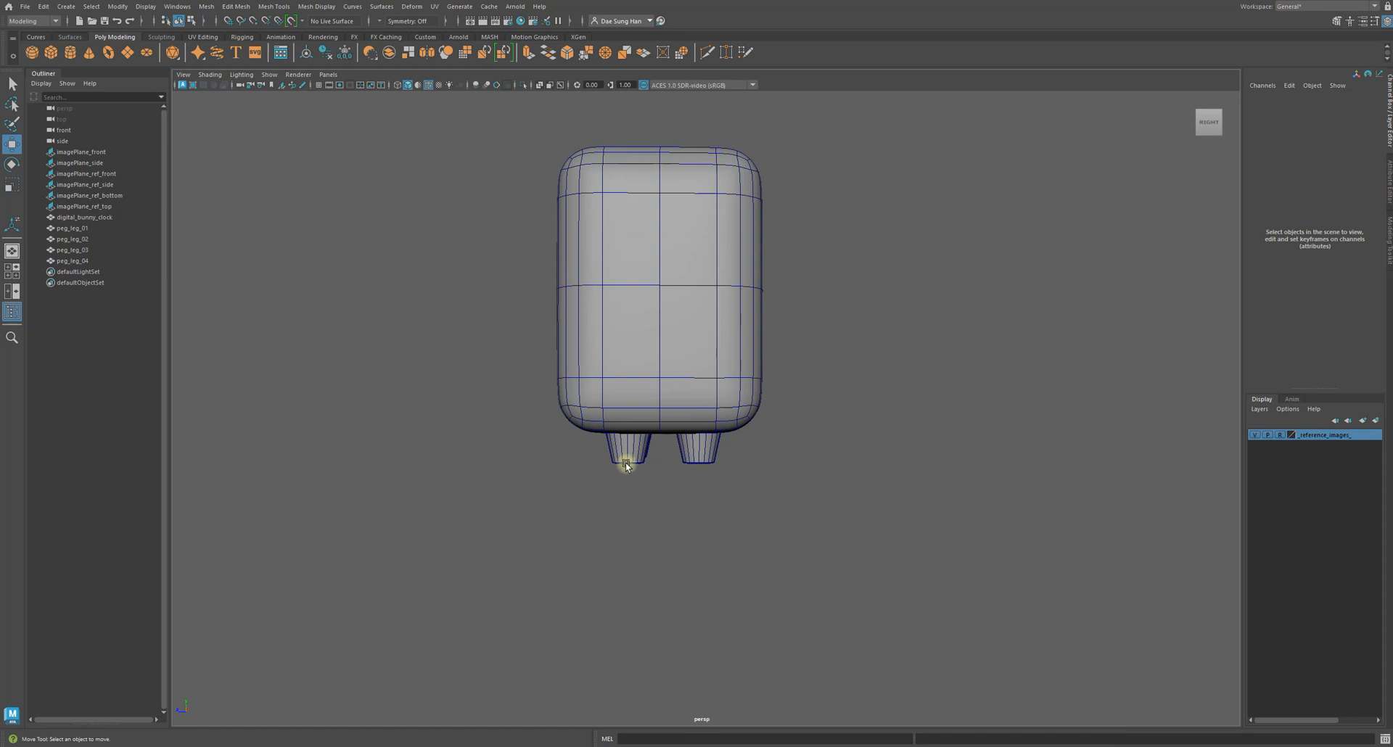
{"action": "left_click_drag", "start_coordinate": [620, 450], "coordinate": [622, 421], "text": "alt"}
{"action": "left_click_drag", "start_coordinate": [702, 453], "coordinate": [991, 315], "text": "alt"}
{"action": "left_click", "coordinate": [736, 461]}
{"action": "middle_click_drag", "start_coordinate": [873, 445], "coordinate": [758, 333], "text": "alt"}
{"action": "left_click_drag", "start_coordinate": [729, 345], "coordinate": [699, 373], "text": "alt"}
{"action": "middle_click_drag", "start_coordinate": [748, 286], "coordinate": [776, 330], "text": "alt"}
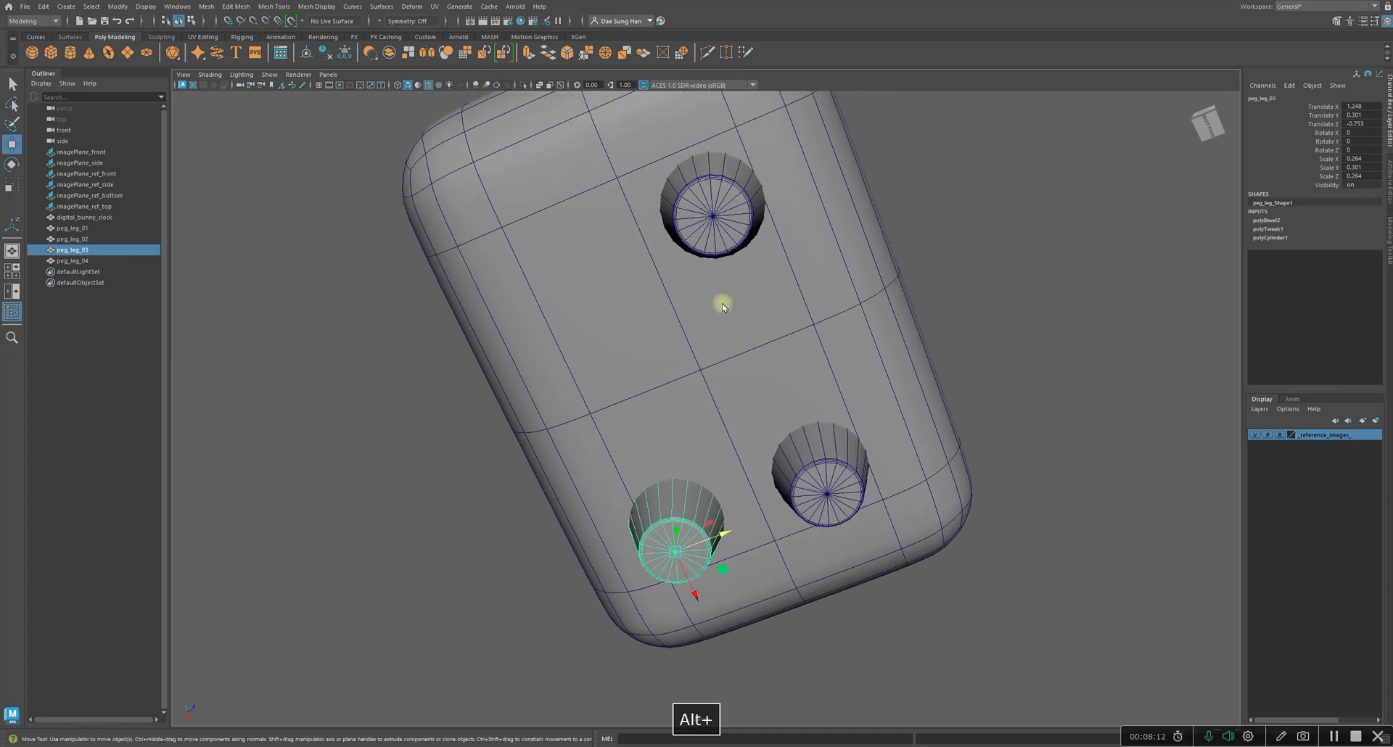
- Select the edges framing the body's underside to compare them with the peg legs' placement, and clear the selection
{"action": "left_click", "coordinate": [676, 160]}
{"action": "left_click", "coordinate": [568, 196], "text": "shift"}
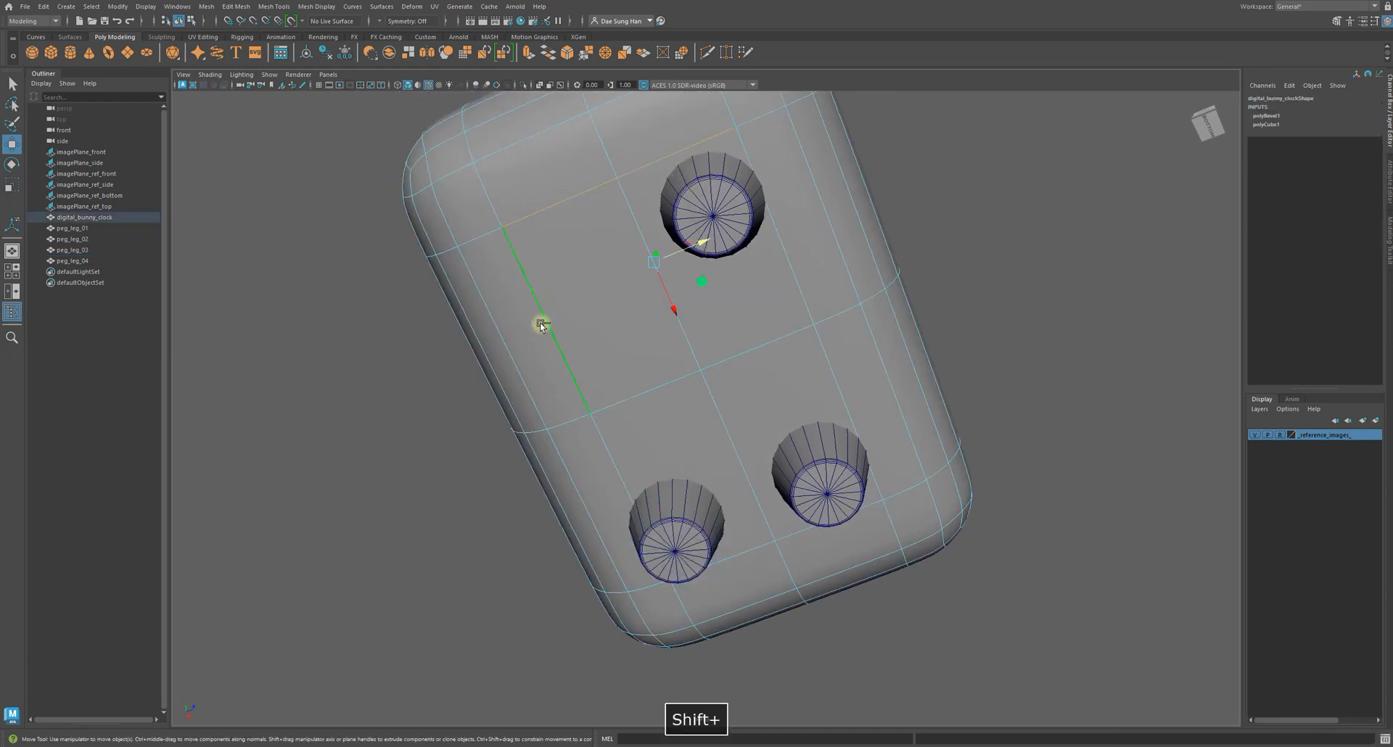
{"action": "left_click", "coordinate": [608, 455], "text": "shift"}
{"action": "left_click_drag", "start_coordinate": [835, 302], "coordinate": [842, 337], "text": "alt"}
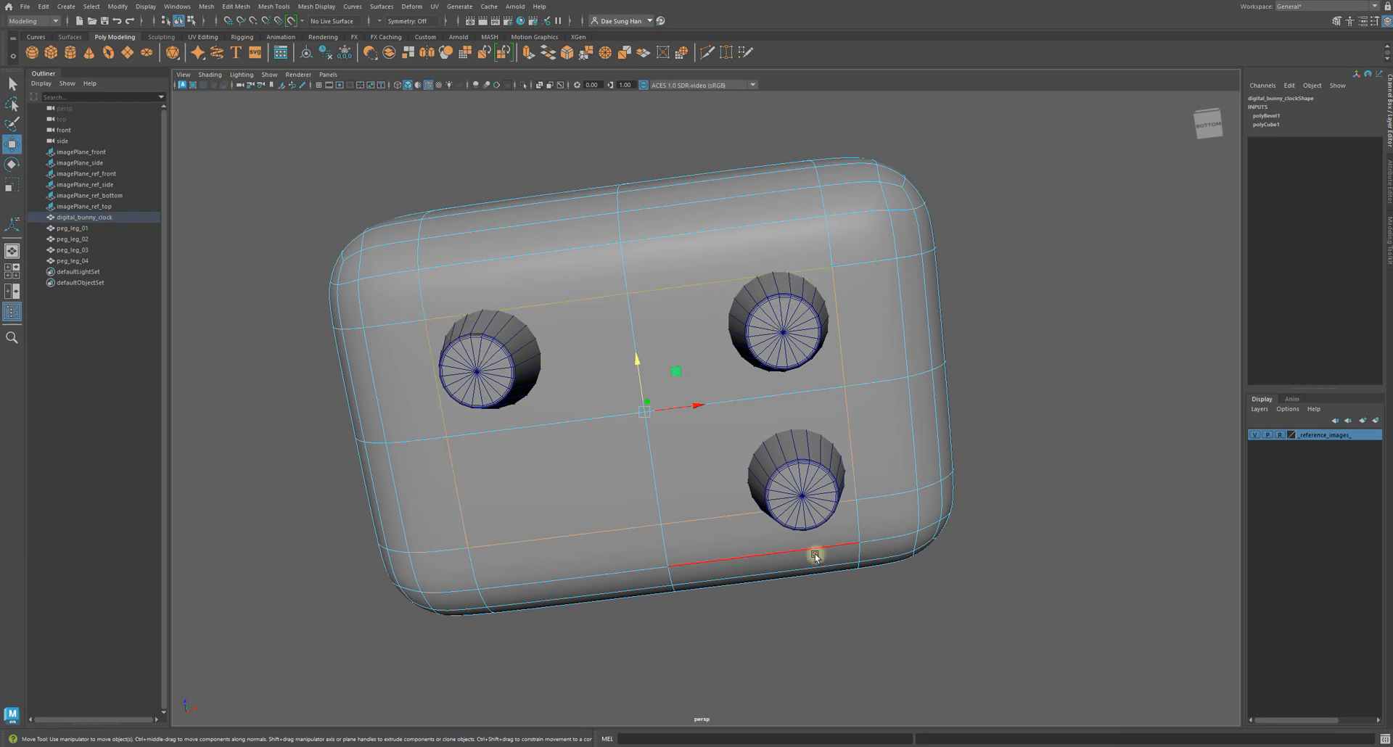
{"action": "left_click_drag", "start_coordinate": [808, 295], "coordinate": [555, 447], "text": "alt"}
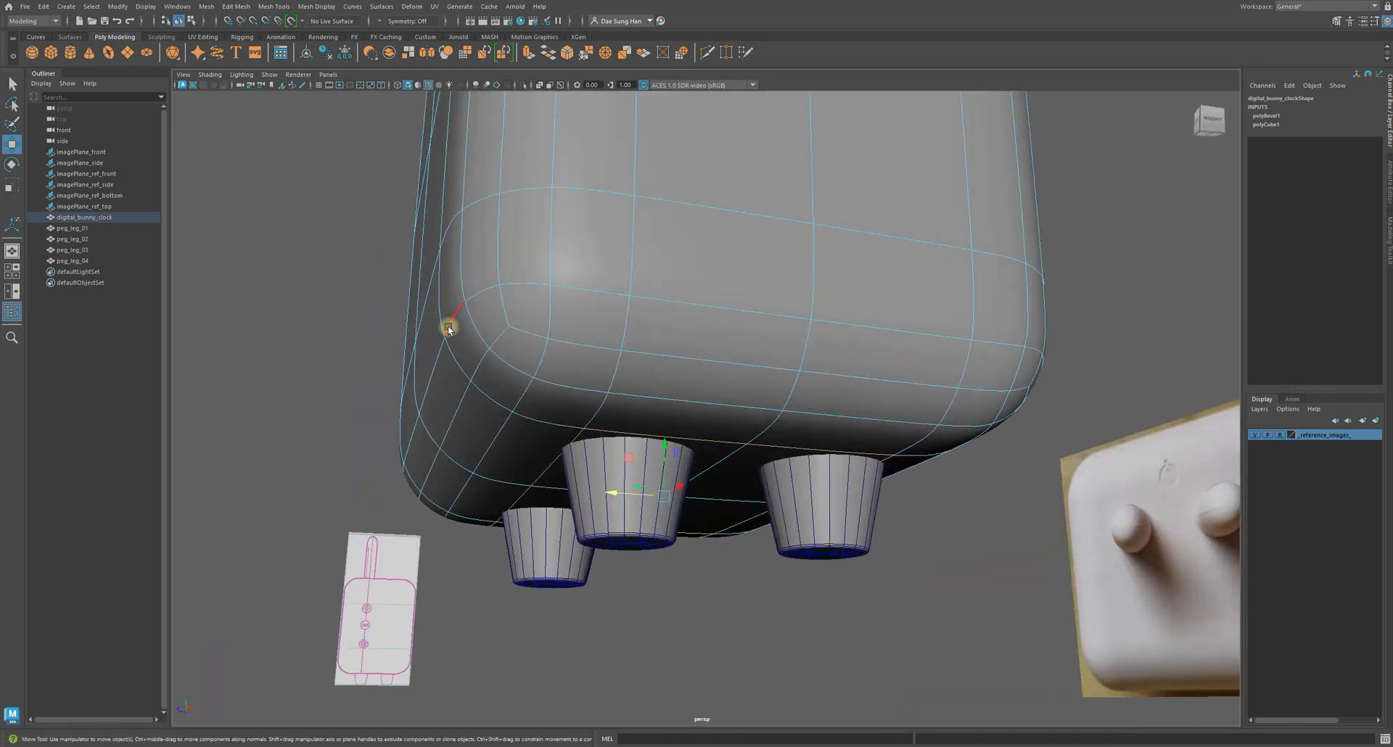
{"action": "left_click_drag", "start_coordinate": [457, 355], "coordinate": [924, 524], "text": "alt"}
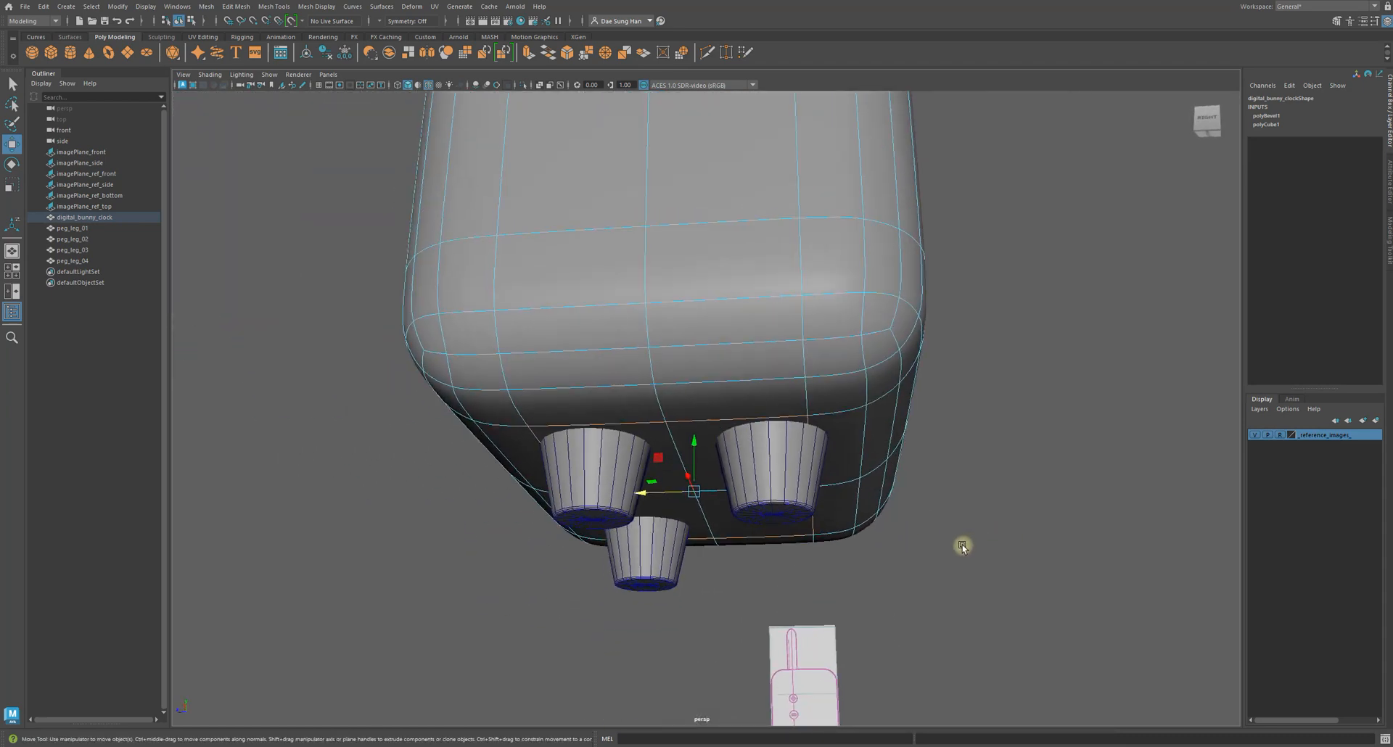
{"action": "left_click", "coordinate": [912, 531]}
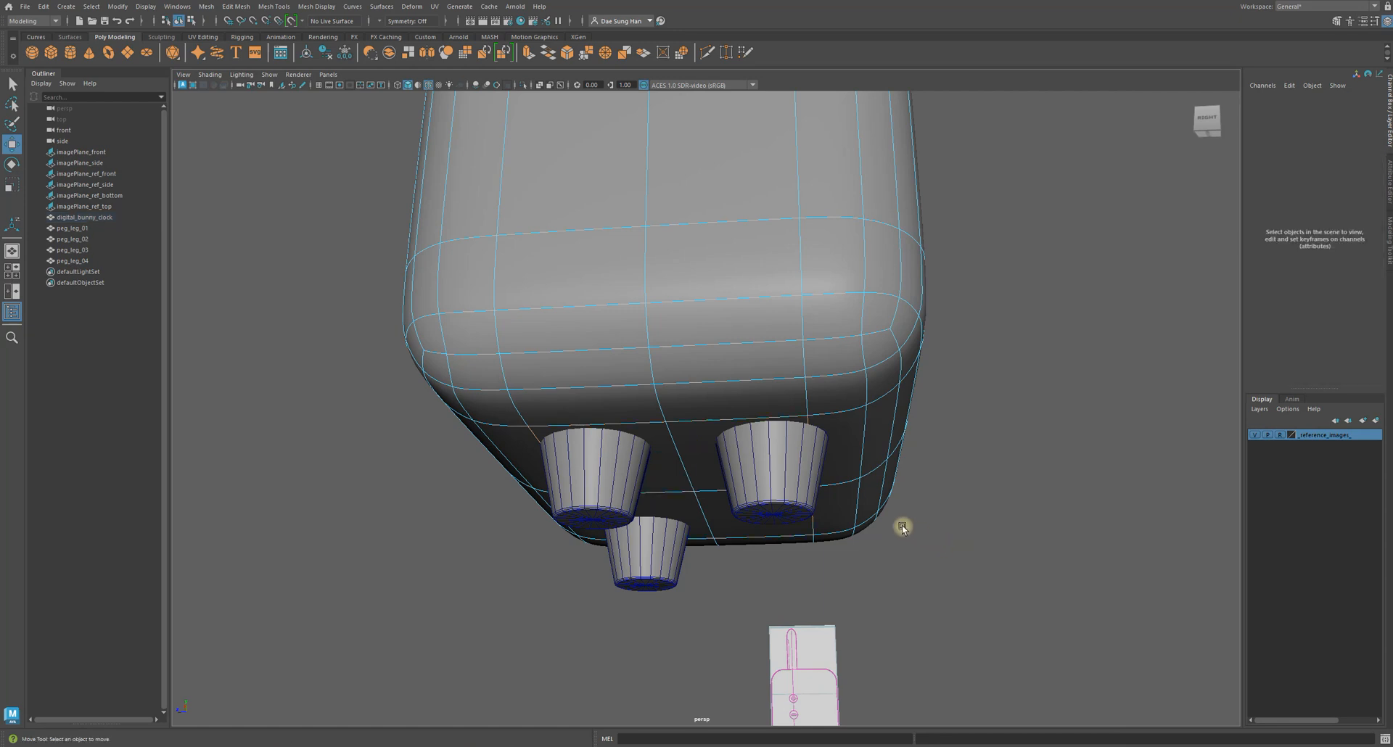
- Return the body to object mode and restore shaded display in the side view
{"action": "left_click_drag", "start_coordinate": [822, 485], "coordinate": [839, 380], "text": "alt"}
{"action": "left_click", "coordinate": [806, 367]}
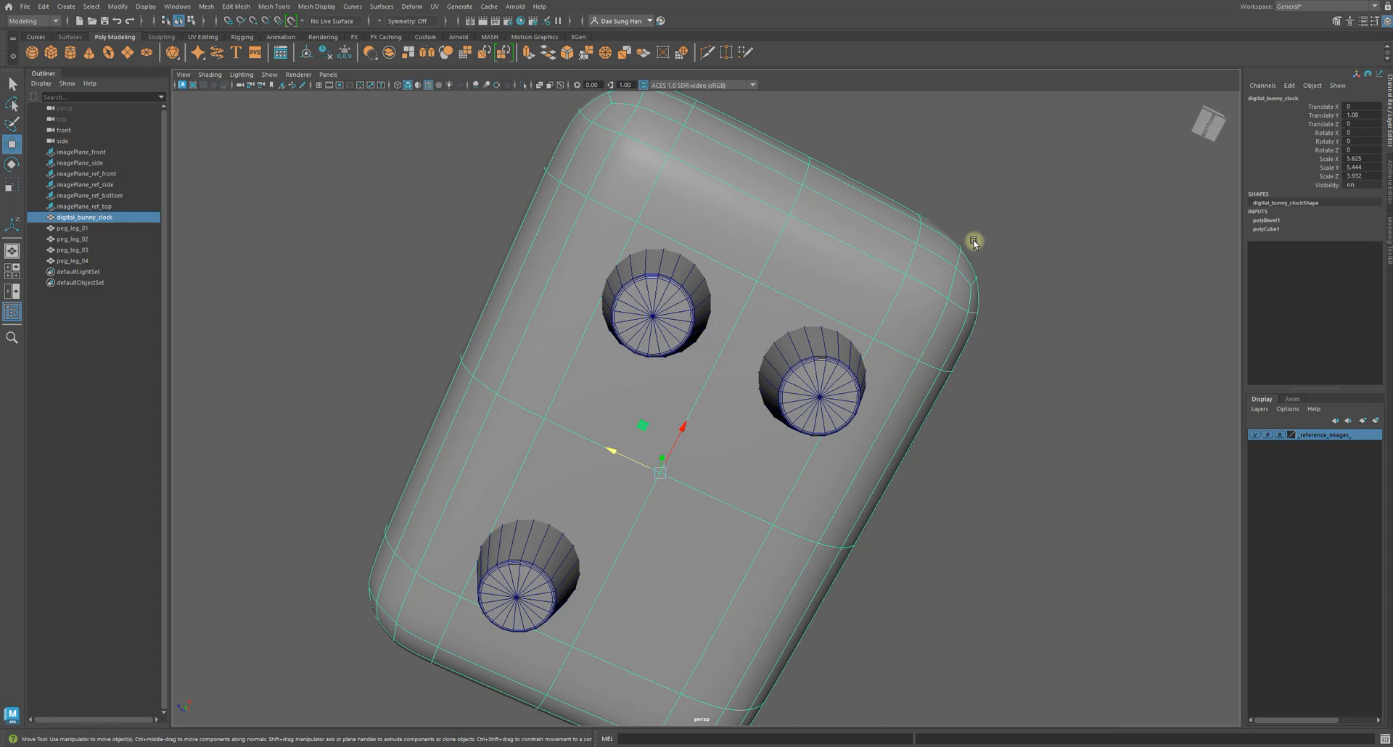
{"action": "left_click_drag", "start_coordinate": [1003, 317], "coordinate": [972, 367], "text": "alt"}
{"action": "left_click_drag", "start_coordinate": [1153, 198], "coordinate": [1035, 345], "text": "alt"}
{"action": "key", "text": "space"}
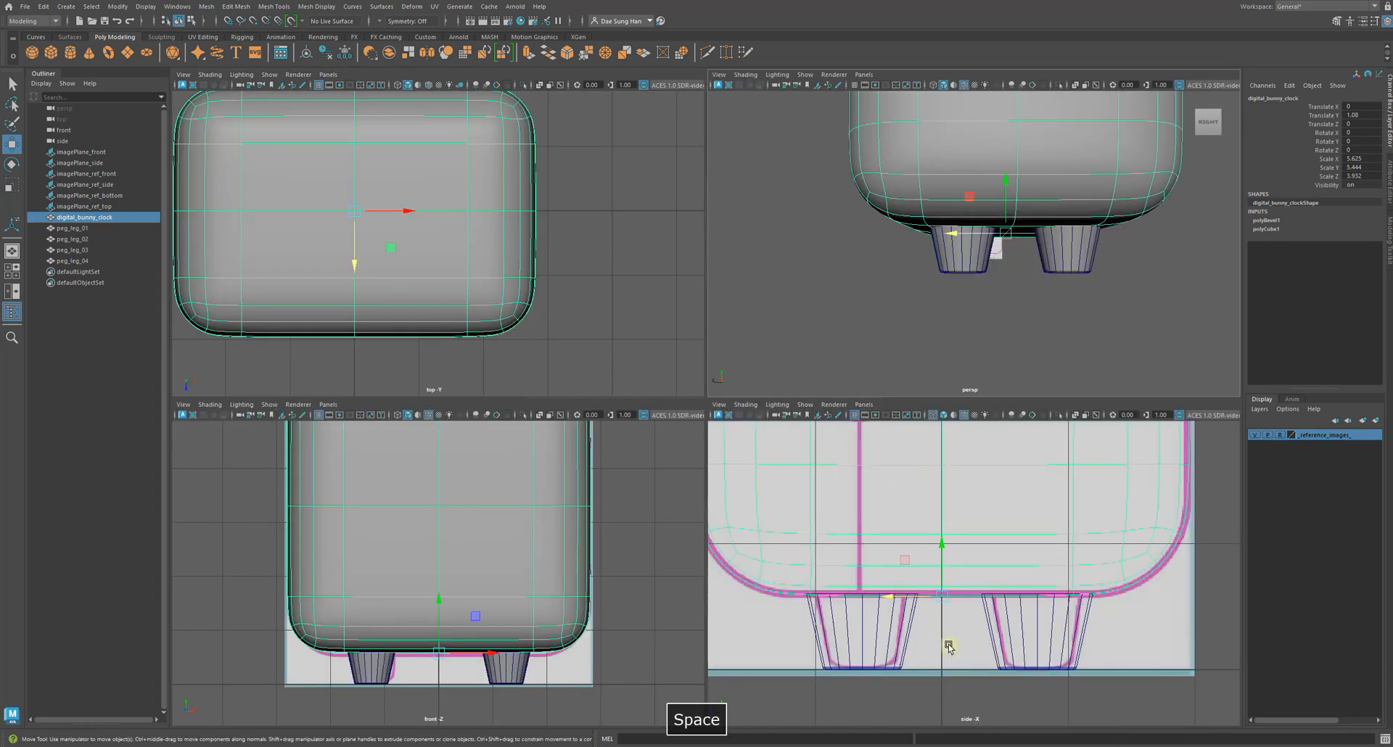
{"action": "key", "text": "5"}
{"action": "mouse_move", "coordinate": [1015, 636]}
{"action": "right_mouse_down", "text": "alt"}
{"action": "mouse_move", "coordinate": [997, 592]}
{"action": "mouse_move", "coordinate": [948, 553]}
{"action": "mouse_move", "coordinate": [985, 573]}
{"action": "right_mouse_up", "text": "alt"}
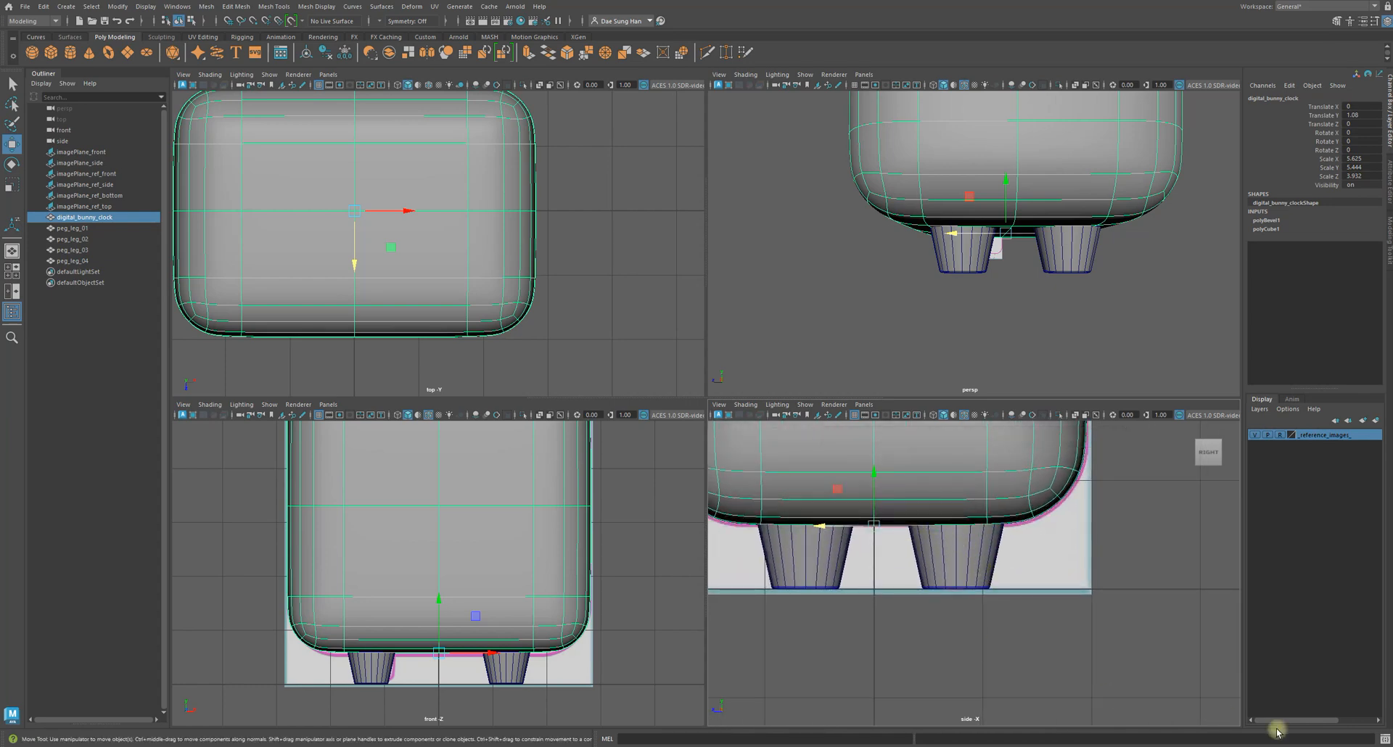
- Inspect the peg legs against the body's edge lines from the side in the perspective view
{"action": "left_click_drag", "start_coordinate": [992, 345], "coordinate": [802, 346], "text": "alt"}
{"action": "key", "text": "space"}
{"action": "right_click_drag", "start_coordinate": [802, 346], "coordinate": [756, 331], "text": "alt"}
{"action": "left_click_drag", "start_coordinate": [755, 330], "coordinate": [731, 323], "text": "alt"}
{"action": "left_click_drag", "start_coordinate": [951, 351], "coordinate": [718, 351], "text": "alt"}
{"action": "right_click_drag", "start_coordinate": [718, 351], "coordinate": [870, 445], "text": "alt"}
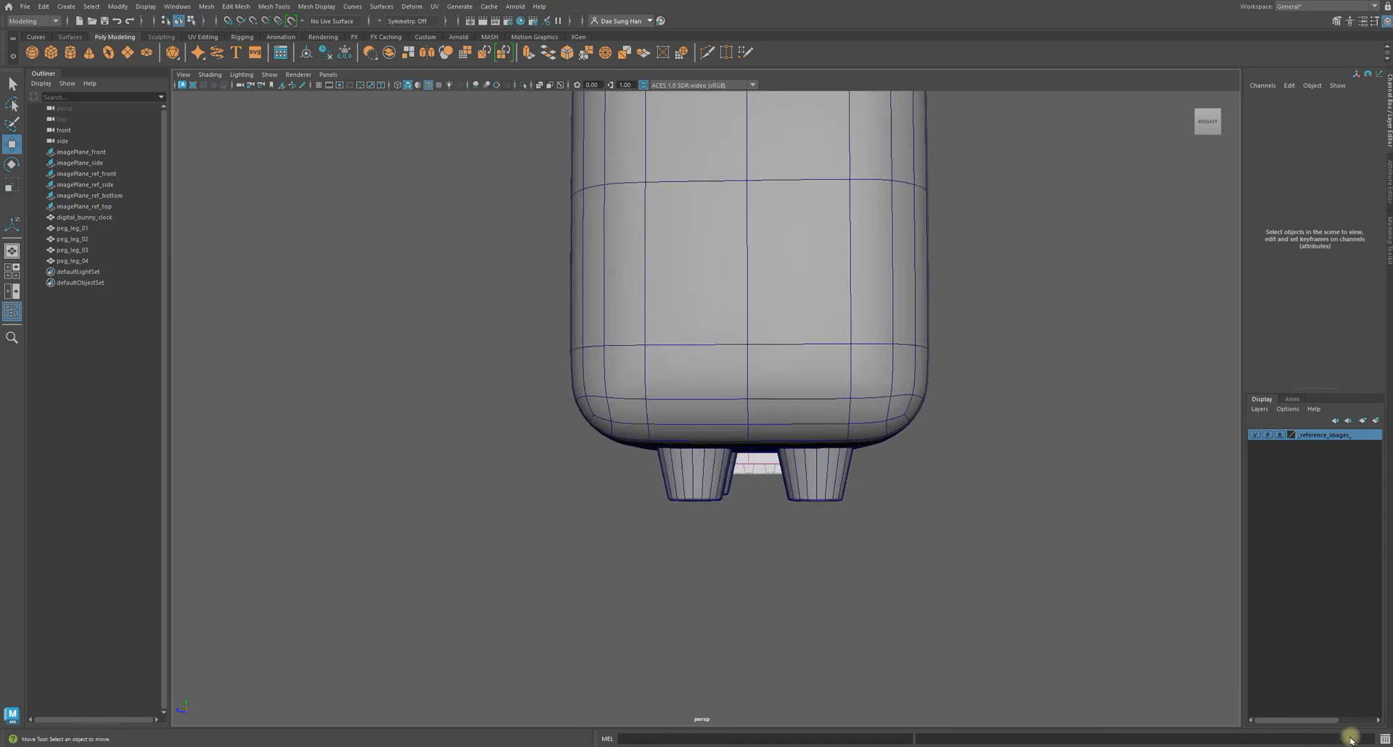
{"action": "right_click_drag", "start_coordinate": [815, 442], "coordinate": [892, 530], "text": "alt"}
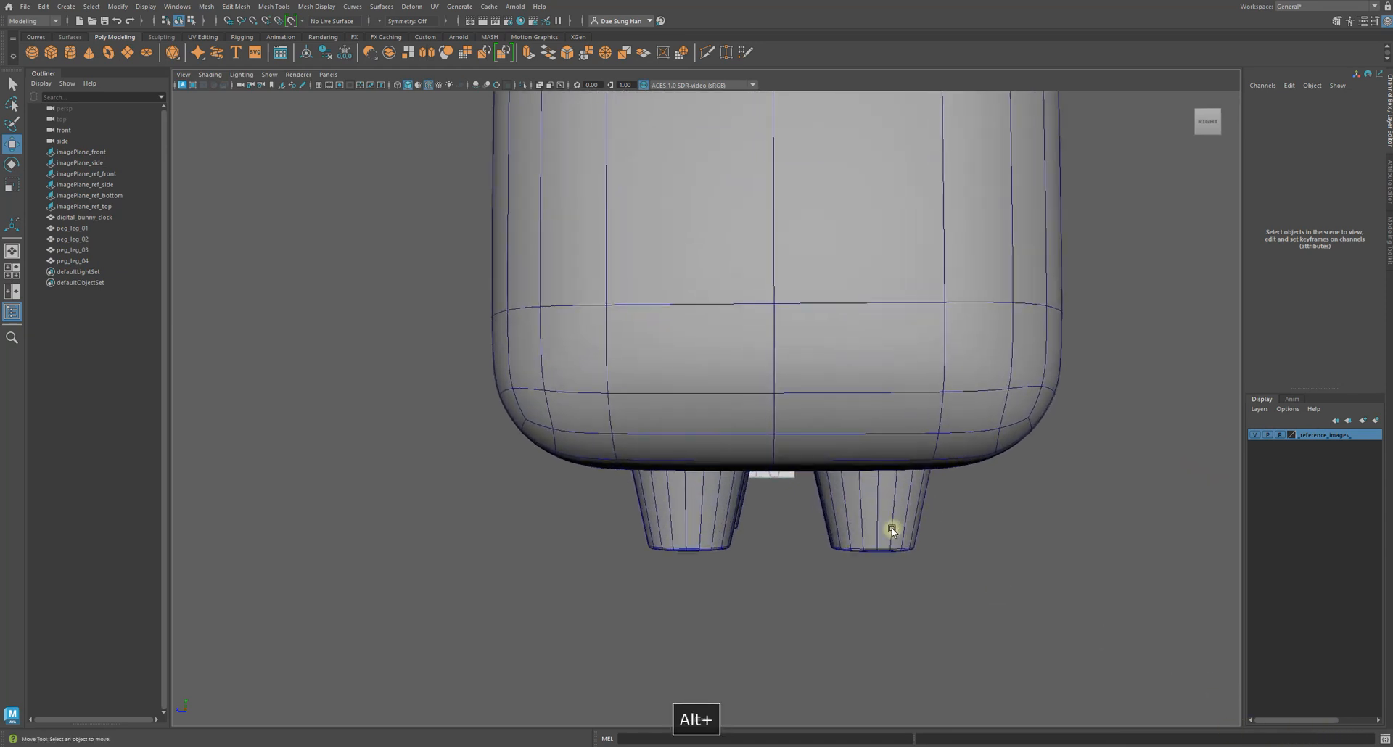
- Move peg_leg_03 along Z to about -0.599 in the side view, lining its outer rim up with the body's vertical edge line
{"action": "left_click", "coordinate": [881, 516]}
{"action": "left_click_drag", "start_coordinate": [863, 492], "coordinate": [811, 341], "text": "alt"}
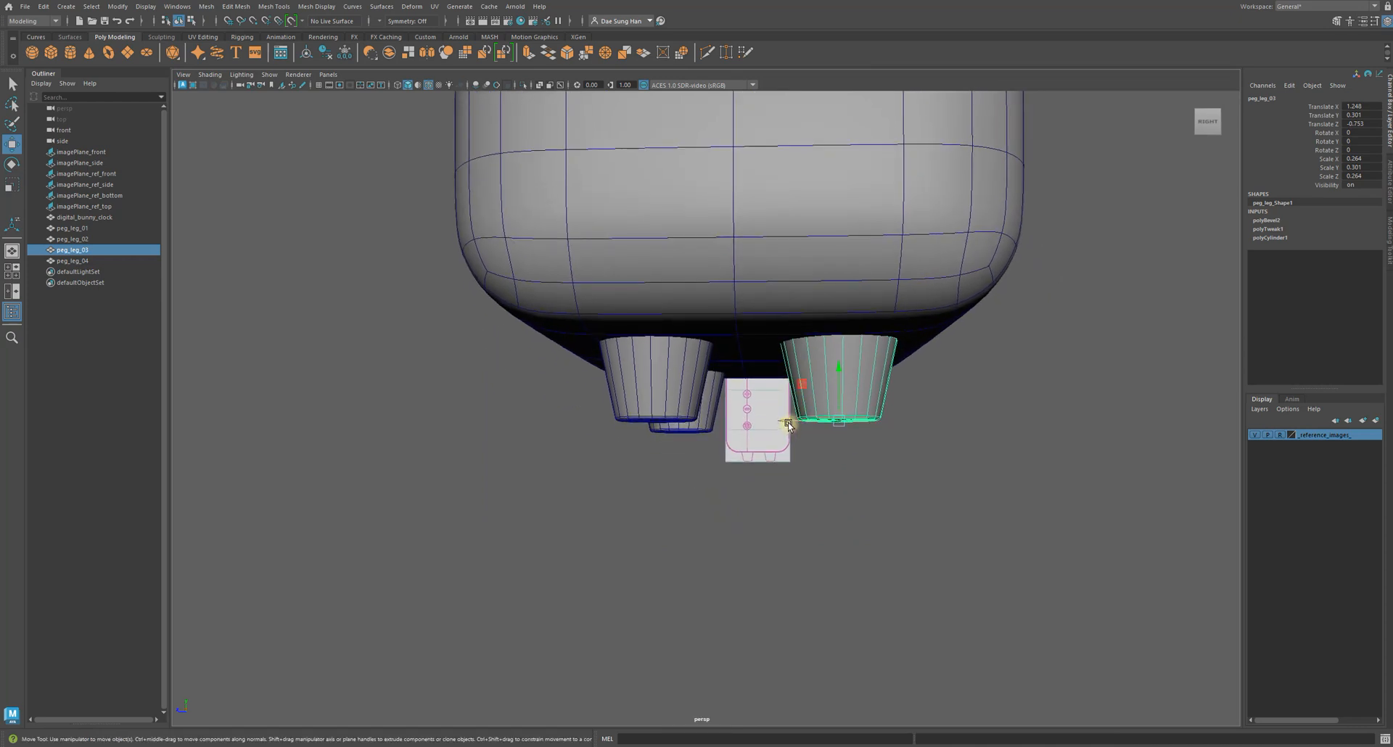
{"action": "key", "text": "space"}
{"action": "key", "text": "space"}
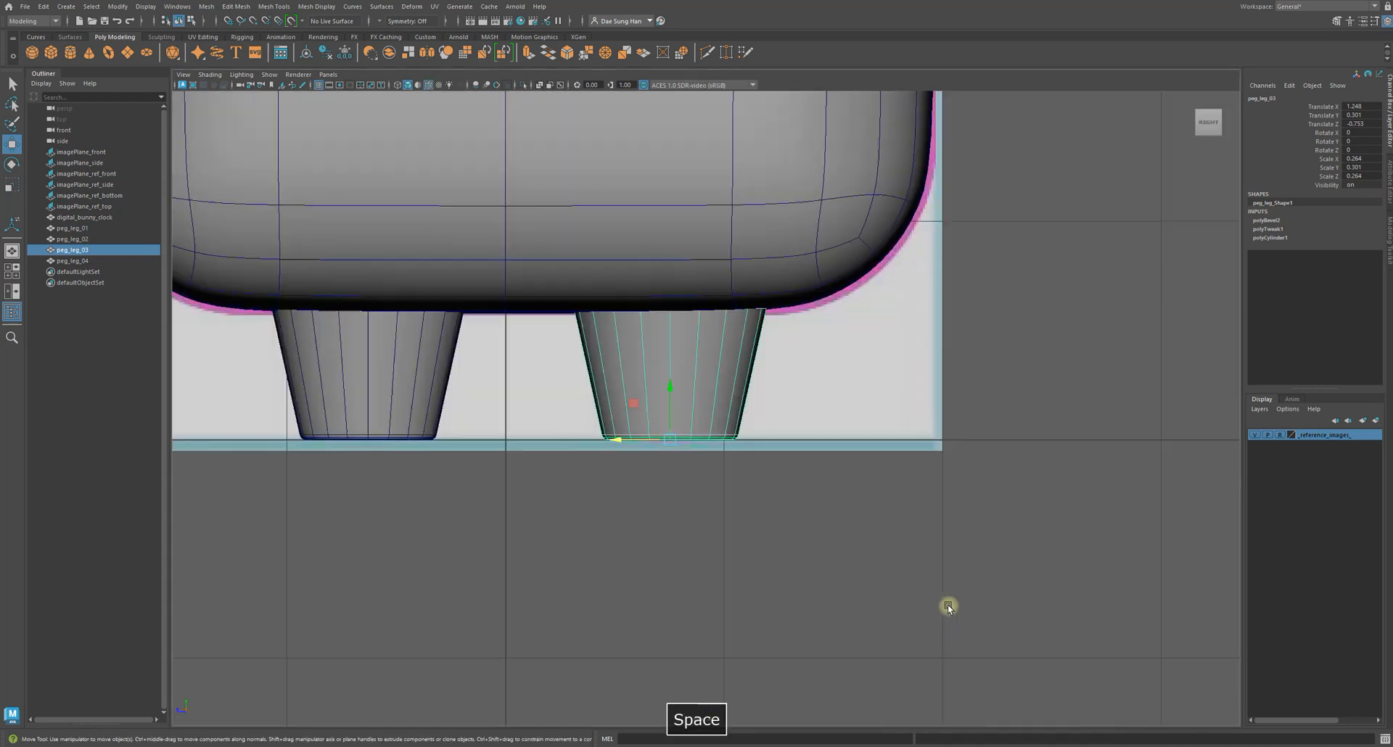
{"action": "right_click_drag", "start_coordinate": [600, 305], "coordinate": [707, 694], "text": "alt"}
{"action": "left_click_drag", "start_coordinate": [833, 541], "coordinate": [798, 537]}
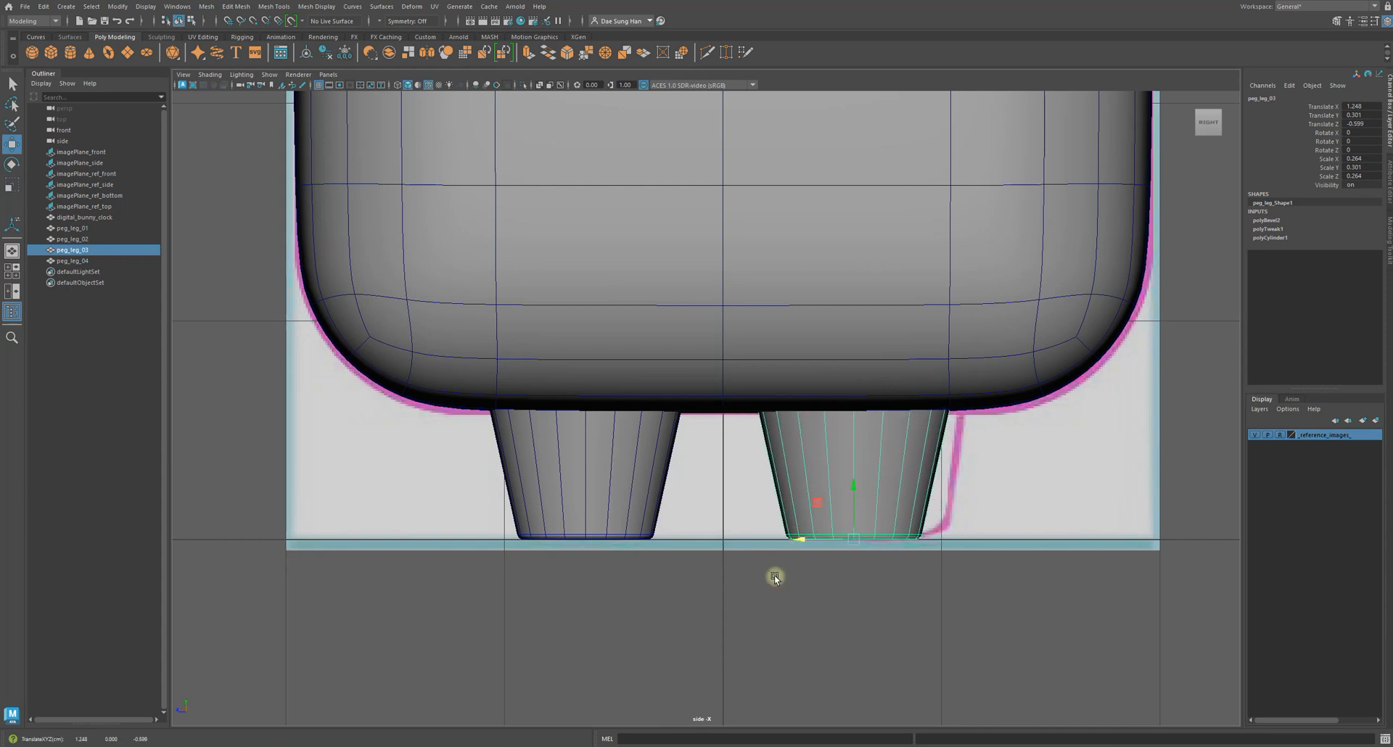
{"action": "left_click", "coordinate": [771, 653]}
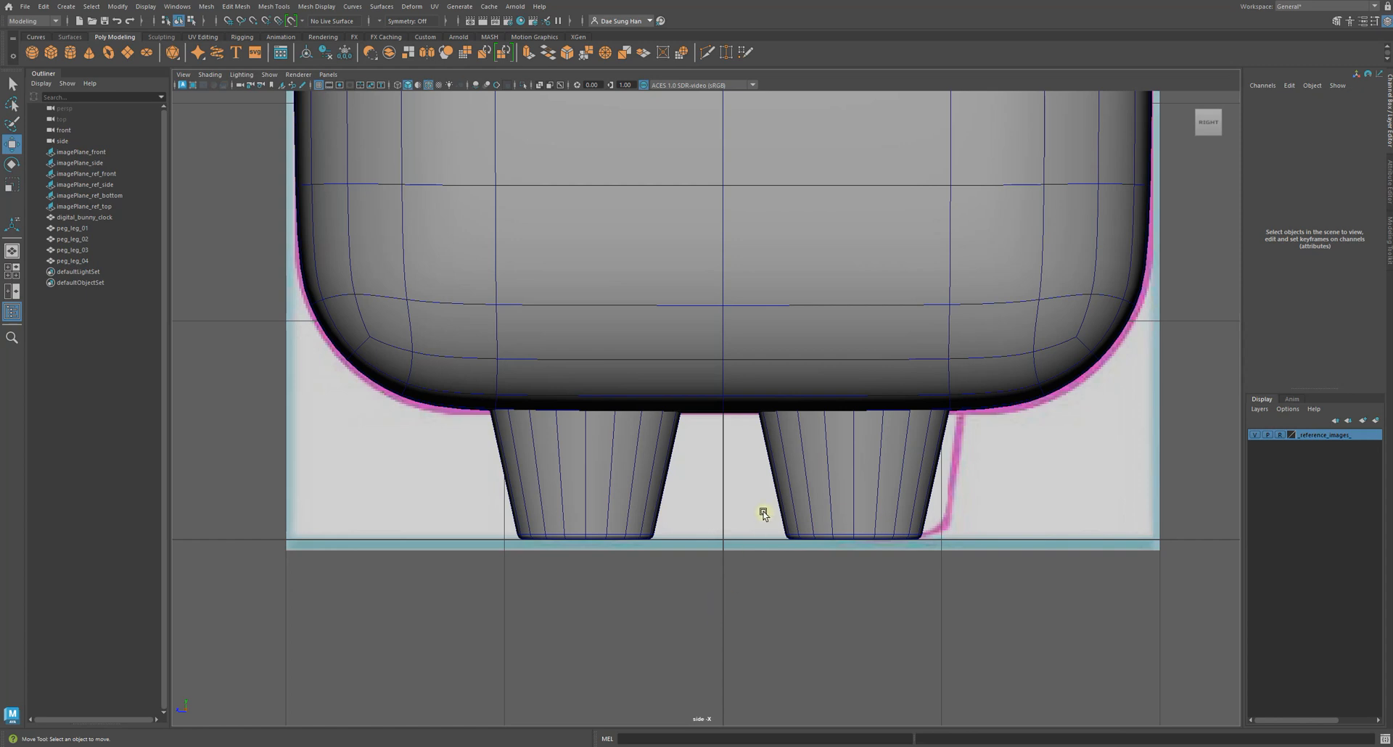
- Move peg_leg_01, peg_leg_02 and peg_leg_04 together along Z to about 0.594, aligning their outer rim with the body's opposite edge line
{"action": "left_click_drag", "start_coordinate": [682, 568], "coordinate": [509, 483]}
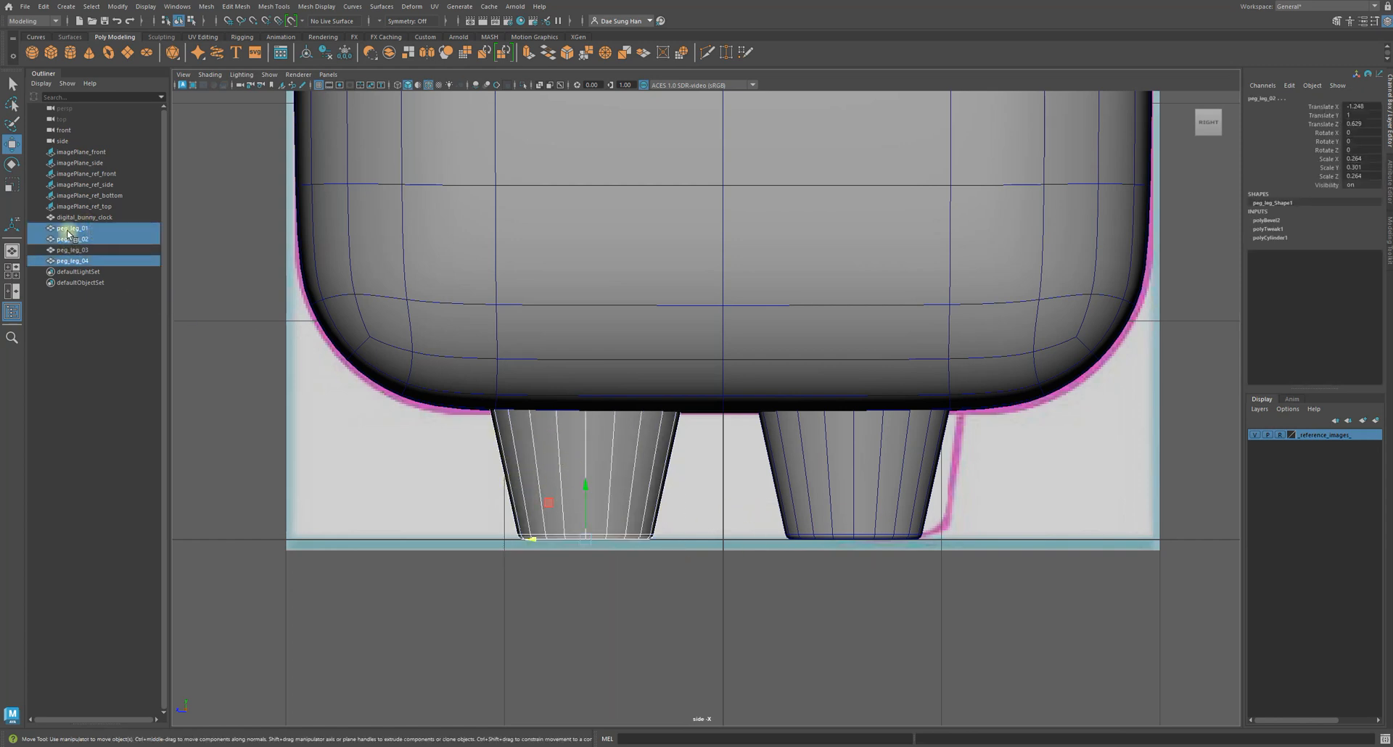
{"action": "key", "text": "4"}
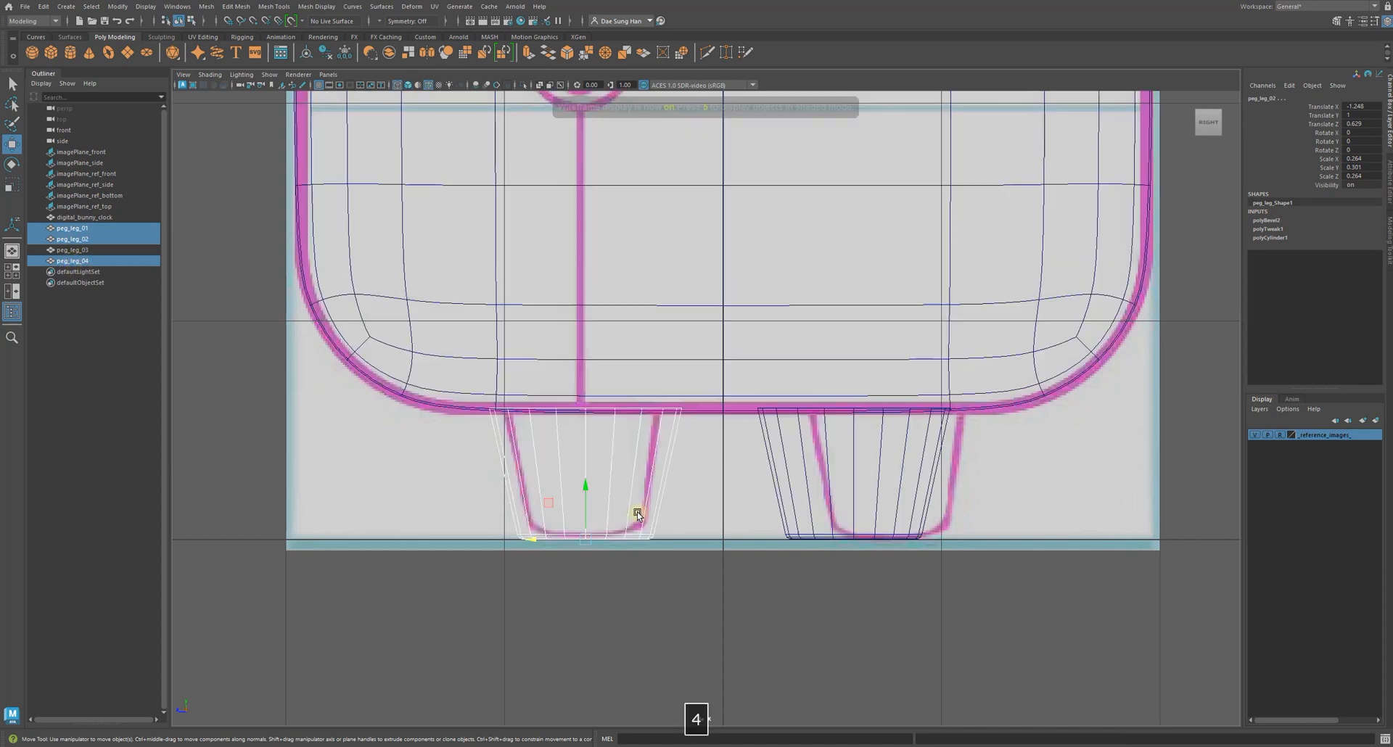
{"action": "key", "text": "5"}
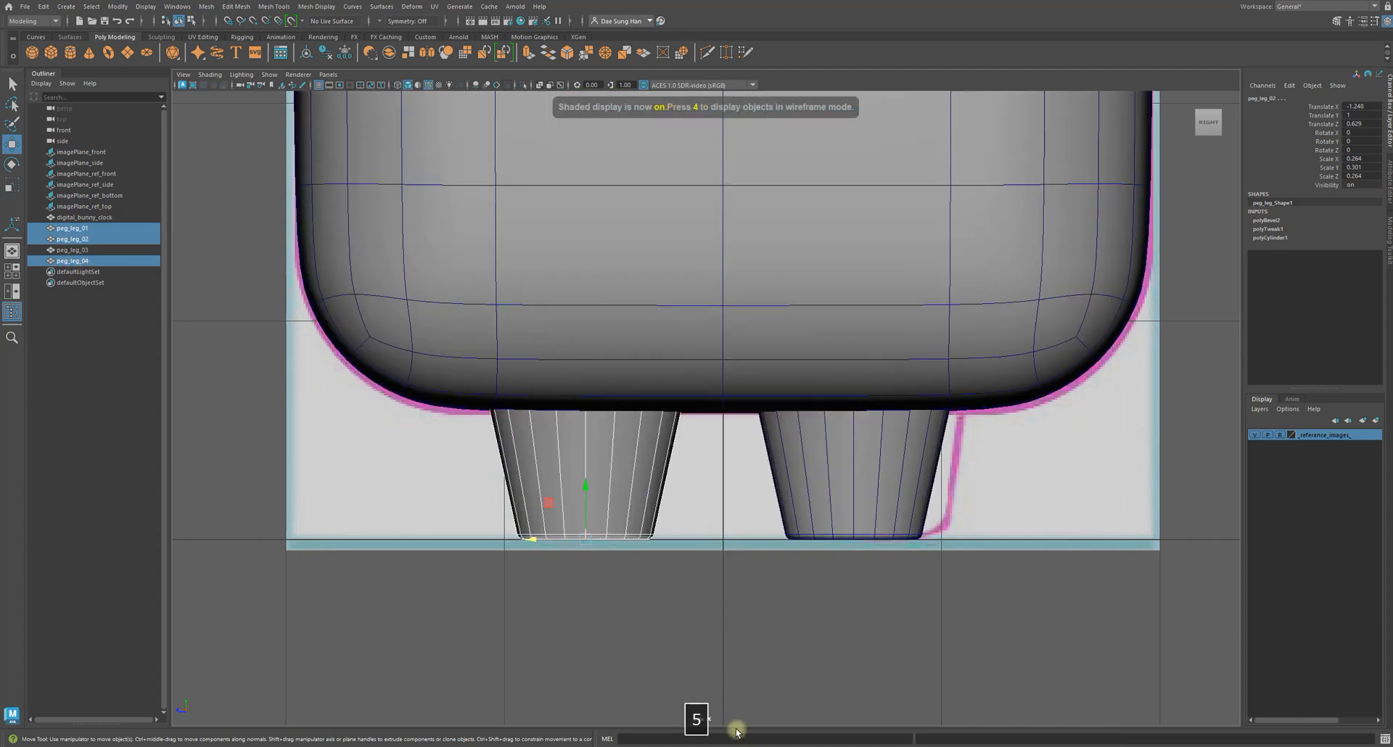
{"action": "left_click_drag", "start_coordinate": [537, 544], "coordinate": [545, 542]}
{"action": "right_click_drag", "start_coordinate": [379, 357], "coordinate": [508, 396], "text": "alt"}
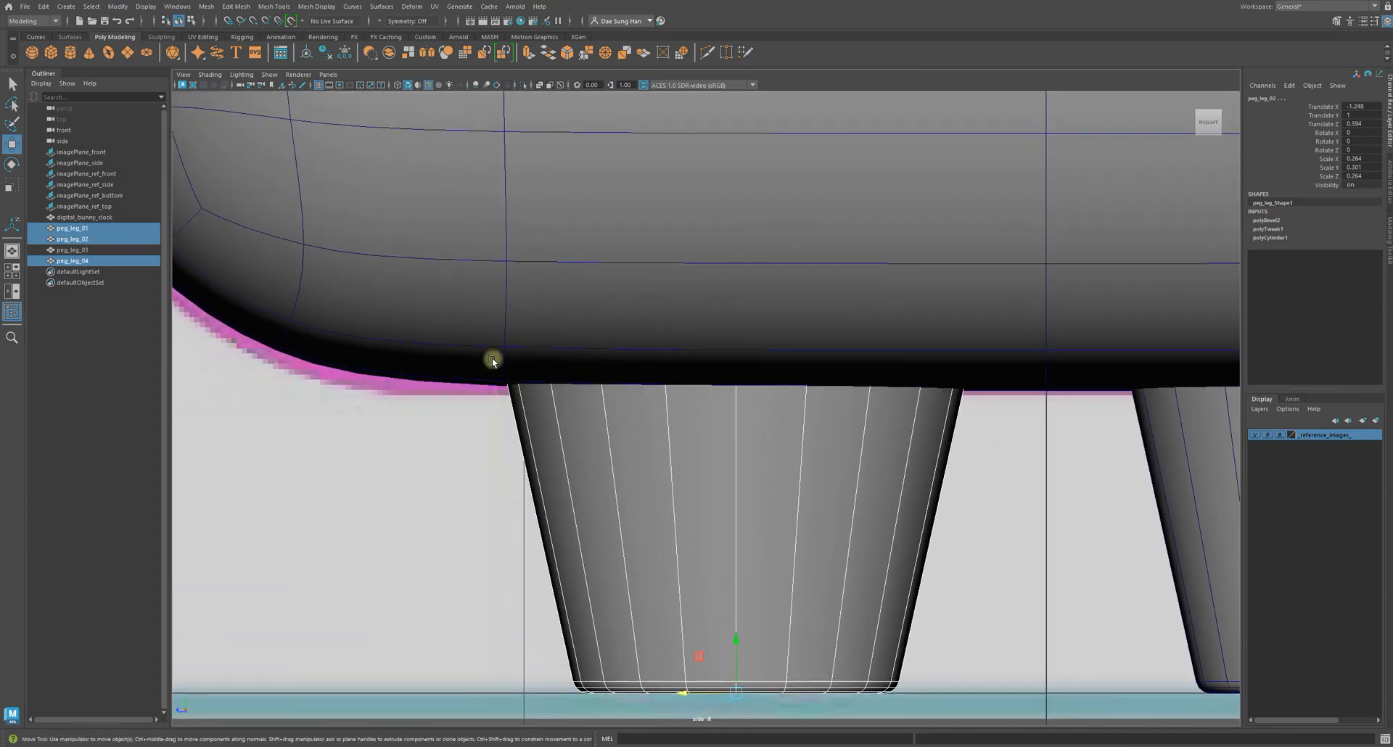
{"action": "middle_click_drag", "start_coordinate": [906, 425], "coordinate": [443, 389], "text": "alt"}
{"action": "middle_click_drag", "start_coordinate": [895, 420], "coordinate": [692, 395], "text": "alt"}
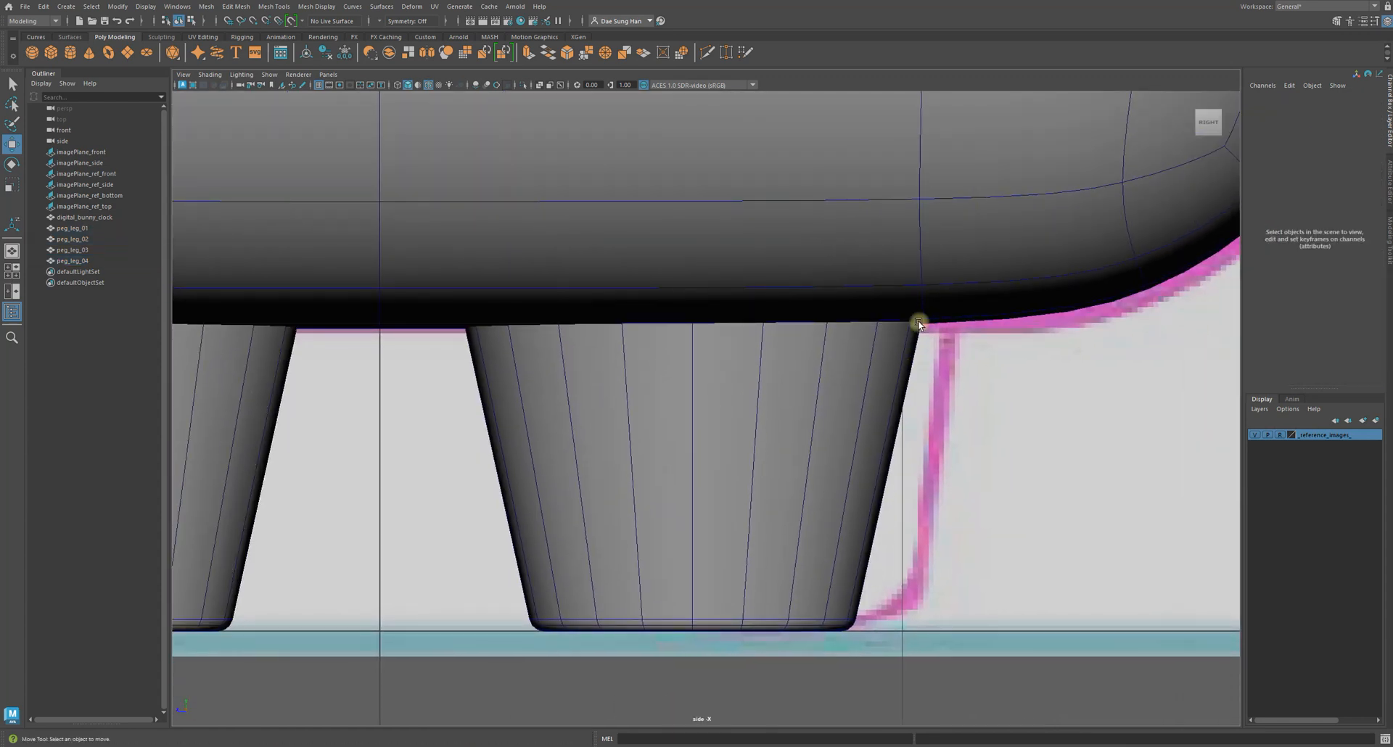
- Examine the body and its peg legs from all around against the reference images in the perspective view
{"action": "left_click", "coordinate": [892, 350]}
{"action": "scroll", "coordinate": [686, 455], "scroll_direction": "down", "scroll_amount": 6}
{"action": "middle_click_drag", "start_coordinate": [732, 400], "coordinate": [798, 436], "text": "alt"}
{"action": "left_click", "coordinate": [756, 607]}
{"action": "key", "text": "space"}
{"action": "key", "text": "space"}
{"action": "mouse_move", "coordinate": [656, 367]}
{"action": "left_mouse_down", "text": "alt"}
{"action": "mouse_move", "coordinate": [892, 373]}
{"action": "mouse_move", "coordinate": [774, 352]}
{"action": "mouse_move", "coordinate": [884, 349]}
{"action": "mouse_move", "coordinate": [774, 351]}
{"action": "mouse_move", "coordinate": [827, 345]}
{"action": "mouse_move", "coordinate": [696, 305]}
{"action": "mouse_move", "coordinate": [635, 350]}
{"action": "left_mouse_up", "text": "alt"}
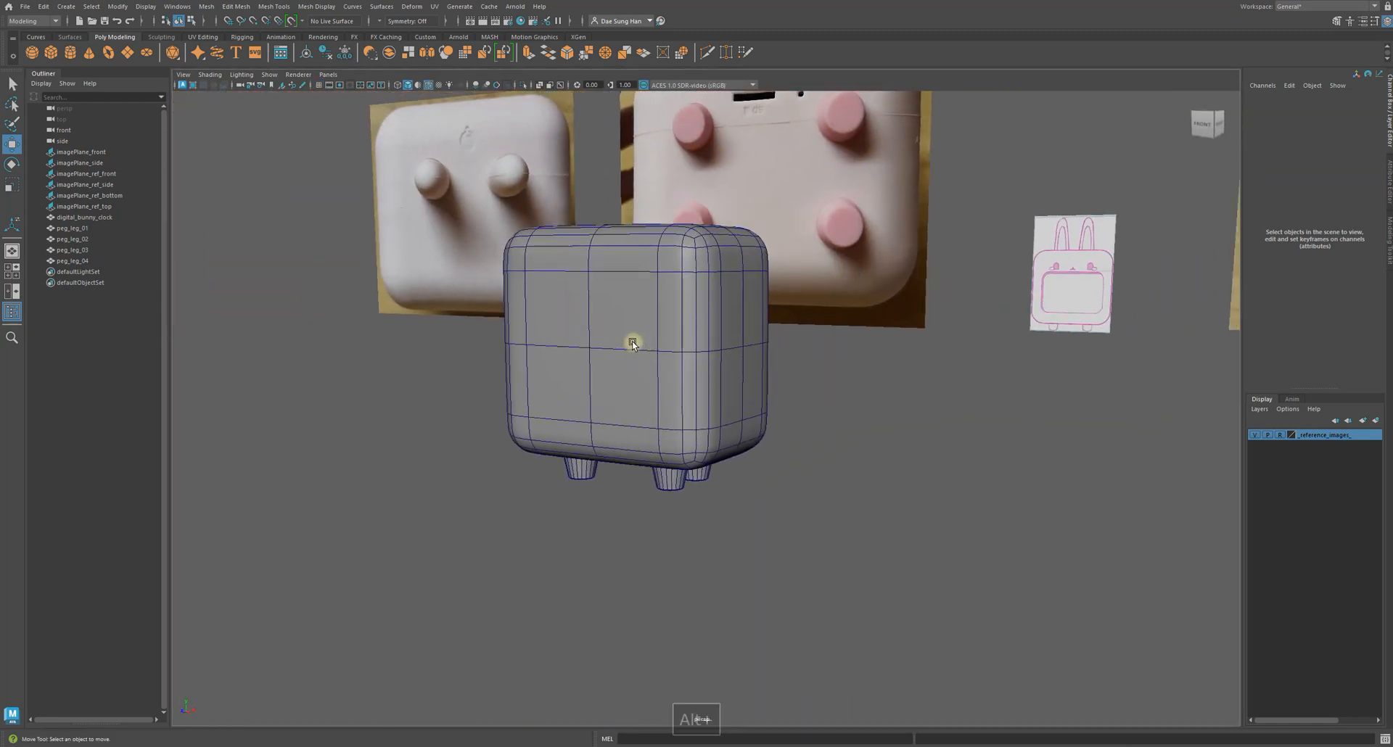
{"action": "left_click_drag", "start_coordinate": [748, 311], "coordinate": [702, 366], "text": "alt"}
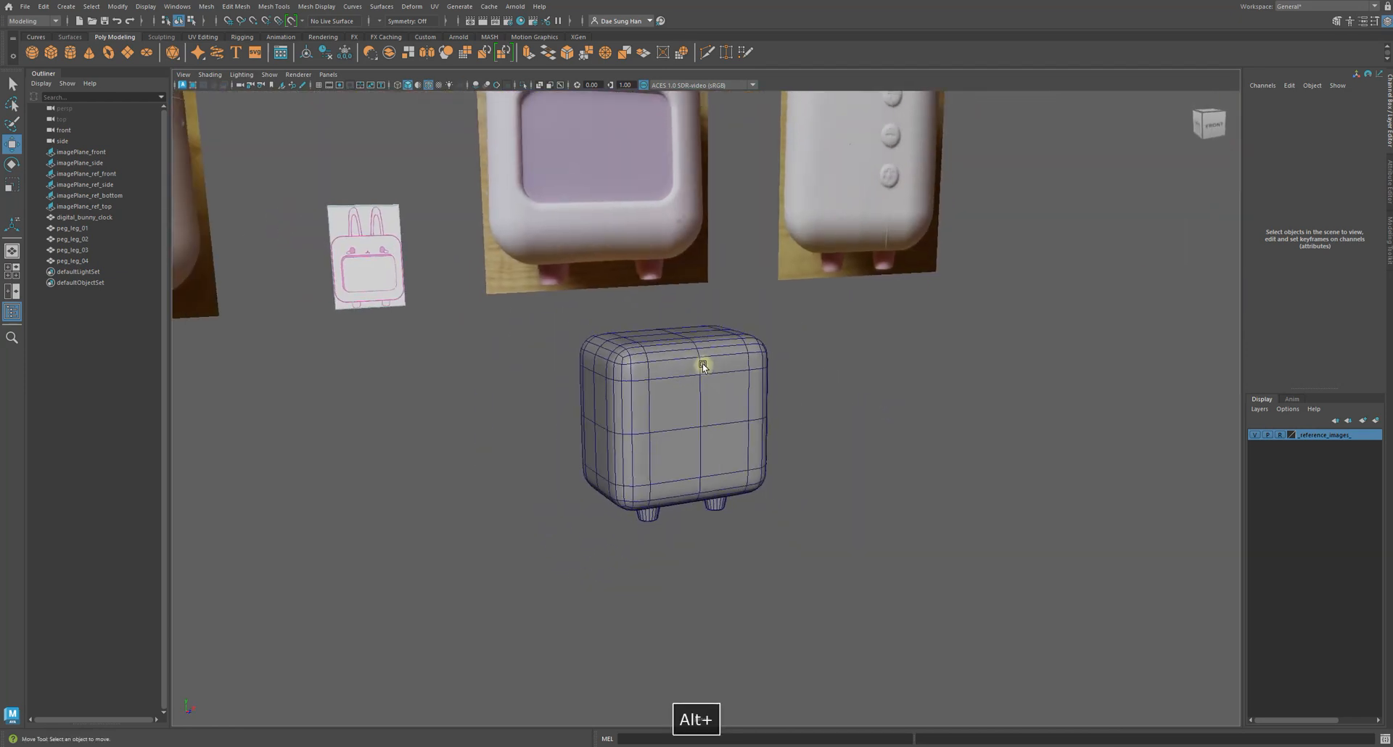
{"action": "left_click_drag", "start_coordinate": [510, 346], "coordinate": [494, 335], "text": "alt"}
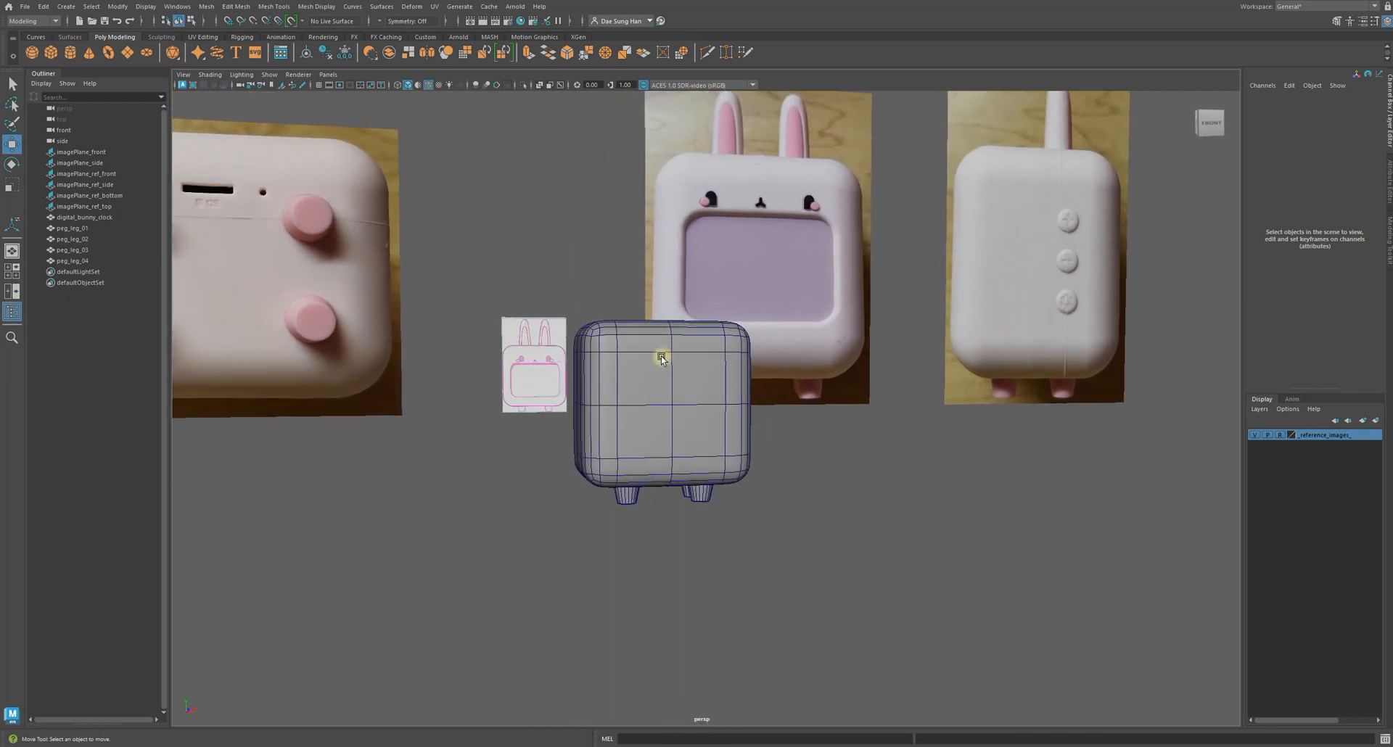
{"action": "right_click_drag", "start_coordinate": [682, 359], "coordinate": [607, 355], "text": "alt"}
{"action": "left_click_drag", "start_coordinate": [600, 387], "coordinate": [784, 442], "text": "alt"}
{"action": "right_click_drag", "start_coordinate": [783, 442], "coordinate": [1115, 537], "text": "alt"}
{"action": "left_click_drag", "start_coordinate": [1115, 537], "coordinate": [793, 498], "text": "alt"}
{"action": "right_click_drag", "start_coordinate": [793, 498], "coordinate": [354, 400], "text": "alt"}
{"action": "left_click_drag", "start_coordinate": [354, 401], "coordinate": [666, 430], "text": "alt"}
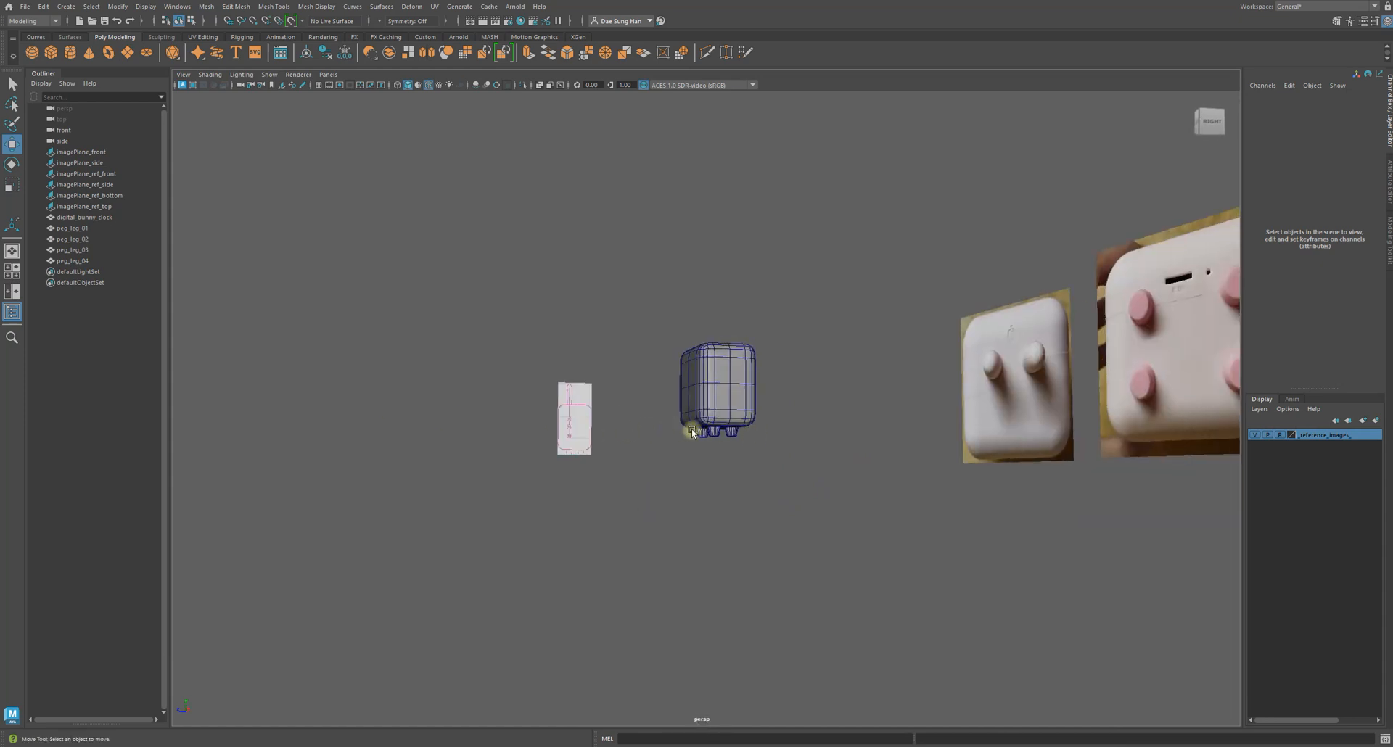
{"action": "left_click_drag", "start_coordinate": [747, 433], "coordinate": [704, 441], "text": "alt"}
{"action": "right_click_drag", "start_coordinate": [755, 457], "coordinate": [921, 496], "text": "alt"}
{"action": "left_click_drag", "start_coordinate": [641, 490], "coordinate": [771, 403], "text": "alt"}
- Try scaling peg_leg_04 slightly on all axes from its base pivot and undo the scaling
{"action": "left_click", "coordinate": [777, 420]}
{"action": "key", "text": "r"}
{"action": "right_click_drag", "start_coordinate": [779, 392], "coordinate": [1051, 478], "text": "alt"}
{"action": "key", "text": "alt+4"}
{"action": "left_click_drag", "start_coordinate": [990, 435], "coordinate": [976, 469], "text": "alt"}
{"action": "key", "text": "f"}
{"action": "mouse_move", "coordinate": [809, 471]}
{"action": "left_mouse_down", "text": "alt"}
{"action": "mouse_move", "coordinate": [808, 420]}
{"action": "mouse_move", "coordinate": [833, 392]}
{"action": "mouse_move", "coordinate": [918, 429]}
{"action": "mouse_move", "coordinate": [883, 398]}
{"action": "mouse_move", "coordinate": [945, 404]}
{"action": "mouse_move", "coordinate": [765, 507]}
{"action": "mouse_move", "coordinate": [731, 495]}
{"action": "left_mouse_up", "text": "alt"}
{"action": "key", "text": "5"}
{"action": "key", "text": "z"}
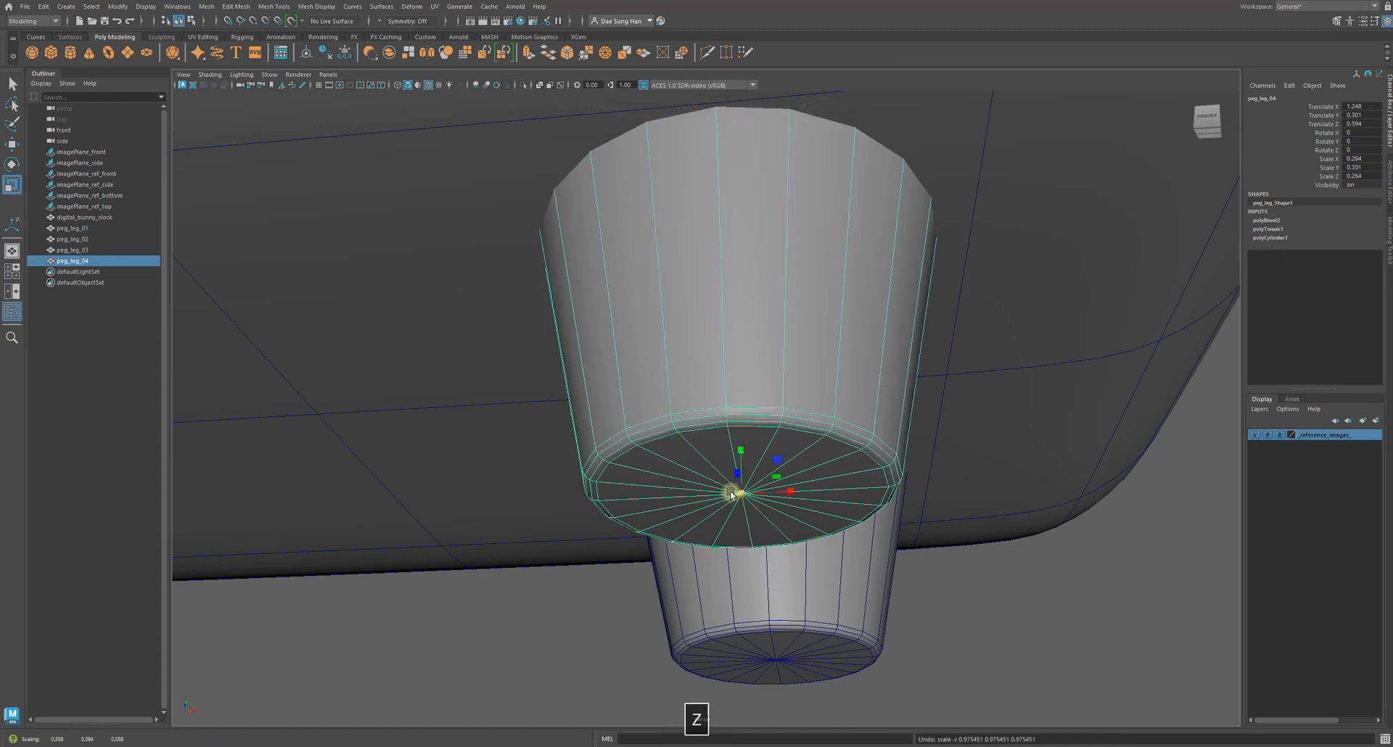
- Compare the positions and channel values of peg_leg_04, peg_leg_01 and peg_leg_03 from below and from the side
{"action": "right_click_drag", "start_coordinate": [731, 494], "coordinate": [488, 399], "text": "alt"}
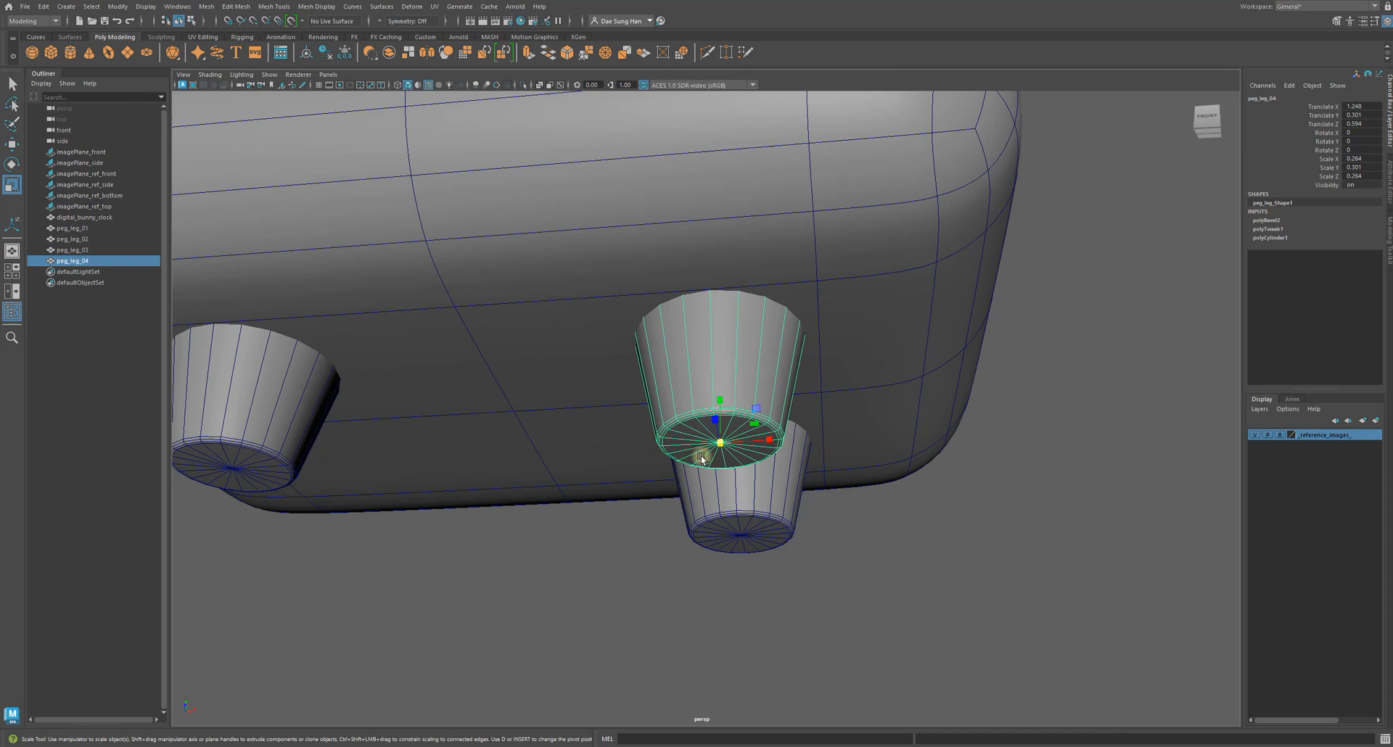
{"action": "left_click", "coordinate": [92, 262]}
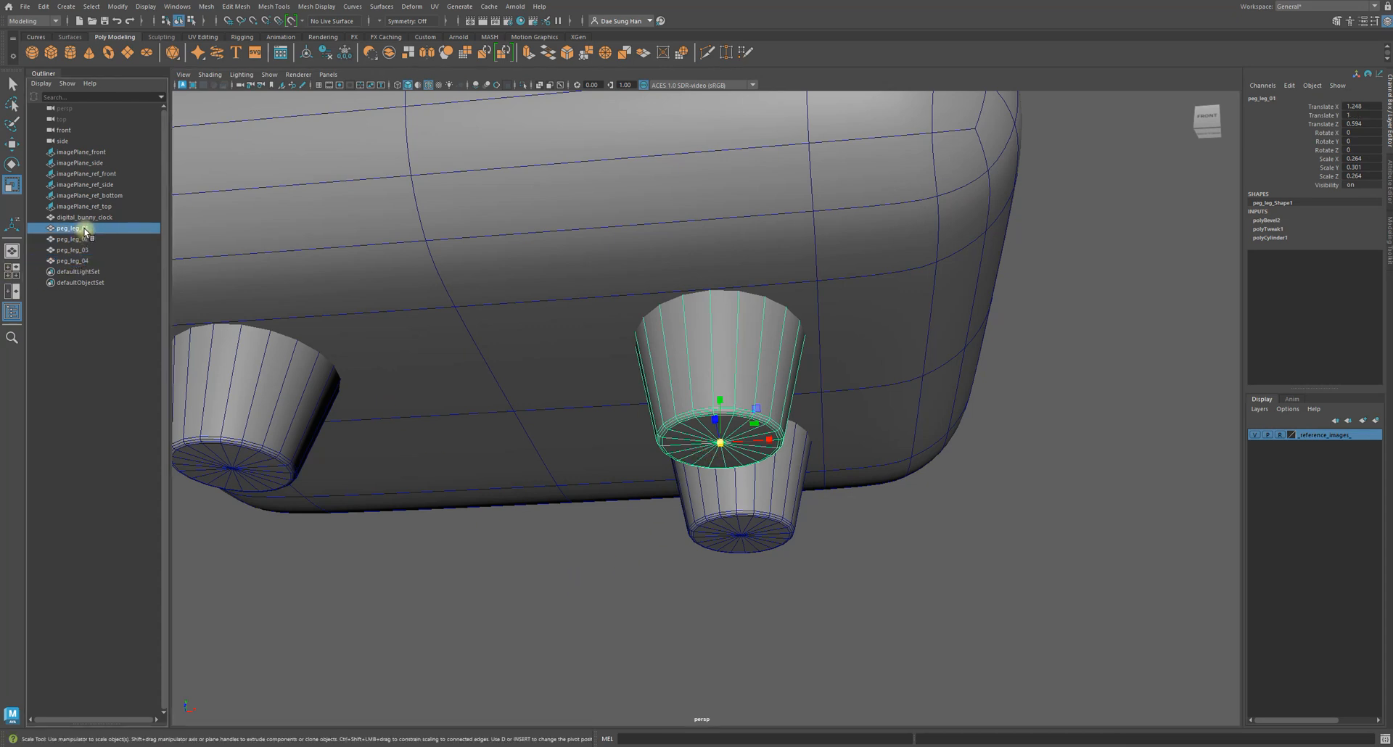
{"action": "key", "text": "w"}
{"action": "left_click_drag", "start_coordinate": [749, 463], "coordinate": [664, 407], "text": "alt"}
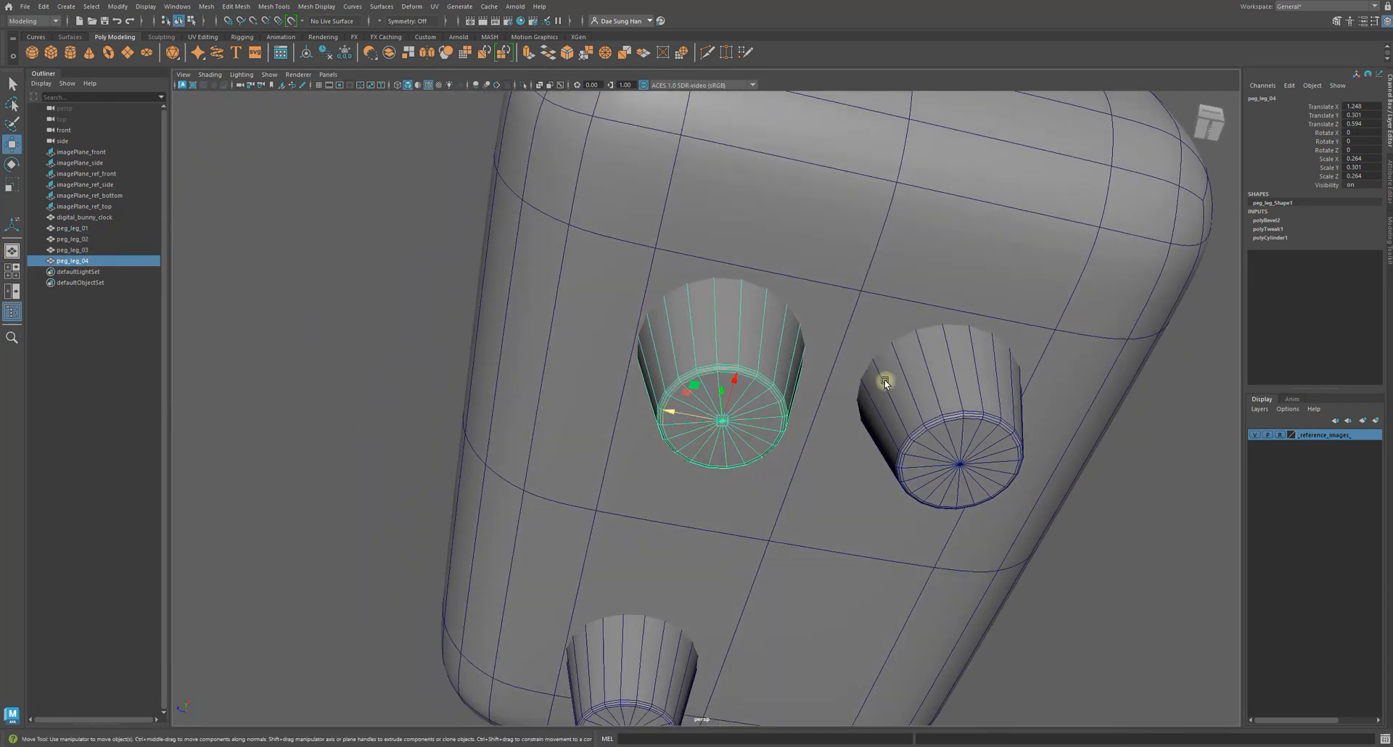
{"action": "left_click", "coordinate": [967, 388]}
{"action": "left_click_drag", "start_coordinate": [882, 312], "coordinate": [809, 401], "text": "alt"}
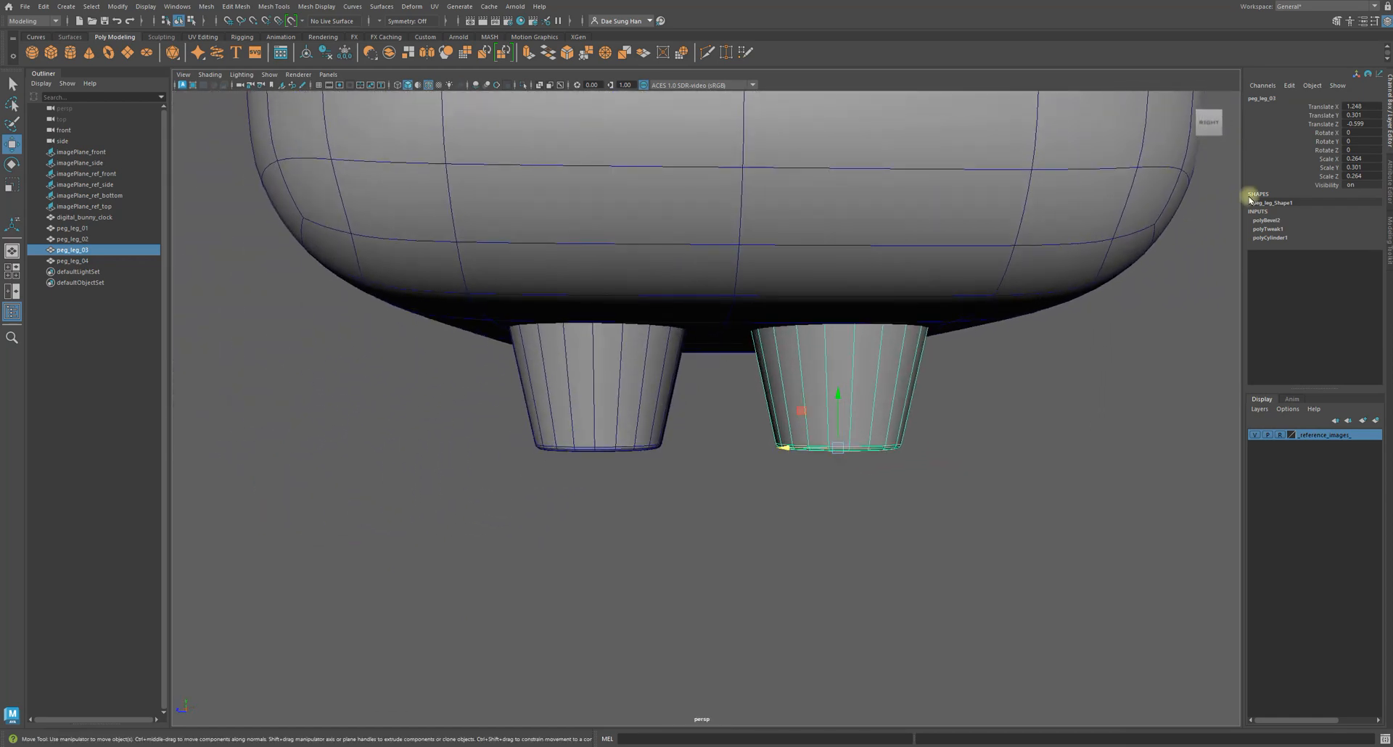
{"action": "right_click_drag", "start_coordinate": [834, 316], "coordinate": [830, 319], "text": "alt"}
{"action": "key", "text": "space"}
{"action": "key", "text": "space"}
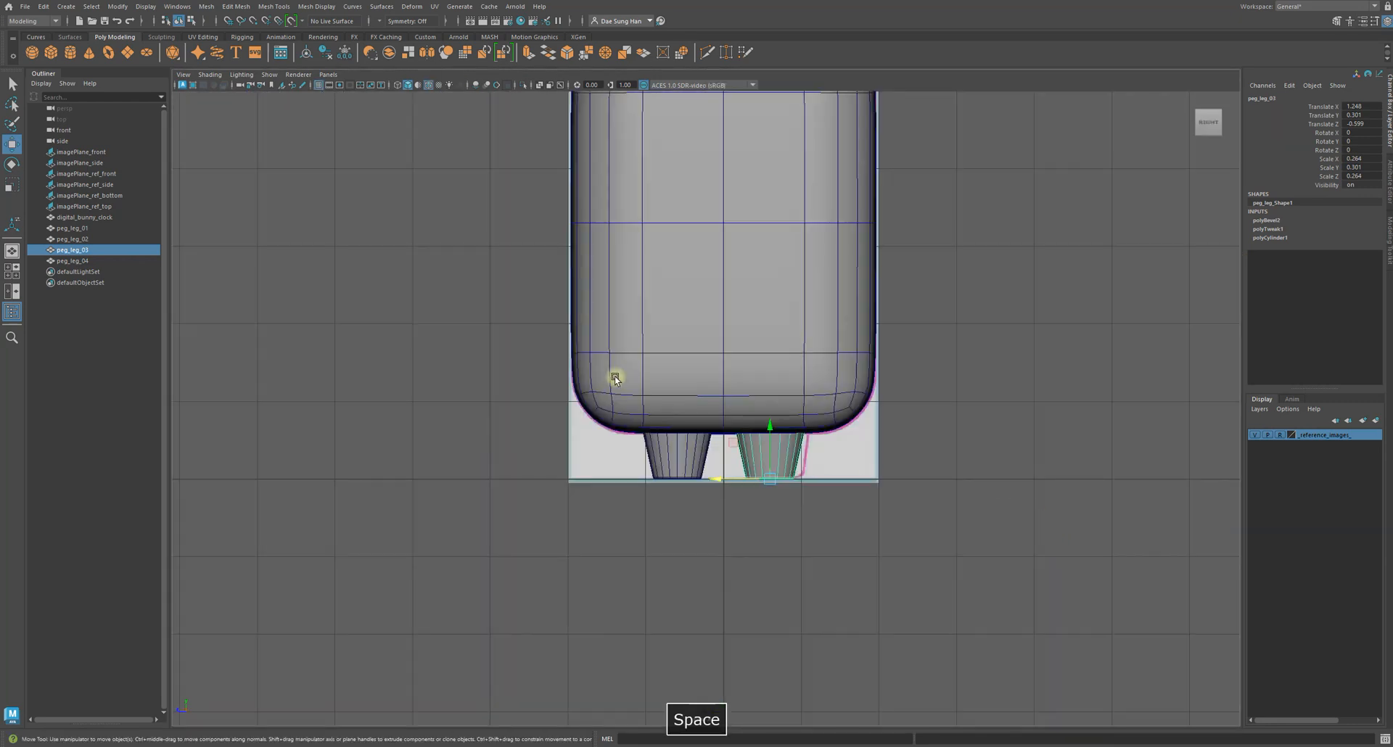
- Check peg_leg_03's outer rim against the body's vertical edge line and the reference outline in the side view
{"action": "right_click_drag", "start_coordinate": [615, 379], "coordinate": [1130, 508], "text": "alt"}
{"action": "middle_click_drag", "start_coordinate": [862, 422], "coordinate": [761, 315], "text": "alt"}
{"action": "right_click_drag", "start_coordinate": [755, 326], "coordinate": [893, 464], "text": "alt"}
{"action": "key", "text": "w"}
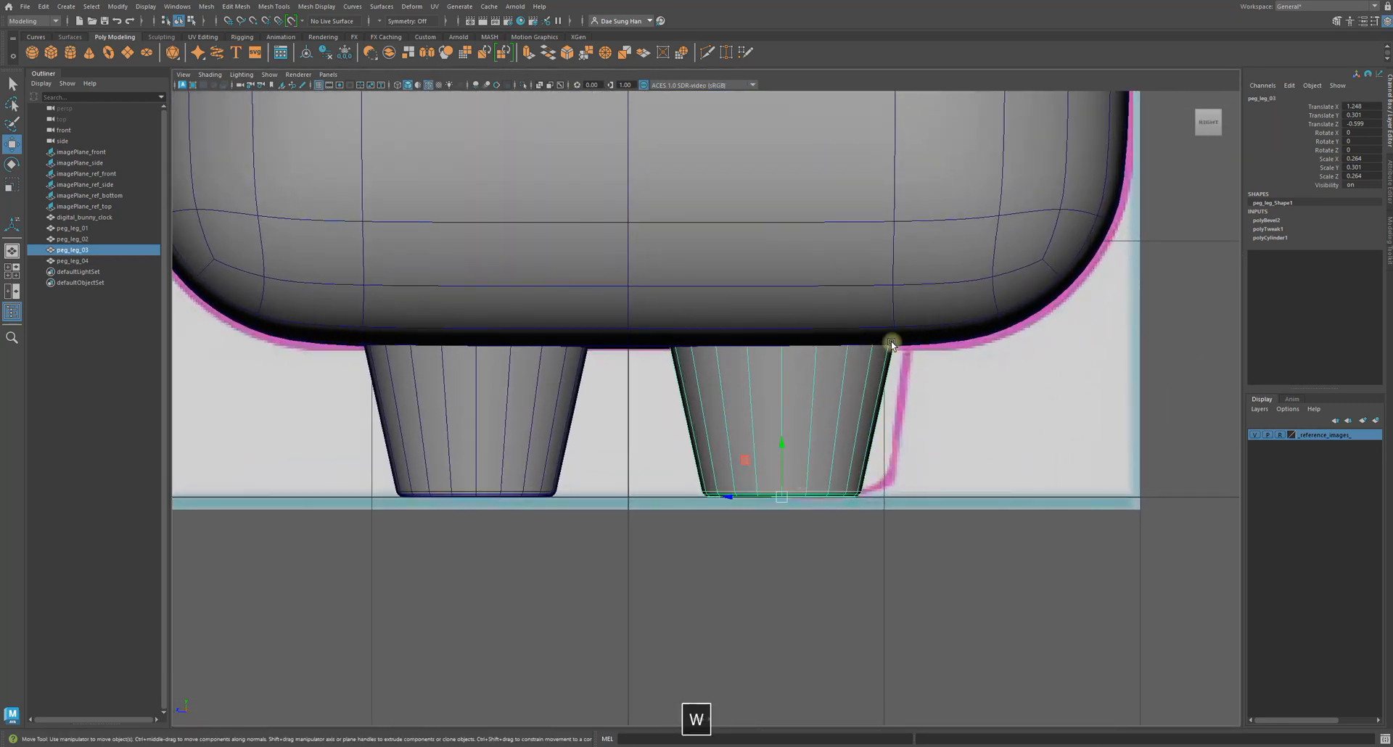
{"action": "left_click", "coordinate": [566, 531]}
{"action": "left_click", "coordinate": [813, 391]}
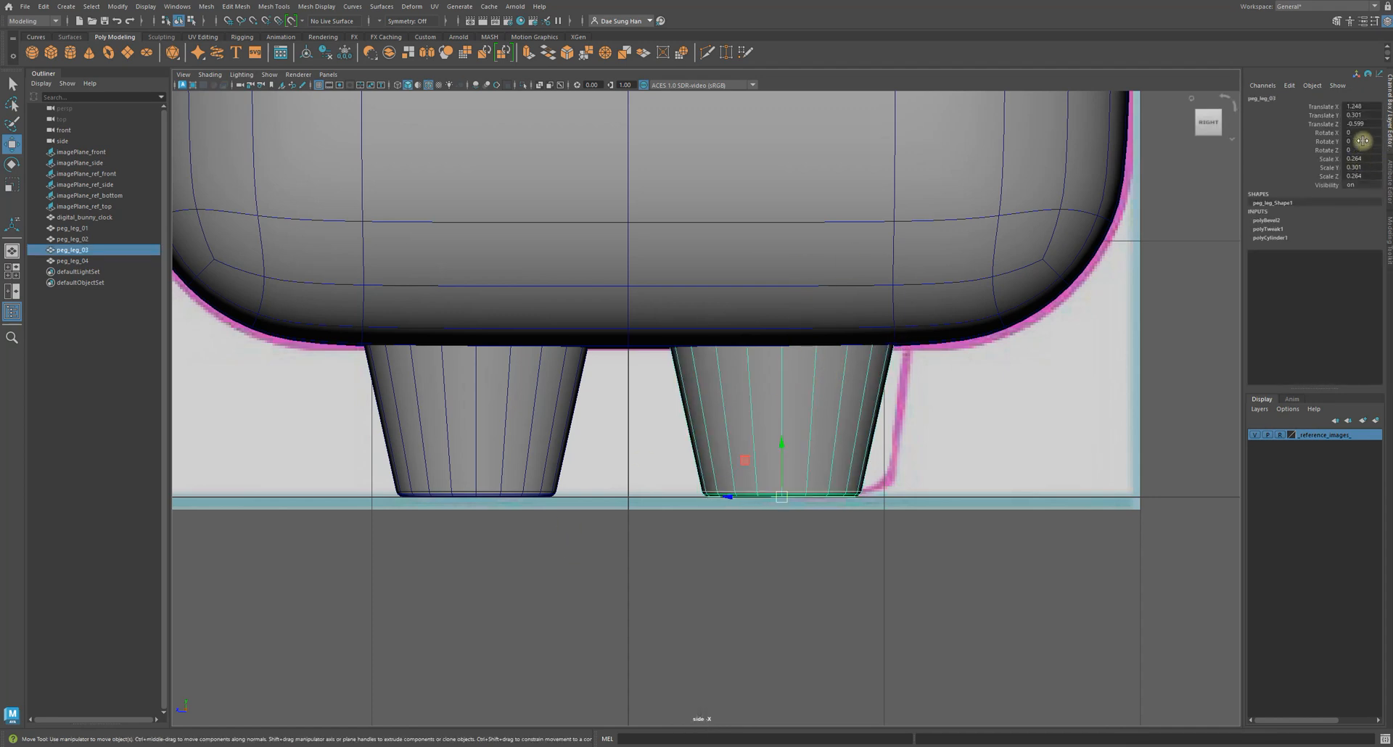
{"action": "middle_click_drag", "start_coordinate": [718, 378], "coordinate": [829, 413], "text": "alt"}
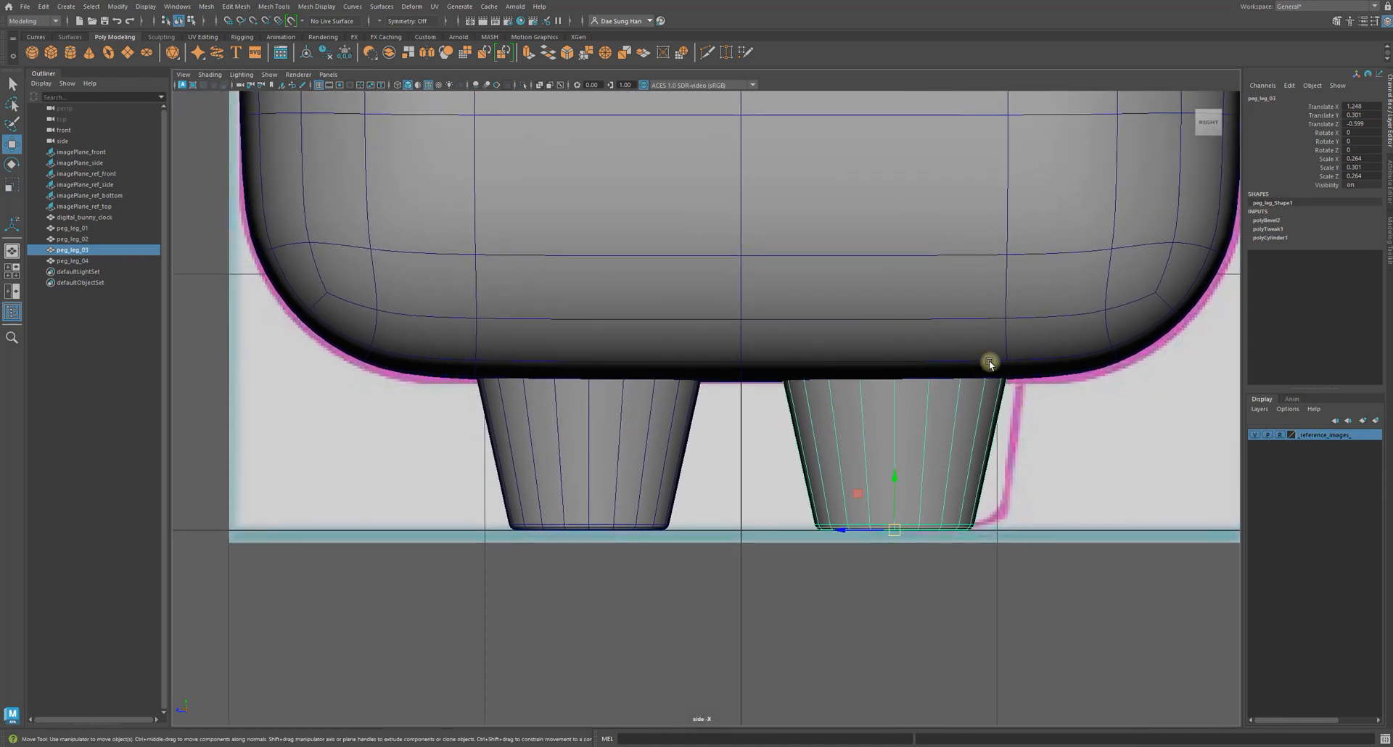
{"action": "right_click_drag", "start_coordinate": [849, 428], "coordinate": [958, 411], "text": "alt"}
{"action": "middle_click_drag", "start_coordinate": [958, 410], "coordinate": [684, 400], "text": "alt"}
{"action": "right_click_drag", "start_coordinate": [685, 400], "coordinate": [1050, 224], "text": "alt"}
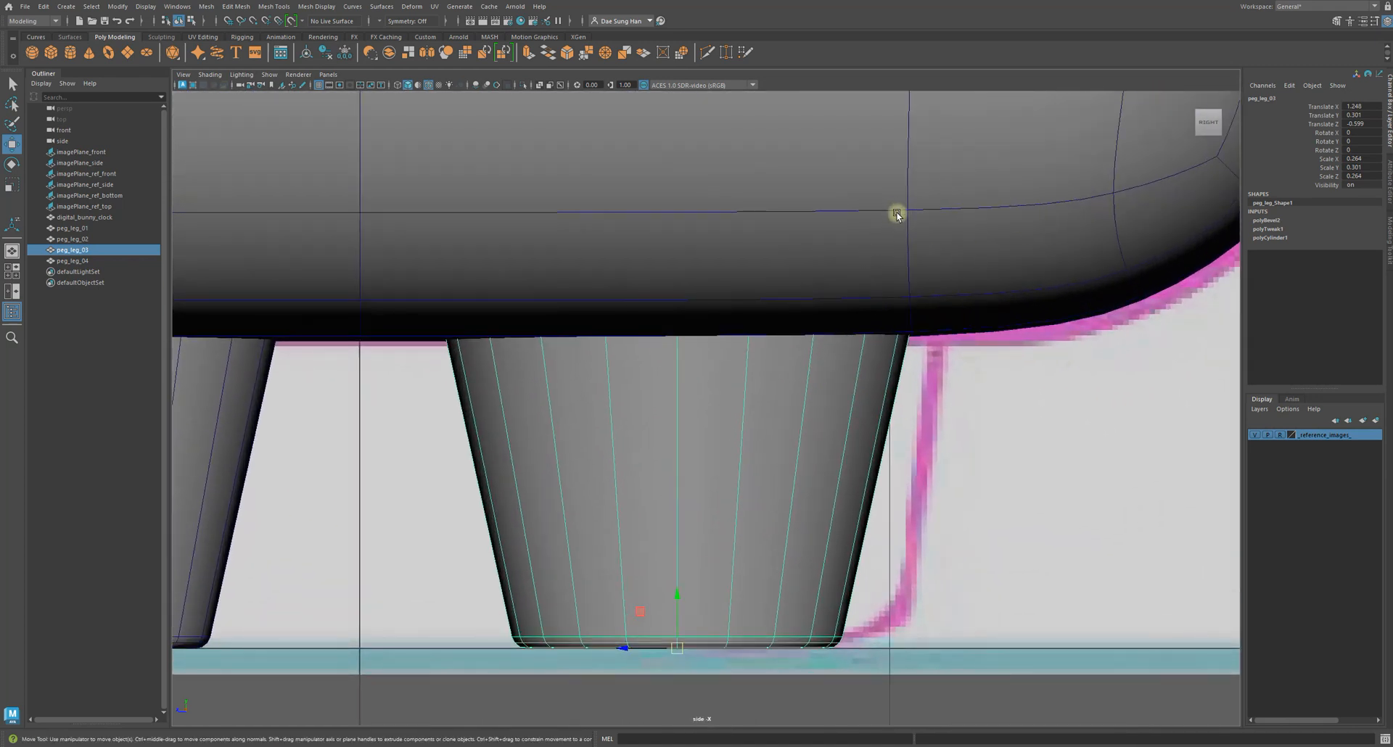
{"action": "right_click_drag", "start_coordinate": [955, 273], "coordinate": [557, 374], "text": "alt"}
{"action": "middle_click_drag", "start_coordinate": [556, 375], "coordinate": [564, 371], "text": "alt"}
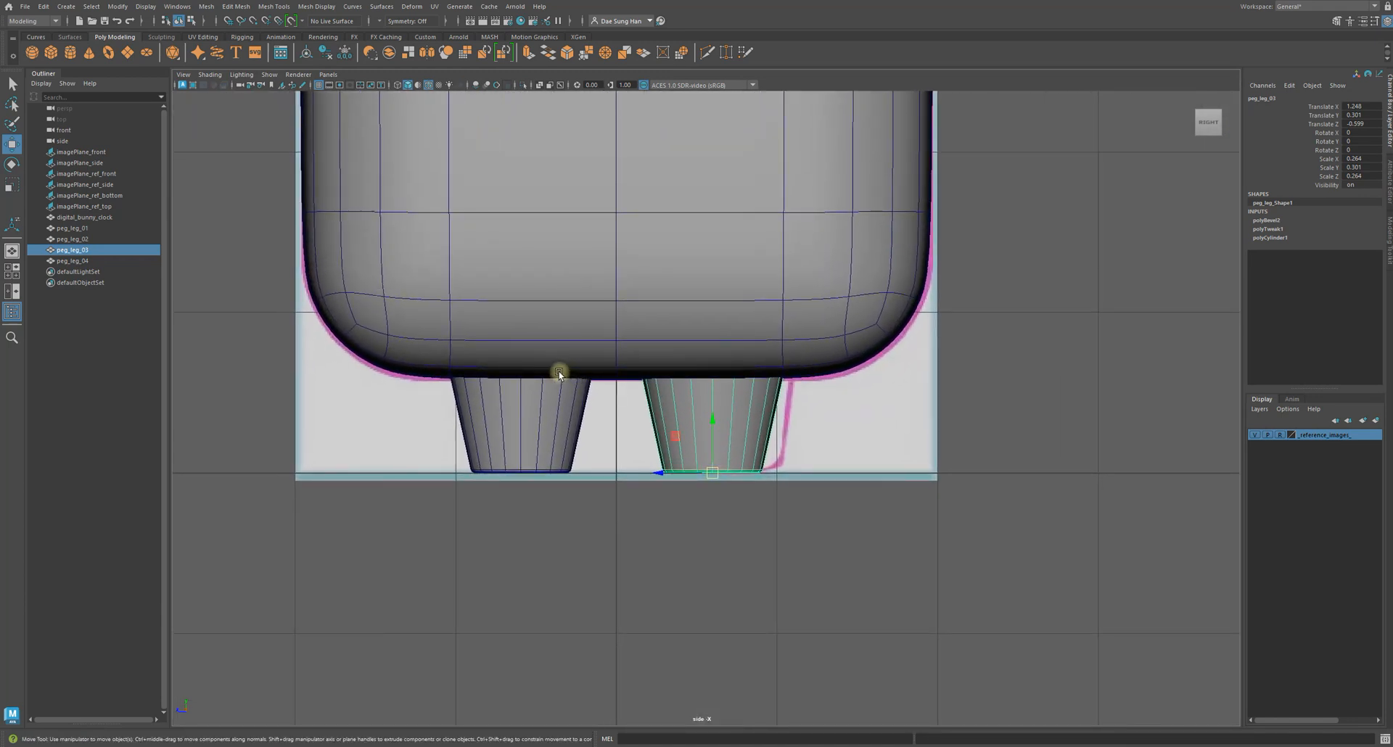
- Show all four views and copy the Translate Z value of peg_leg_03
{"action": "left_click", "coordinate": [93, 261]}
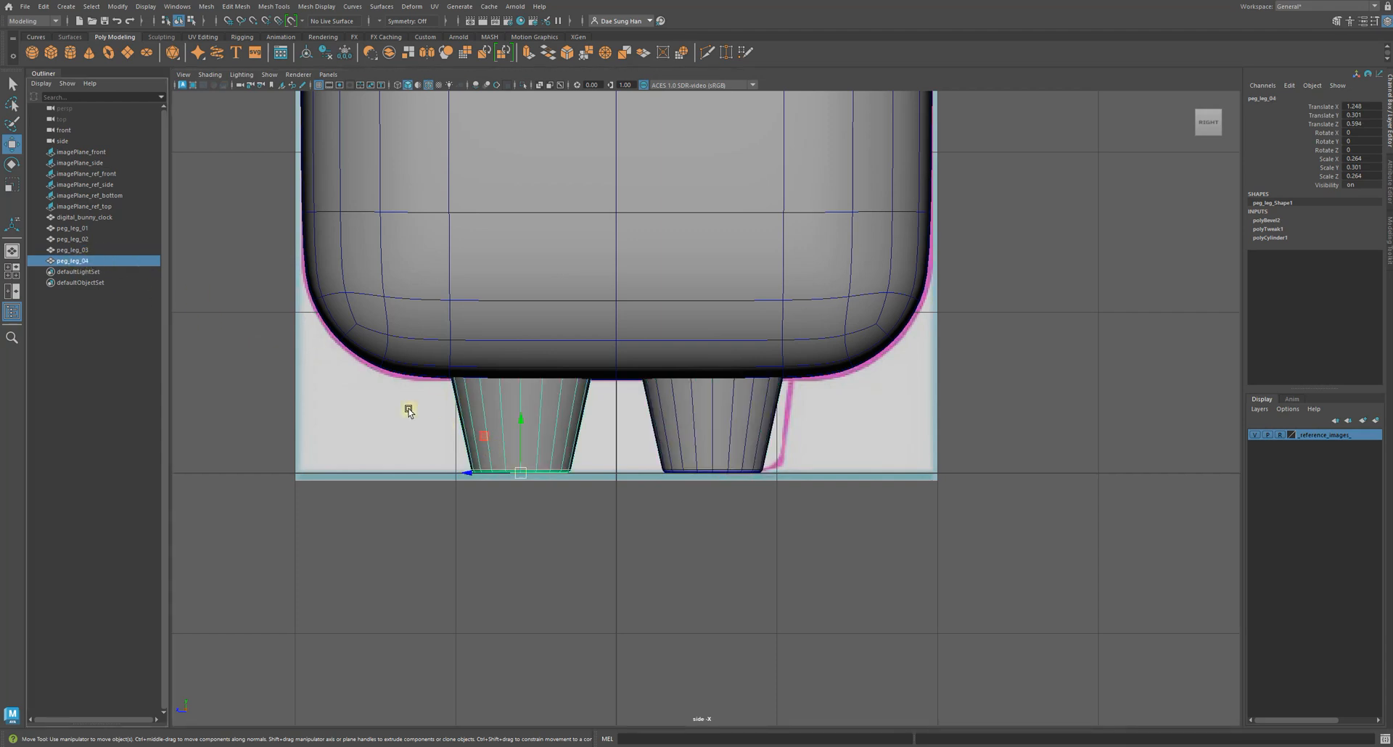
{"action": "key", "text": "space"}
{"action": "left_click_drag", "start_coordinate": [894, 258], "coordinate": [912, 251], "text": "alt"}
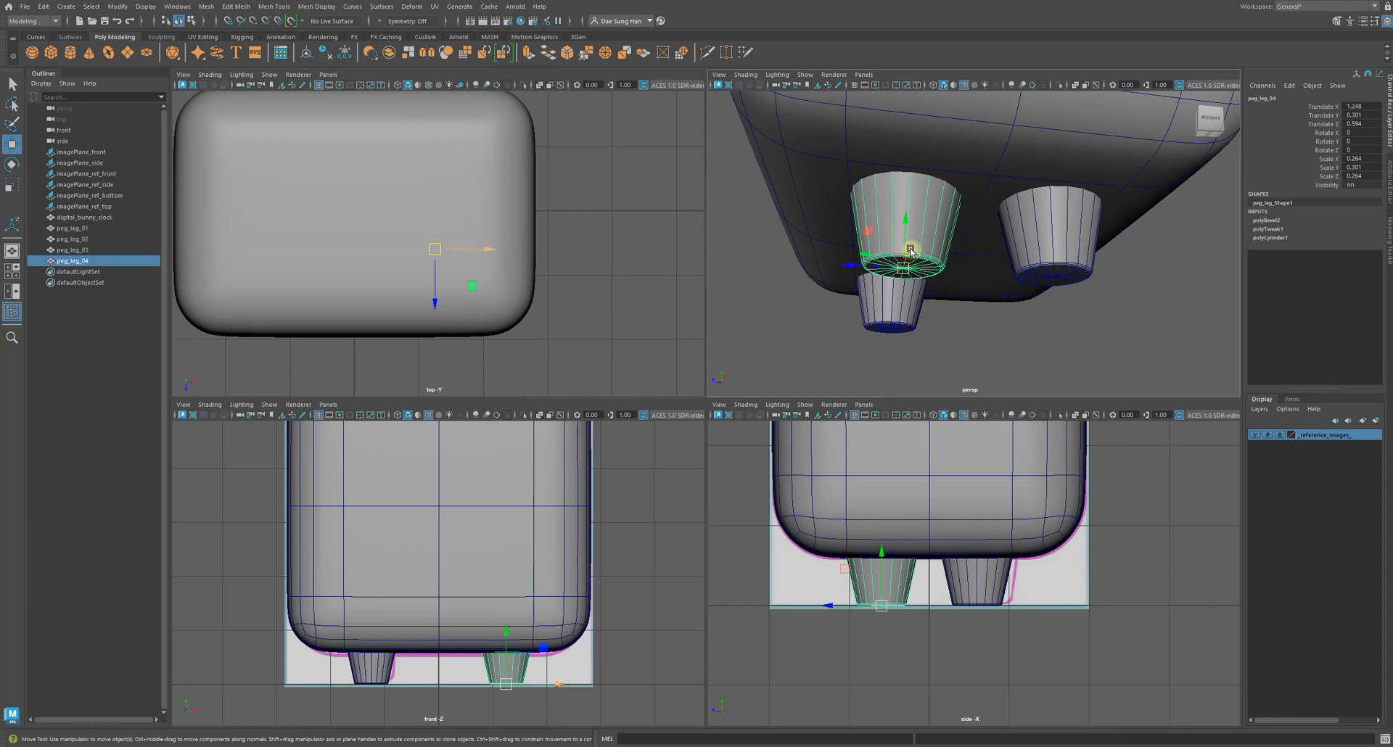
{"action": "left_click", "coordinate": [1074, 234]}
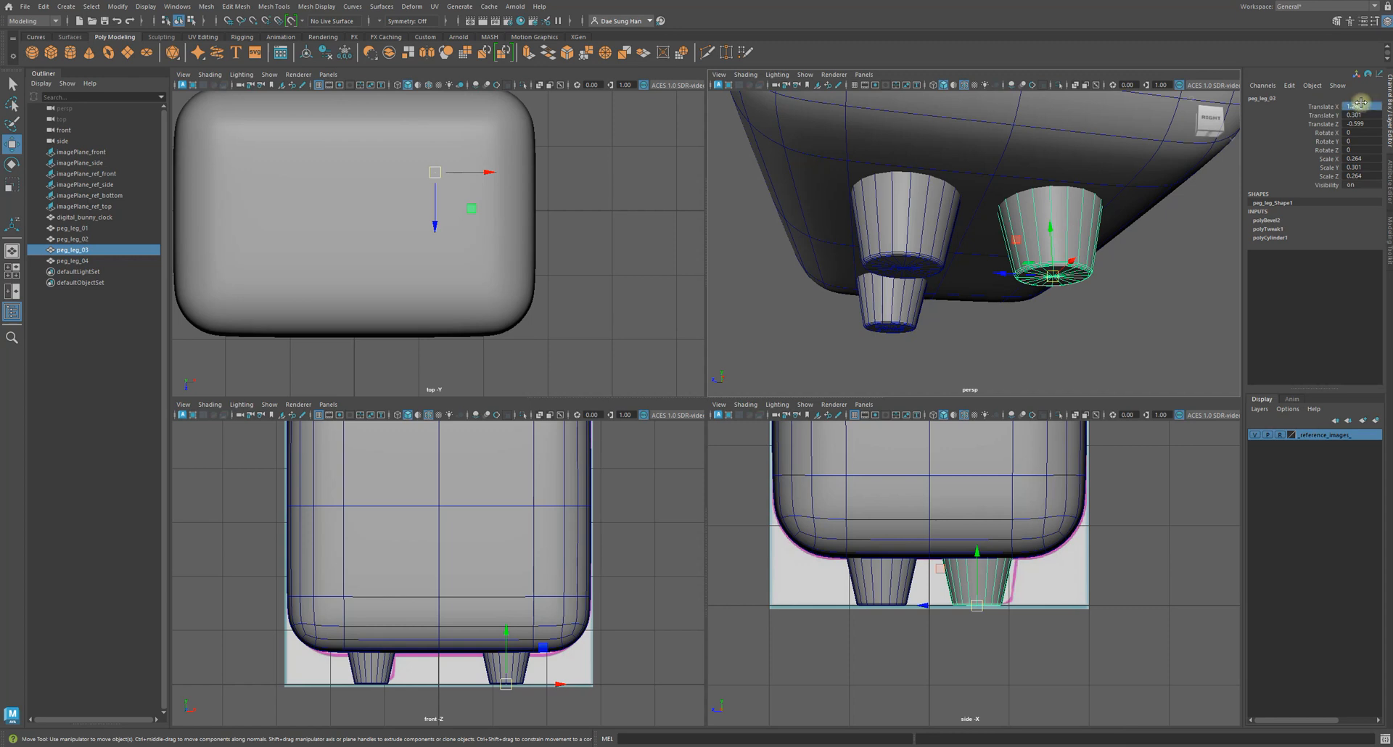
{"action": "left_click_drag", "start_coordinate": [1362, 107], "coordinate": [1363, 121]}
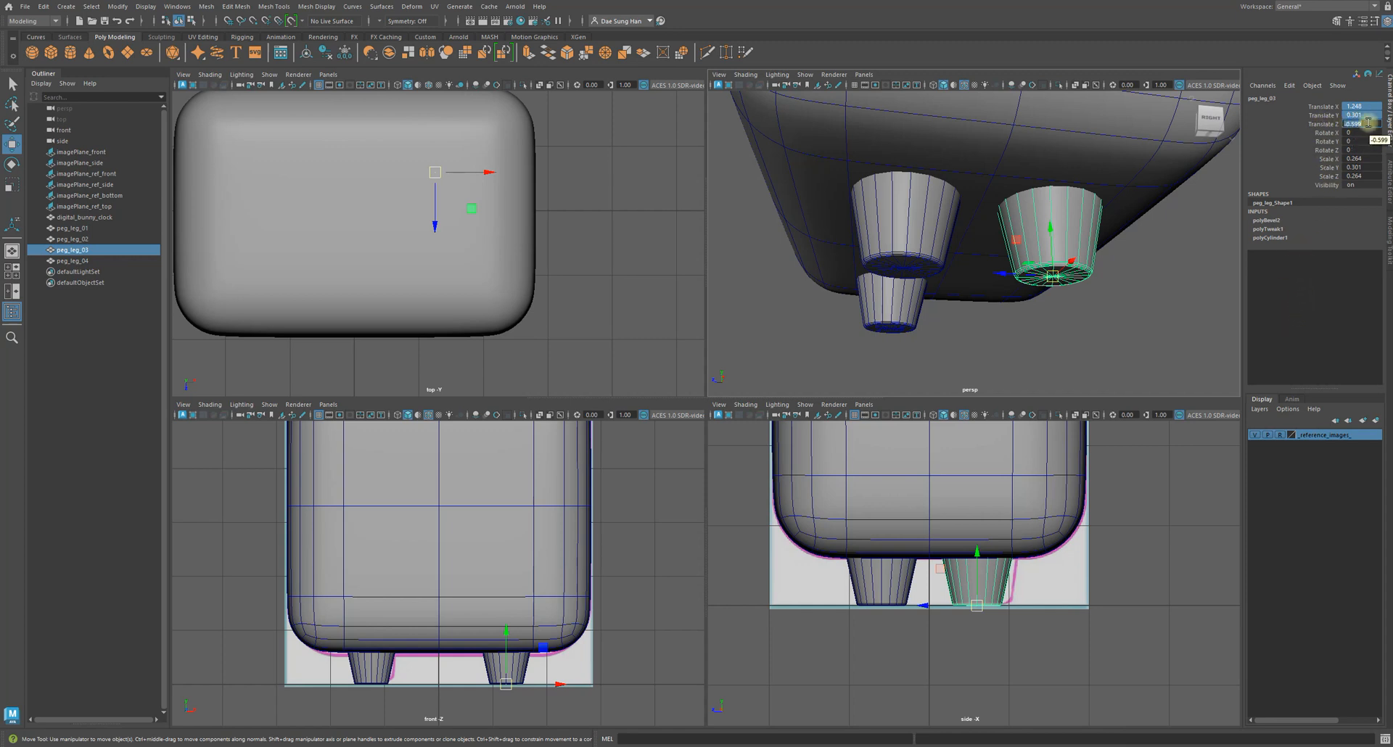
{"action": "left_click", "coordinate": [1353, 124]}
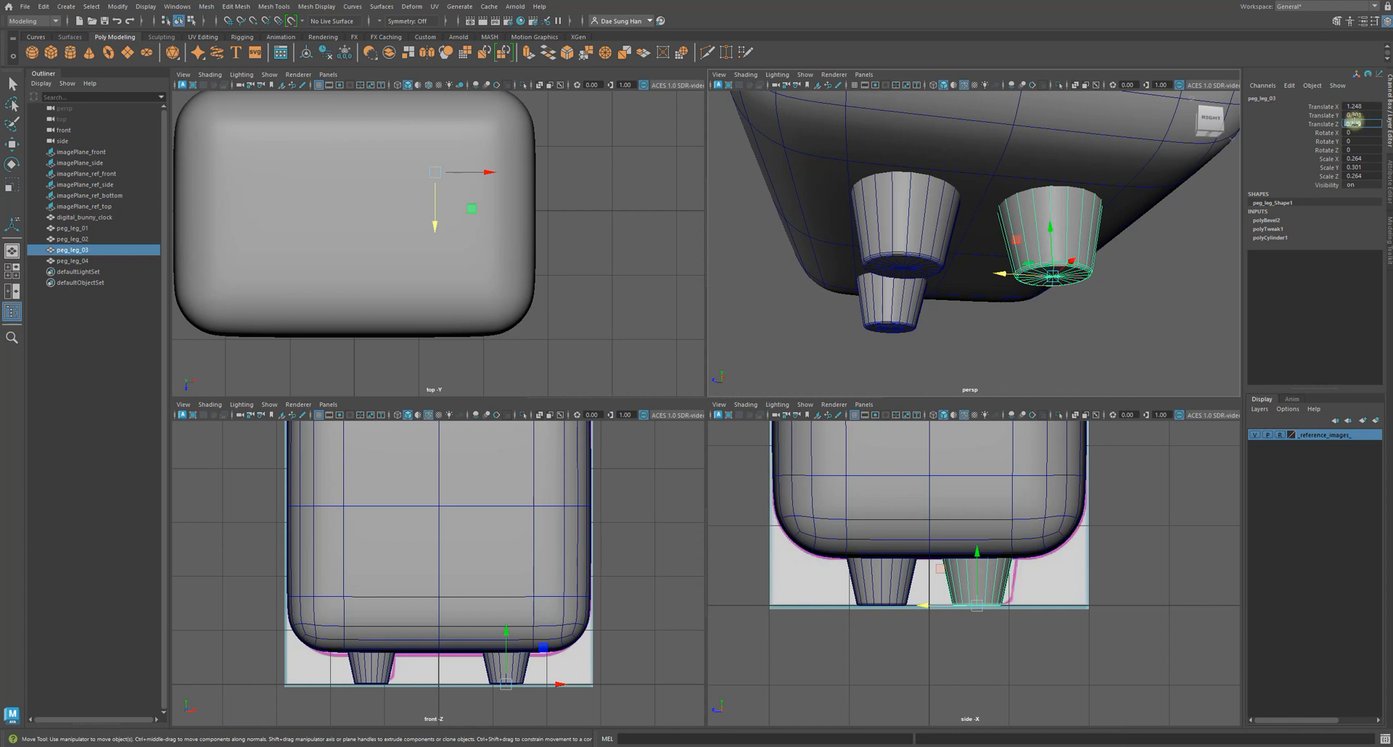
{"action": "key", "text": "ctrl+c"}
- Paste the copied value -0.599 as Translate Z of peg_leg_04, placing it in line with peg_leg_03
{"action": "left_click_drag", "start_coordinate": [1156, 193], "coordinate": [1045, 228], "text": "alt"}
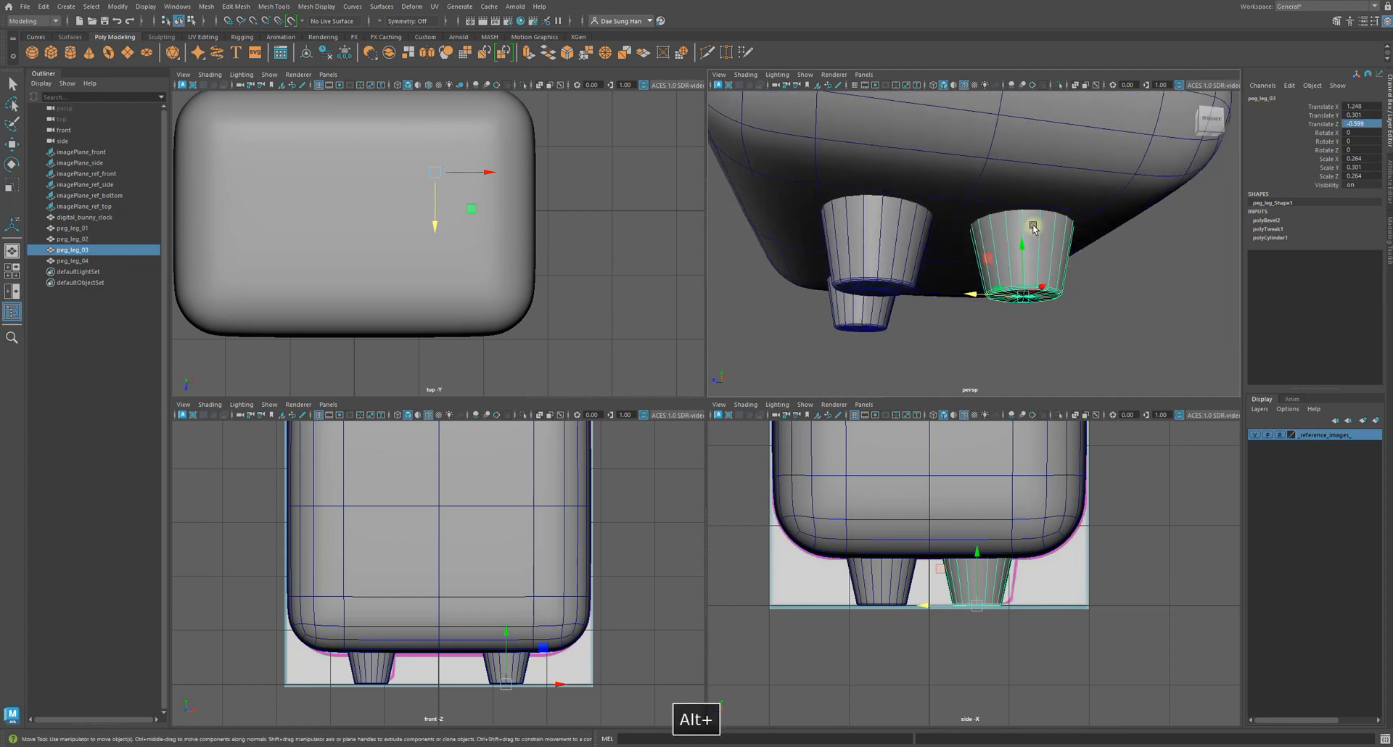
{"action": "left_click", "coordinate": [902, 227]}
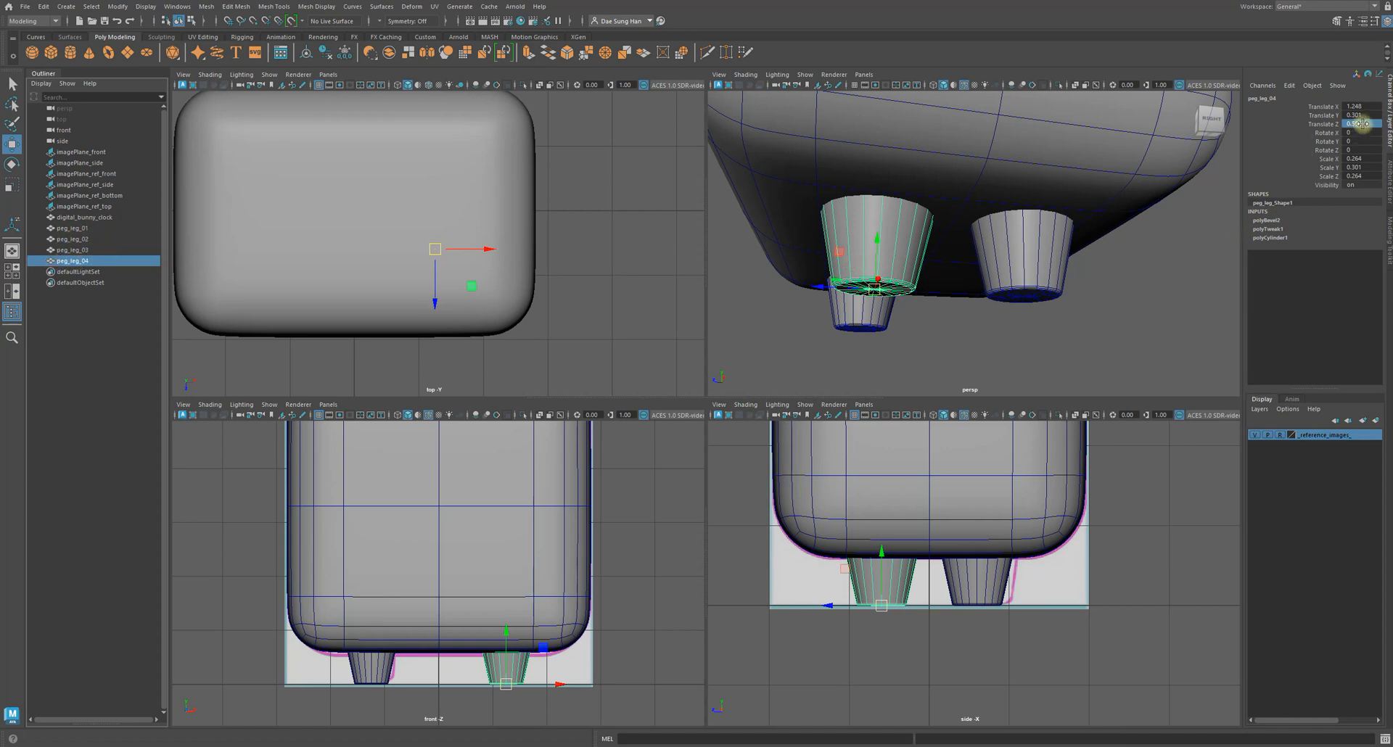
{"action": "left_click", "coordinate": [1317, 124]}
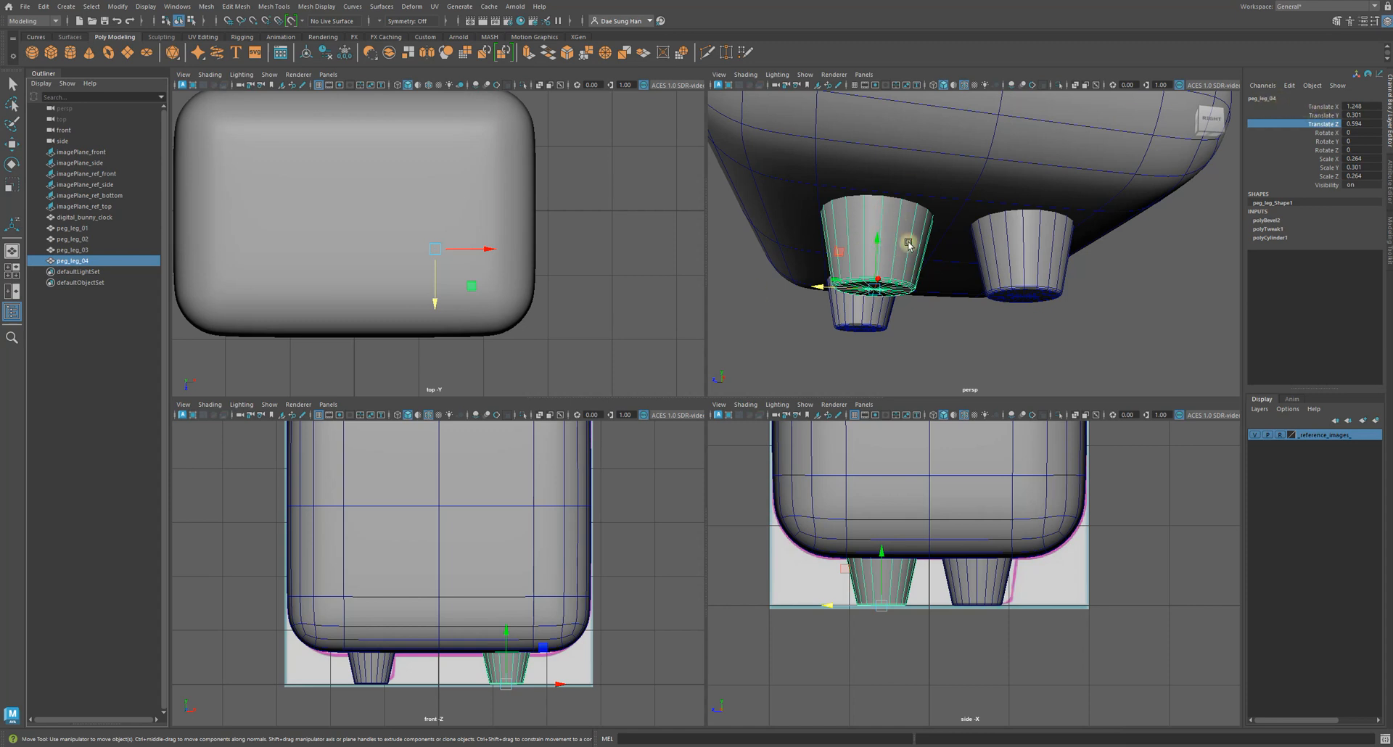
{"action": "double_click", "coordinate": [1359, 124]}
{"action": "left_click_drag", "start_coordinate": [1081, 239], "coordinate": [1051, 261], "text": "alt"}
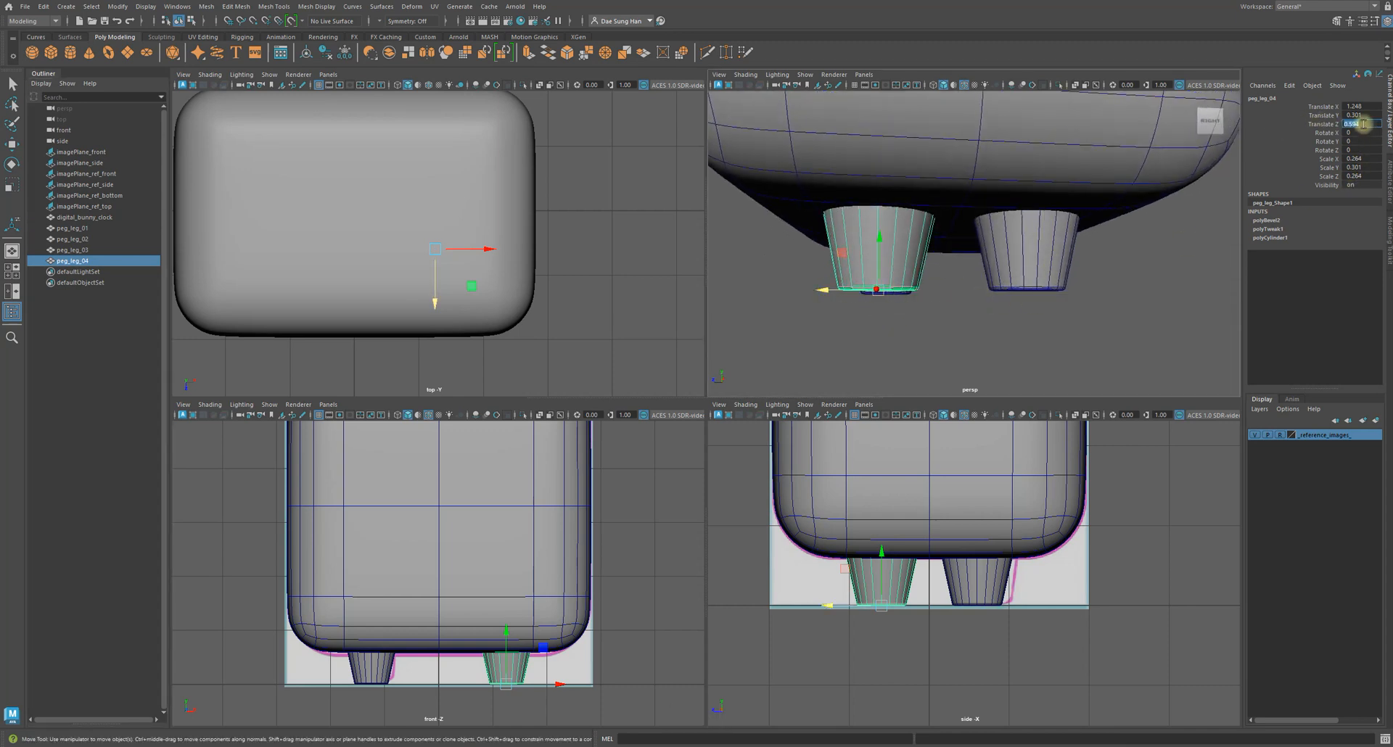
{"action": "key", "text": "ctrl+v"}
{"action": "key", "text": "Return"}
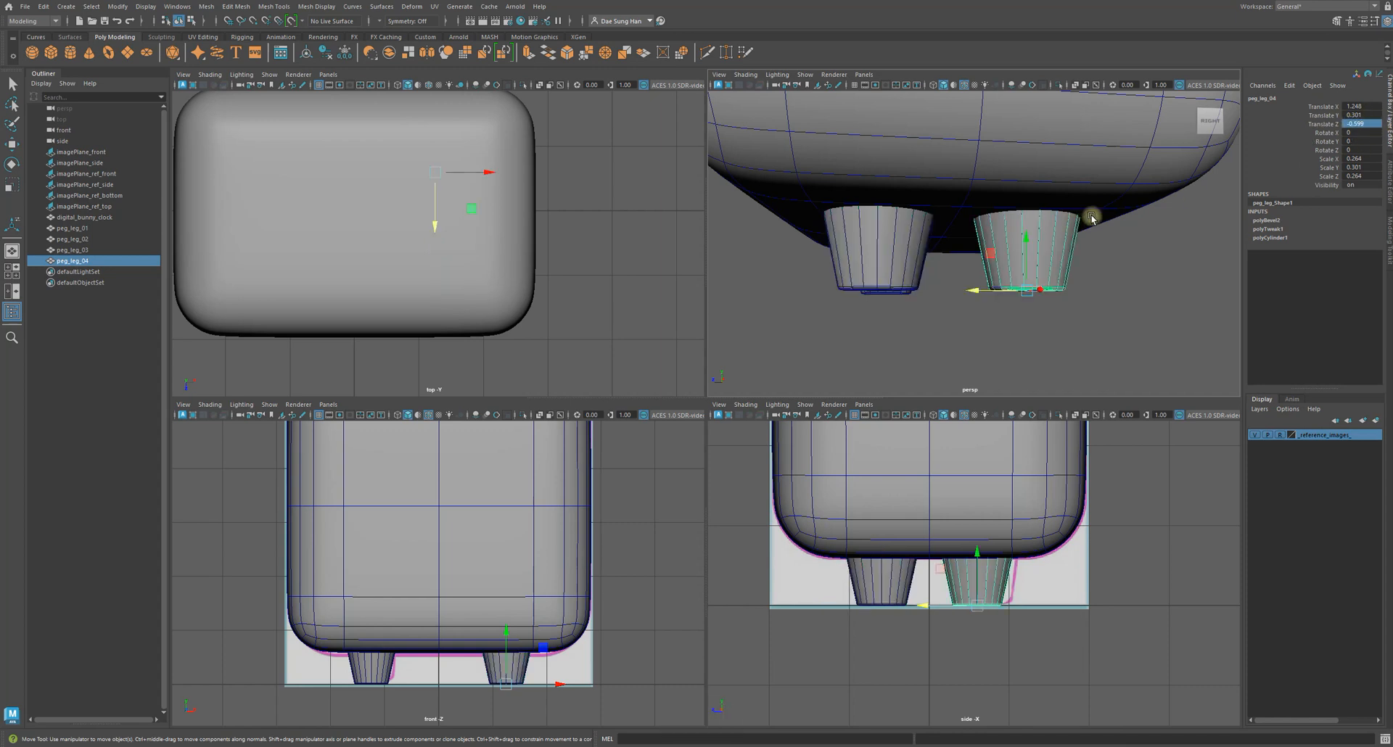
- Copy Translate Z from peg_leg_03 again and reapply -0.599 as the Translate Z of peg_leg_04
{"action": "left_click_drag", "start_coordinate": [1091, 218], "coordinate": [1100, 218], "text": "alt"}
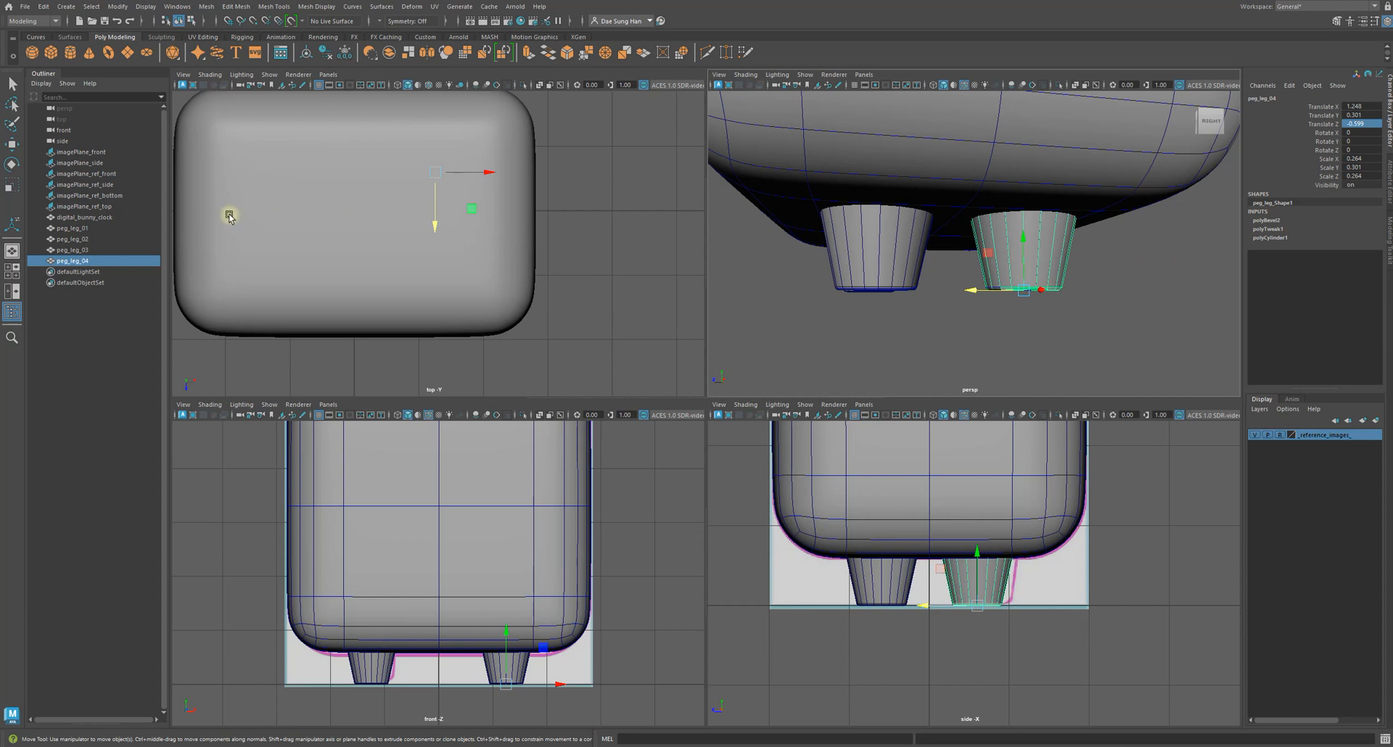
{"action": "left_click", "coordinate": [85, 250]}
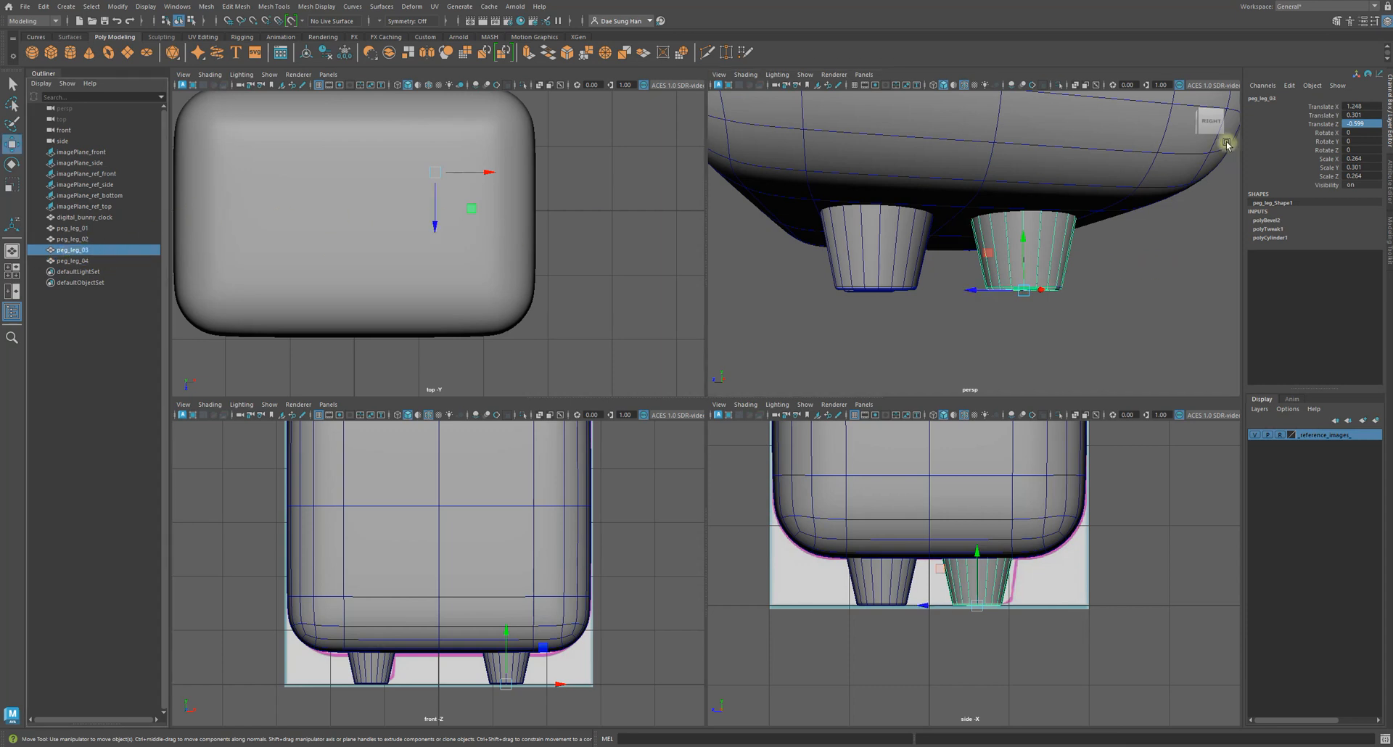
{"action": "double_click", "coordinate": [1353, 123]}
{"action": "key", "text": "ctrl+c"}
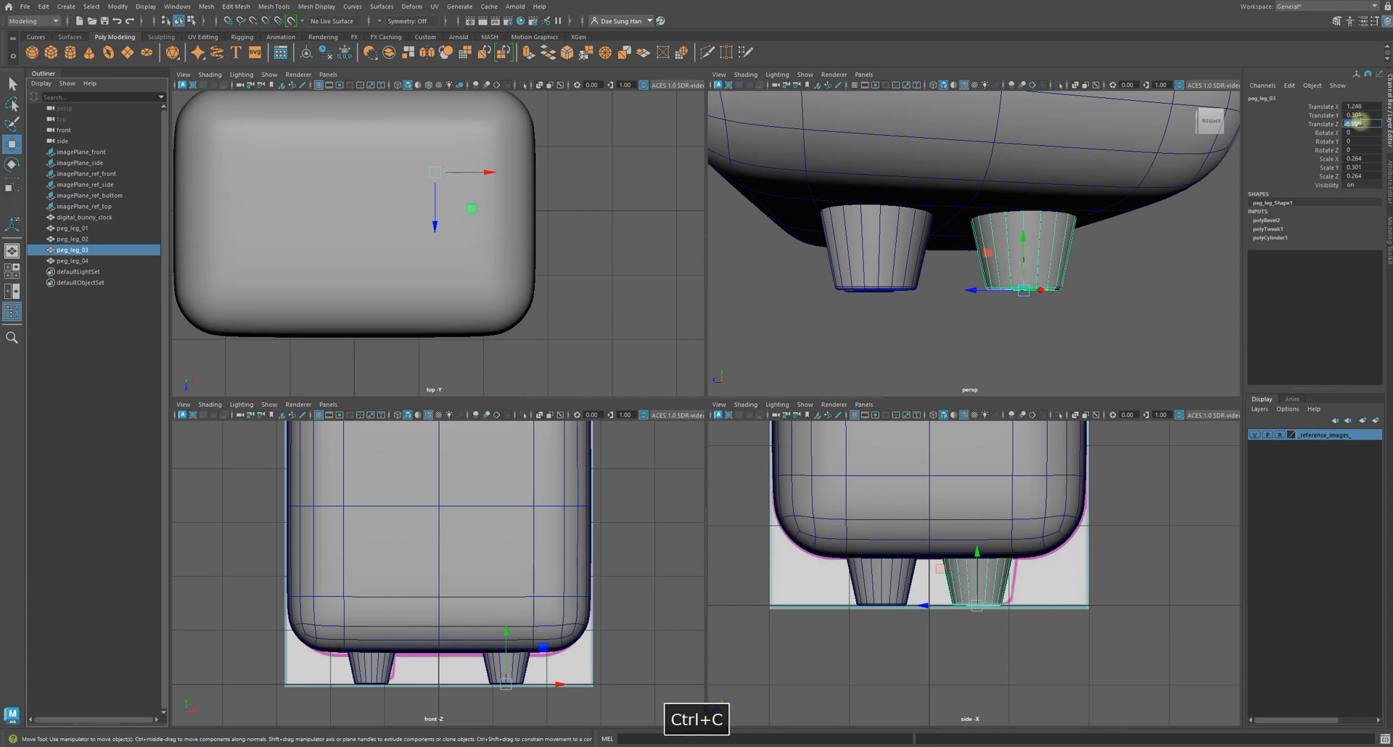
{"action": "left_click", "coordinate": [79, 261]}
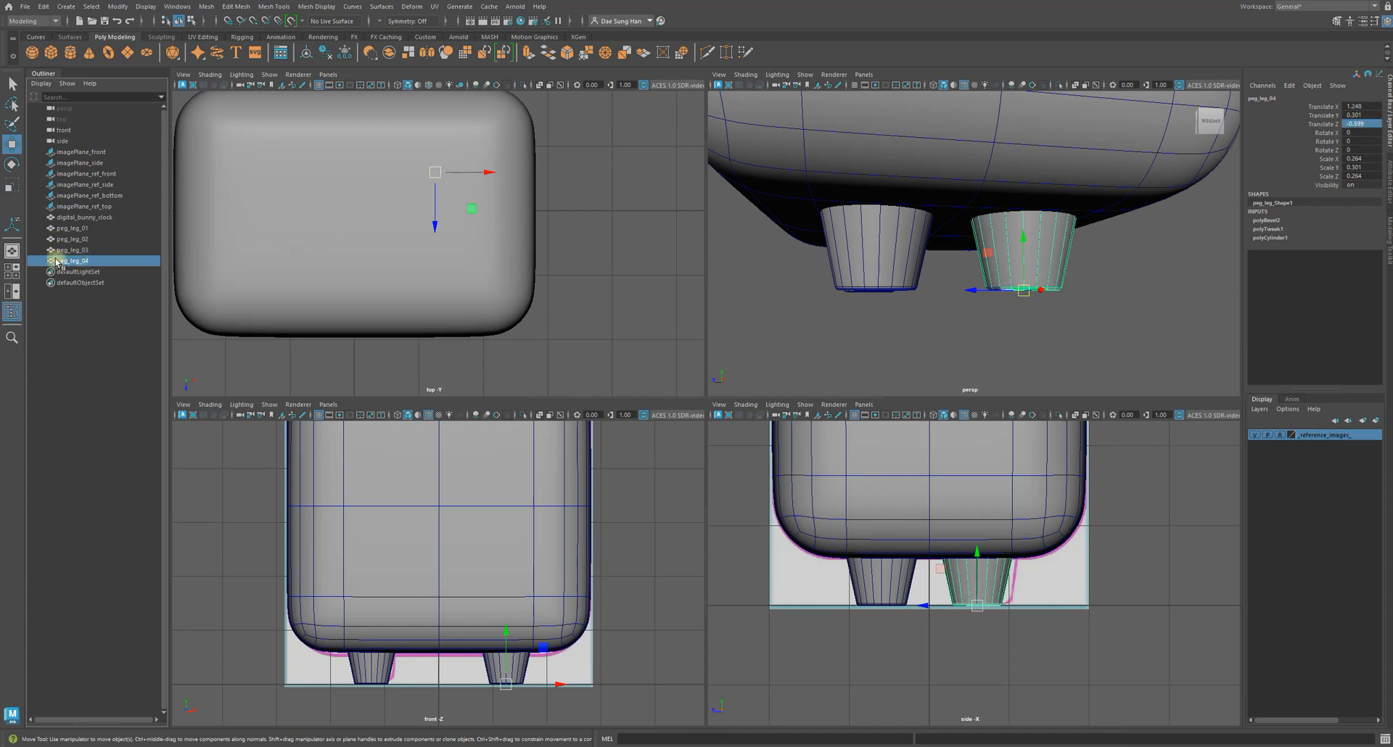
{"action": "left_click", "coordinate": [1363, 124]}
{"action": "key", "text": "ctrl+v"}
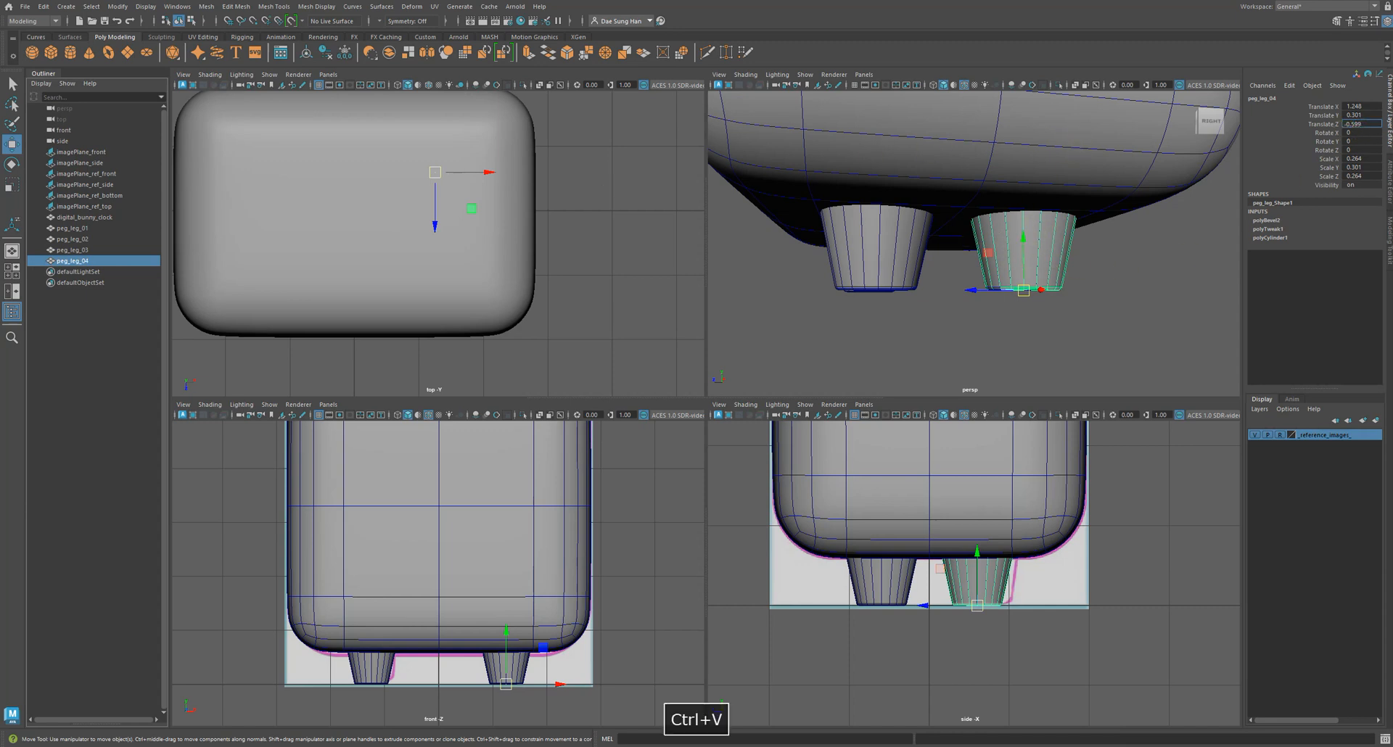
{"action": "key", "text": "Return"}
- Select peg_leg_02 beneath the body and copy its Translate X value
{"action": "left_click_drag", "start_coordinate": [988, 246], "coordinate": [886, 211], "text": "alt"}
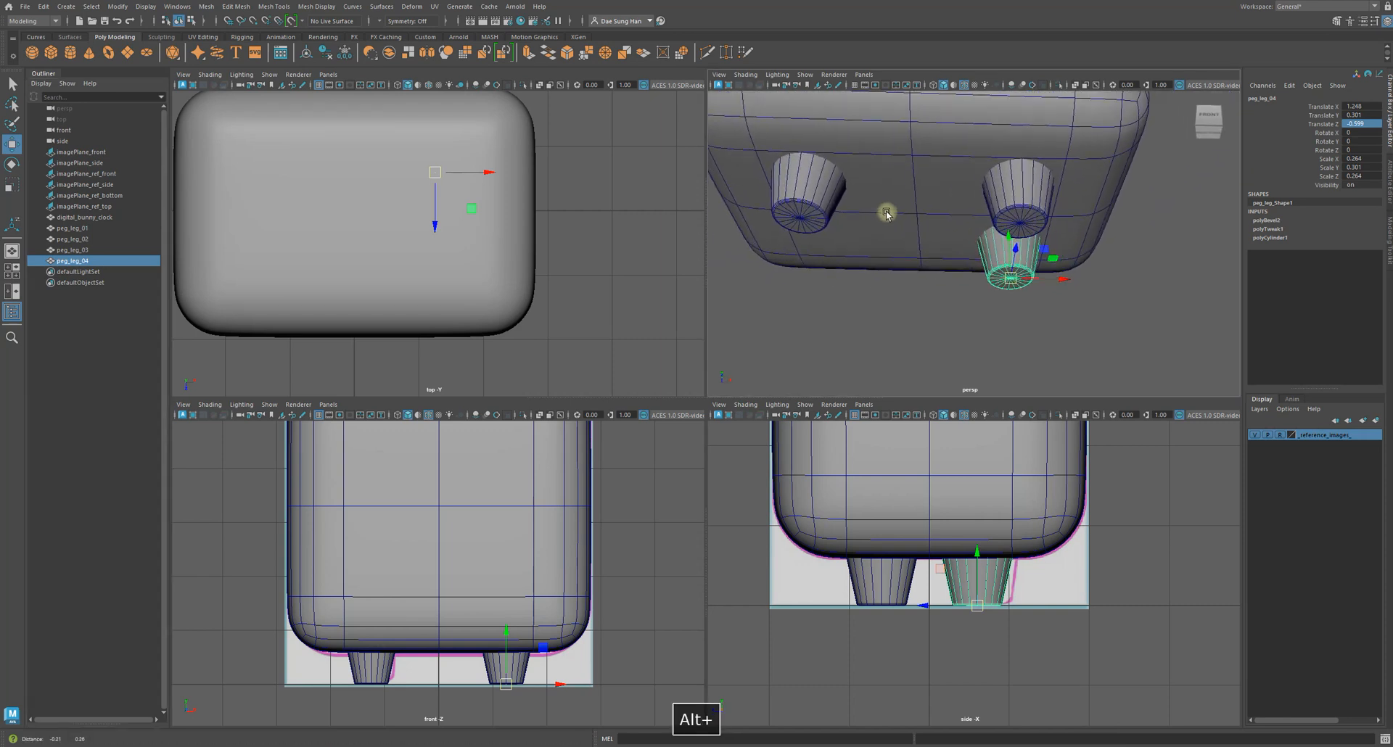
{"action": "left_click", "coordinate": [822, 187]}
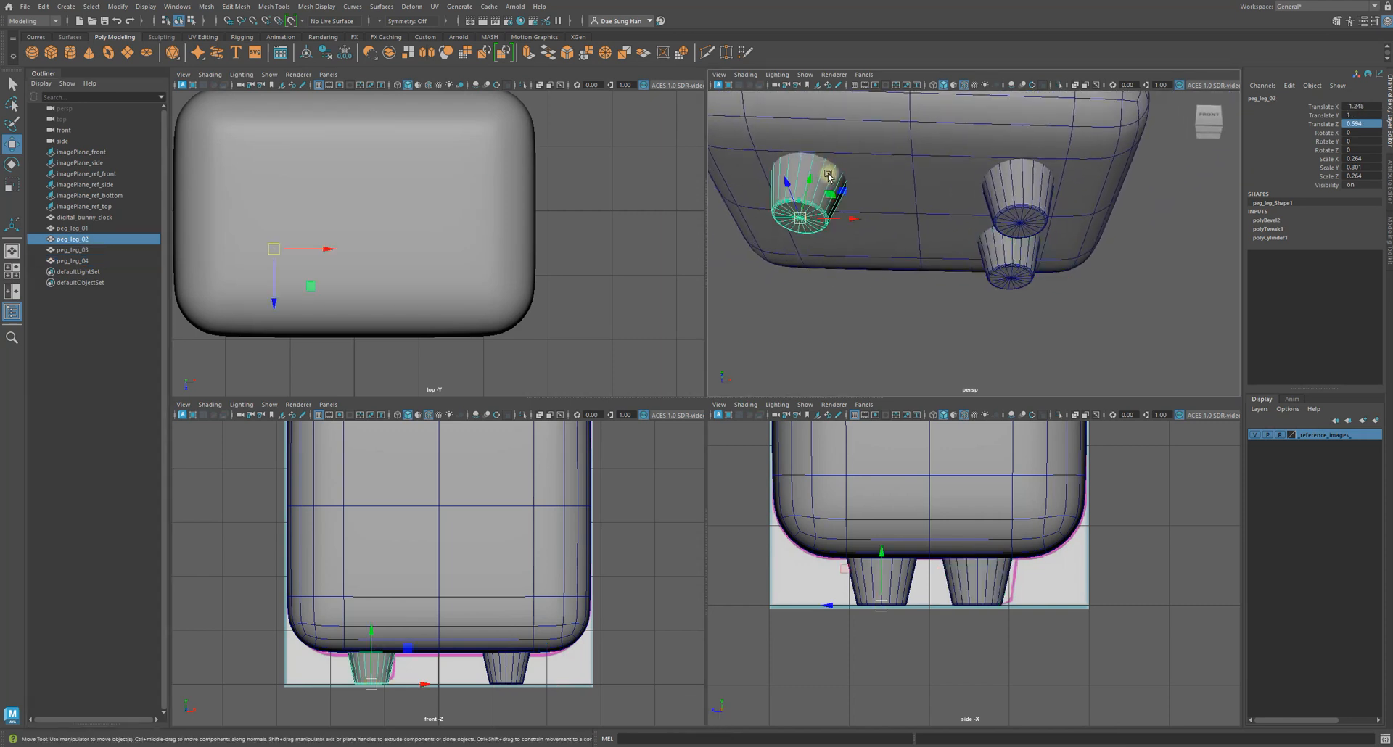
{"action": "left_click_drag", "start_coordinate": [860, 203], "coordinate": [873, 243], "text": "alt"}
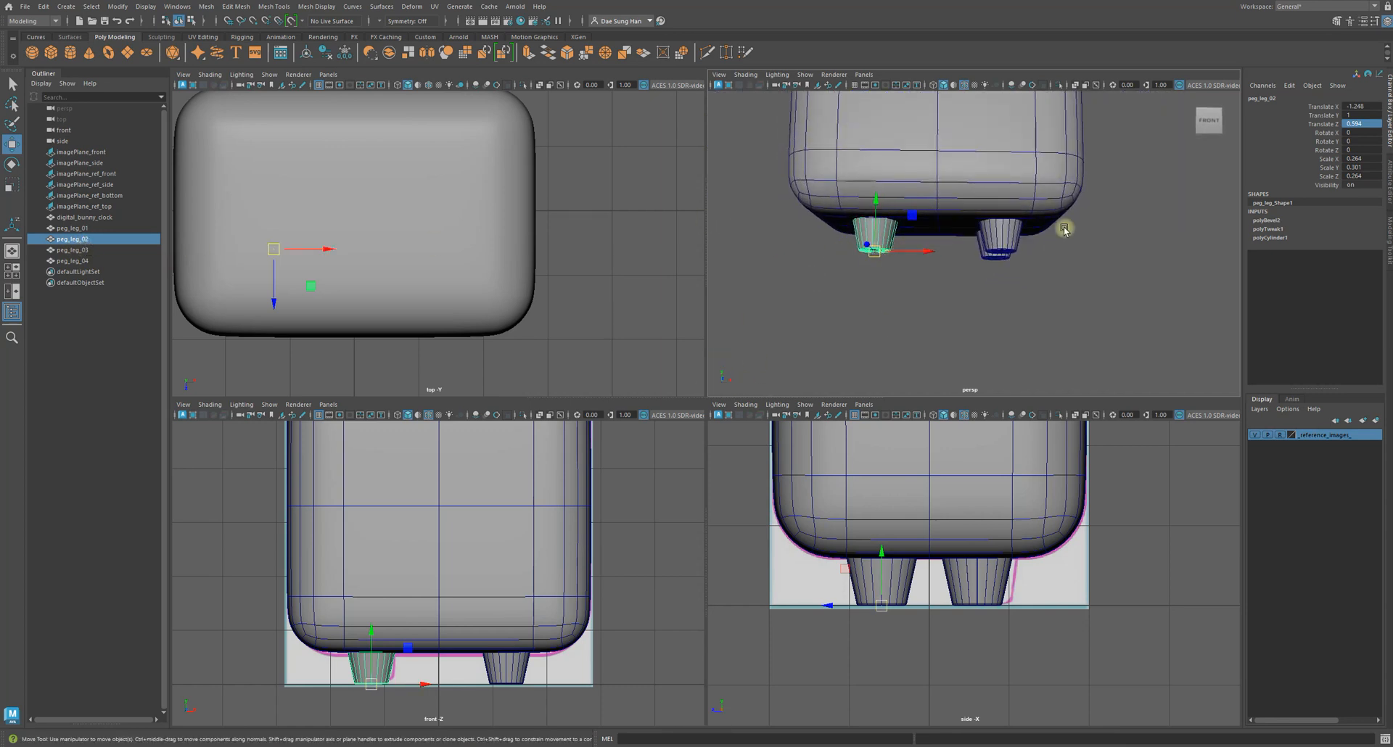
{"action": "right_click_drag", "start_coordinate": [834, 232], "coordinate": [1086, 223], "text": "alt"}
{"action": "left_click", "coordinate": [1356, 107]}
{"action": "middle_click_drag", "start_coordinate": [996, 231], "coordinate": [1053, 251], "text": "alt"}
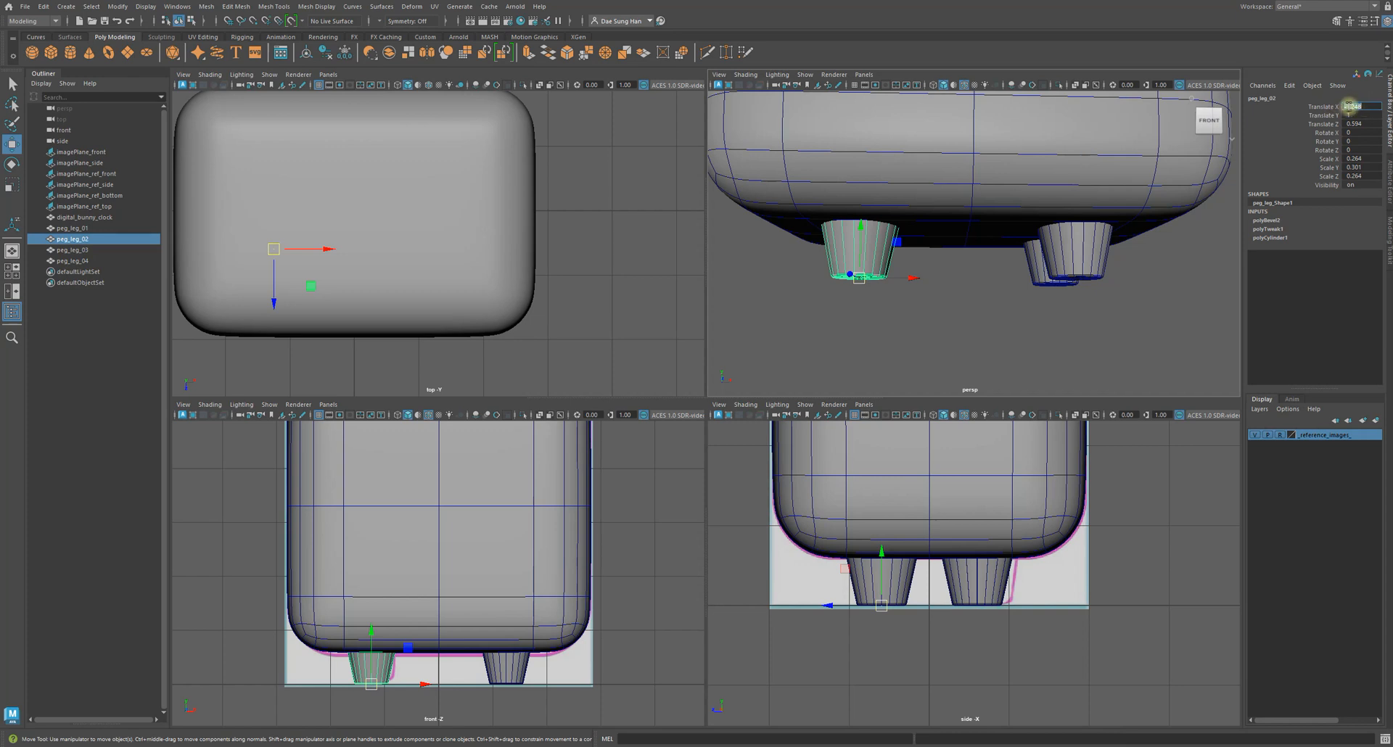
{"action": "key", "text": "ctrl+c"}
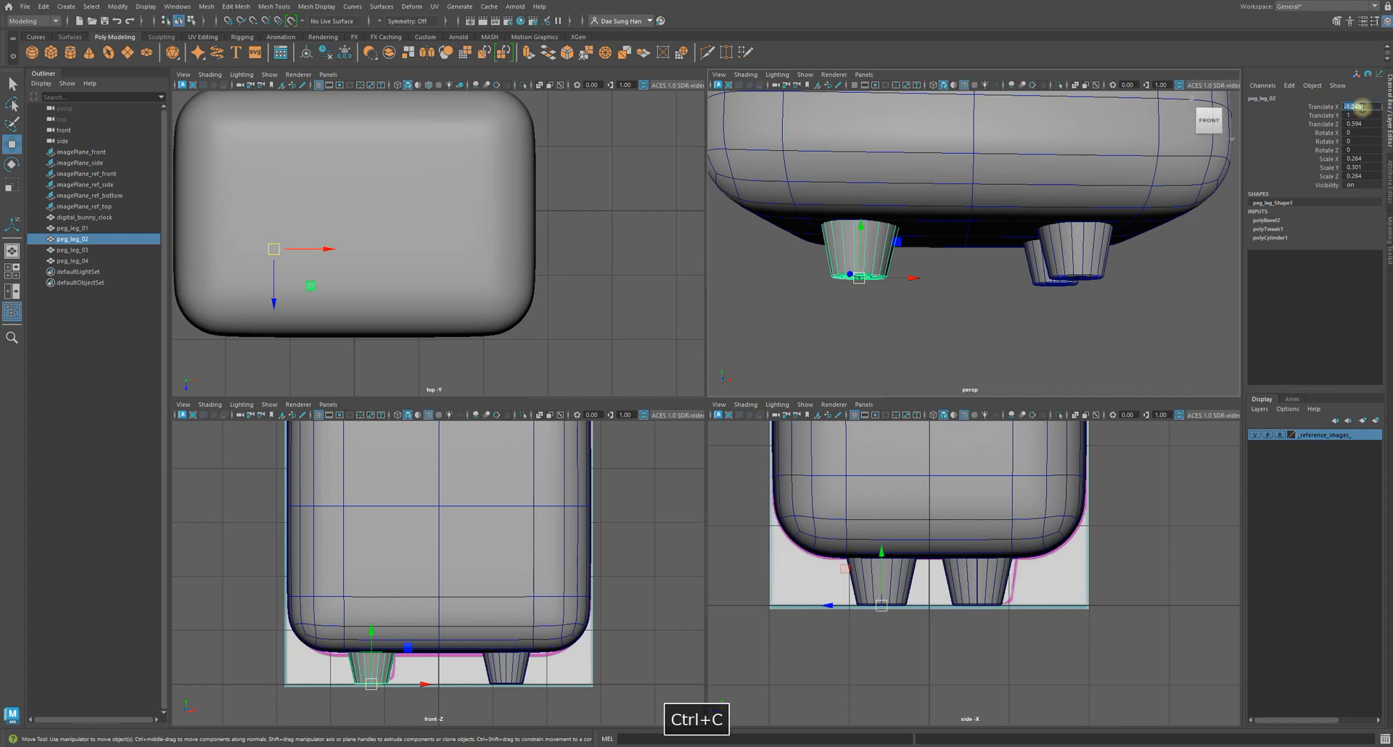
- Try sliding peg_leg_04 along the X axis under the body and undo that move
{"action": "left_click_drag", "start_coordinate": [1088, 266], "coordinate": [1051, 280], "text": "alt"}
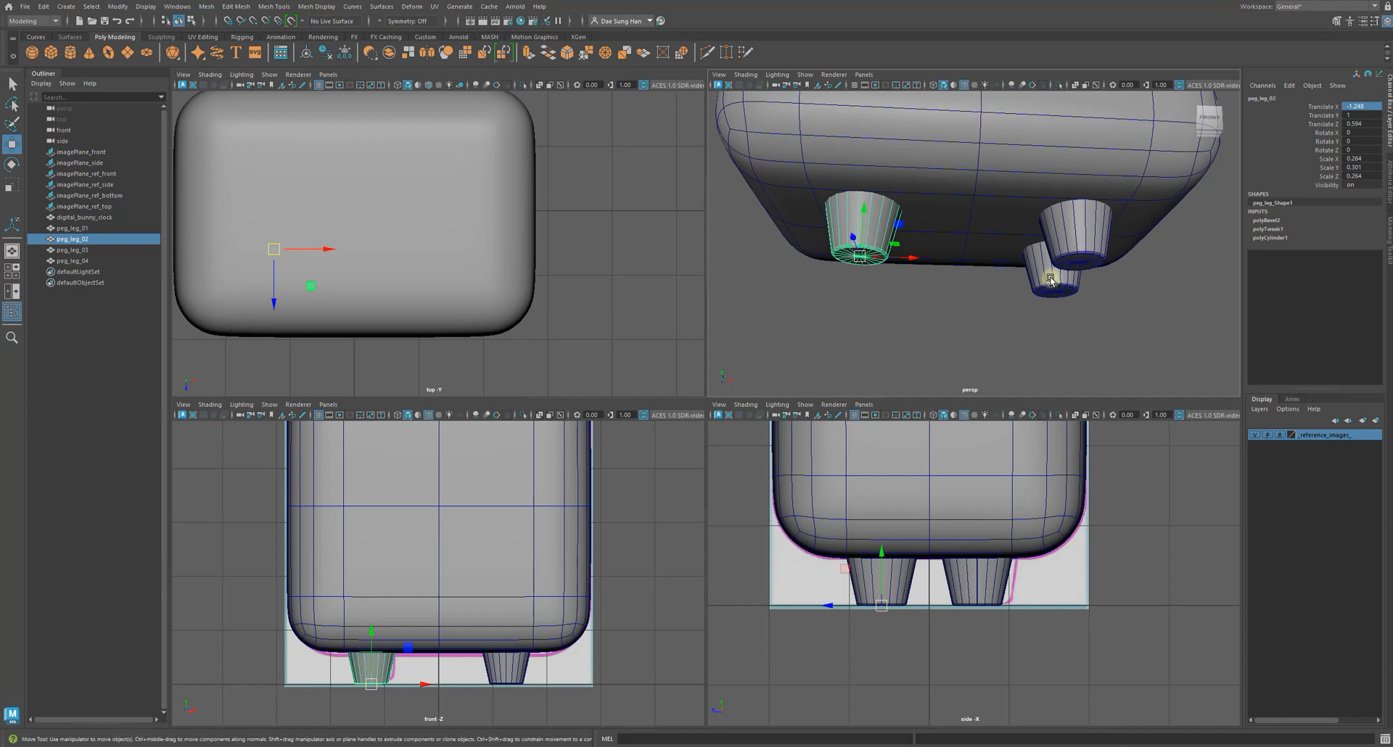
{"action": "left_click", "coordinate": [87, 262]}
{"action": "mouse_move", "coordinate": [1021, 261]}
{"action": "left_mouse_down", "text": "alt"}
{"action": "mouse_move", "coordinate": [1034, 270]}
{"action": "mouse_move", "coordinate": [1028, 259]}
{"action": "left_mouse_up", "text": "alt"}
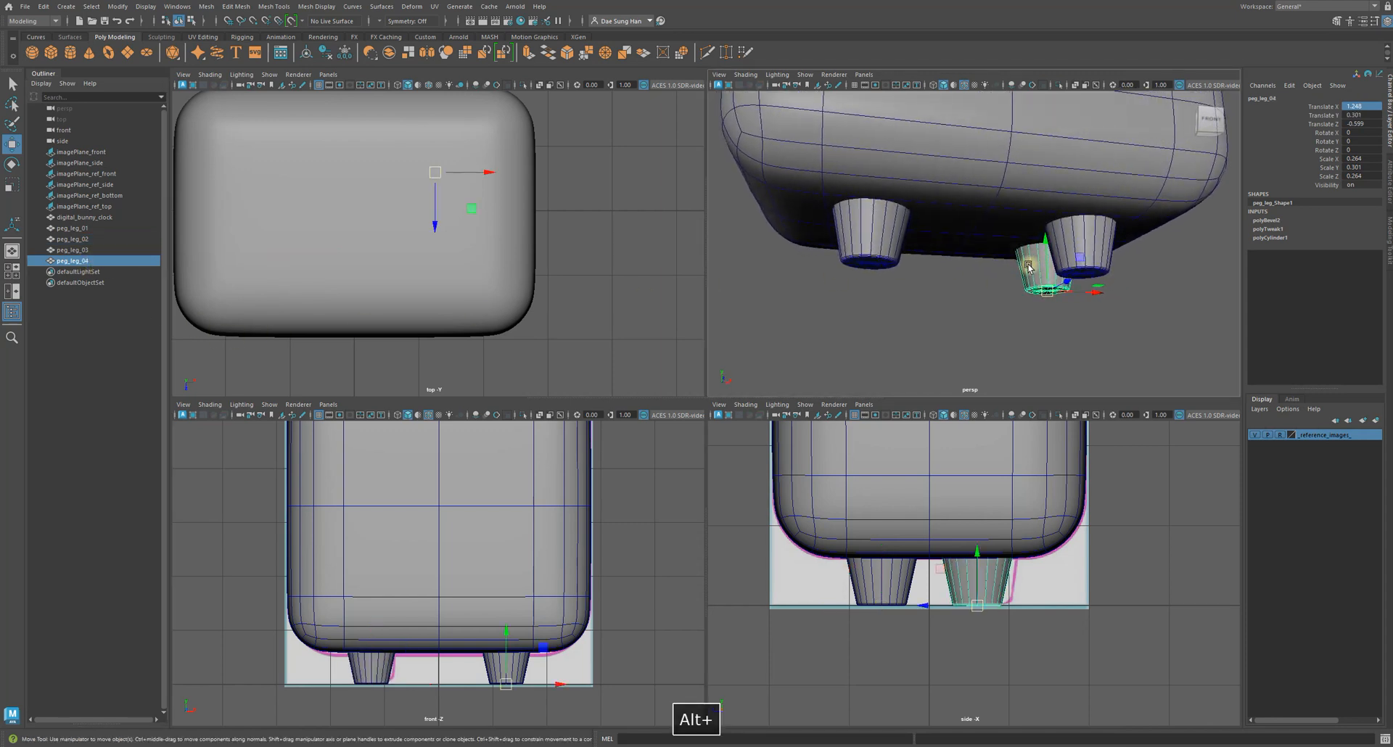
{"action": "left_click_drag", "start_coordinate": [1090, 293], "coordinate": [1011, 293]}
{"action": "key", "text": "z"}
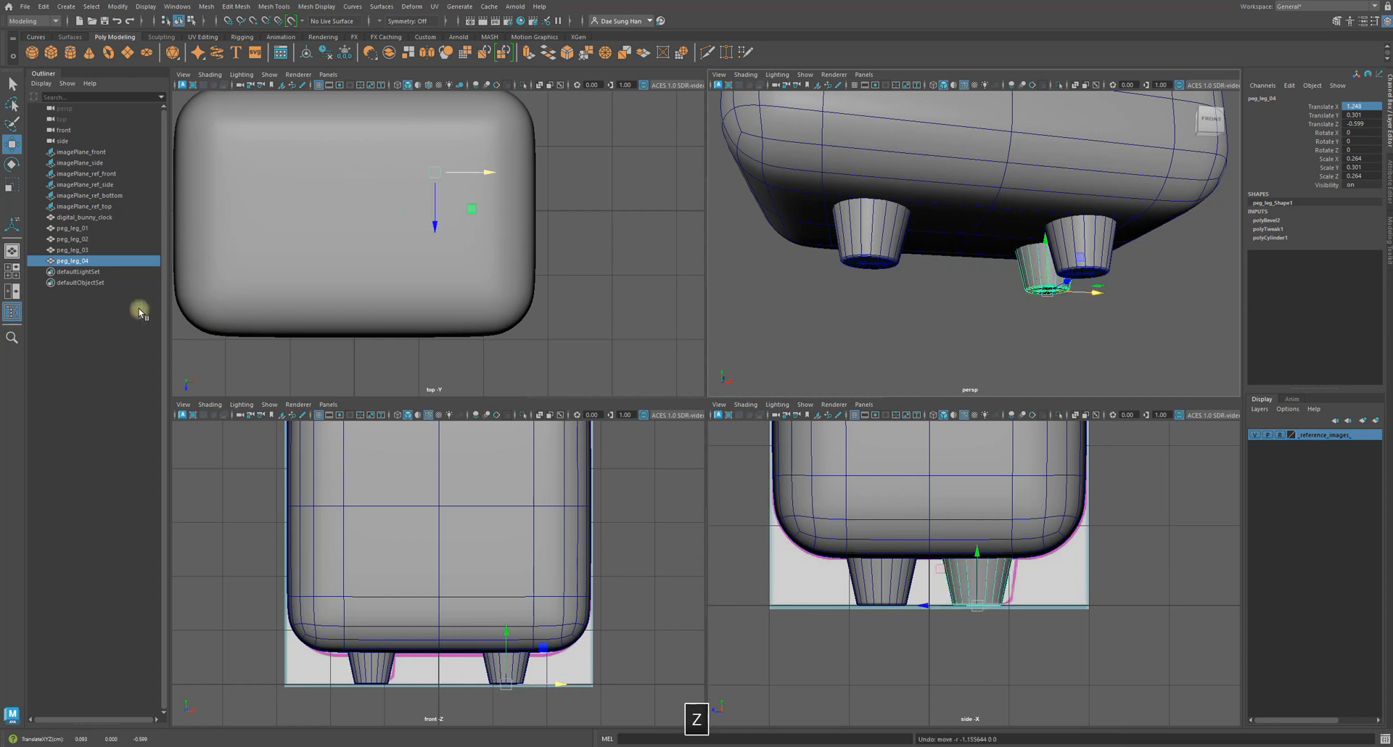
- Paste the copied value -1.248 as Translate X of peg_leg_04, placing it in line with peg_leg_02, and clear the selection
{"action": "left_click", "coordinate": [82, 261]}
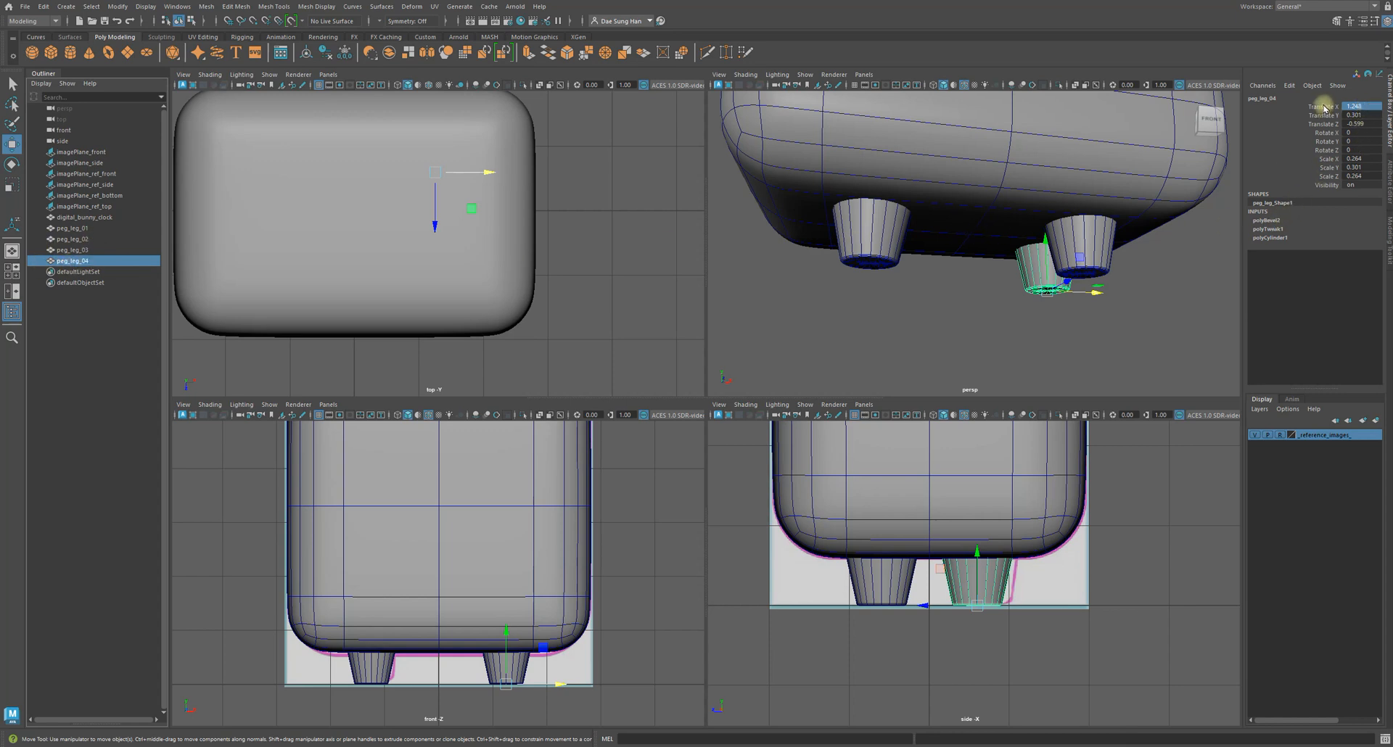
{"action": "double_click", "coordinate": [1368, 107]}
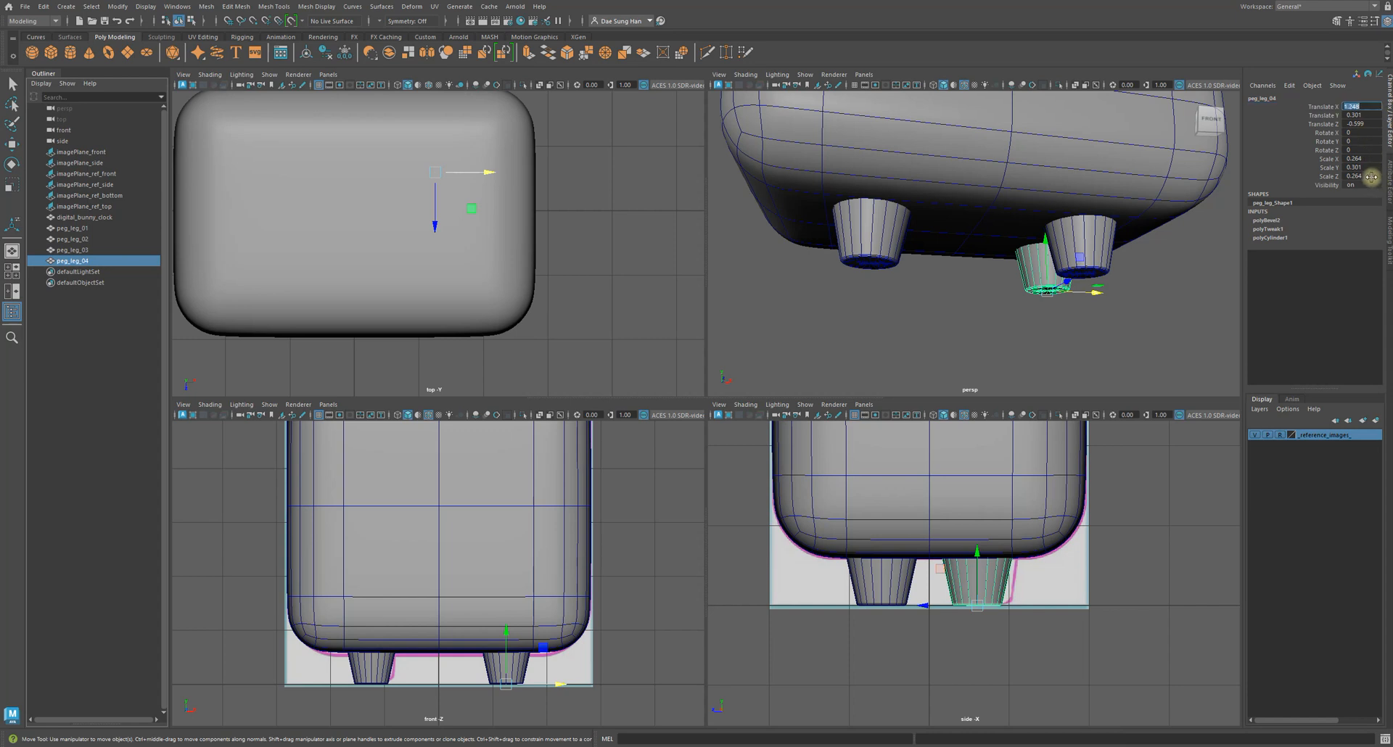
{"action": "key", "text": "ctrl+v"}
{"action": "key", "text": "Return"}
{"action": "left_click", "coordinate": [1053, 302]}
- Check the placement of the four peg legs from below and from the side in a full-size perspective view
{"action": "left_click_drag", "start_coordinate": [1053, 302], "coordinate": [965, 316], "text": "alt"}
{"action": "key", "text": "space"}
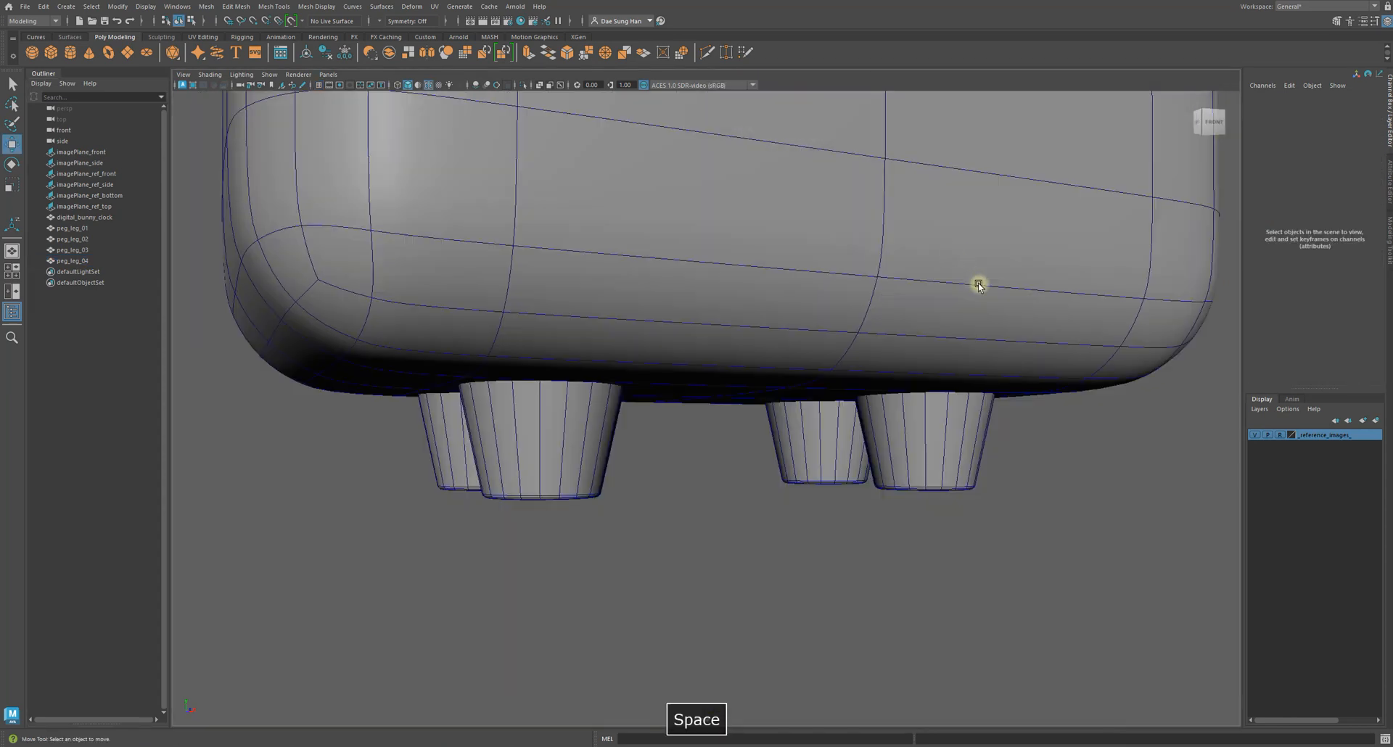
{"action": "left_click_drag", "start_coordinate": [967, 271], "coordinate": [898, 239], "text": "alt"}
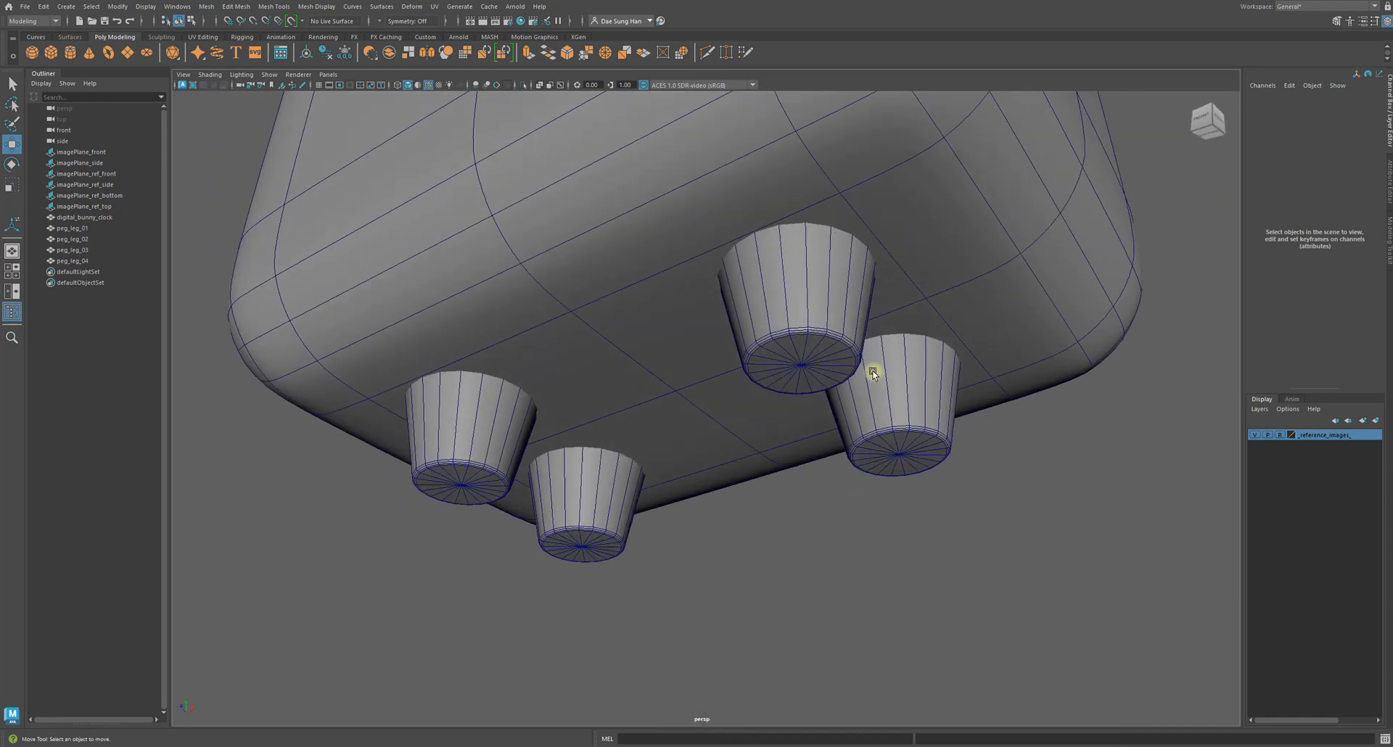
{"action": "left_click_drag", "start_coordinate": [858, 389], "coordinate": [709, 317], "text": "alt"}
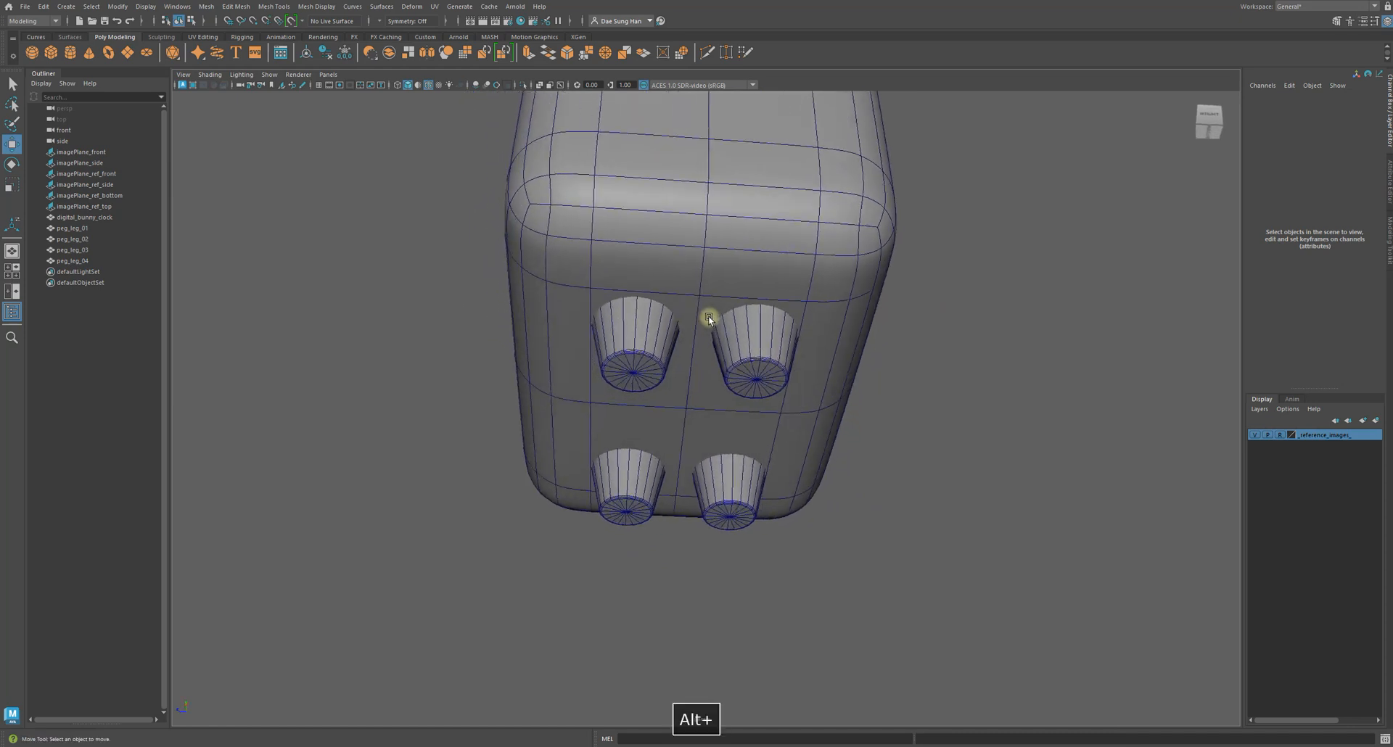
{"action": "mouse_move", "coordinate": [793, 386]}
{"action": "left_mouse_down", "text": "alt"}
{"action": "mouse_move", "coordinate": [783, 346]}
{"action": "mouse_move", "coordinate": [781, 389]}
{"action": "left_mouse_up", "text": "alt"}
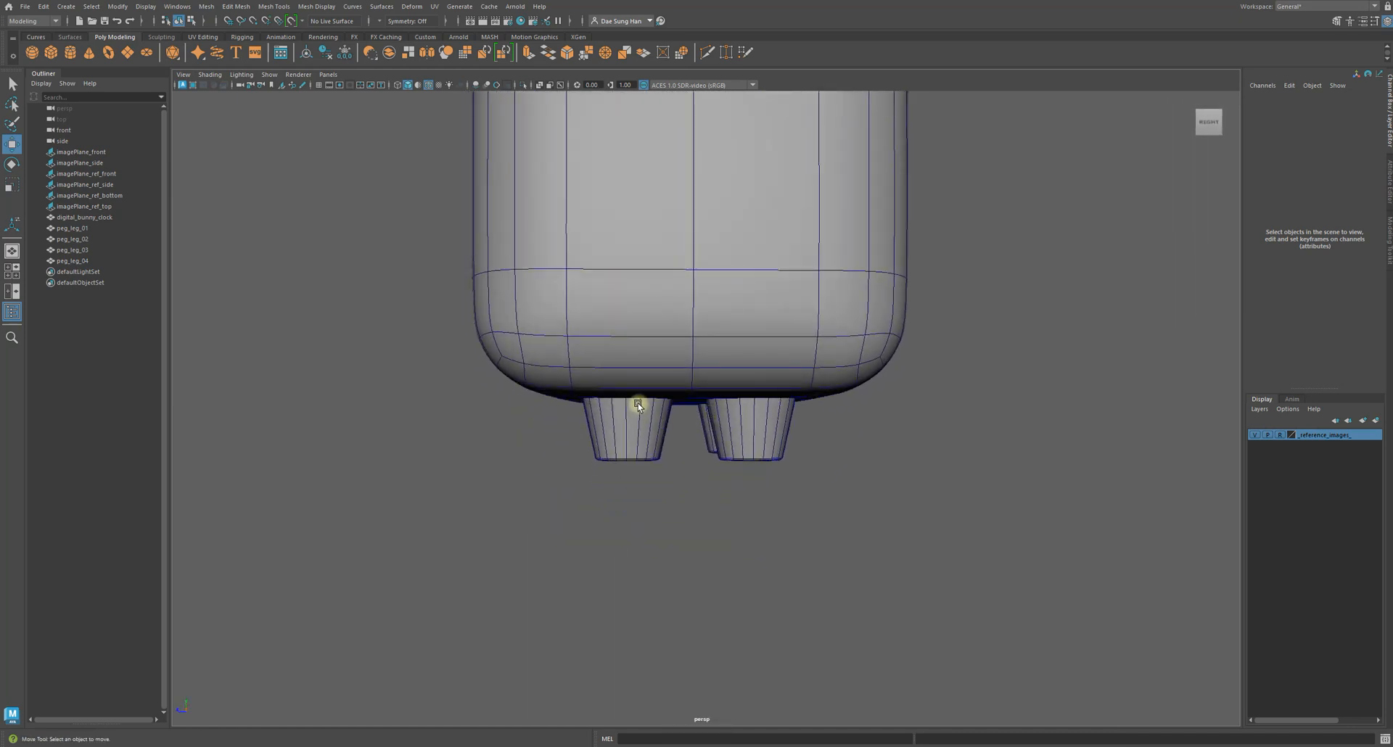
{"action": "left_click_drag", "start_coordinate": [799, 428], "coordinate": [773, 393], "text": "alt"}
- Compare the front and back legs with the body's edge lines and the reference outline in the side view
{"action": "key", "text": "space"}
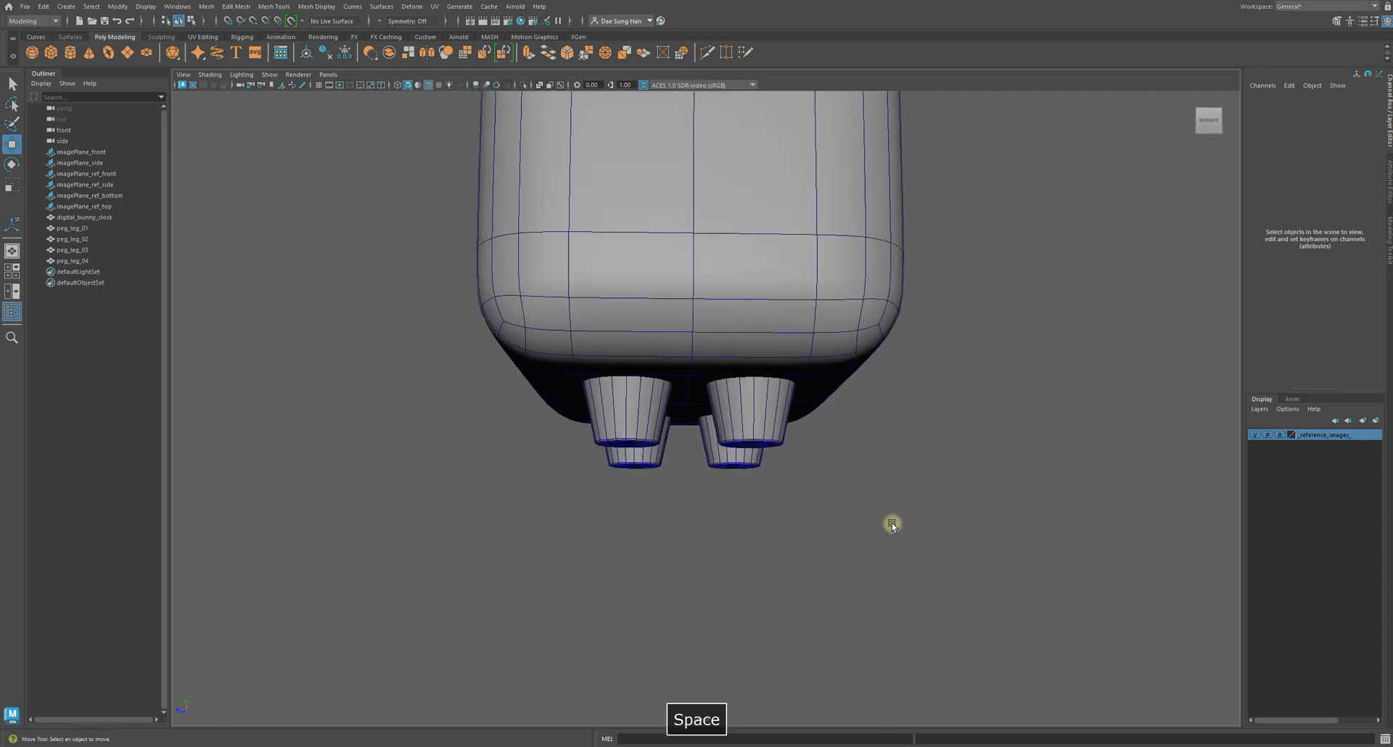
{"action": "middle_click_drag", "start_coordinate": [924, 507], "coordinate": [989, 523], "text": "alt"}
{"action": "key", "text": "space"}
{"action": "right_click_drag", "start_coordinate": [919, 460], "coordinate": [793, 438], "text": "alt"}
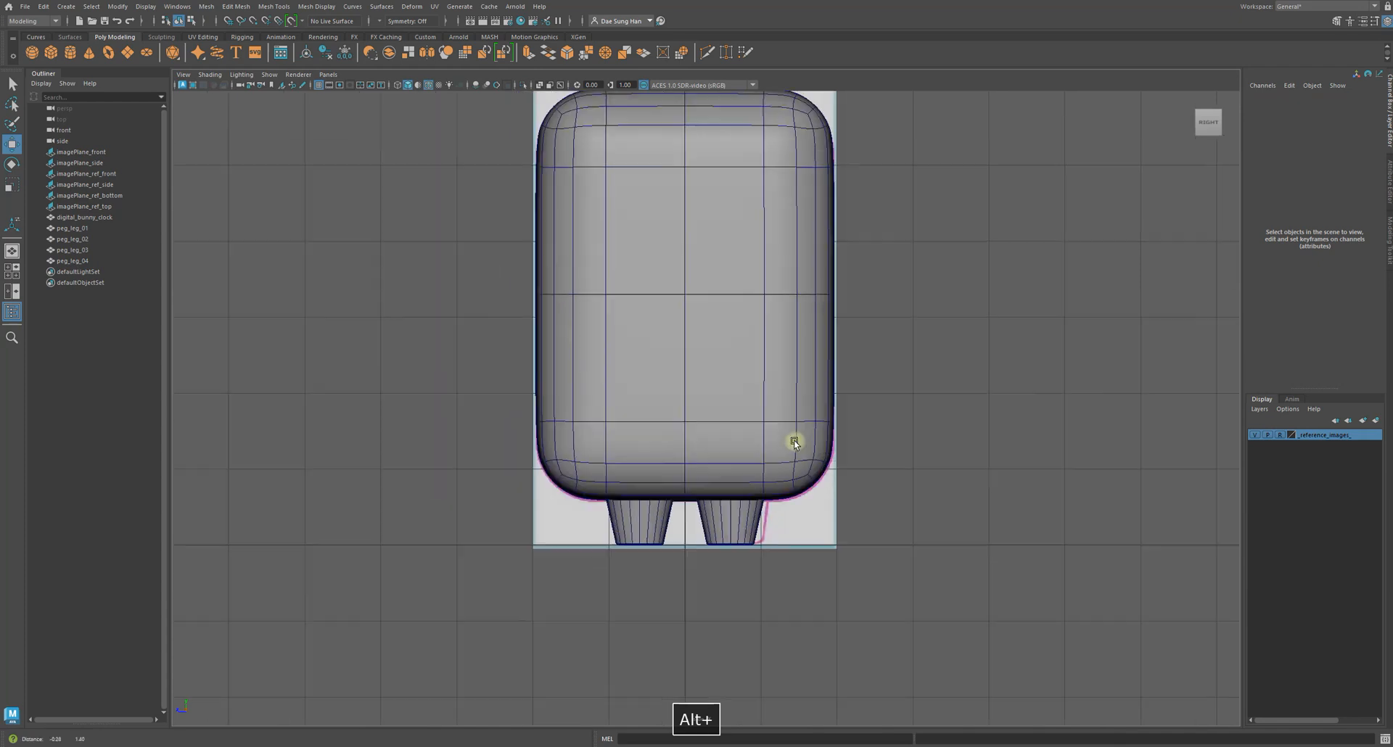
{"action": "middle_click_drag", "start_coordinate": [793, 438], "coordinate": [802, 454], "text": "alt"}
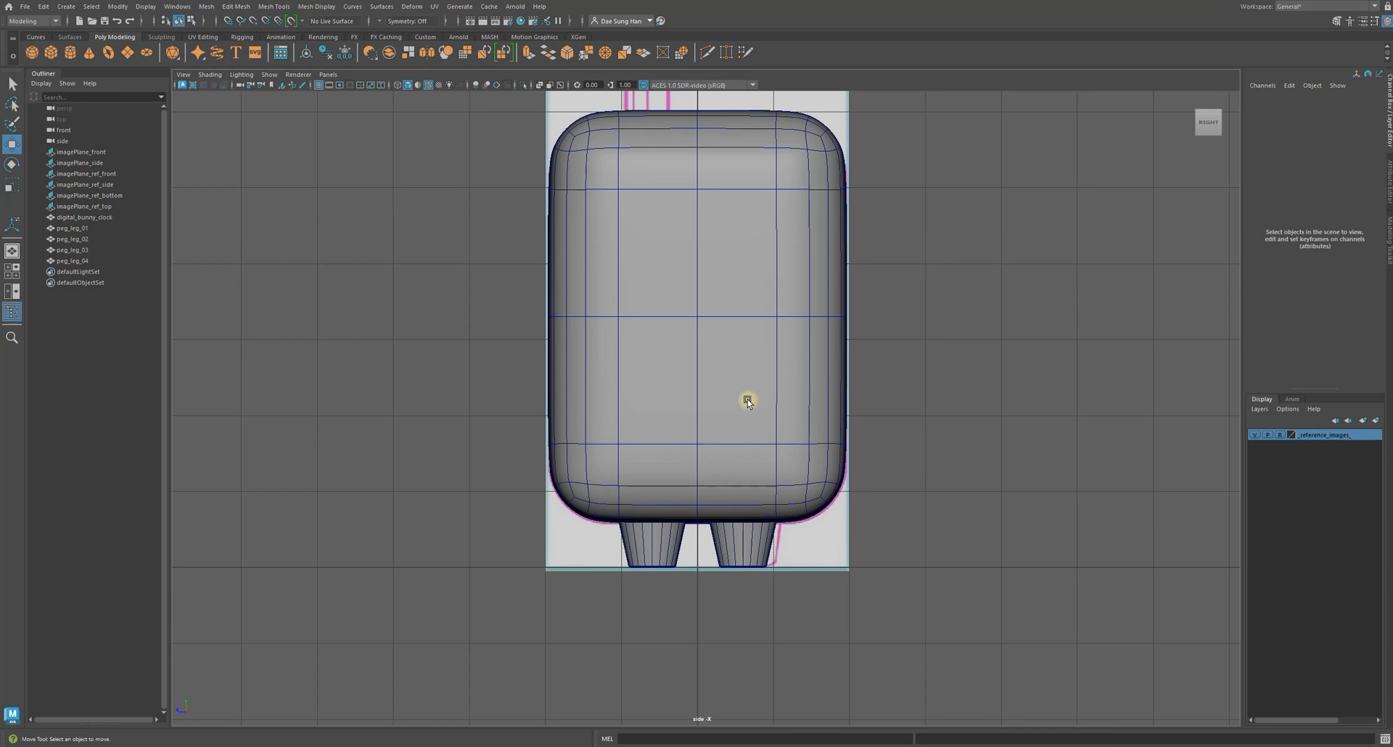
{"action": "right_click_drag", "start_coordinate": [760, 510], "coordinate": [833, 528], "text": "alt"}
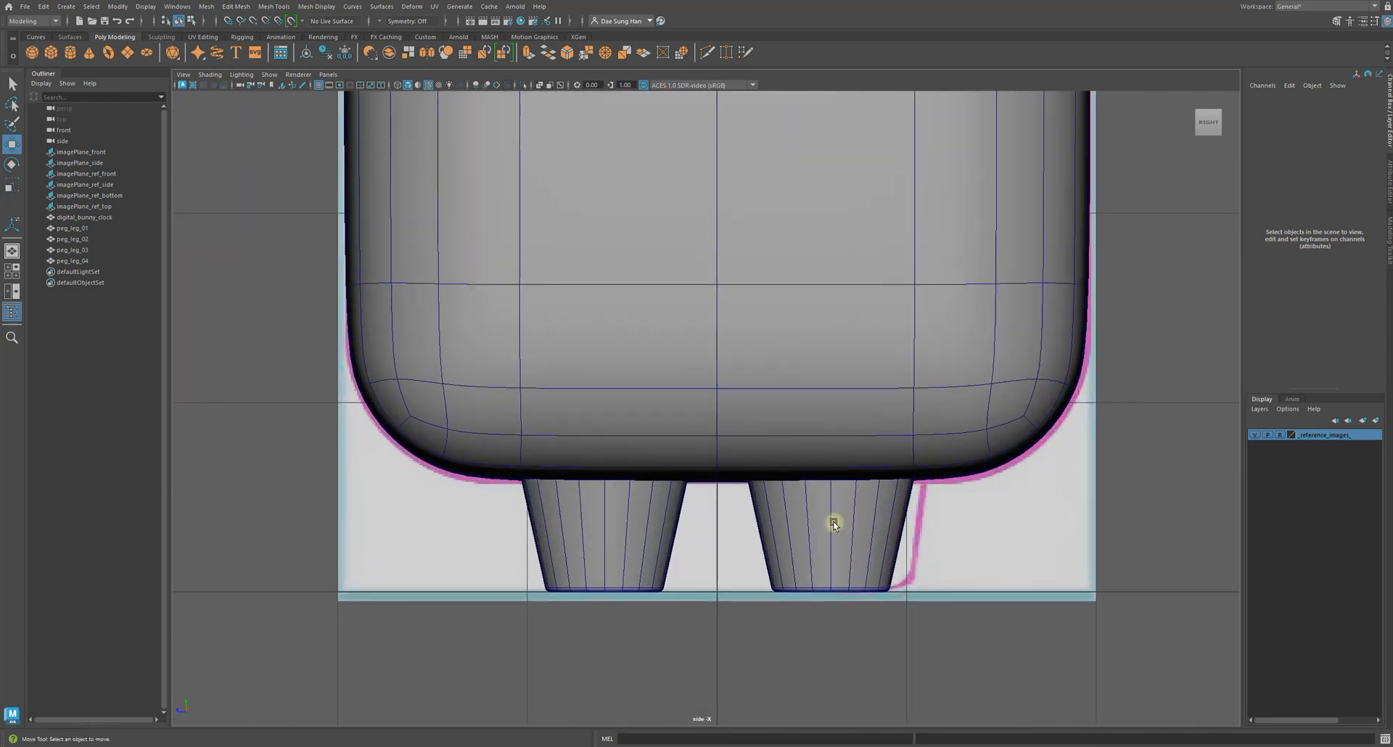
- Select peg_leg_01, review the Duplicate Special options used for instancing, and close the dialog without applying it
{"action": "left_click", "coordinate": [857, 534]}
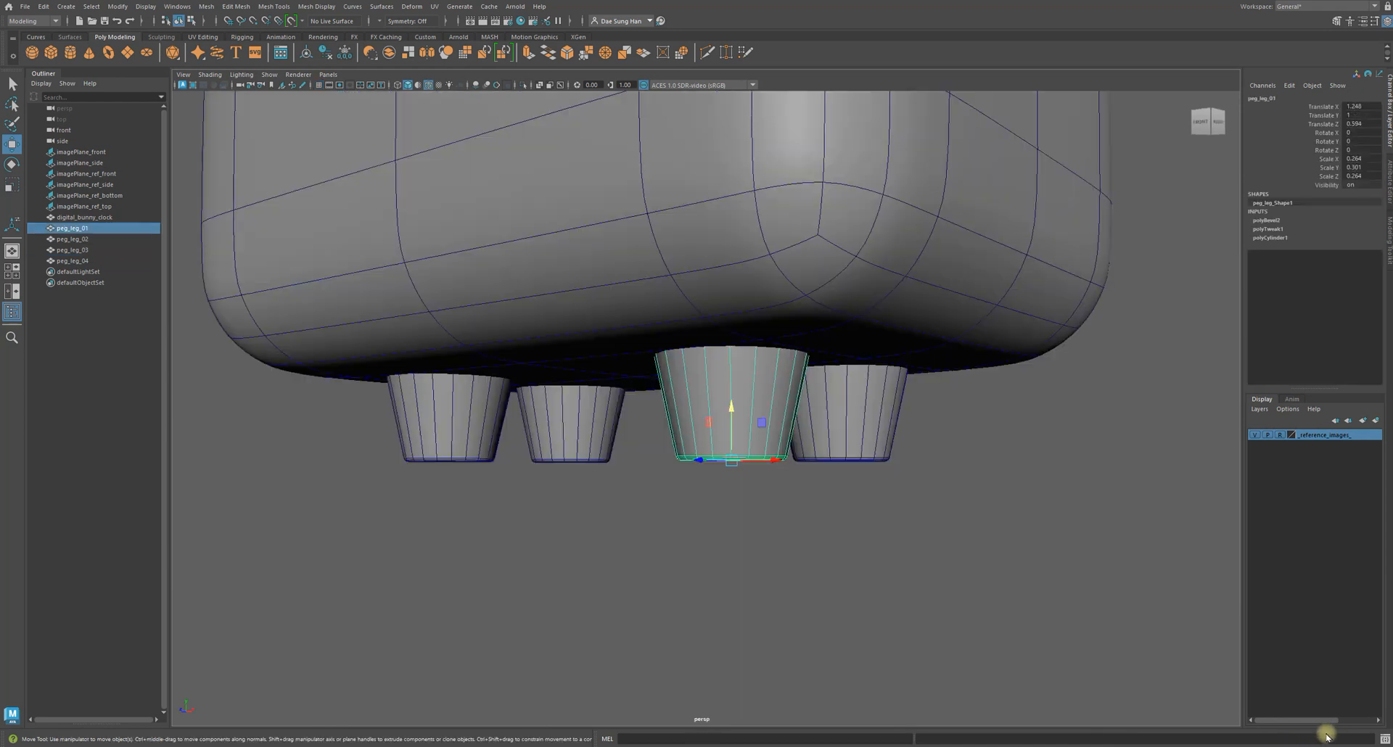
{"action": "left_click_drag", "start_coordinate": [682, 417], "coordinate": [827, 427], "text": "alt"}
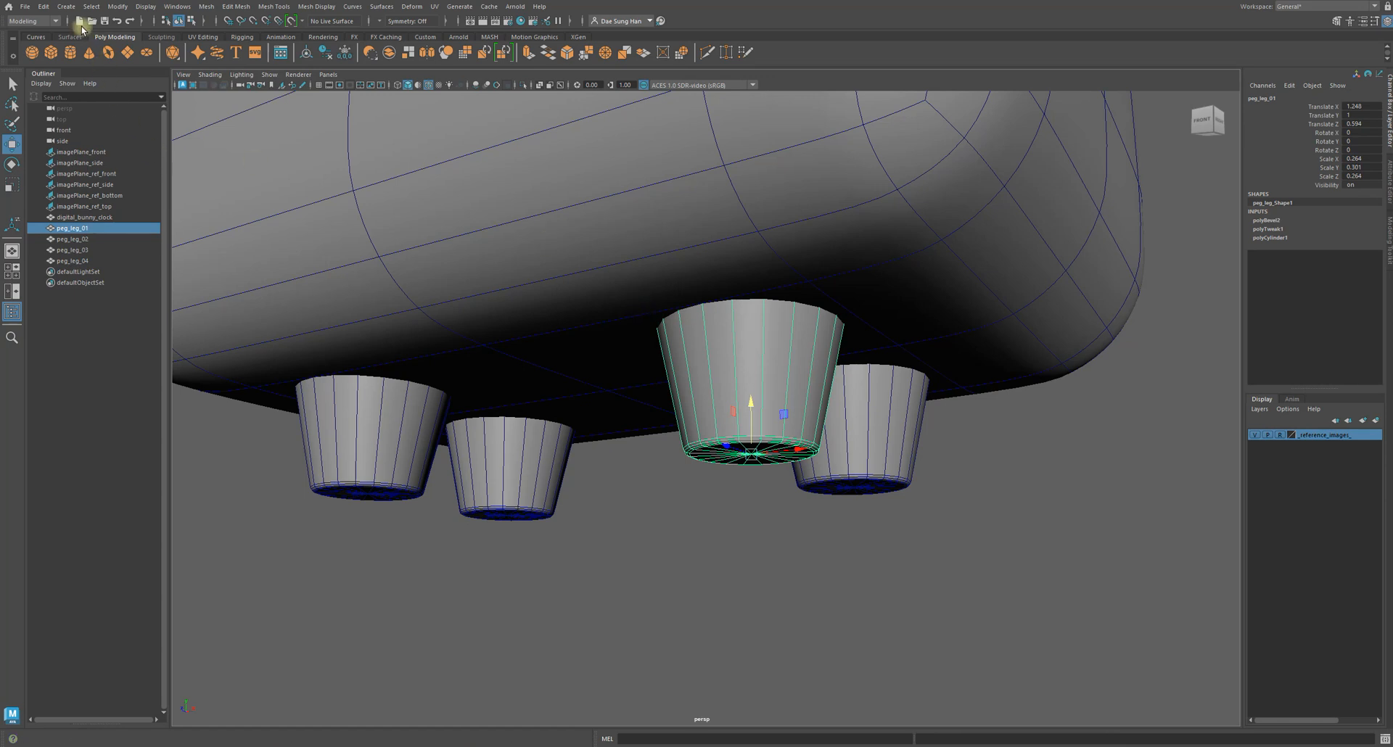
{"action": "left_click", "coordinate": [46, 6]}
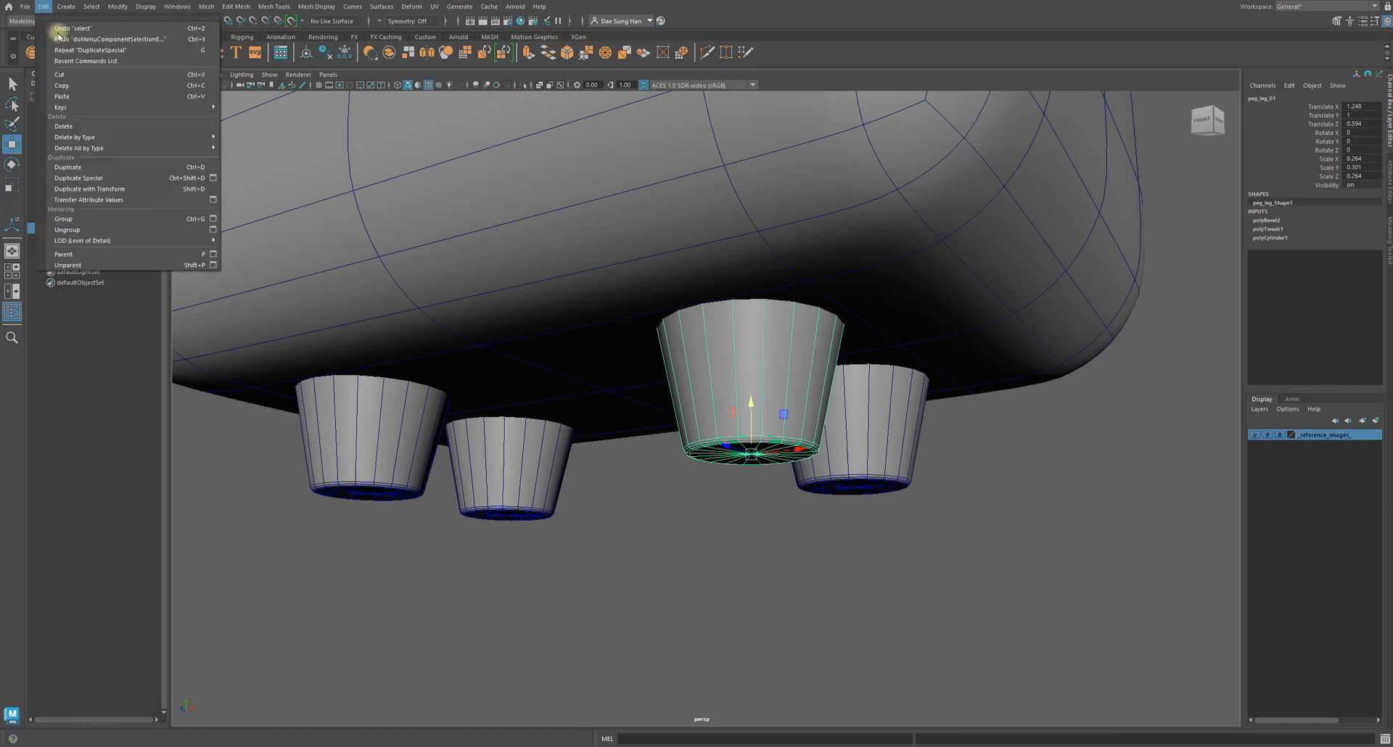
{"action": "left_click", "coordinate": [211, 178]}
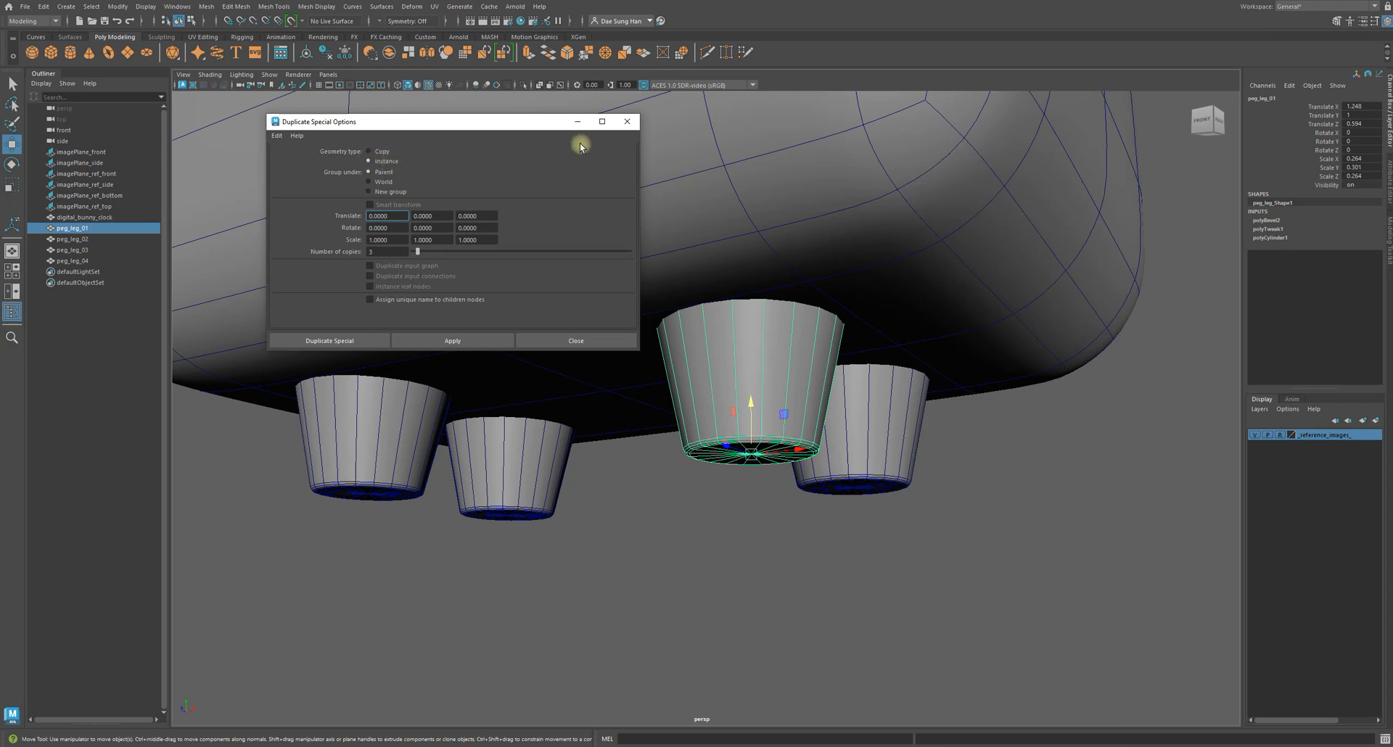
{"action": "left_click", "coordinate": [627, 123]}
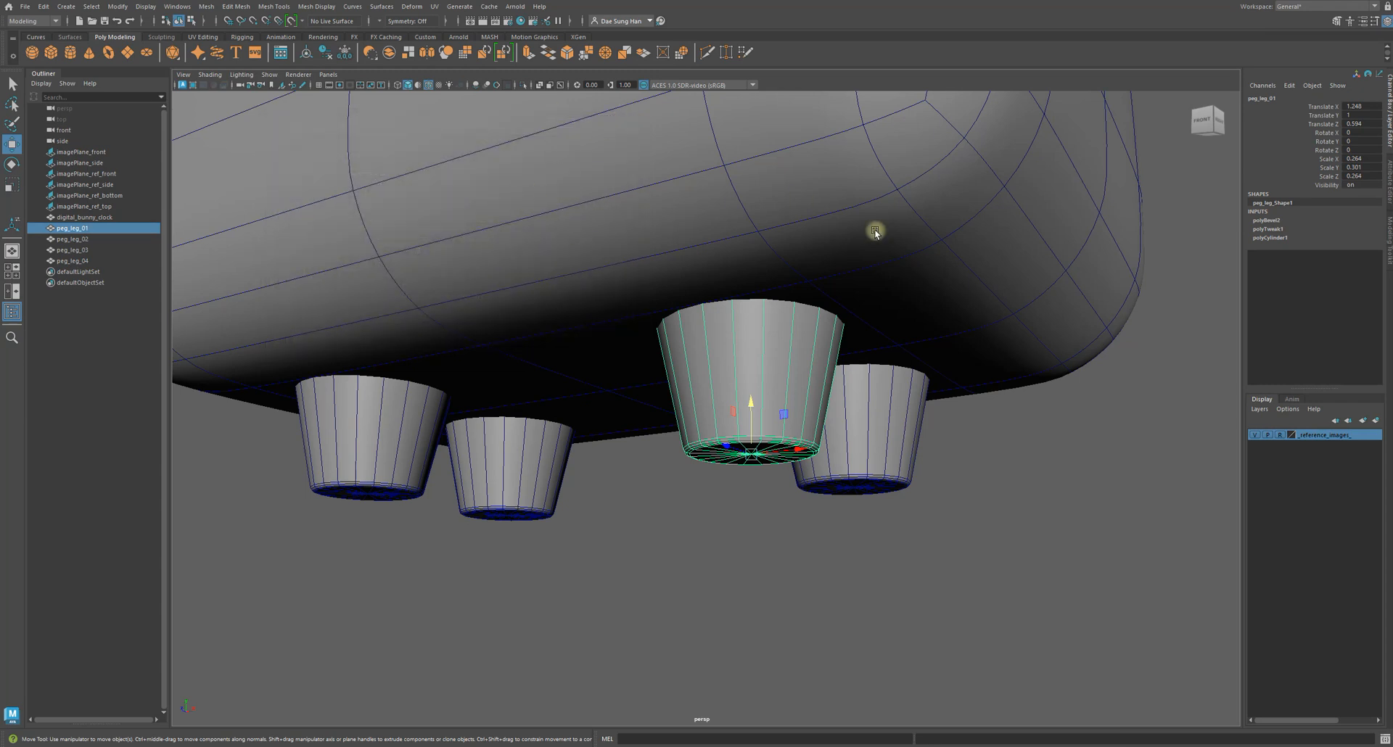
{"action": "left_click_drag", "start_coordinate": [708, 392], "coordinate": [795, 398], "text": "alt"}
{"action": "right_click_drag", "start_coordinate": [795, 398], "coordinate": [799, 402], "text": "alt"}
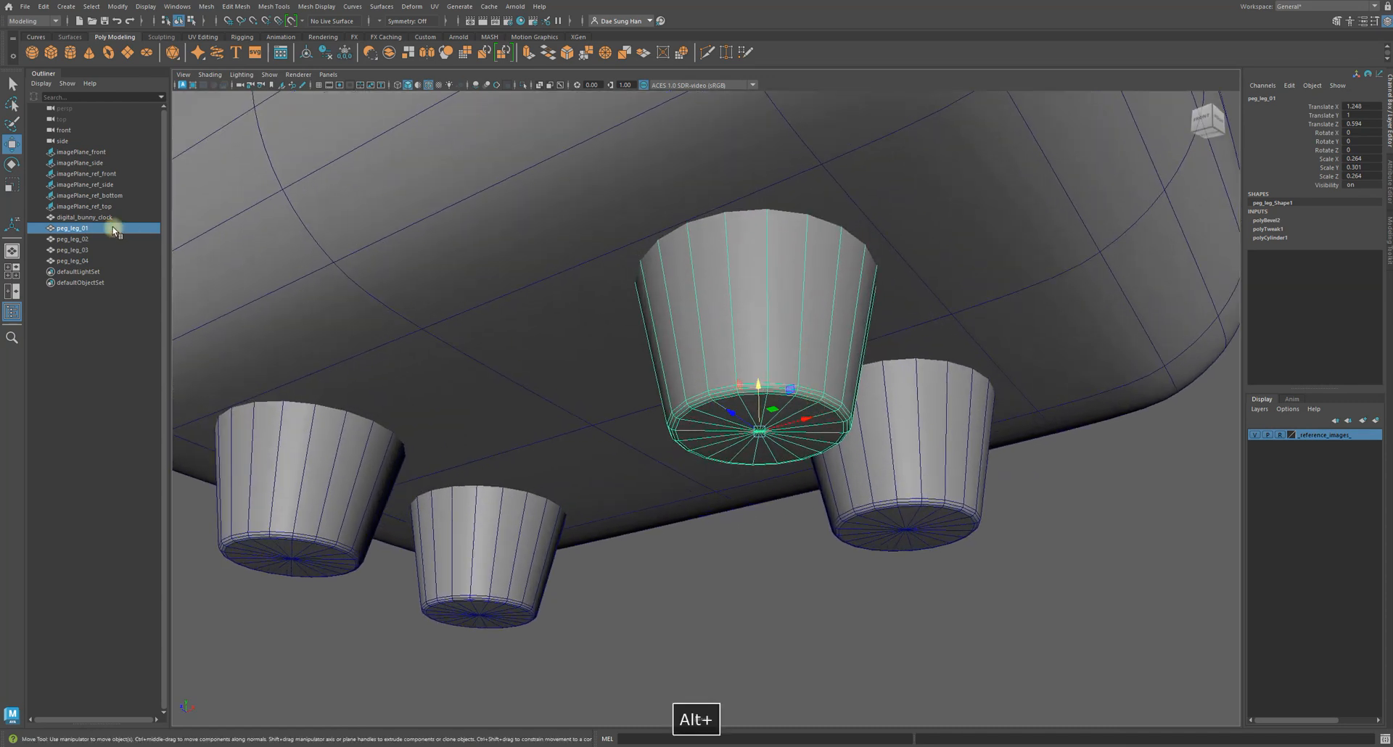
{"action": "key", "text": "z"}
{"action": "key", "text": "z"}
{"action": "key", "text": "z"}
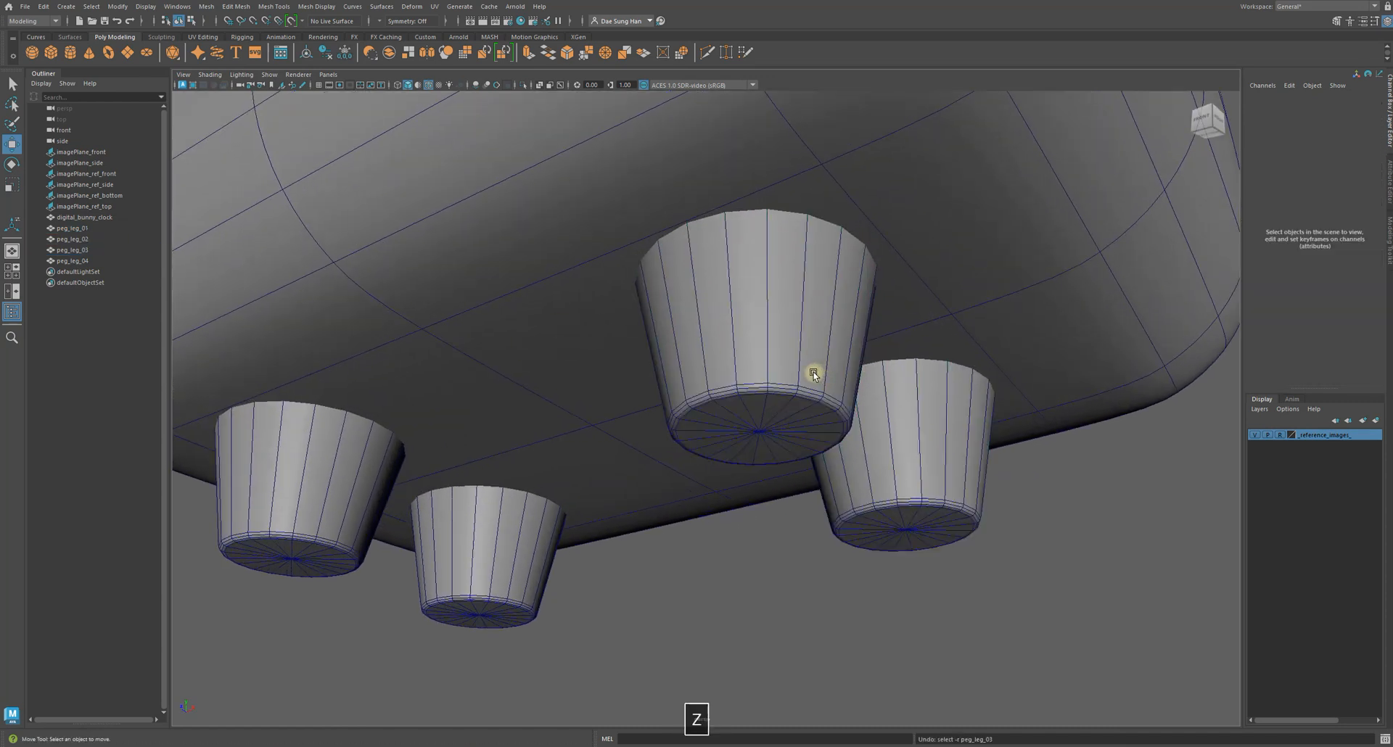
{"action": "key", "text": "shift+z"}
{"action": "key", "text": "shift+z"}
{"action": "key", "text": "shift+z"}
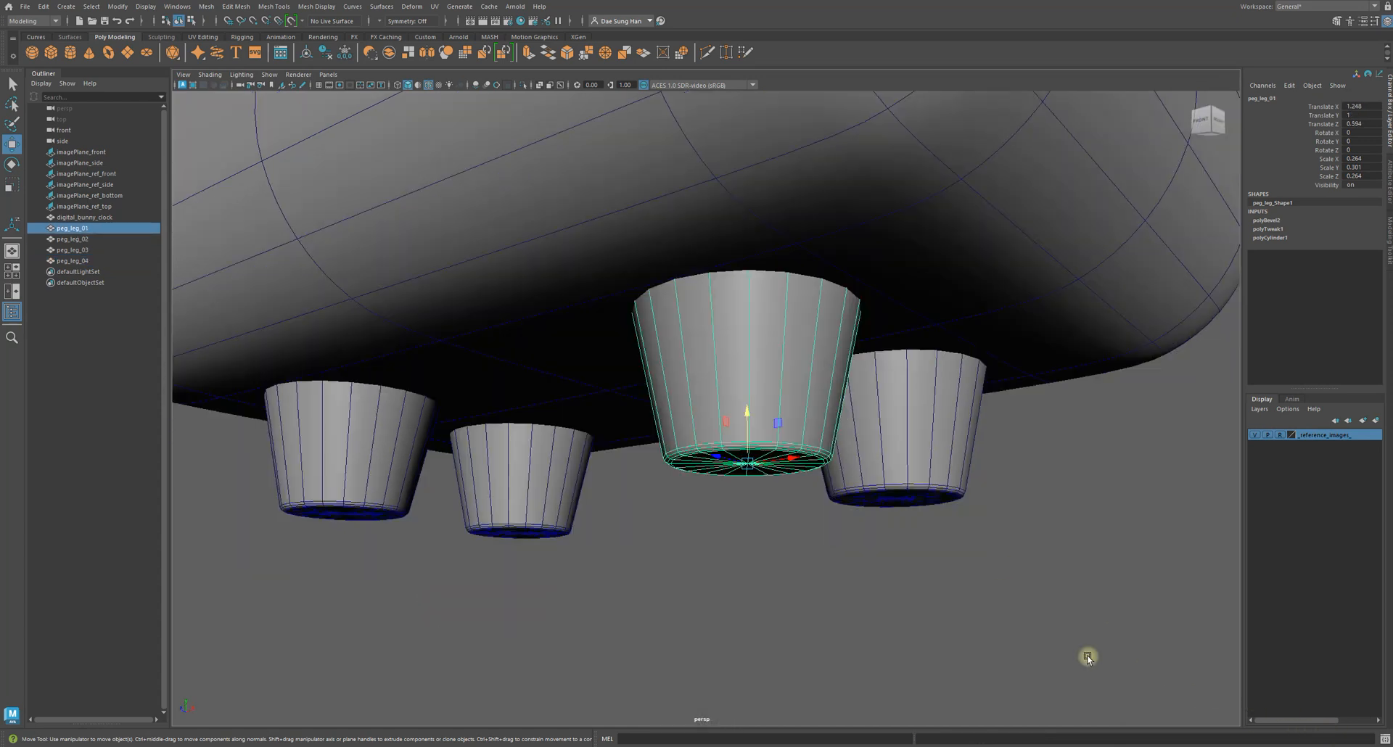
- Examine the pivot at the base of peg_leg_01 and the spacing of the surrounding legs in the perspective view
{"action": "scroll", "coordinate": [747, 441], "scroll_direction": "down", "scroll_amount": 2}
{"action": "left_click_drag", "start_coordinate": [717, 385], "coordinate": [756, 354], "text": "alt"}
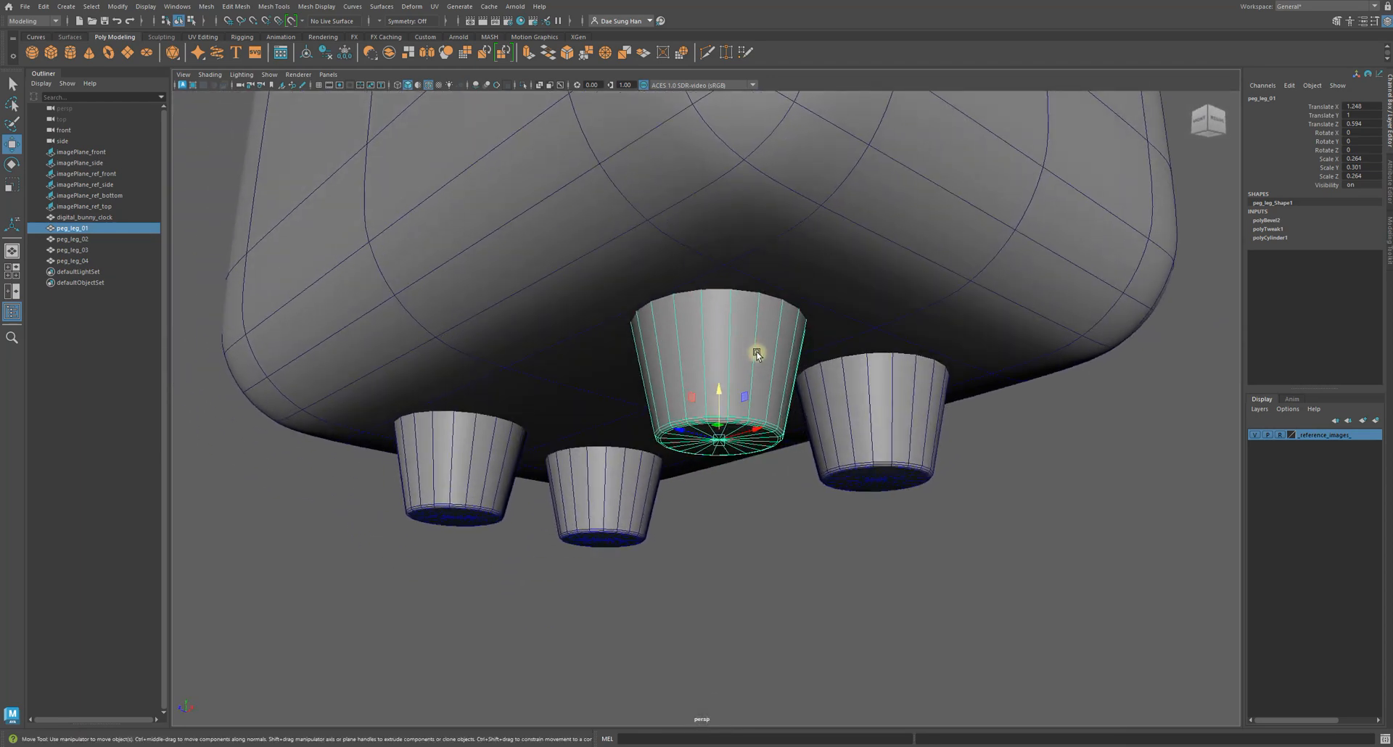
{"action": "left_click_drag", "start_coordinate": [733, 340], "coordinate": [840, 480], "text": "alt"}
{"action": "key", "text": "w"}
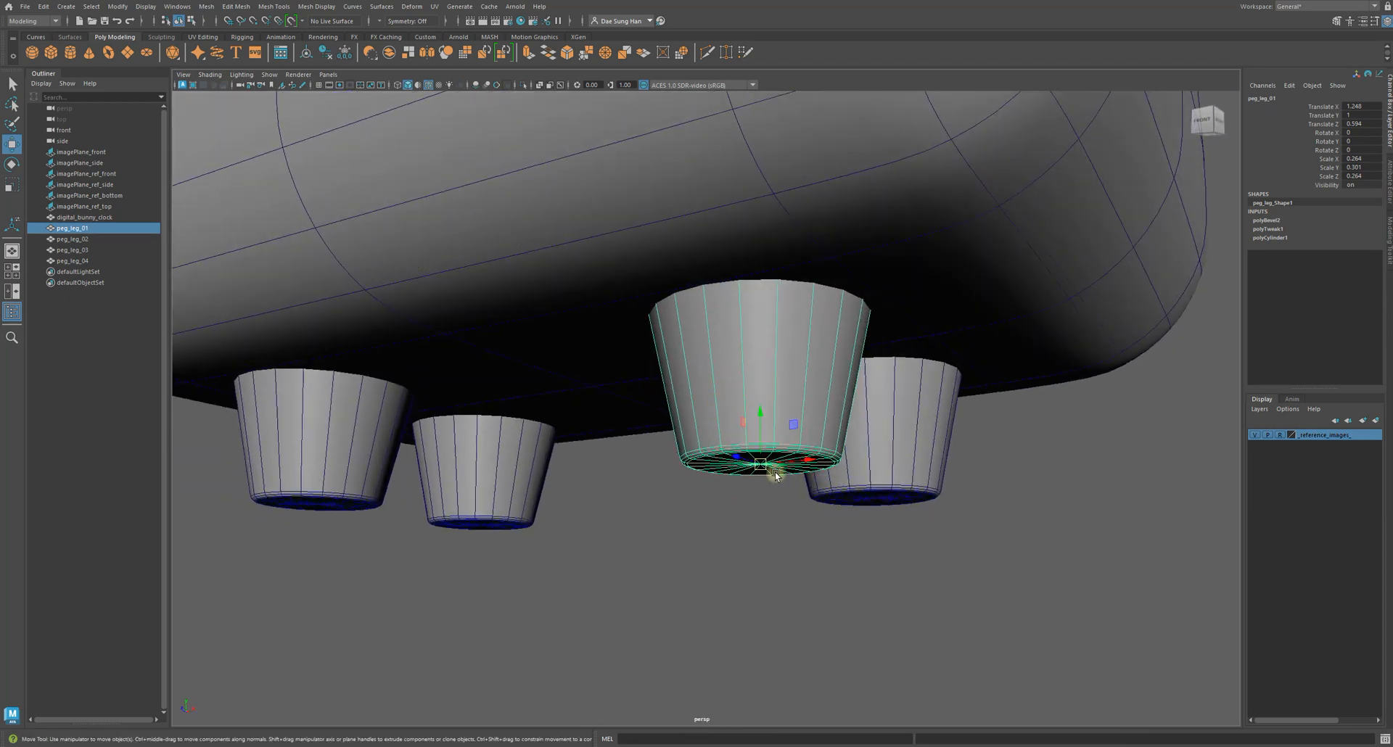
{"action": "left_click_drag", "start_coordinate": [759, 461], "coordinate": [811, 527], "text": "alt"}
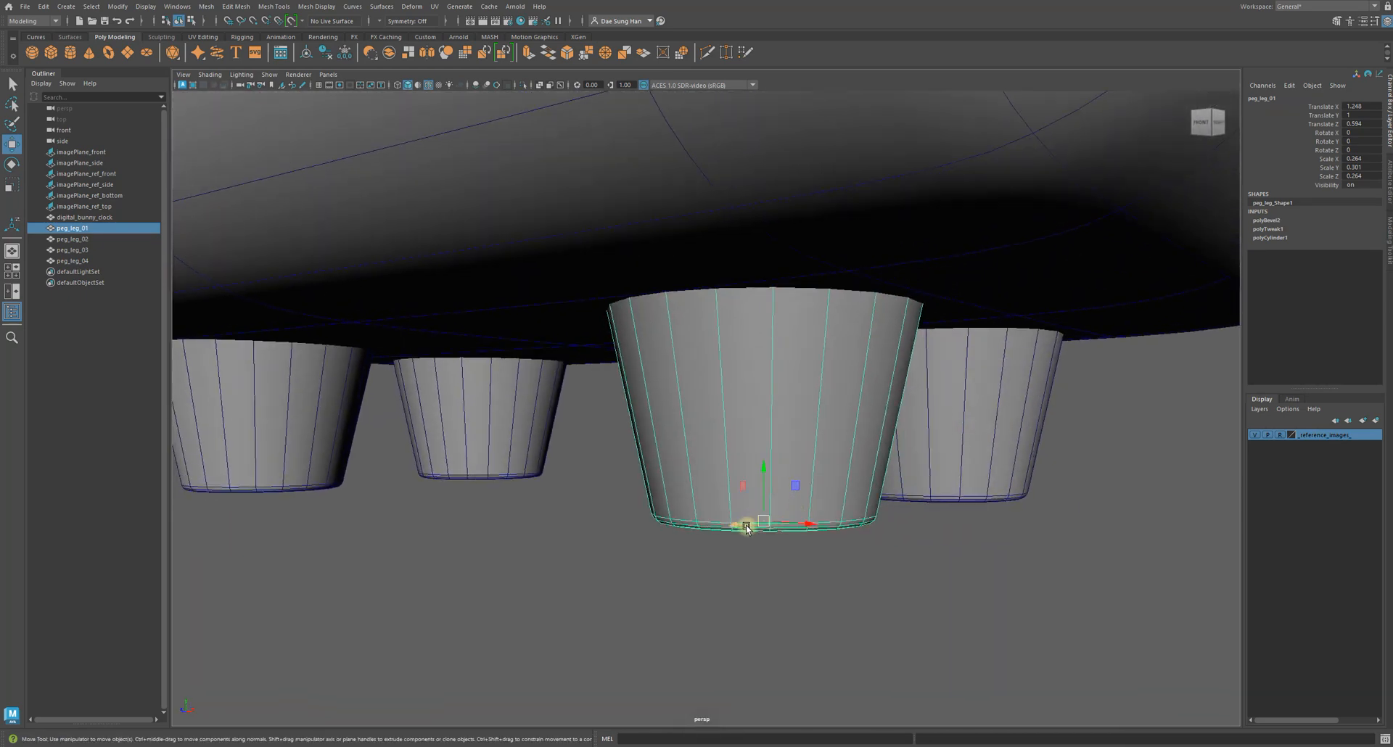
{"action": "left_click_drag", "start_coordinate": [762, 376], "coordinate": [708, 379], "text": "alt"}
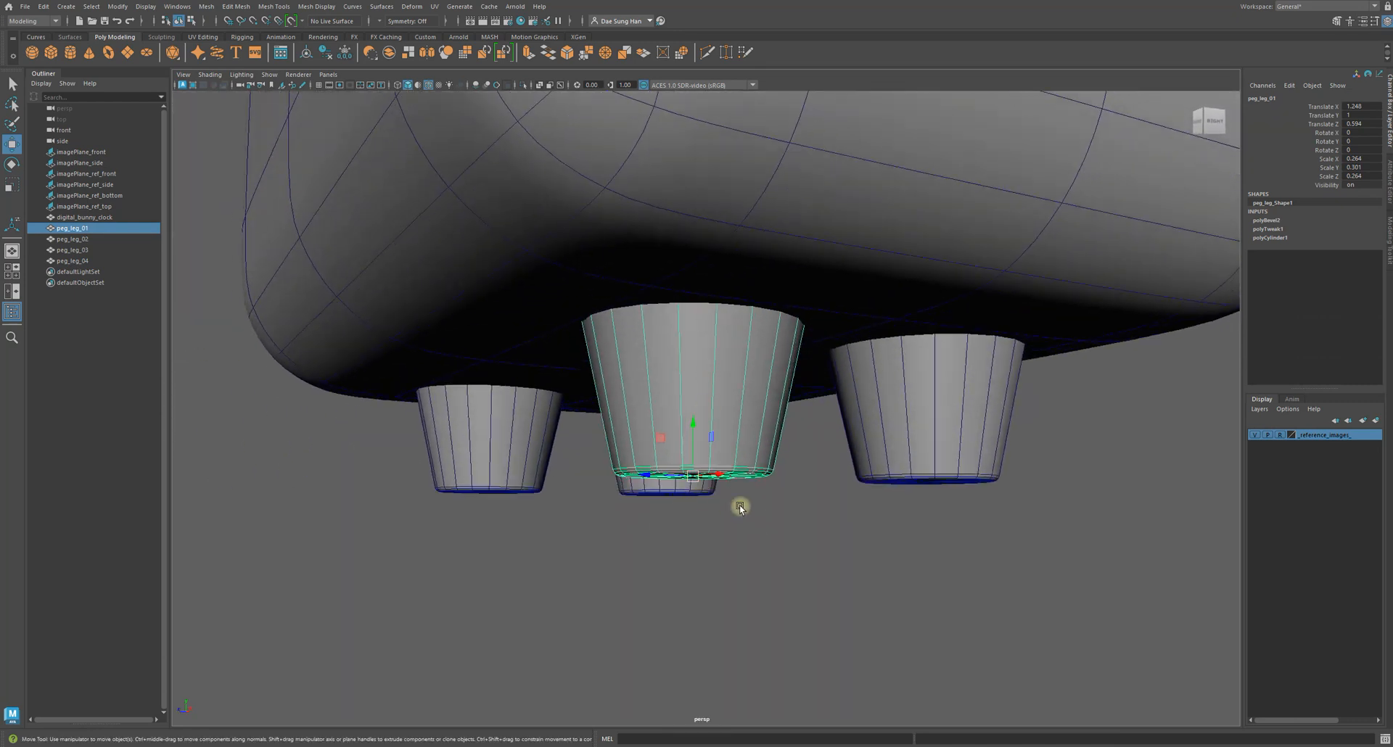
- Inspect the legs in the four-view layout and return to a full-size perspective view of peg_leg_01
{"action": "key", "text": "space"}
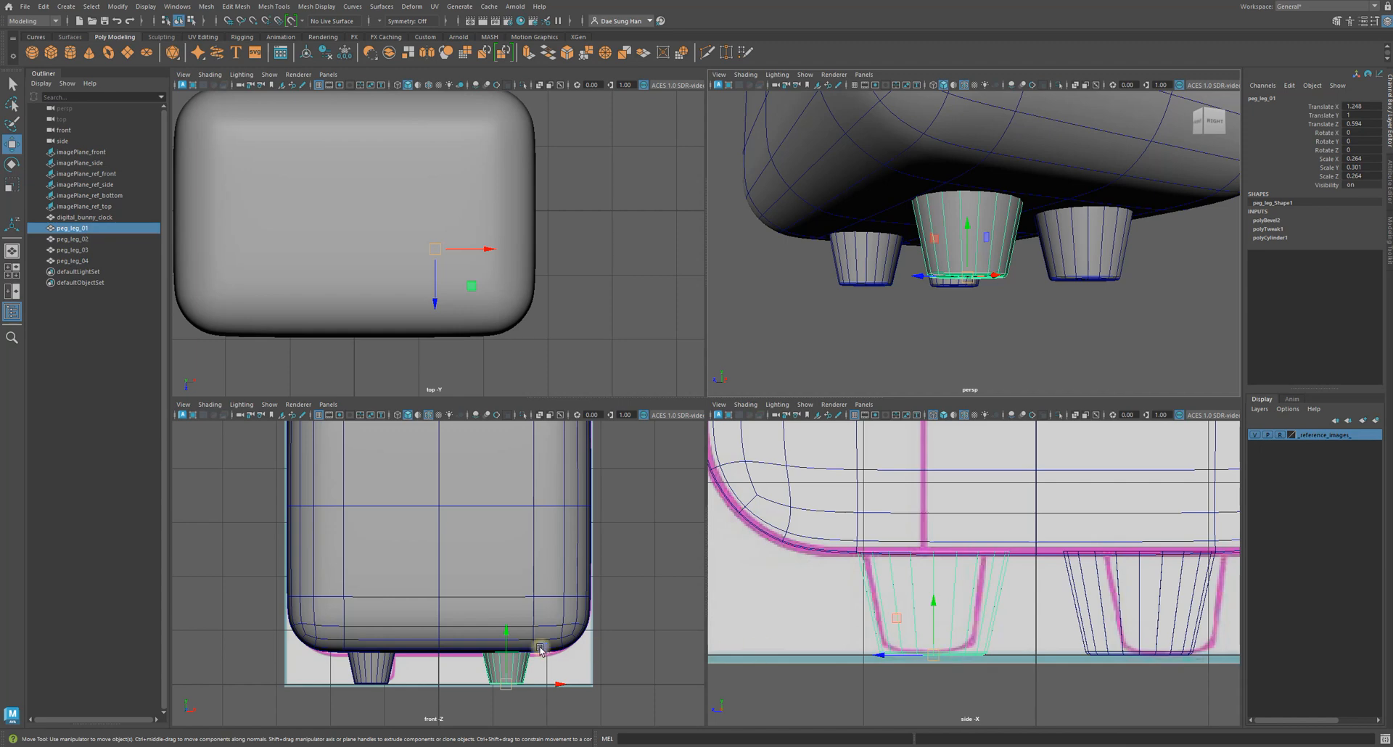
{"action": "middle_click_drag", "start_coordinate": [468, 629], "coordinate": [388, 537], "text": "alt"}
{"action": "right_click_drag", "start_coordinate": [389, 538], "coordinate": [404, 609], "text": "alt"}
{"action": "left_click_drag", "start_coordinate": [716, 381], "coordinate": [785, 358], "text": "alt"}
{"action": "key", "text": "space"}
{"action": "right_click_drag", "start_coordinate": [754, 357], "coordinate": [652, 404], "text": "alt"}
{"action": "left_click_drag", "start_coordinate": [687, 415], "coordinate": [768, 414], "text": "alt"}
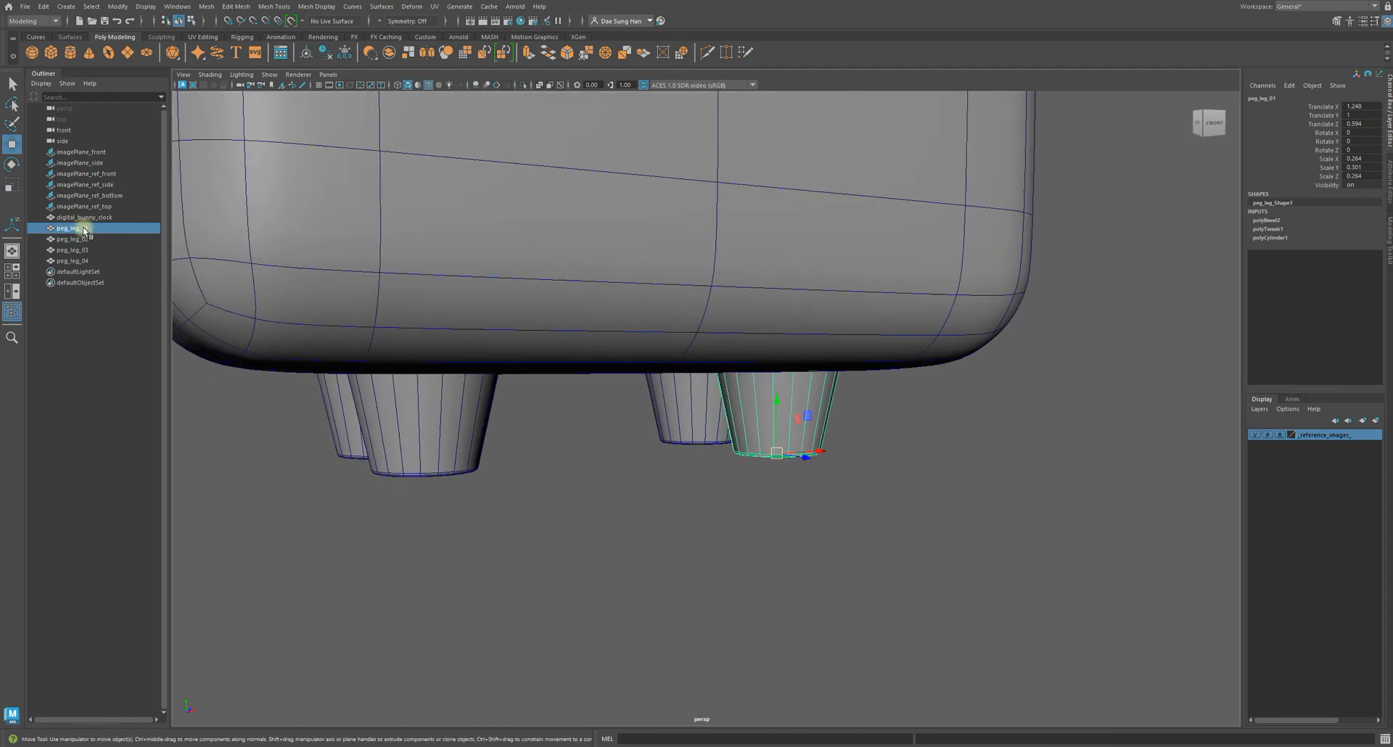
- Switch peg_leg_01 to vertex mode and select all of its vertices, checking the highlighted points on the instanced legs
{"action": "right_click", "coordinate": [794, 396]}
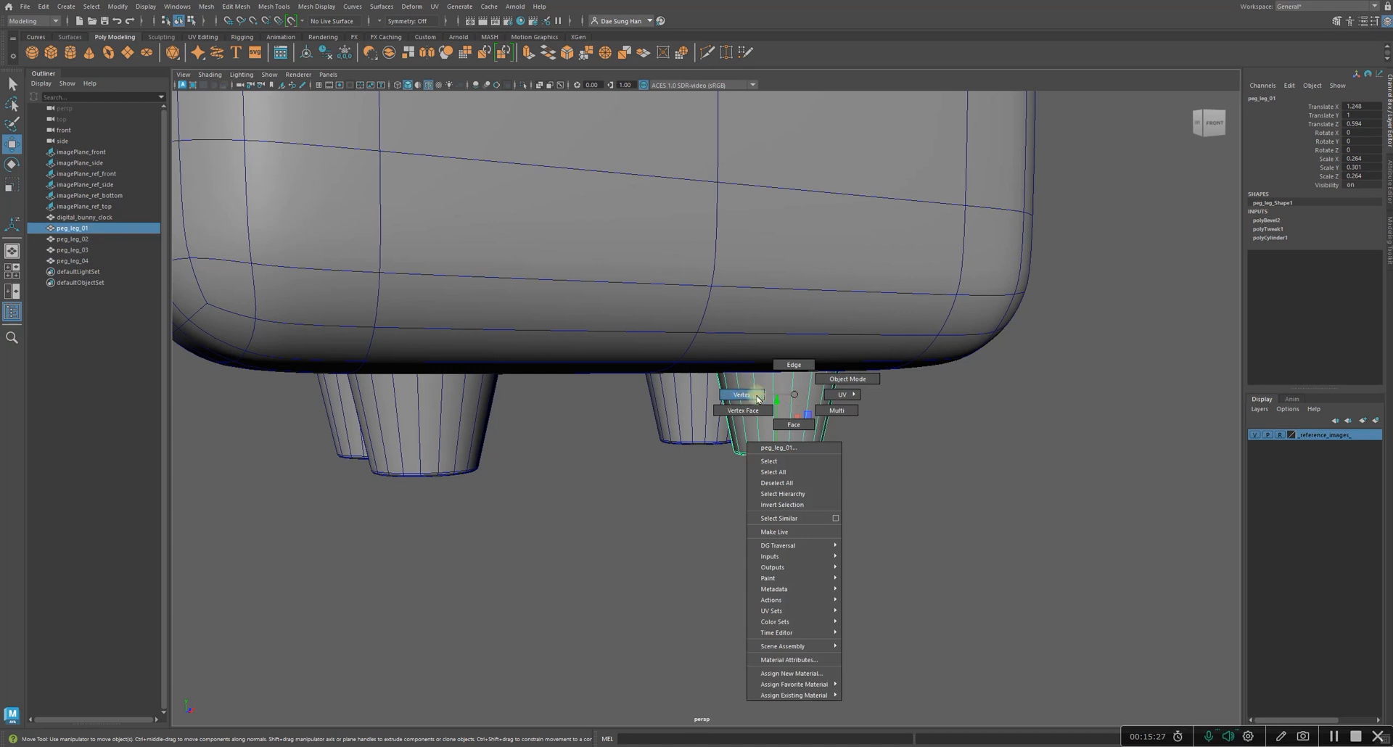
{"action": "left_click", "coordinate": [757, 398]}
{"action": "left_click_drag", "start_coordinate": [873, 511], "coordinate": [921, 548], "text": "alt"}
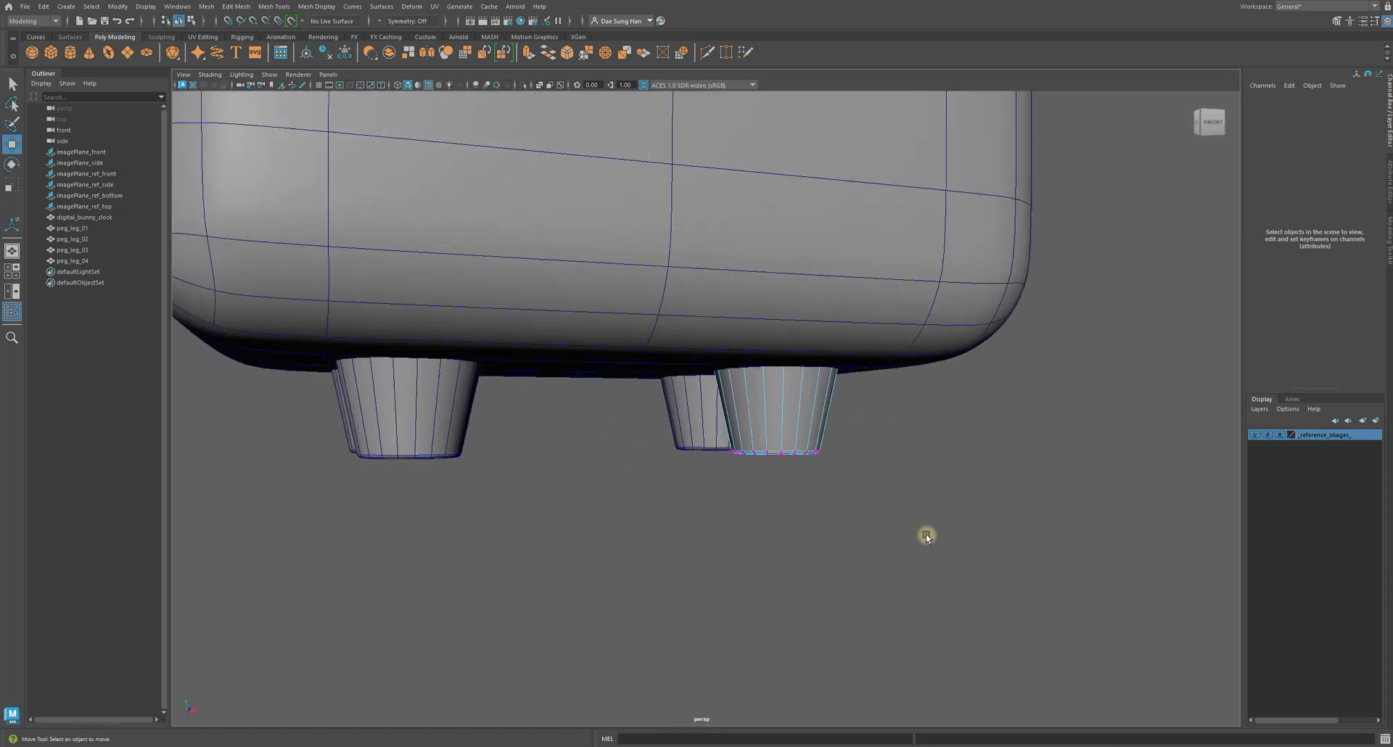
{"action": "left_click_drag", "start_coordinate": [897, 510], "coordinate": [644, 280]}
{"action": "left_click_drag", "start_coordinate": [769, 351], "coordinate": [553, 404], "text": "alt"}
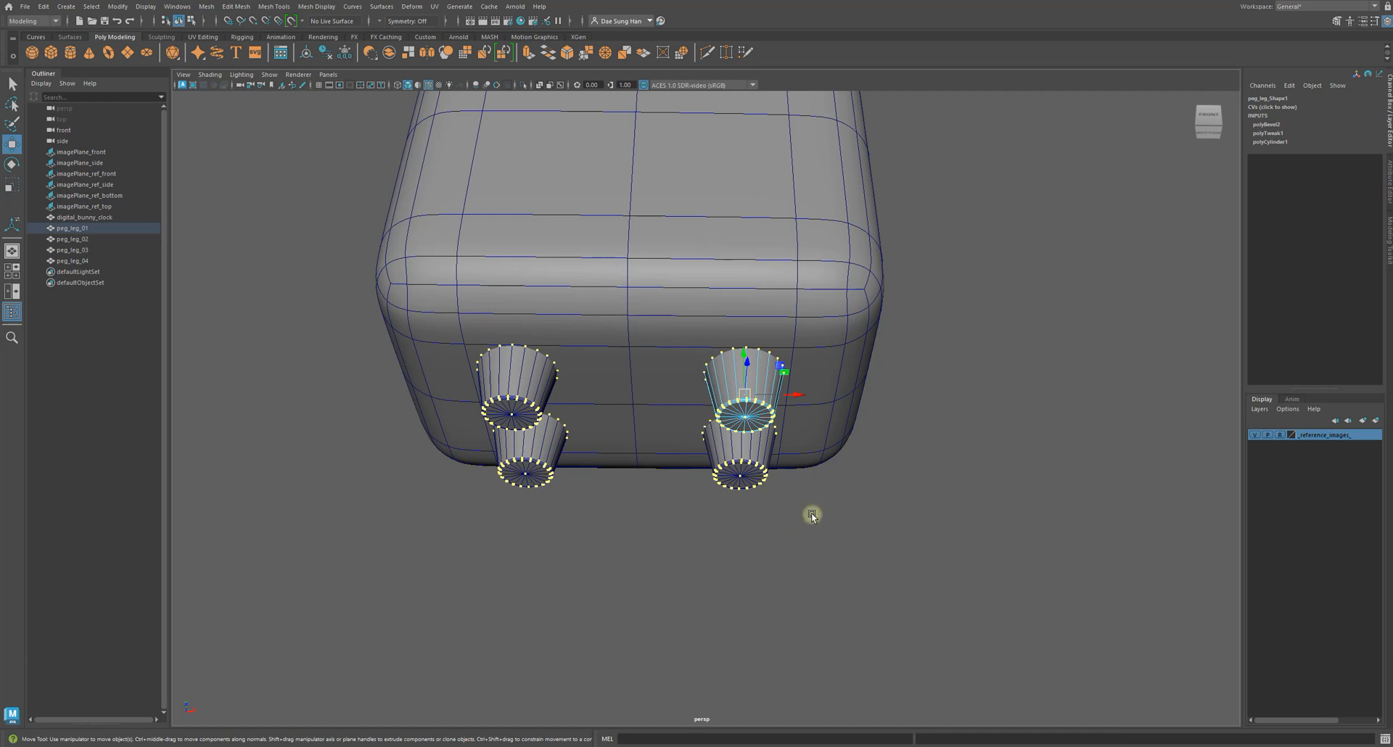
- Examine the selected peg leg vertices and the manipulator's centre on peg_leg_01 in the perspective, four-view and front views
{"action": "left_click_drag", "start_coordinate": [635, 413], "coordinate": [895, 488], "text": "alt"}
{"action": "right_click_drag", "start_coordinate": [895, 488], "coordinate": [911, 476], "text": "alt"}
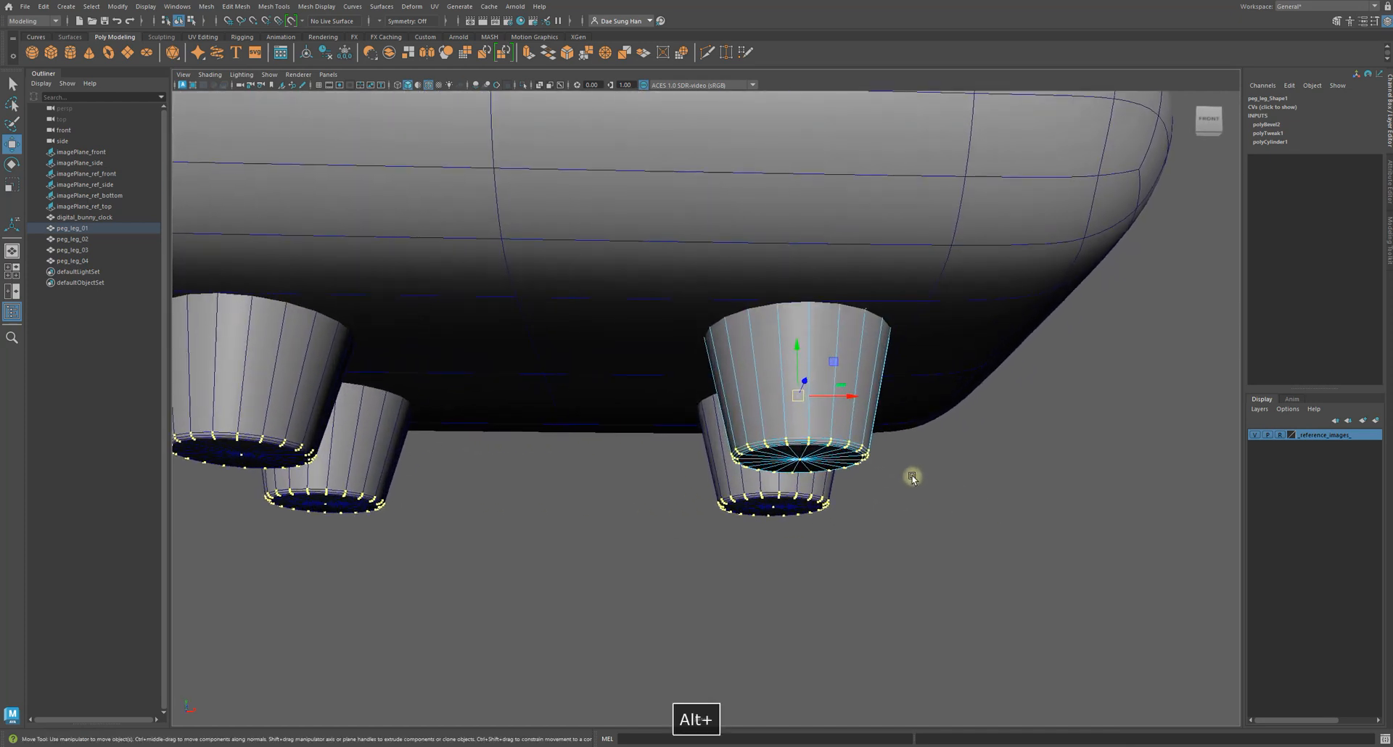
{"action": "key", "text": "r"}
{"action": "key", "text": "w"}
{"action": "left_click_drag", "start_coordinate": [865, 445], "coordinate": [948, 446], "text": "alt"}
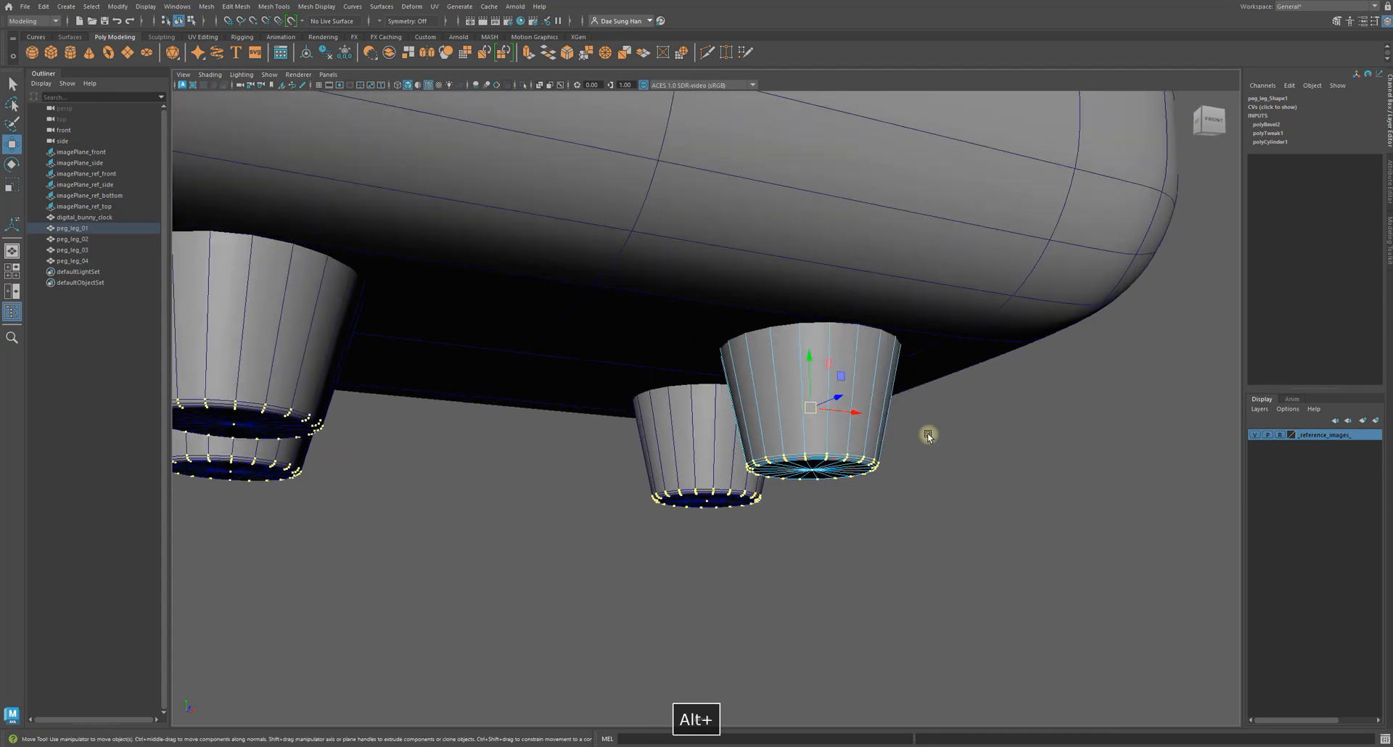
{"action": "key", "text": "space"}
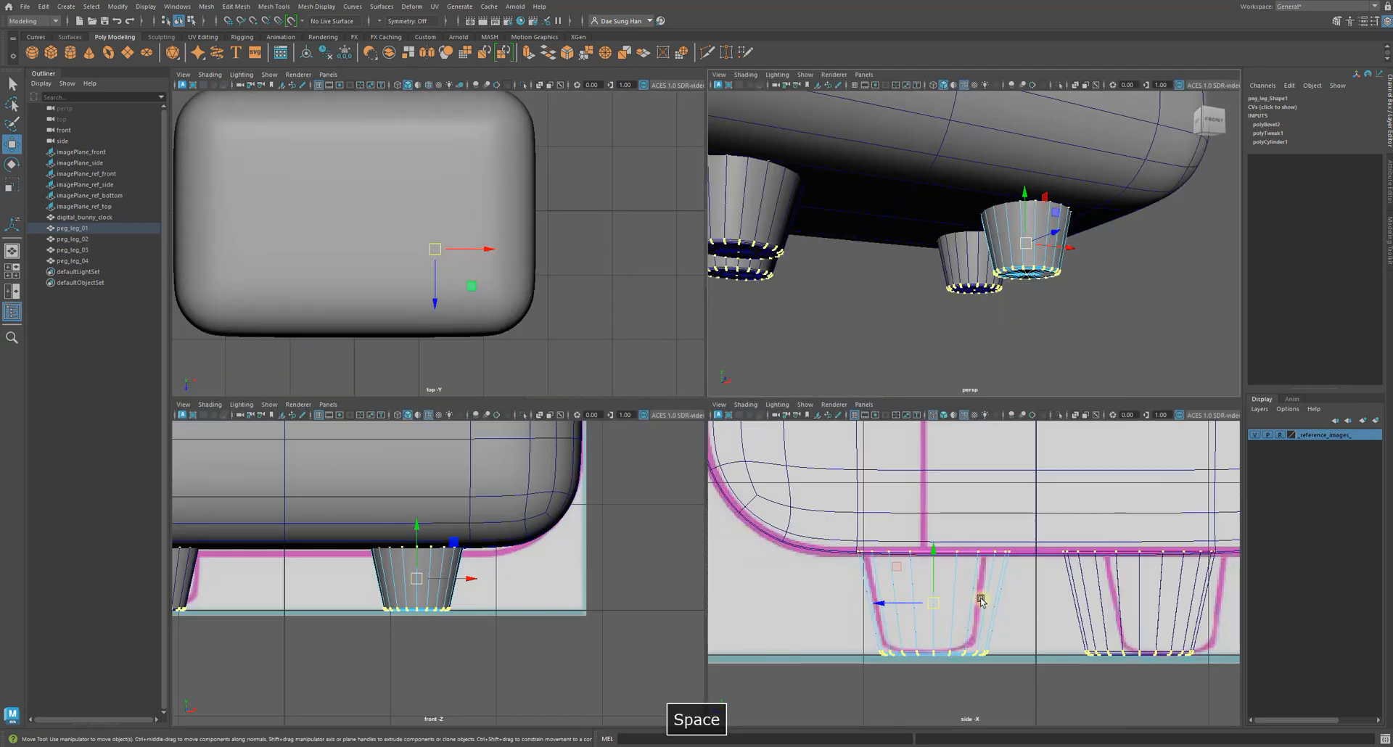
{"action": "middle_click_drag", "start_coordinate": [641, 596], "coordinate": [612, 624], "text": "alt"}
{"action": "key", "text": "space"}
{"action": "key", "text": "space"}
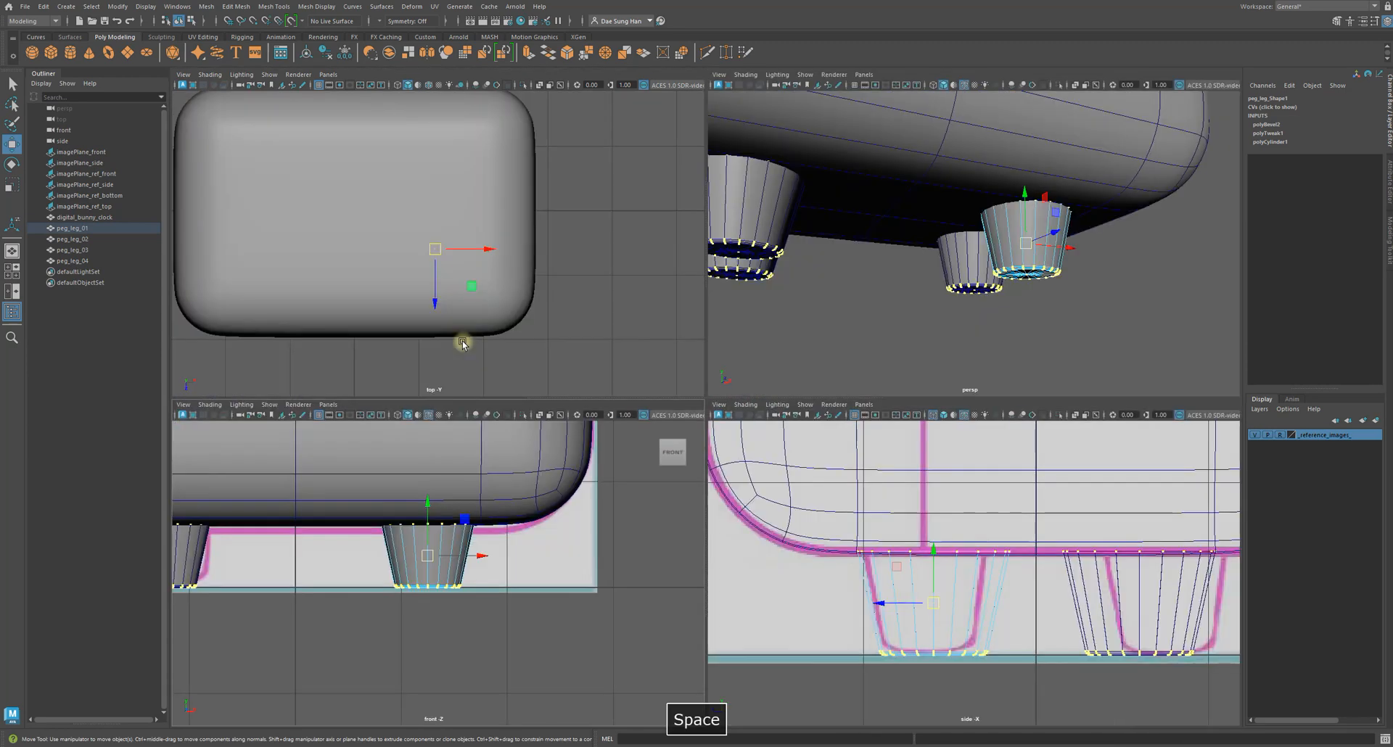
{"action": "key", "text": "space"}
{"action": "right_click_drag", "start_coordinate": [544, 373], "coordinate": [853, 443], "text": "alt"}
{"action": "middle_click_drag", "start_coordinate": [852, 442], "coordinate": [887, 456], "text": "alt"}
{"action": "right_click_drag", "start_coordinate": [819, 411], "coordinate": [918, 425], "text": "alt"}
{"action": "middle_click_drag", "start_coordinate": [710, 319], "coordinate": [702, 373], "text": "alt"}
{"action": "left_click_drag", "start_coordinate": [768, 409], "coordinate": [823, 414]}
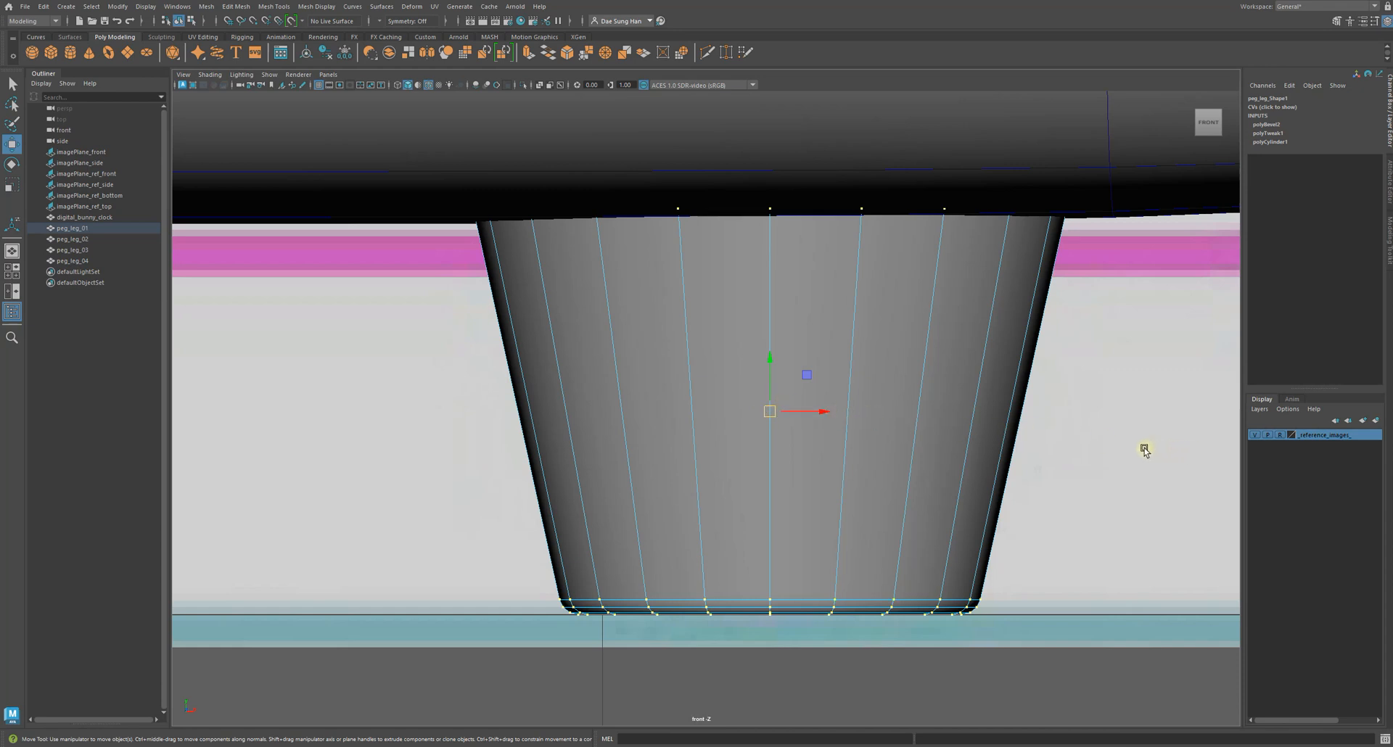
- Turn on pivot editing for the selected vertices and frame peg_leg_01's base in the front and perspective views
{"action": "key", "text": "d"}
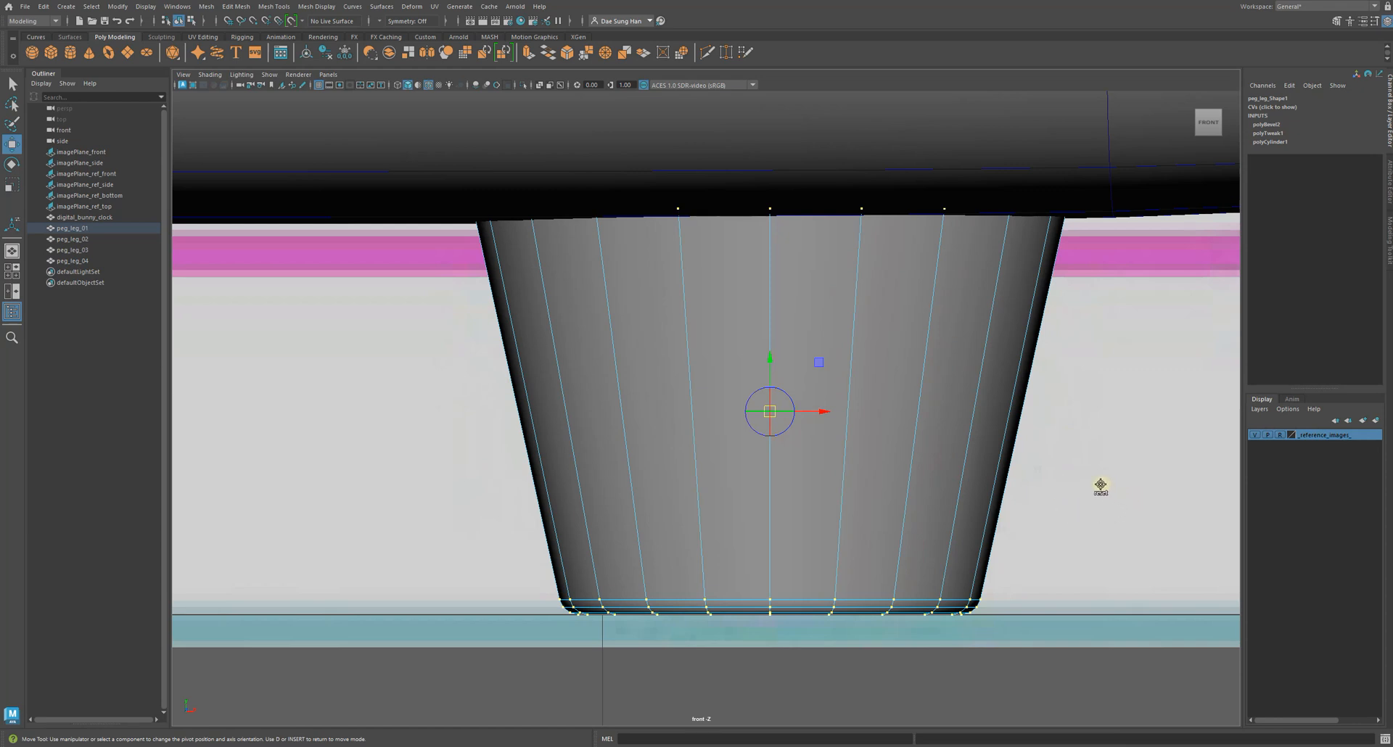
{"action": "middle_click_drag", "start_coordinate": [810, 443], "coordinate": [785, 294], "text": "alt"}
{"action": "right_click_drag", "start_coordinate": [845, 316], "coordinate": [949, 393], "text": "alt"}
{"action": "middle_click_drag", "start_coordinate": [781, 357], "coordinate": [734, 462], "text": "alt"}
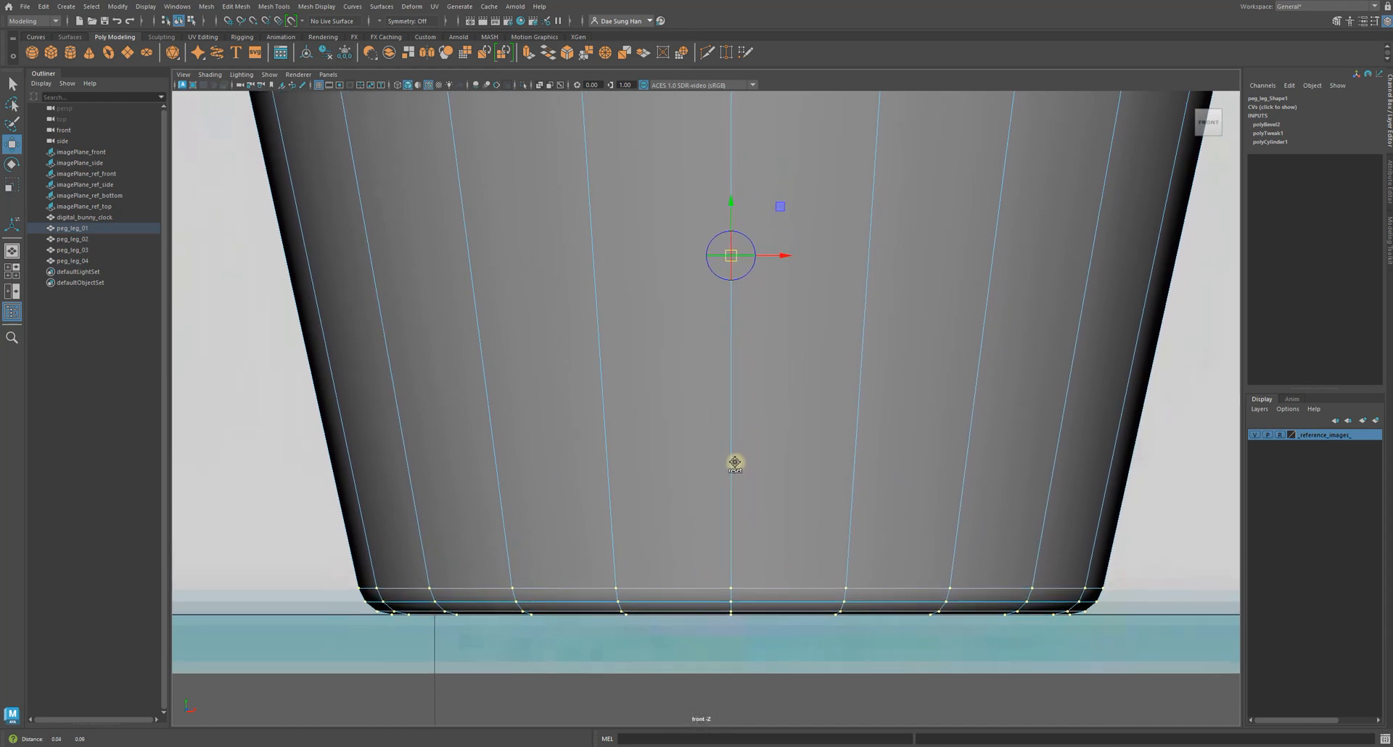
{"action": "key", "text": "space"}
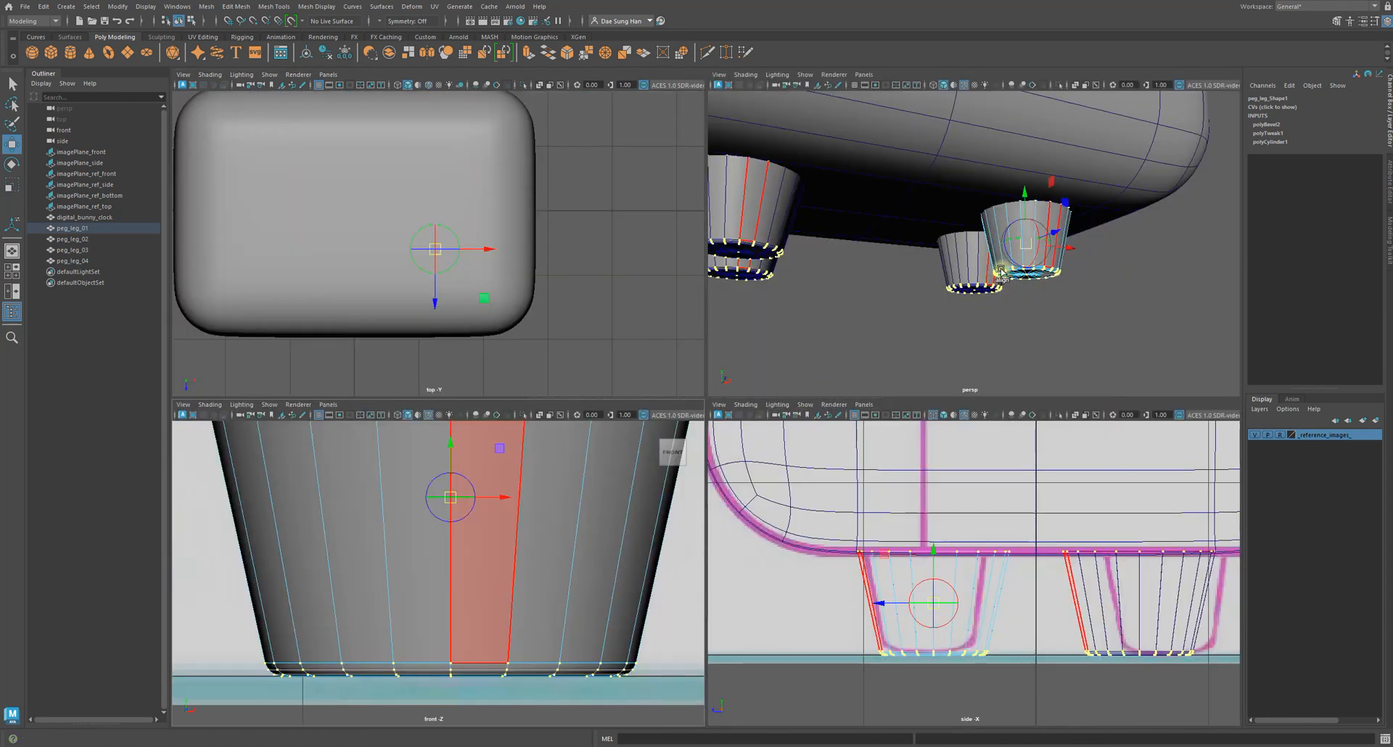
{"action": "left_click_drag", "start_coordinate": [1001, 275], "coordinate": [1006, 248], "text": "alt"}
{"action": "right_click_drag", "start_coordinate": [1004, 247], "coordinate": [1135, 281], "text": "alt"}
{"action": "left_click_drag", "start_coordinate": [1007, 234], "coordinate": [995, 211], "text": "alt"}
{"action": "right_click_drag", "start_coordinate": [990, 243], "coordinate": [1069, 280], "text": "alt"}
{"action": "middle_click_drag", "start_coordinate": [996, 249], "coordinate": [977, 274], "text": "alt"}
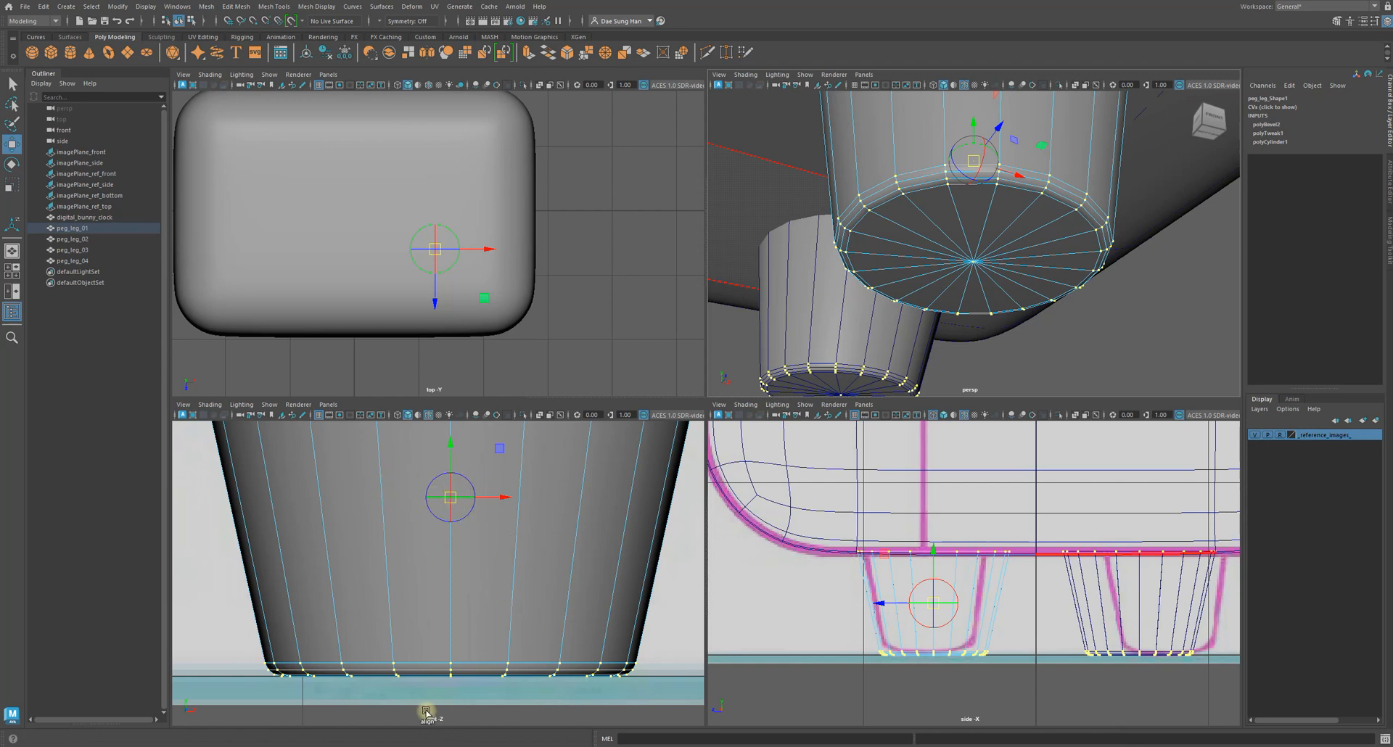
- Snap the pivot vertically to the centre vertex on the bottom cap of peg_leg_01
{"action": "left_click", "coordinate": [545, 491], "text": "alt"}
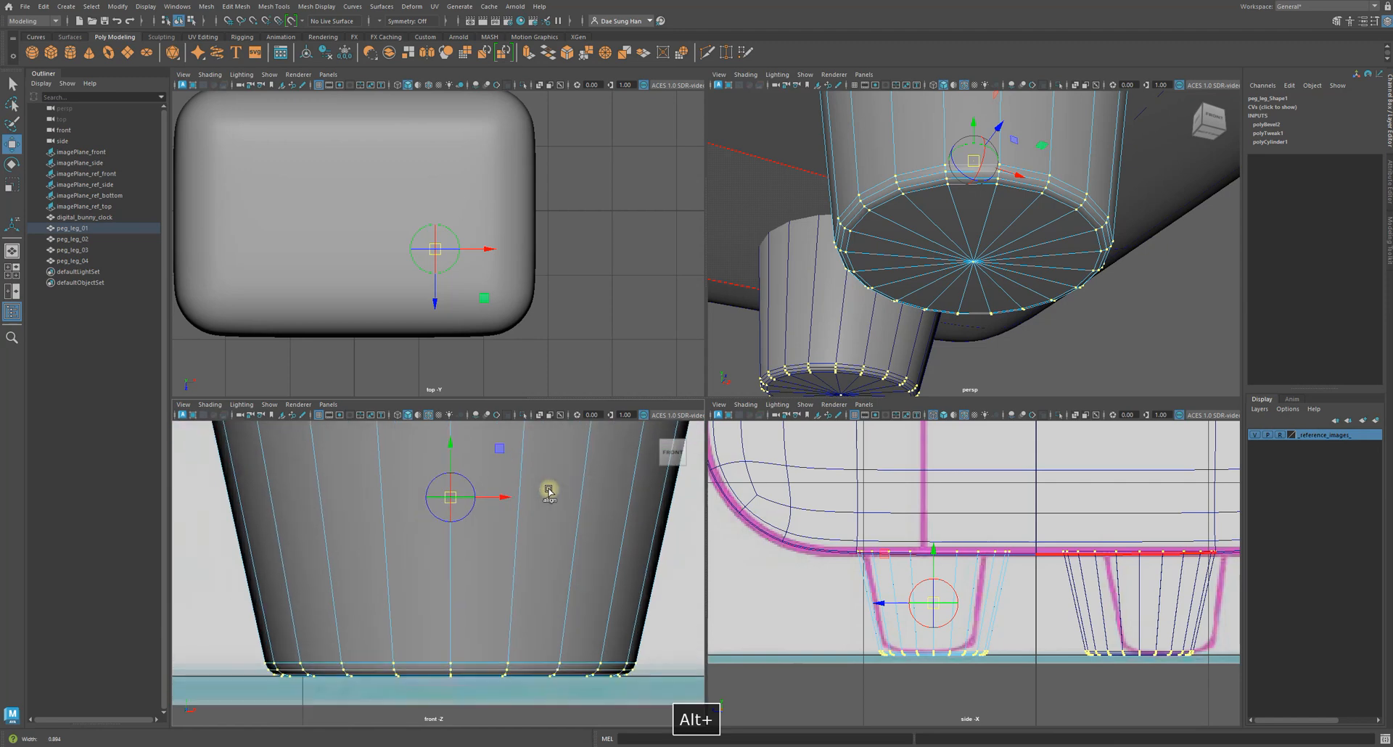
{"action": "left_click", "coordinate": [559, 486]}
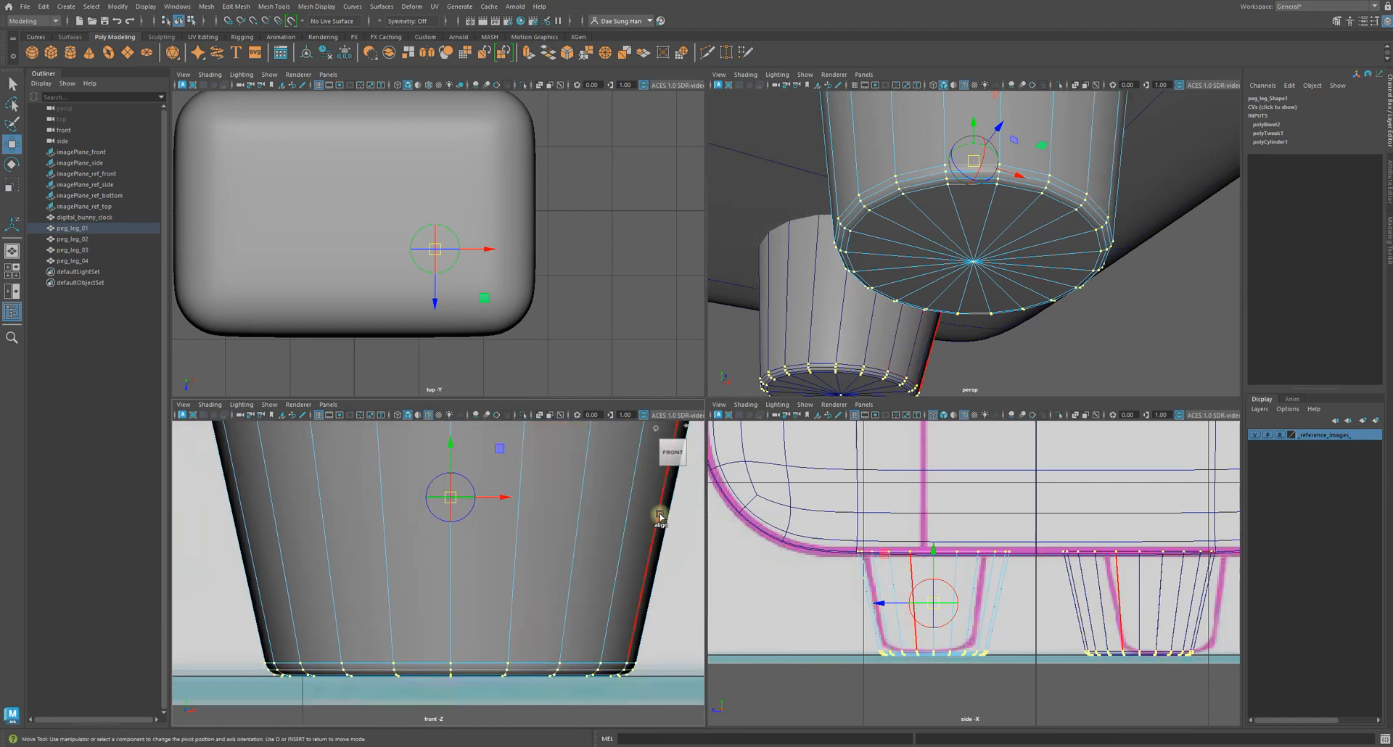
{"action": "key", "text": "v"}
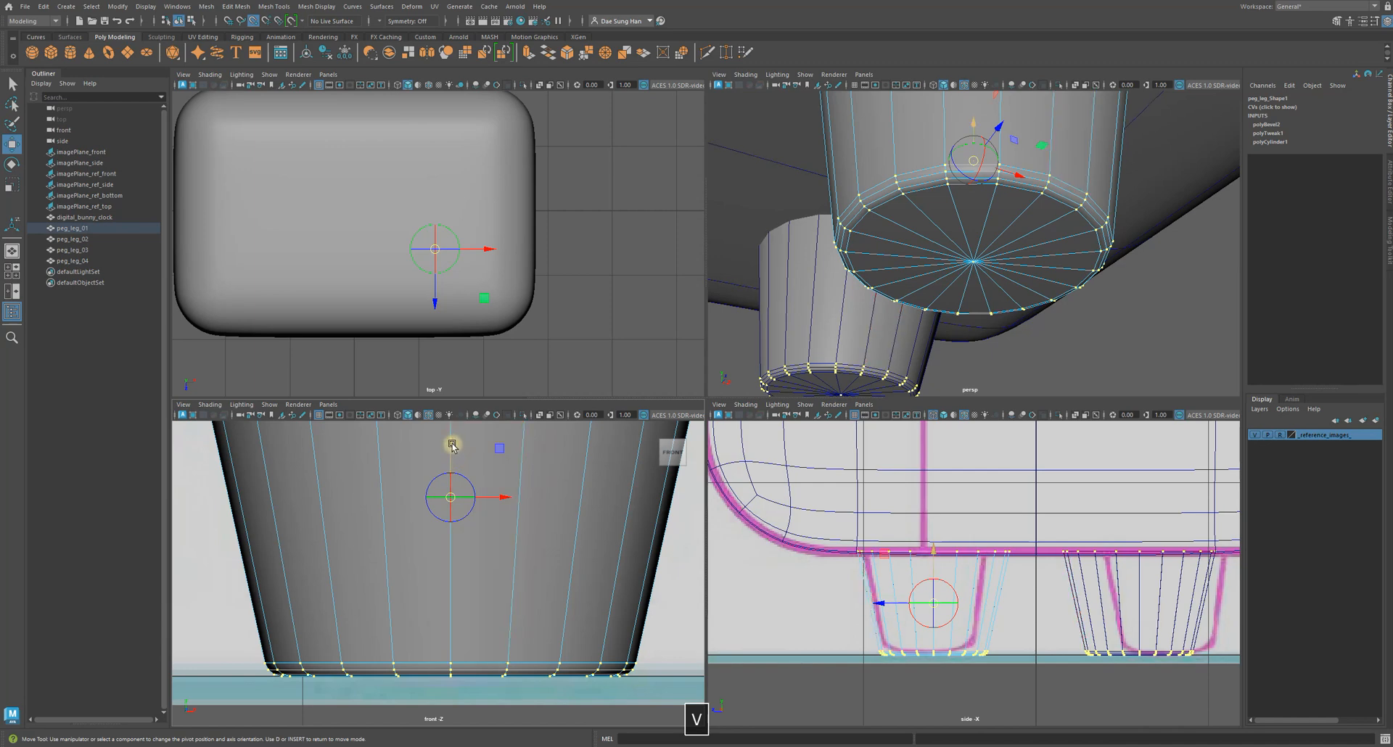
{"action": "left_click", "coordinate": [452, 445]}
{"action": "left_click_drag", "start_coordinate": [452, 445], "coordinate": [453, 685]}
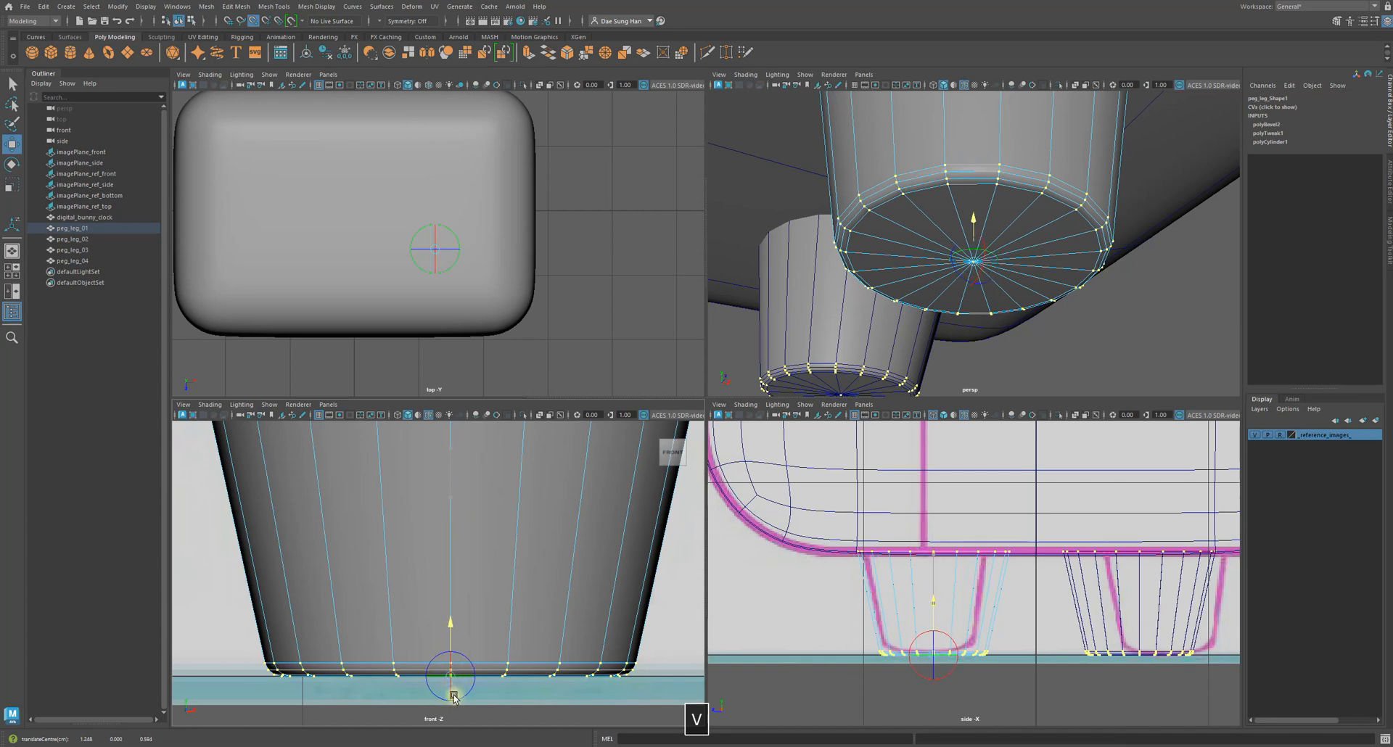
{"action": "left_click_drag", "start_coordinate": [449, 687], "coordinate": [458, 579]}
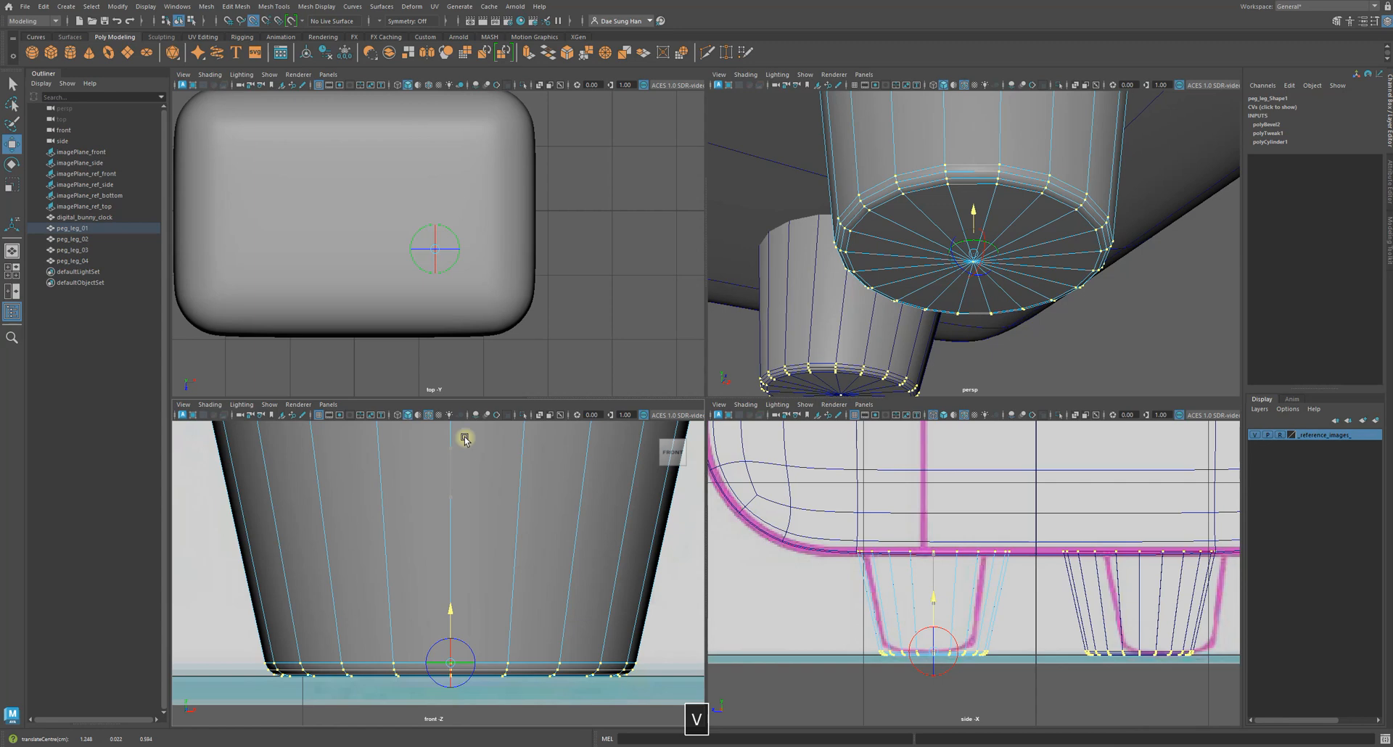
{"action": "left_click_drag", "start_coordinate": [451, 663], "coordinate": [452, 680]}
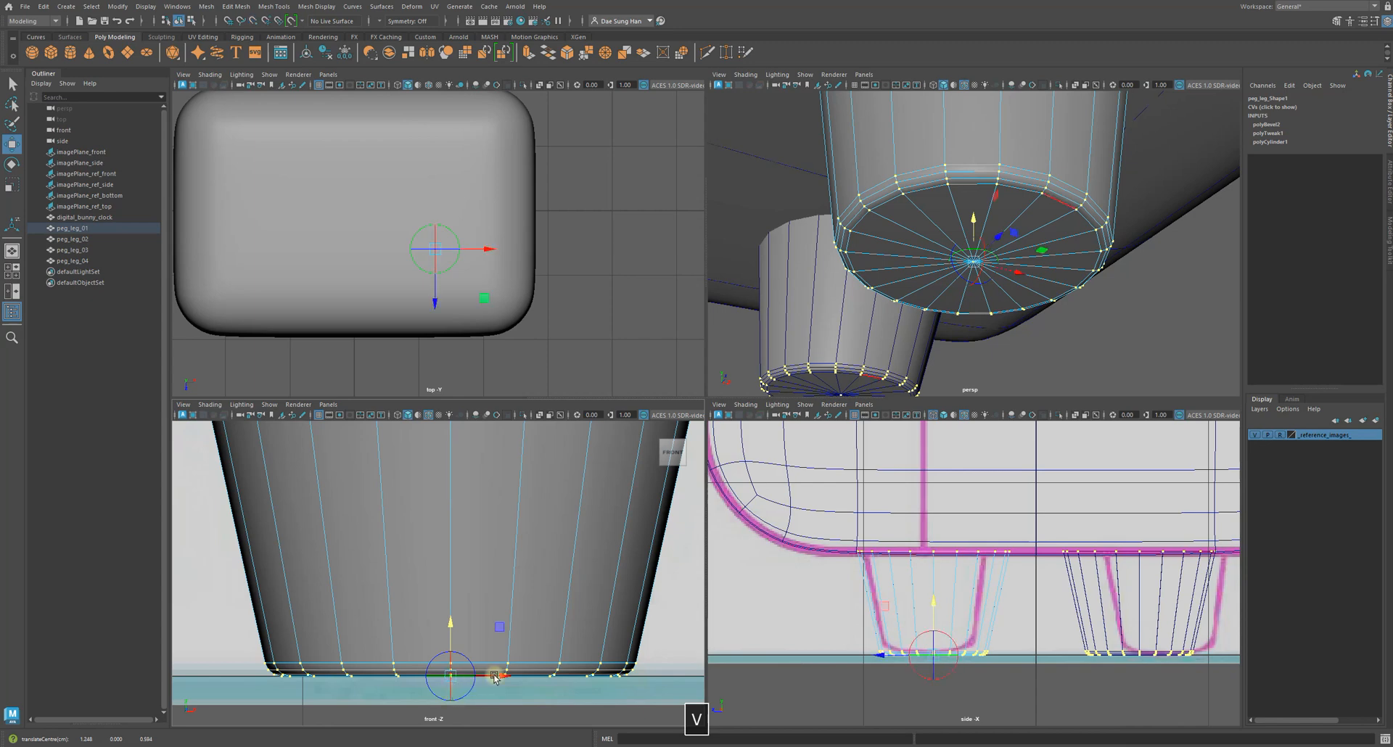
- Check the pivot's alignment with the bottom cap of peg_leg_01 up close and leave pivot editing
{"action": "middle_click_drag", "start_coordinate": [509, 585], "coordinate": [523, 523], "text": "alt"}
{"action": "right_click_drag", "start_coordinate": [522, 523], "coordinate": [667, 626], "text": "alt"}
{"action": "middle_click_drag", "start_coordinate": [666, 625], "coordinate": [407, 532], "text": "alt"}
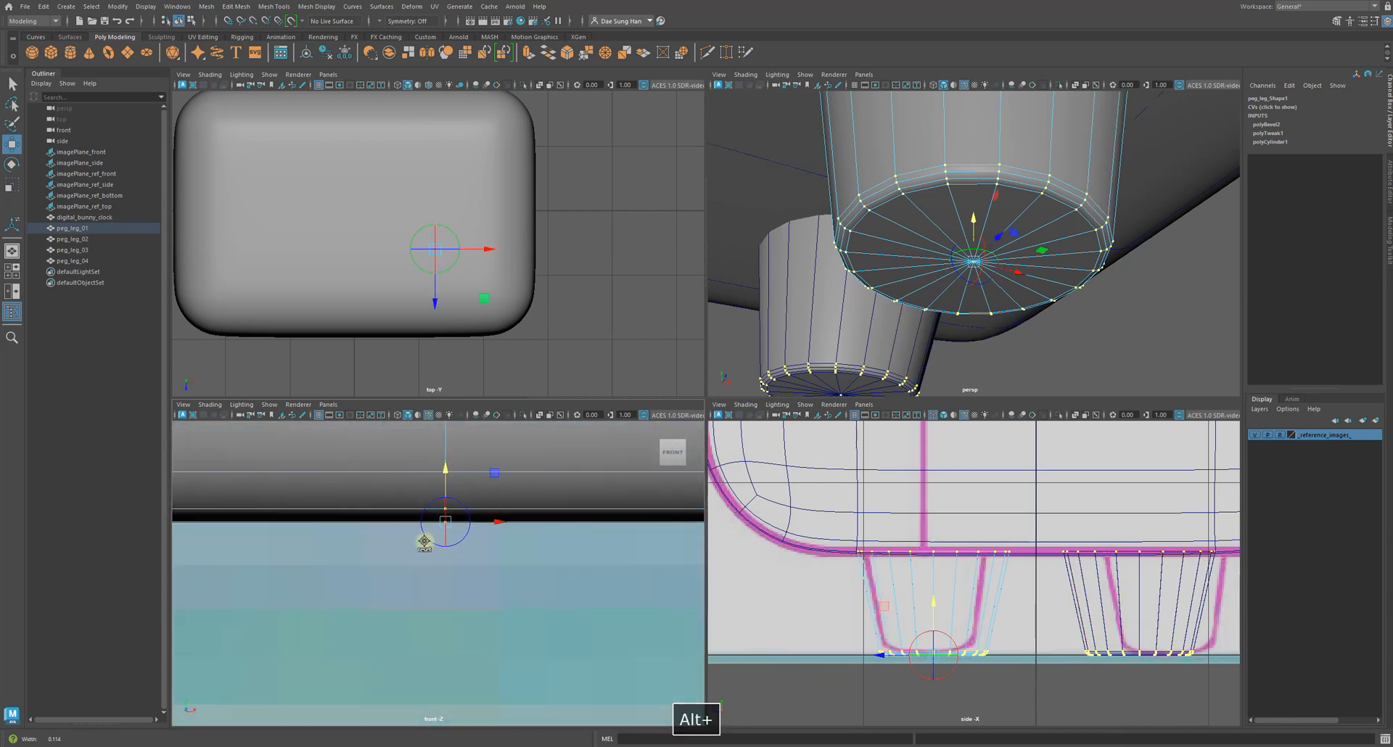
{"action": "right_click_drag", "start_coordinate": [407, 532], "coordinate": [491, 553], "text": "alt"}
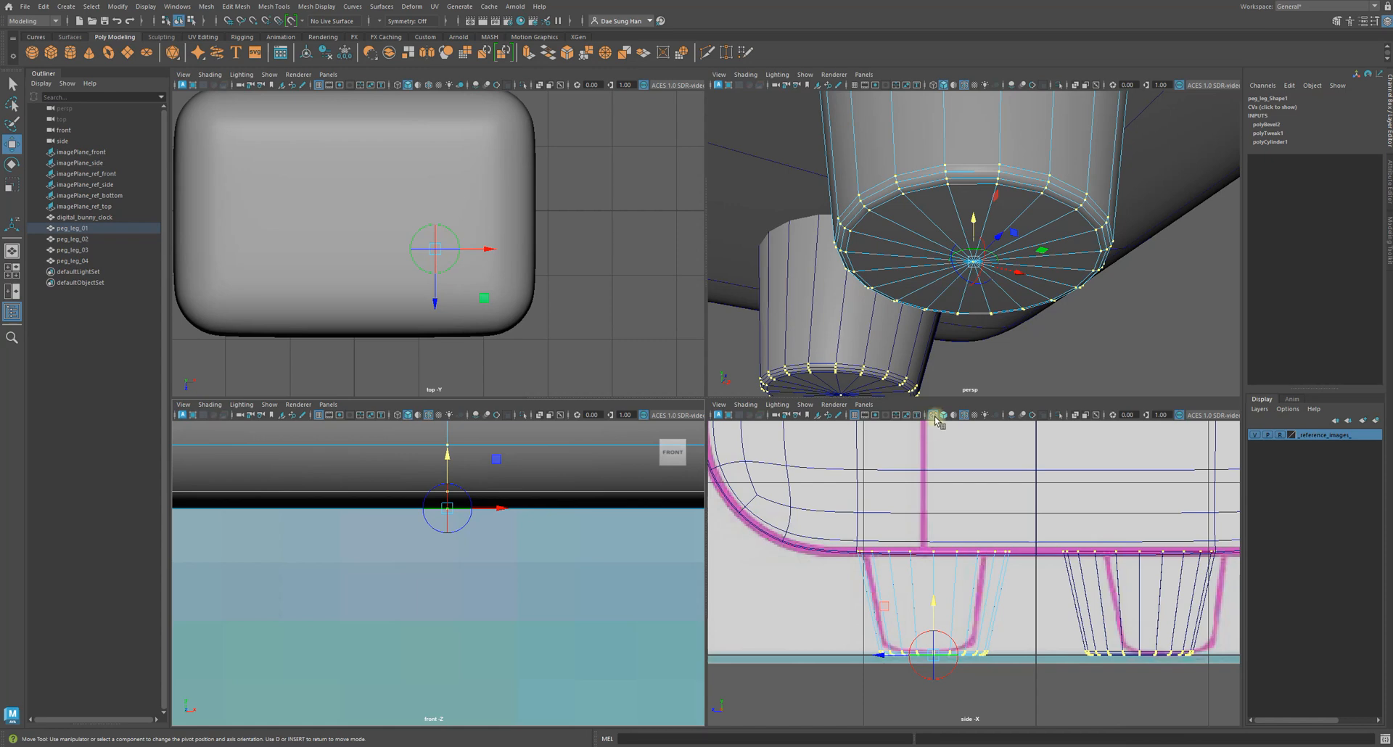
{"action": "left_click_drag", "start_coordinate": [1008, 242], "coordinate": [1082, 284], "text": "alt"}
{"action": "key", "text": "w"}
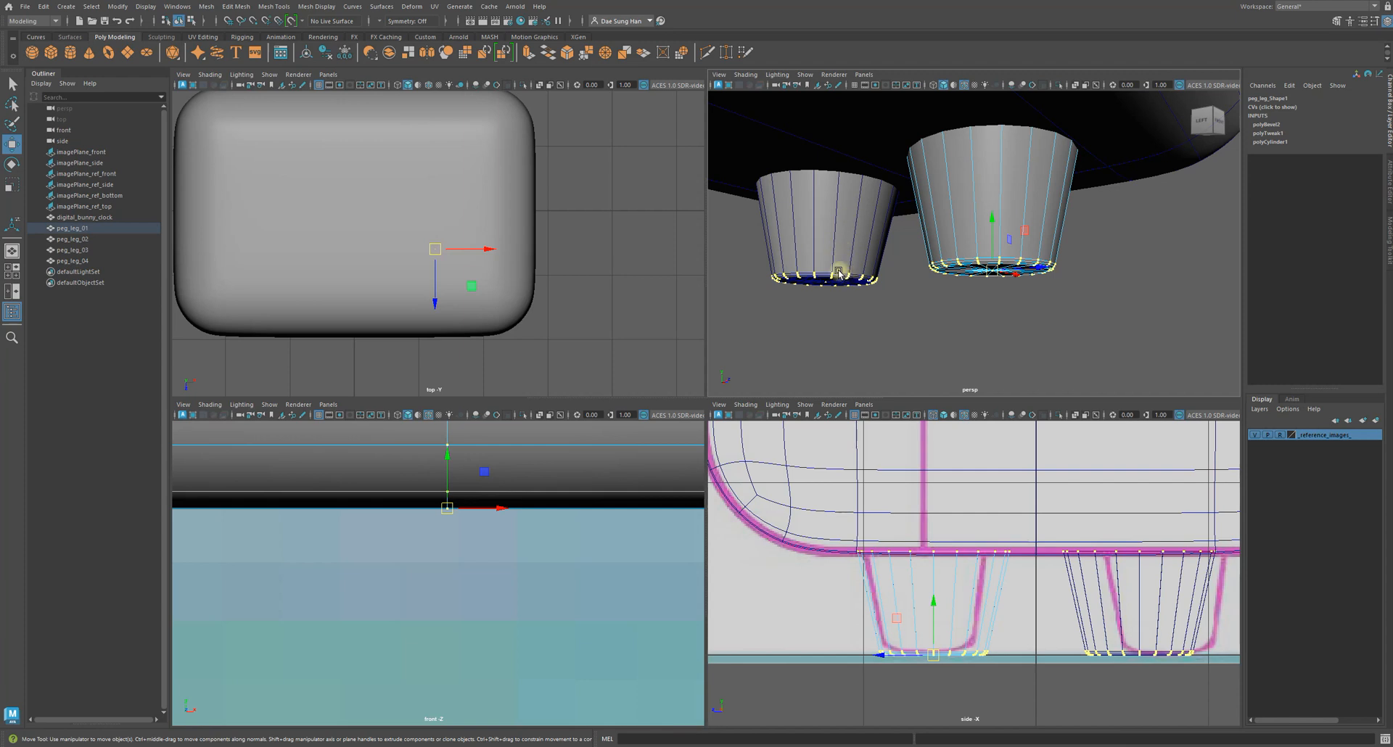
- Scale all of the peg legs' vertices down slightly from the pivot at the base of peg_leg_01
{"action": "left_click_drag", "start_coordinate": [1016, 261], "coordinate": [896, 262], "text": "alt"}
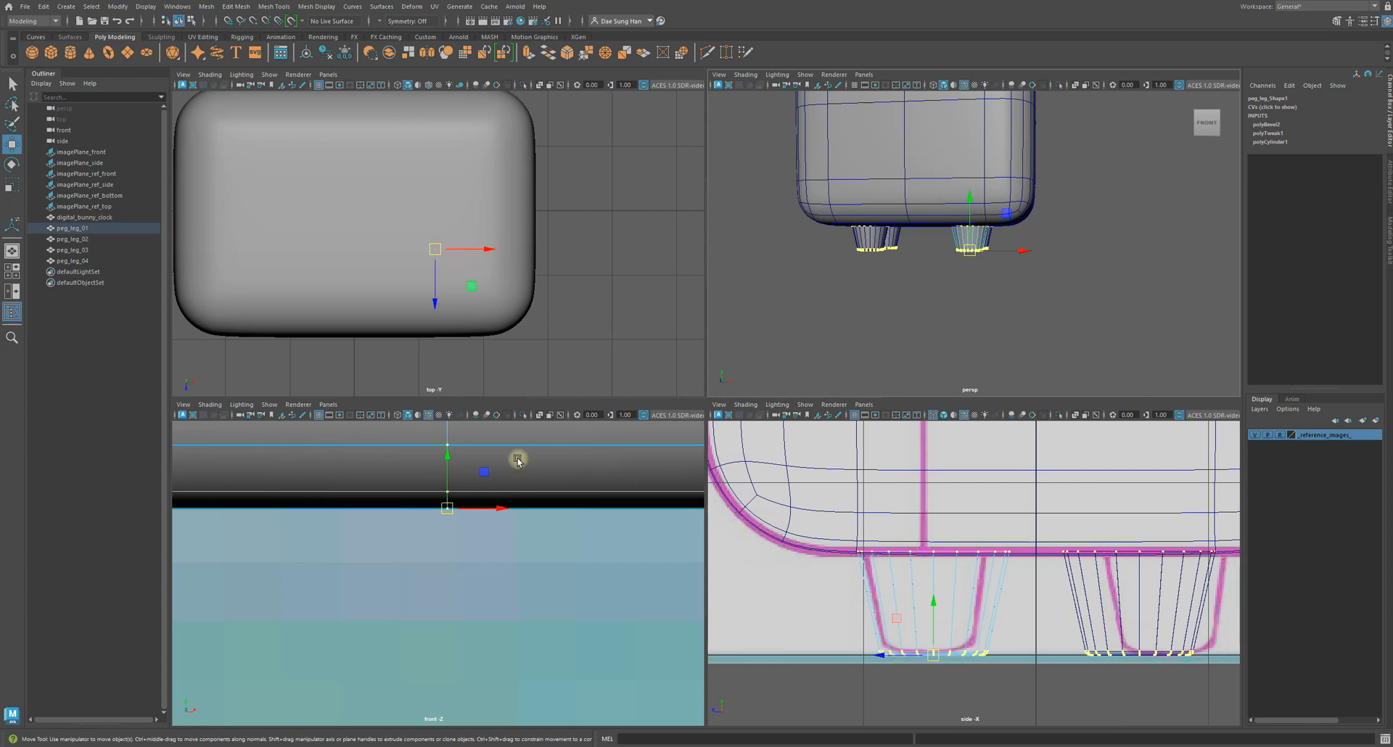
{"action": "key", "text": "space"}
{"action": "left_click_drag", "start_coordinate": [710, 407], "coordinate": [724, 436], "text": "alt"}
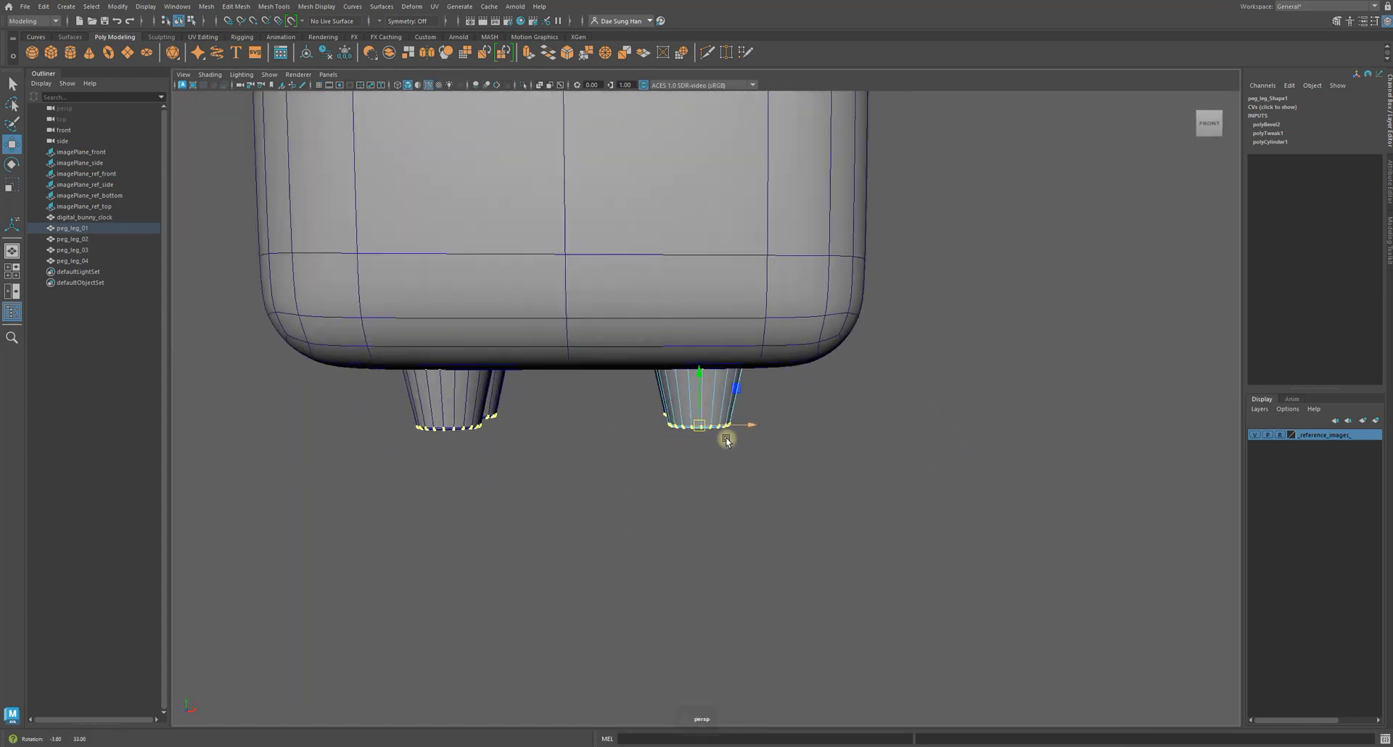
{"action": "key", "text": "r"}
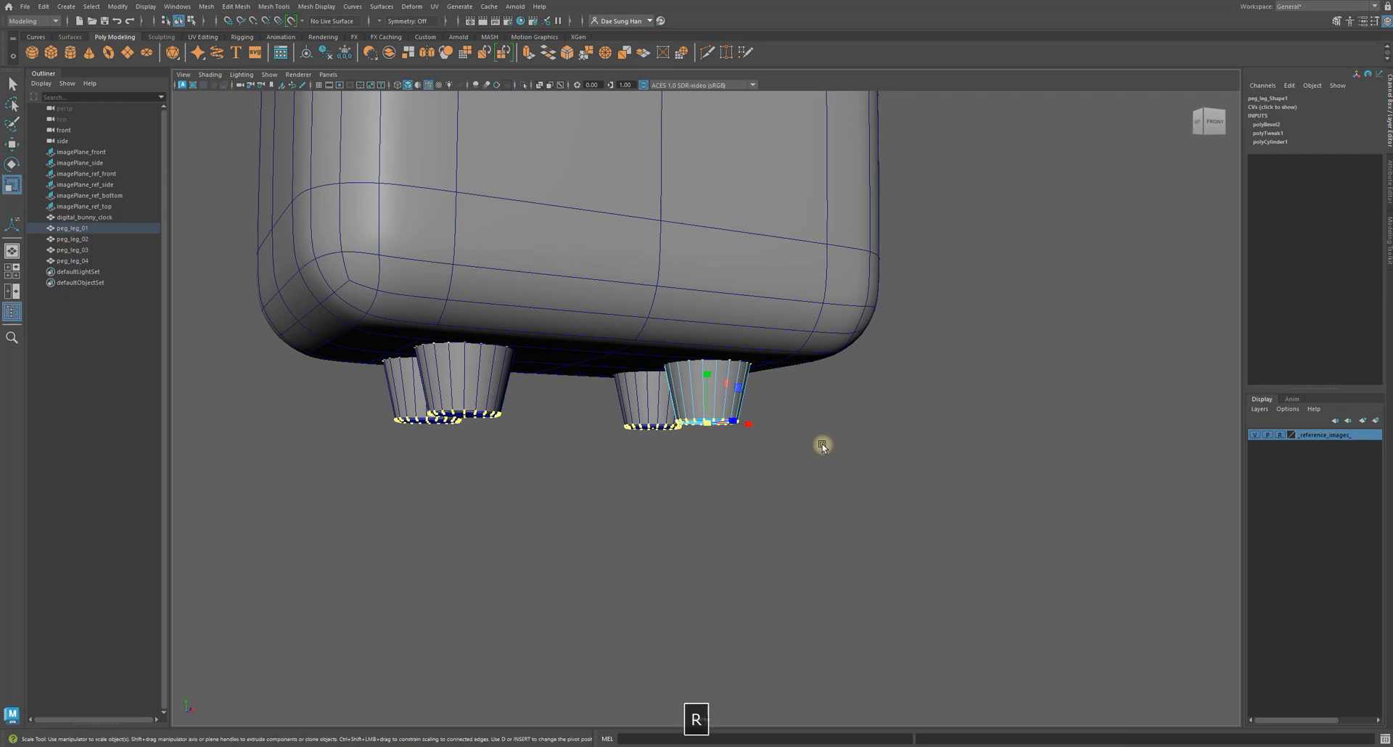
{"action": "left_click_drag", "start_coordinate": [723, 435], "coordinate": [687, 433], "text": "alt"}
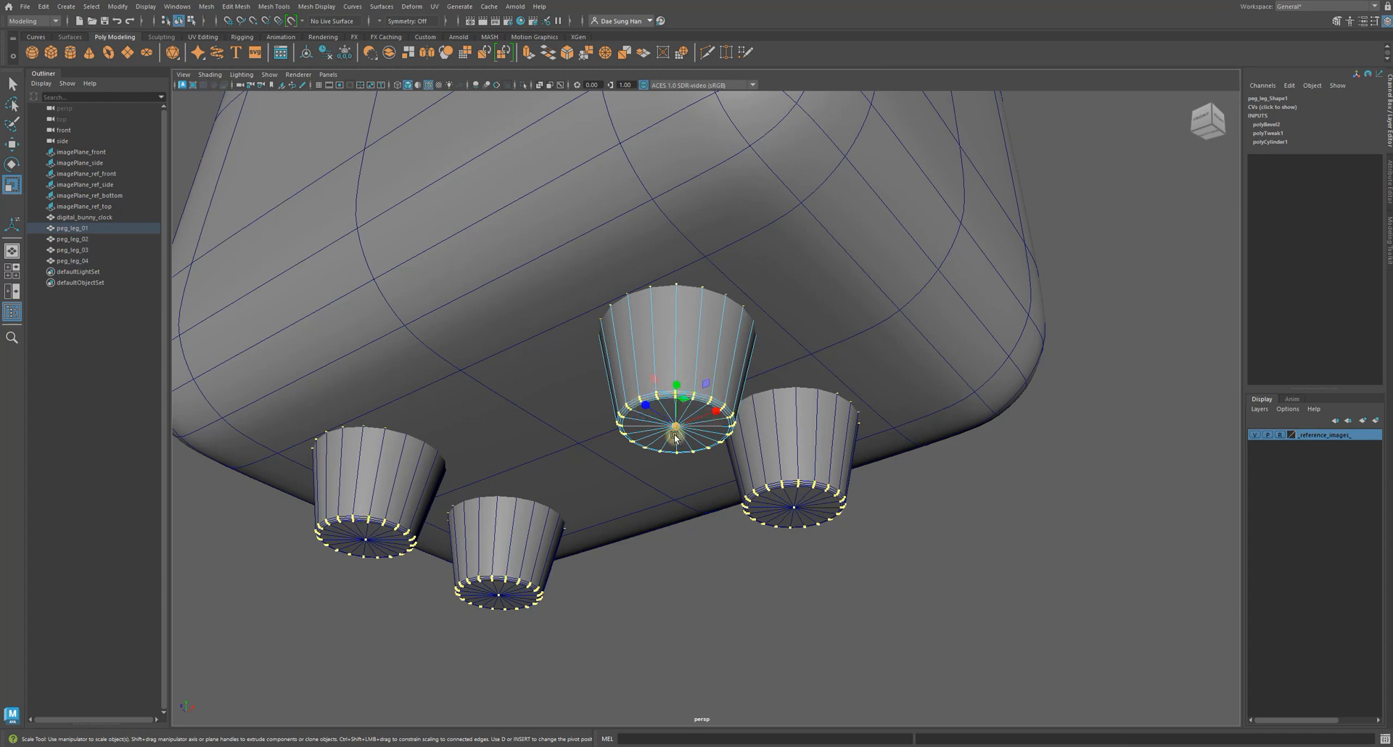
{"action": "left_click_drag", "start_coordinate": [678, 426], "coordinate": [870, 528], "text": "alt"}
{"action": "right_click_drag", "start_coordinate": [868, 527], "coordinate": [537, 455], "text": "alt"}
{"action": "left_click_drag", "start_coordinate": [538, 455], "coordinate": [650, 399], "text": "alt"}
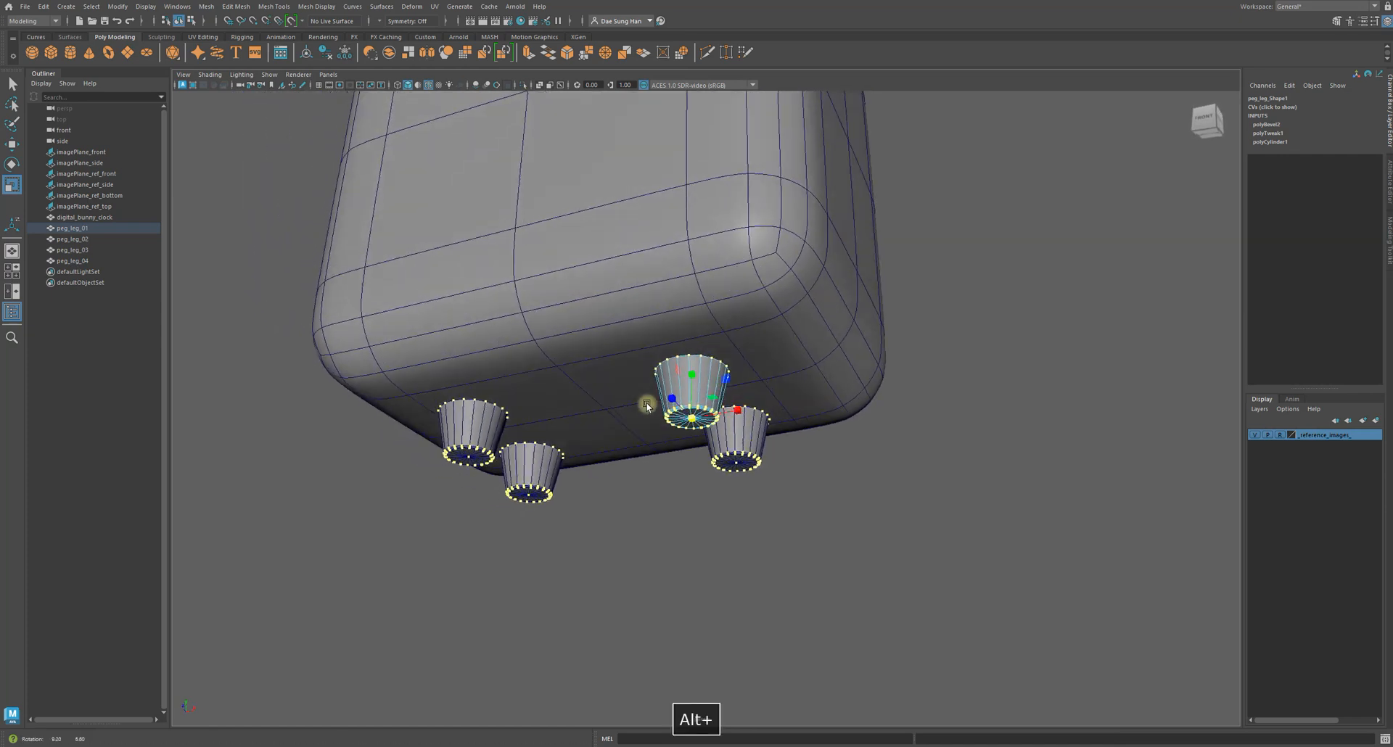
- Compare the scaled legs with the body and the pink reference outline in the perspective and side views
{"action": "key", "text": "space"}
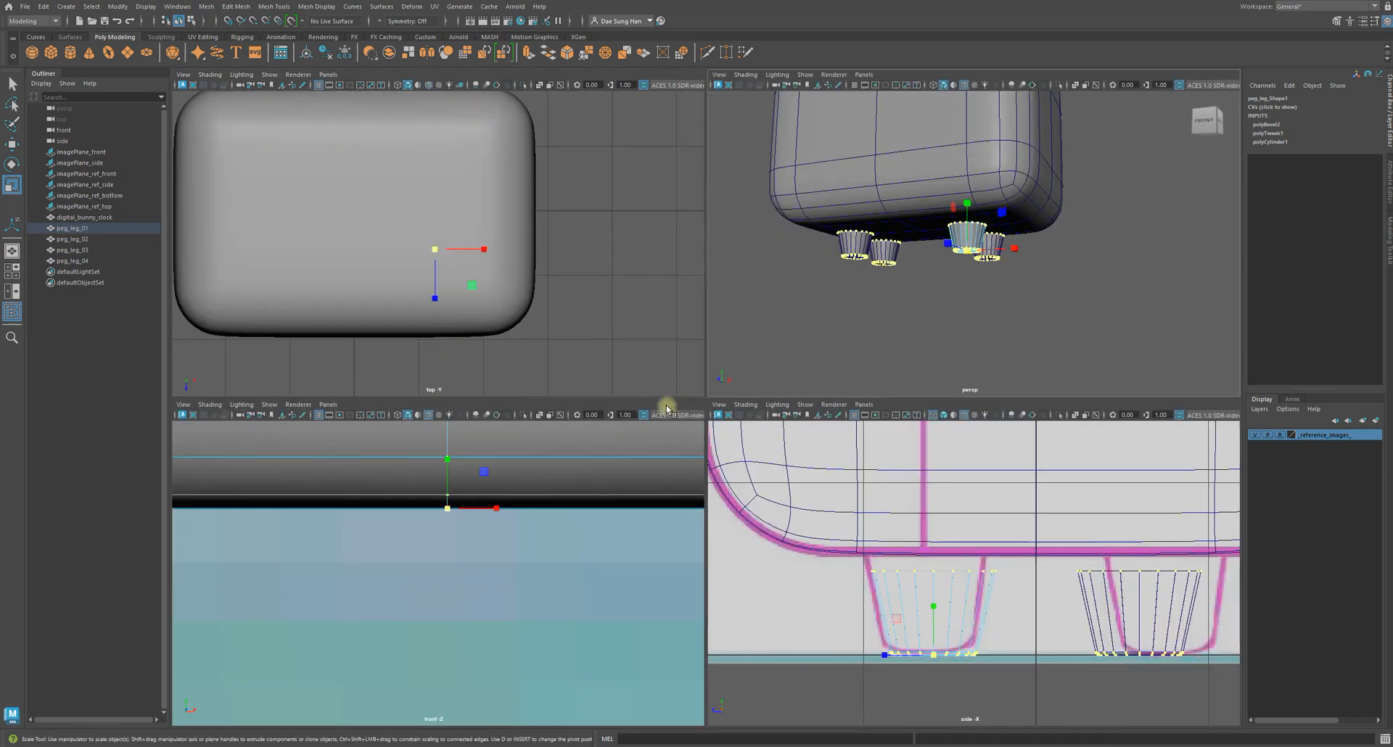
{"action": "right_click_drag", "start_coordinate": [476, 587], "coordinate": [441, 563], "text": "alt"}
{"action": "key", "text": "space"}
{"action": "left_click_drag", "start_coordinate": [799, 279], "coordinate": [860, 358], "text": "alt"}
{"action": "right_click_drag", "start_coordinate": [861, 358], "coordinate": [674, 328], "text": "alt"}
{"action": "left_click_drag", "start_coordinate": [675, 328], "coordinate": [762, 454], "text": "alt"}
{"action": "scroll", "coordinate": [804, 505], "scroll_direction": "down", "scroll_amount": 3}
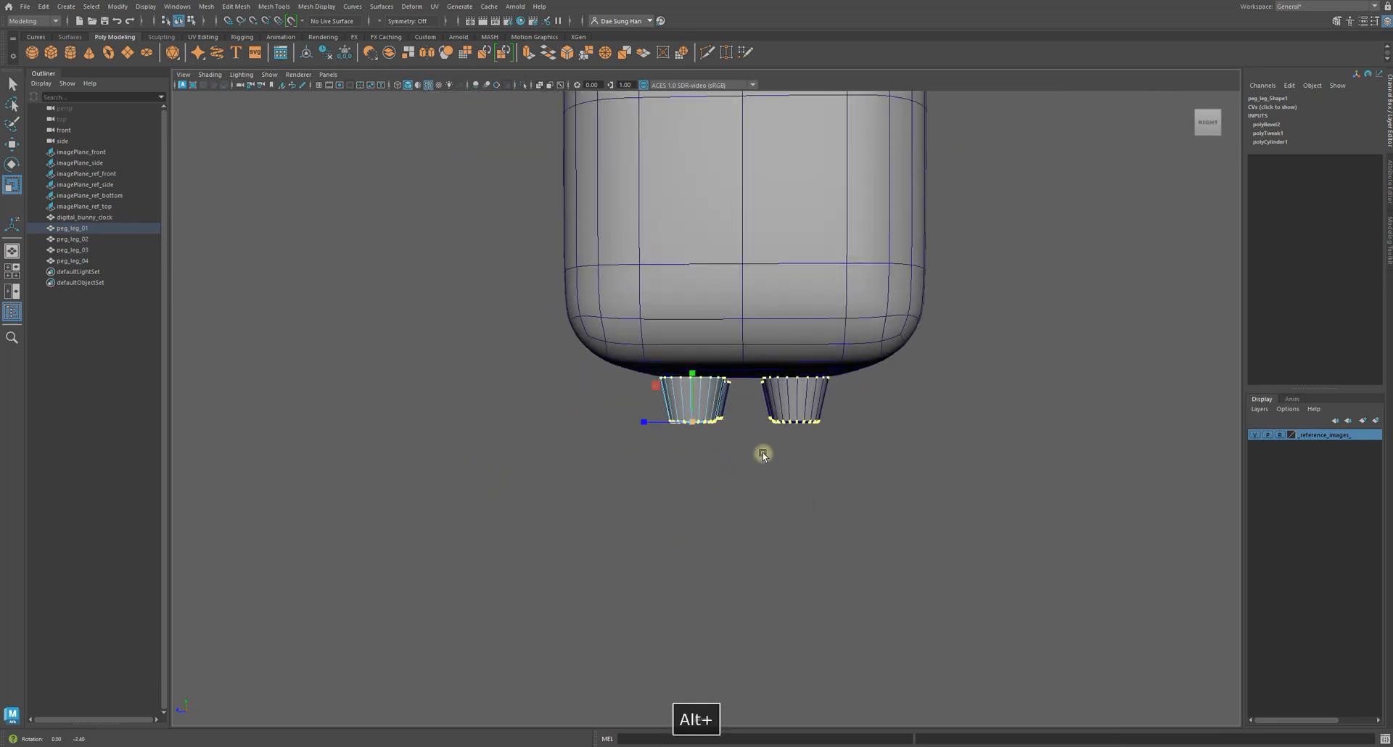
{"action": "key", "text": "space"}
{"action": "key", "text": "space"}
{"action": "key", "text": "5"}
{"action": "mouse_move", "coordinate": [690, 460]}
{"action": "right_mouse_down", "text": "alt"}
{"action": "mouse_move", "coordinate": [763, 454]}
{"action": "mouse_move", "coordinate": [868, 510]}
{"action": "right_mouse_up", "text": "alt"}
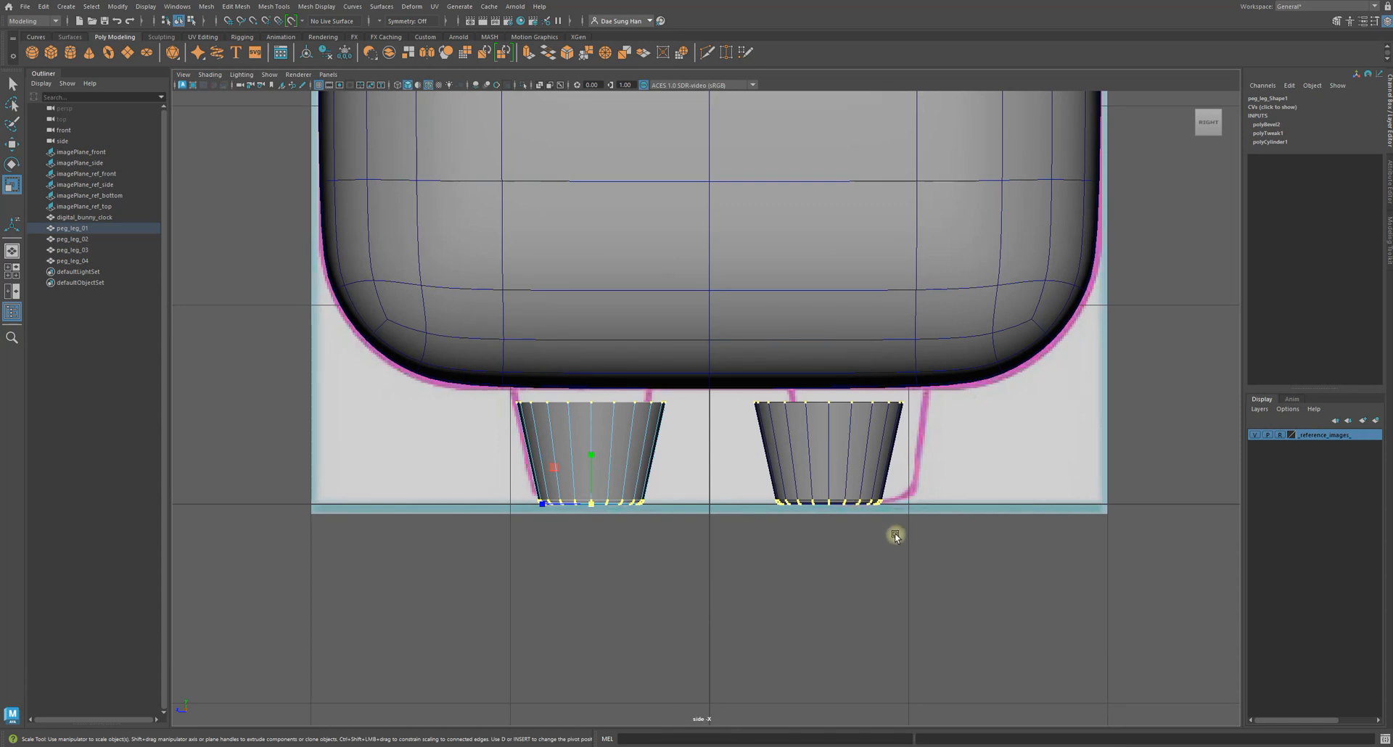
- Inspect the gap between the leg tops and the body's underside in the side view and from several perspective angles
{"action": "key", "text": "4"}
{"action": "key", "text": "5"}
{"action": "key", "text": "space"}
{"action": "key", "text": "space"}
{"action": "left_click_drag", "start_coordinate": [631, 385], "coordinate": [686, 393], "text": "alt"}
{"action": "right_click_drag", "start_coordinate": [687, 394], "coordinate": [578, 383], "text": "alt"}
{"action": "left_click_drag", "start_coordinate": [578, 382], "coordinate": [572, 390], "text": "alt"}
{"action": "right_click_drag", "start_coordinate": [573, 390], "coordinate": [707, 436], "text": "alt"}
{"action": "left_click_drag", "start_coordinate": [707, 436], "coordinate": [912, 512], "text": "alt"}
{"action": "left_click_drag", "start_coordinate": [769, 464], "coordinate": [814, 498], "text": "alt"}
{"action": "left_click", "coordinate": [816, 500]}
{"action": "left_click_drag", "start_coordinate": [734, 484], "coordinate": [687, 407], "text": "alt"}
{"action": "left_click_drag", "start_coordinate": [747, 472], "coordinate": [799, 394], "text": "alt"}
{"action": "left_click_drag", "start_coordinate": [1063, 285], "coordinate": [682, 428], "text": "alt"}
- Reselect peg_leg_01, switch it to vertex mode and select all of its top vertices through the wireframe display
{"action": "left_click", "coordinate": [739, 405]}
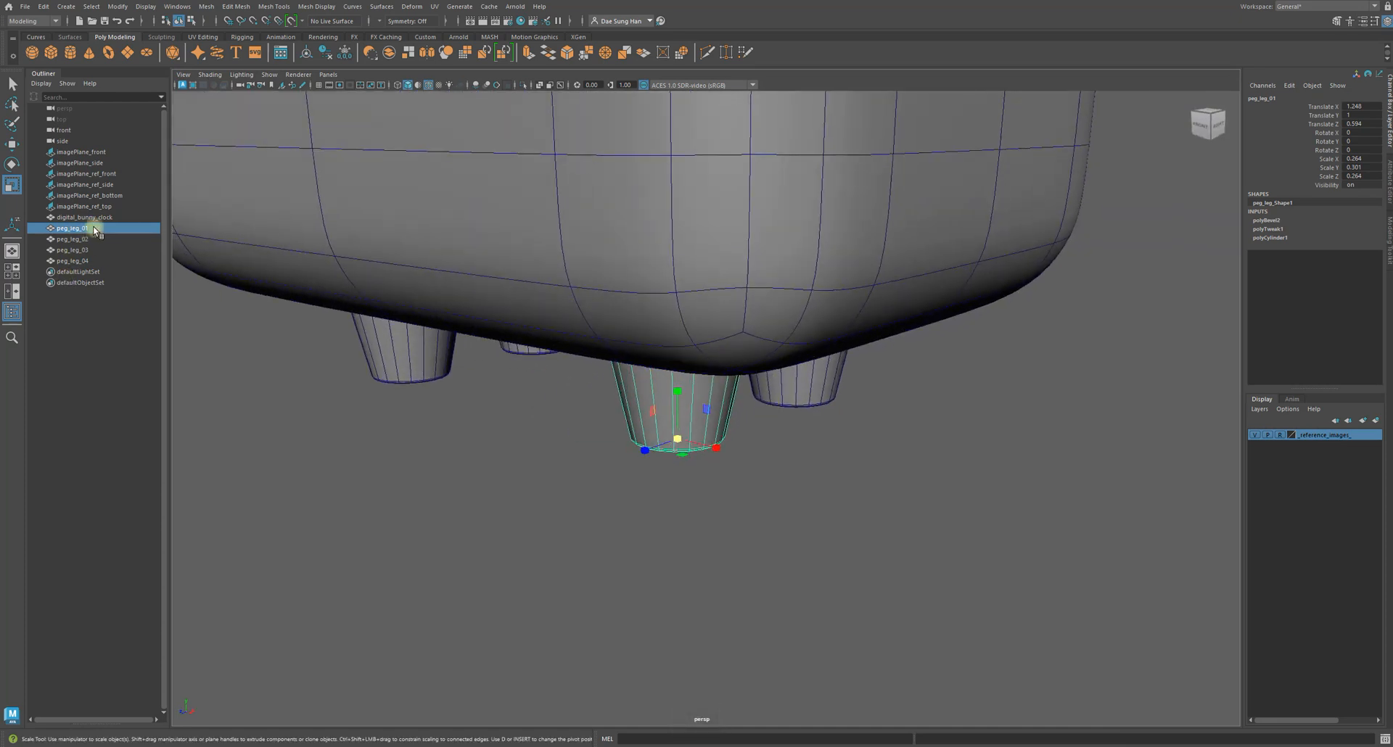
{"action": "mouse_move", "coordinate": [656, 379]}
{"action": "left_mouse_down", "text": "alt"}
{"action": "mouse_move", "coordinate": [596, 365]}
{"action": "mouse_move", "coordinate": [675, 382]}
{"action": "left_mouse_up", "text": "alt"}
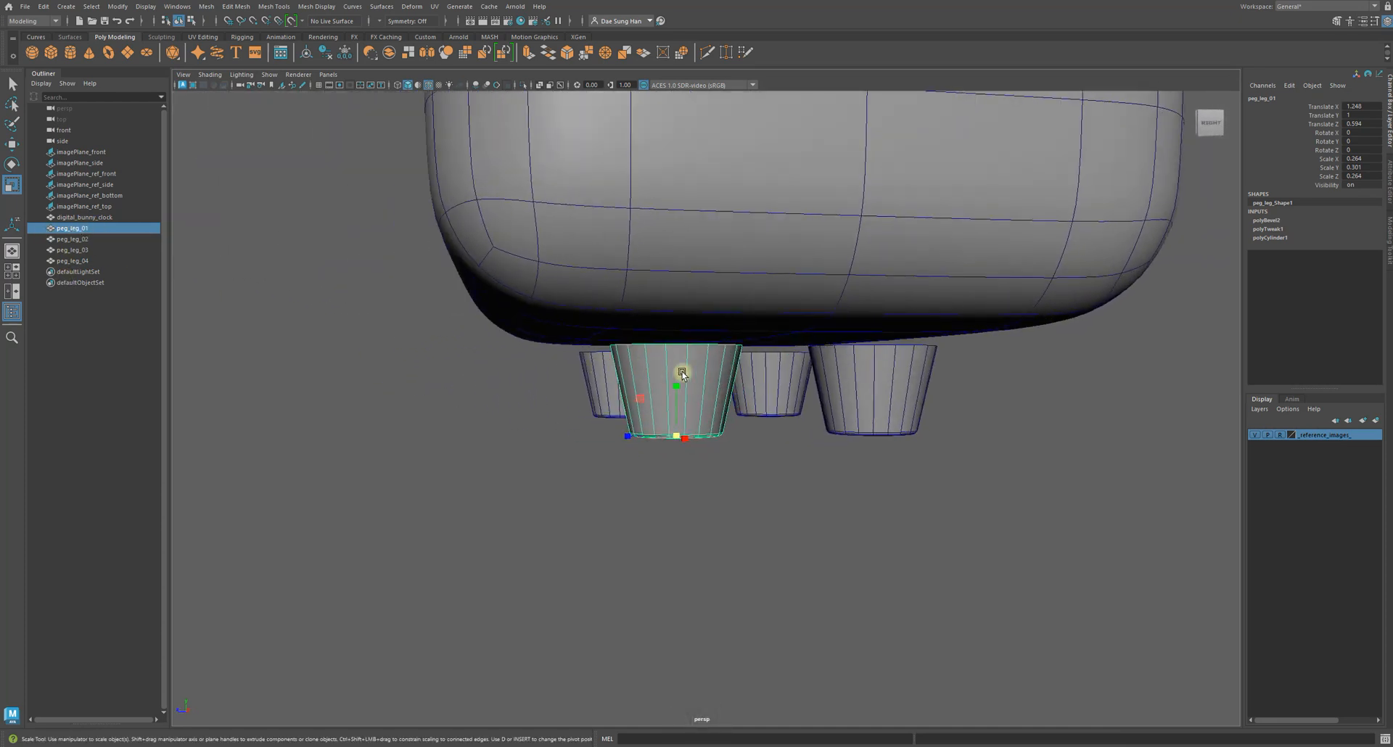
{"action": "right_click", "coordinate": [661, 374]}
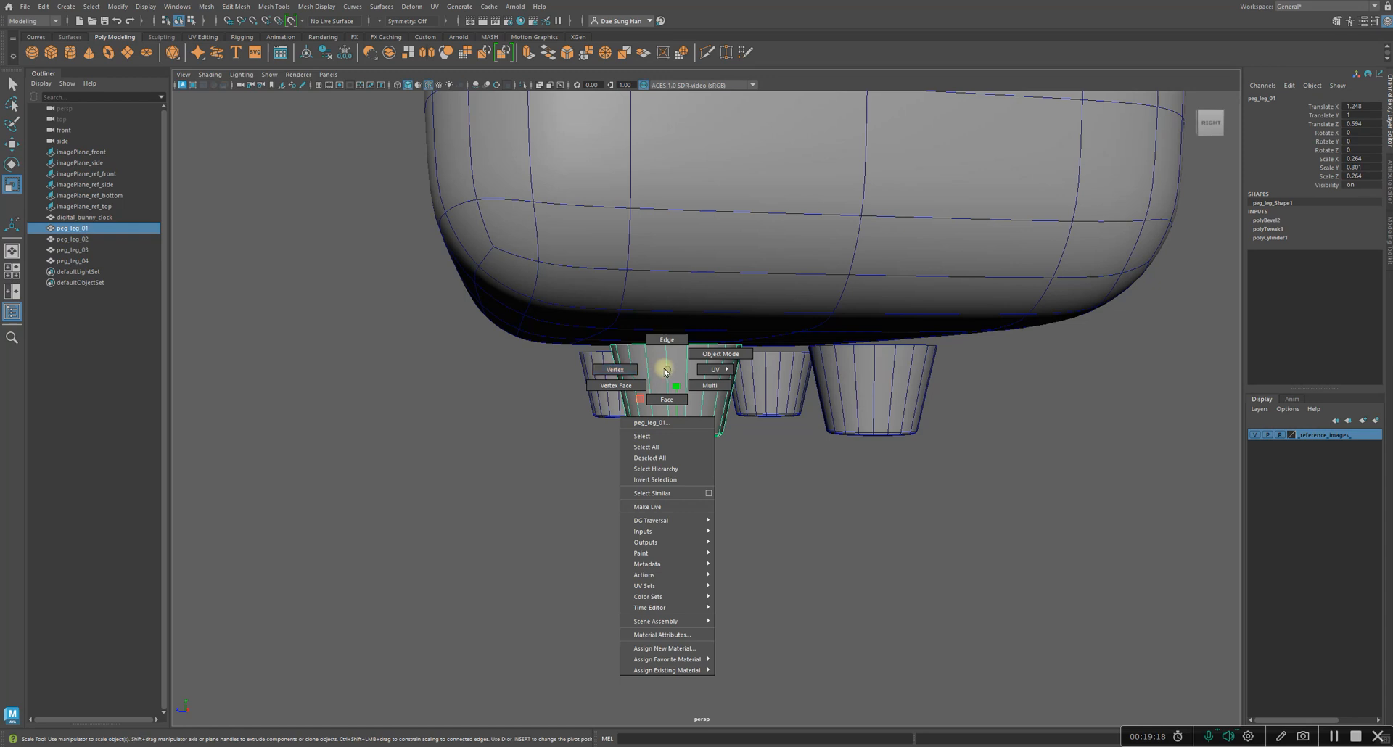
{"action": "left_click", "coordinate": [590, 371]}
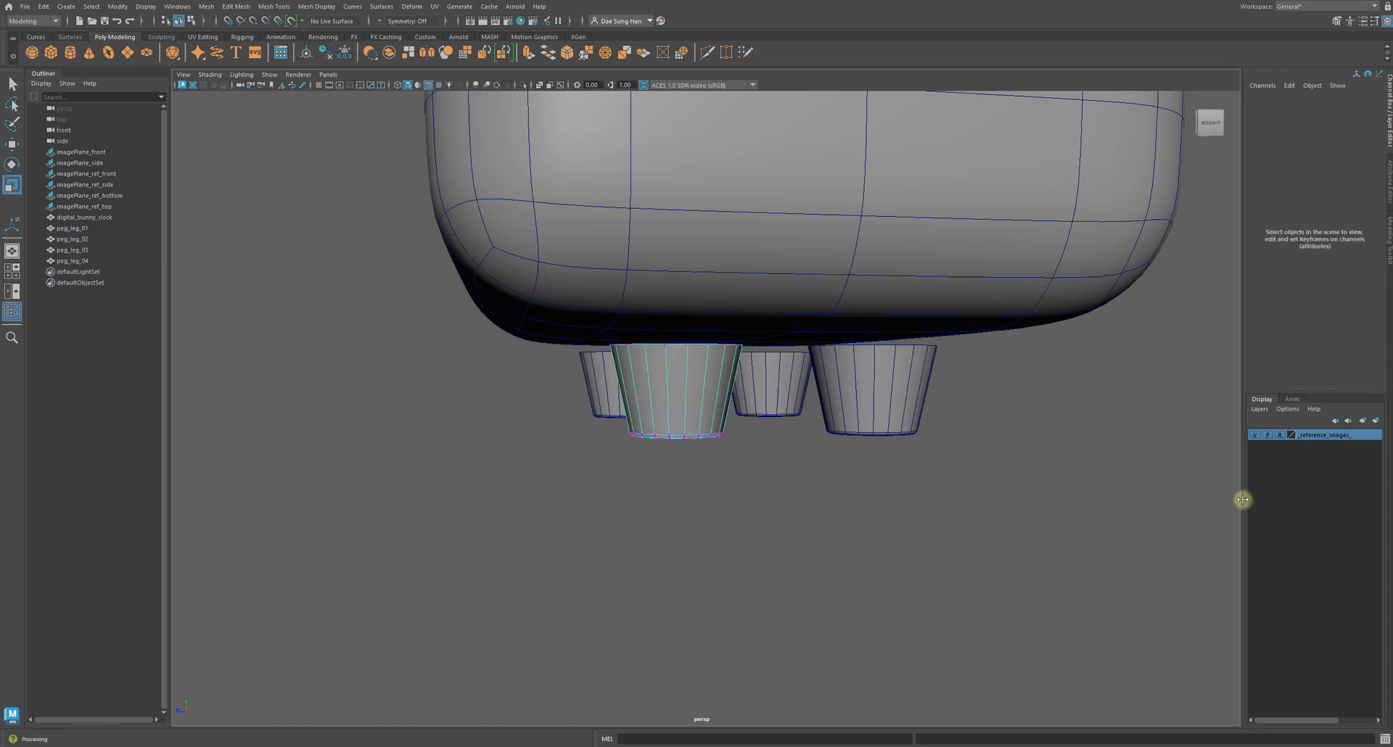
{"action": "key", "text": "4"}
{"action": "mouse_move", "coordinate": [764, 367]}
{"action": "left_mouse_down", "text": "alt"}
{"action": "mouse_move", "coordinate": [740, 386]}
{"action": "mouse_move", "coordinate": [780, 370]}
{"action": "left_mouse_up", "text": "alt"}
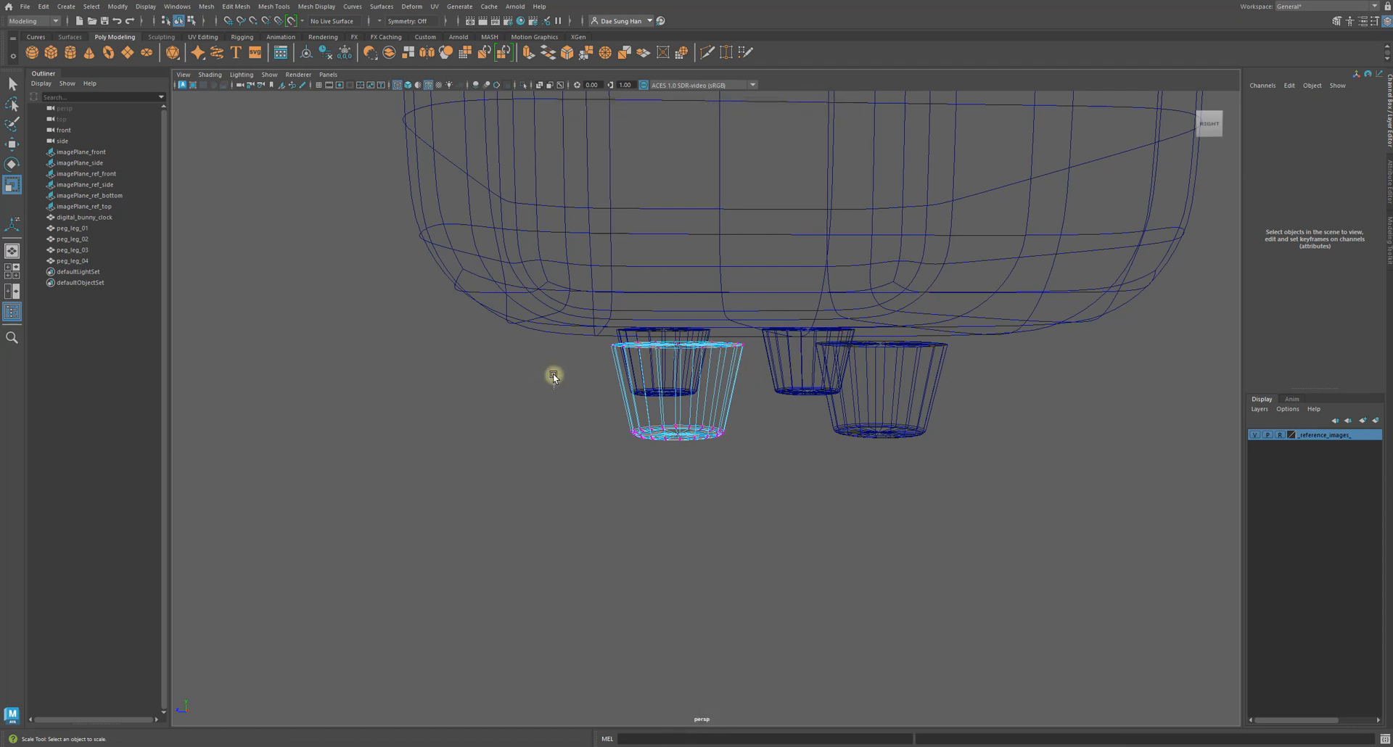
{"action": "left_click_drag", "start_coordinate": [547, 380], "coordinate": [777, 312]}
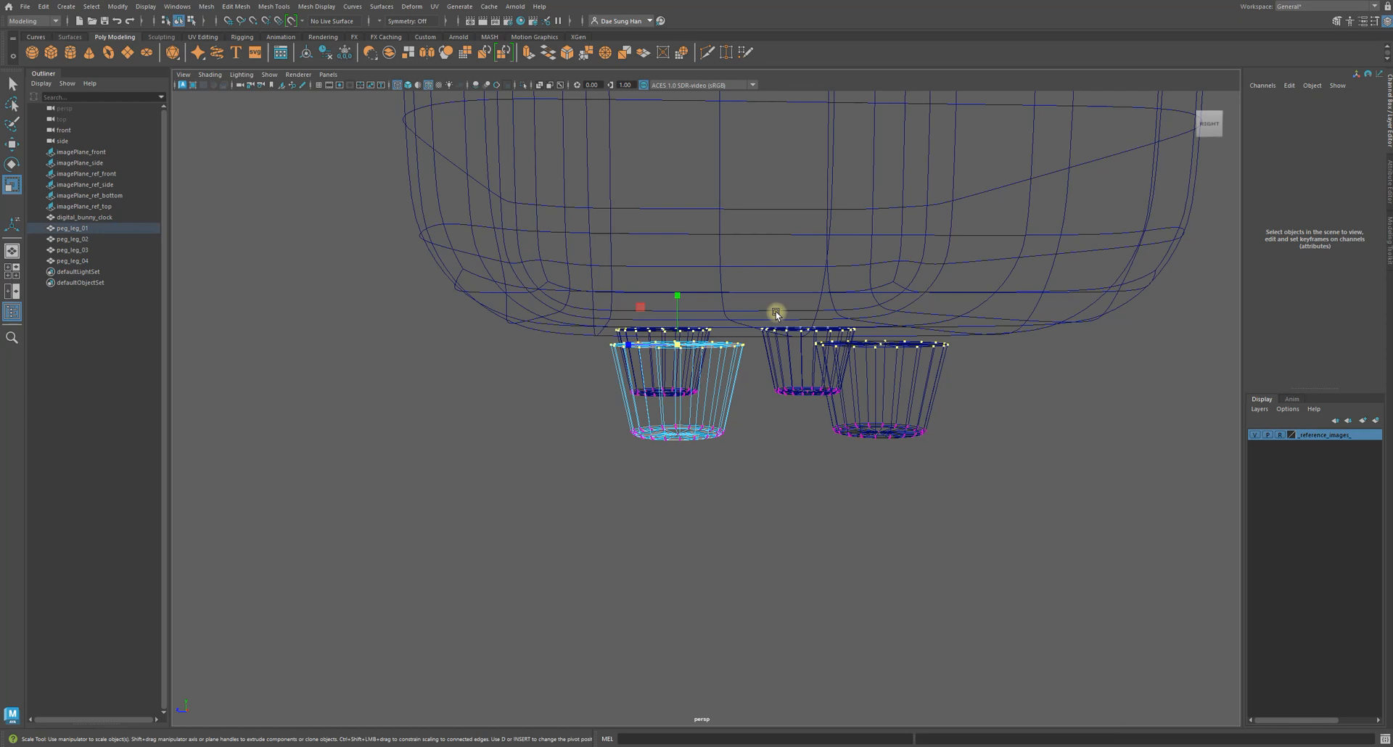
{"action": "left_click_drag", "start_coordinate": [735, 409], "coordinate": [650, 435], "text": "alt"}
- Move the selected top vertices vertically along Y into the body's underside and inspect the legs in shaded display
{"action": "key", "text": "w"}
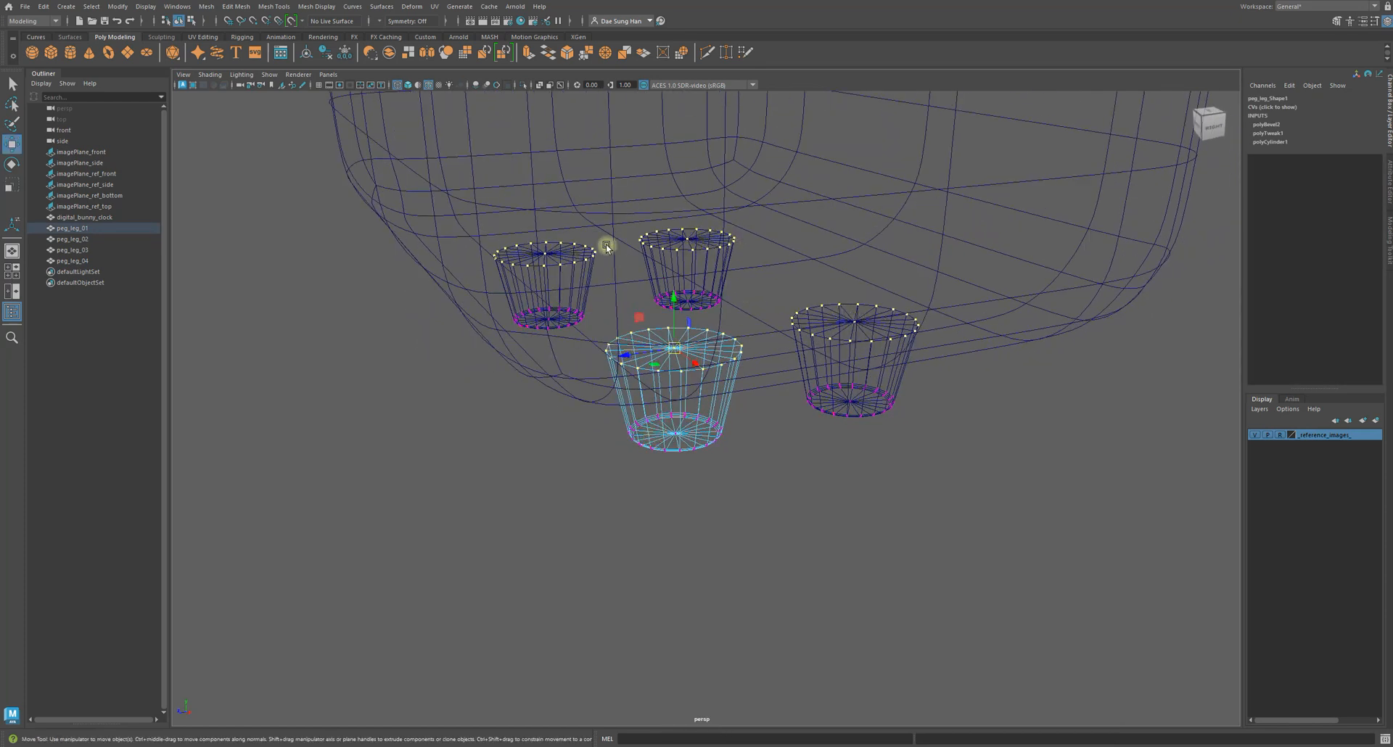
{"action": "left_click_drag", "start_coordinate": [819, 314], "coordinate": [752, 273], "text": "alt"}
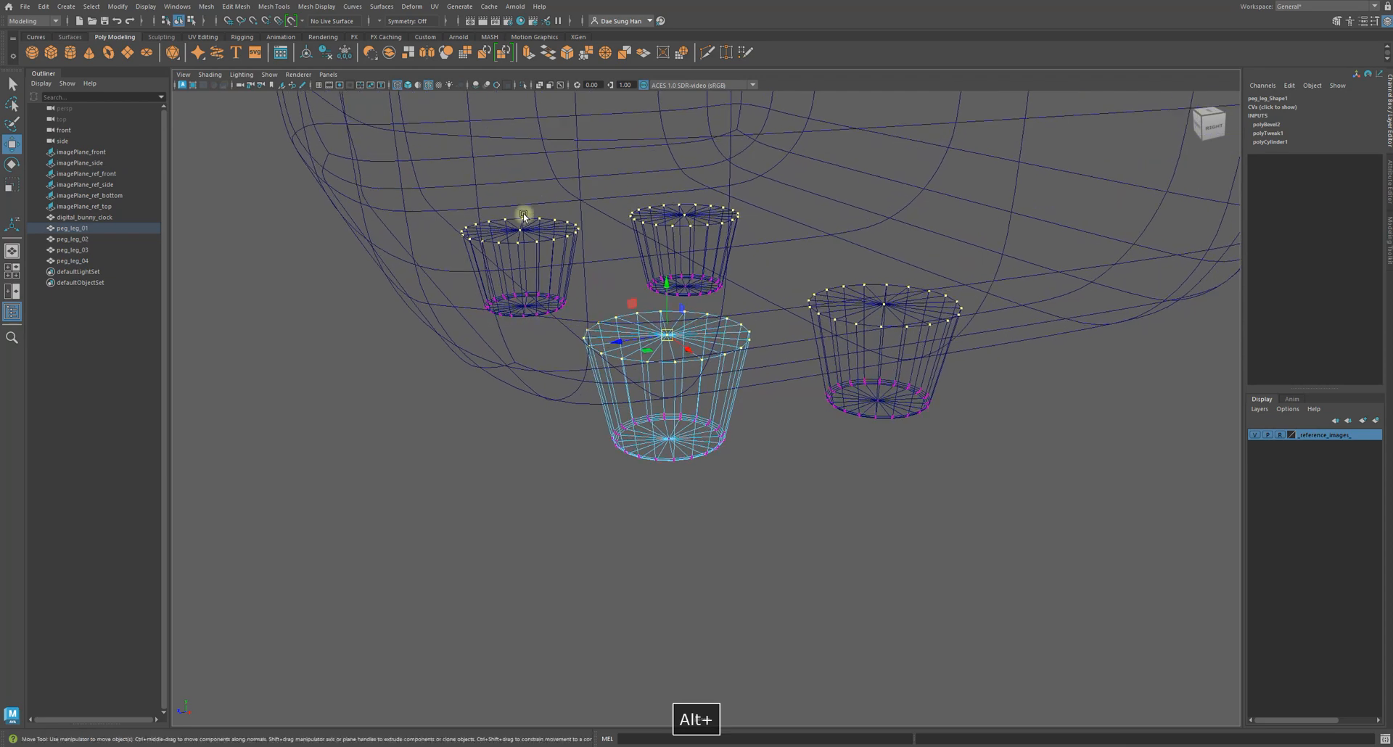
{"action": "mouse_move", "coordinate": [872, 337]}
{"action": "left_mouse_down", "text": "alt"}
{"action": "mouse_move", "coordinate": [631, 294]}
{"action": "mouse_move", "coordinate": [802, 333]}
{"action": "mouse_move", "coordinate": [662, 273]}
{"action": "mouse_move", "coordinate": [663, 213]}
{"action": "left_mouse_up", "text": "alt"}
{"action": "key", "text": "5"}
{"action": "left_click_drag", "start_coordinate": [715, 310], "coordinate": [737, 292], "text": "alt"}
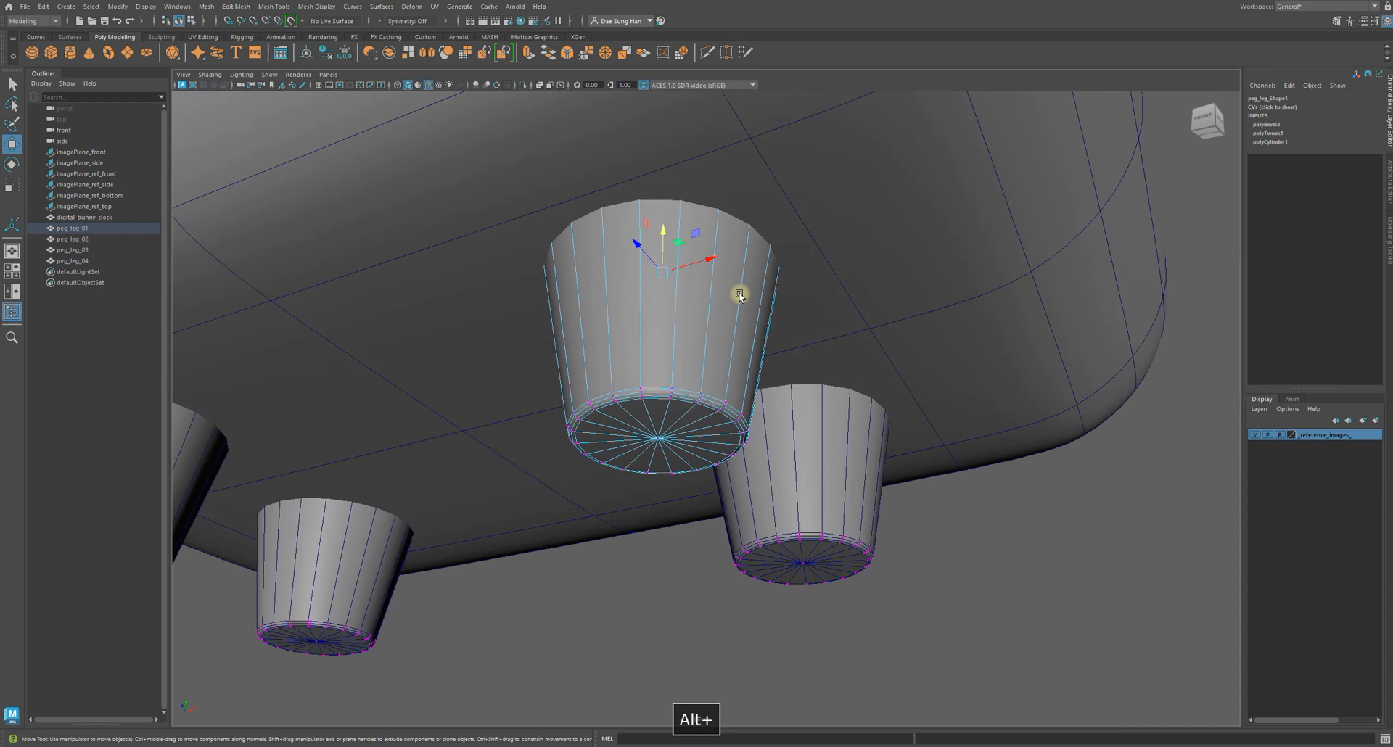
- Return peg_leg_01 from vertex mode to object mode, deselect it, and check the extended legs against the body's underside
{"action": "left_click_drag", "start_coordinate": [817, 334], "coordinate": [737, 382], "text": "alt"}
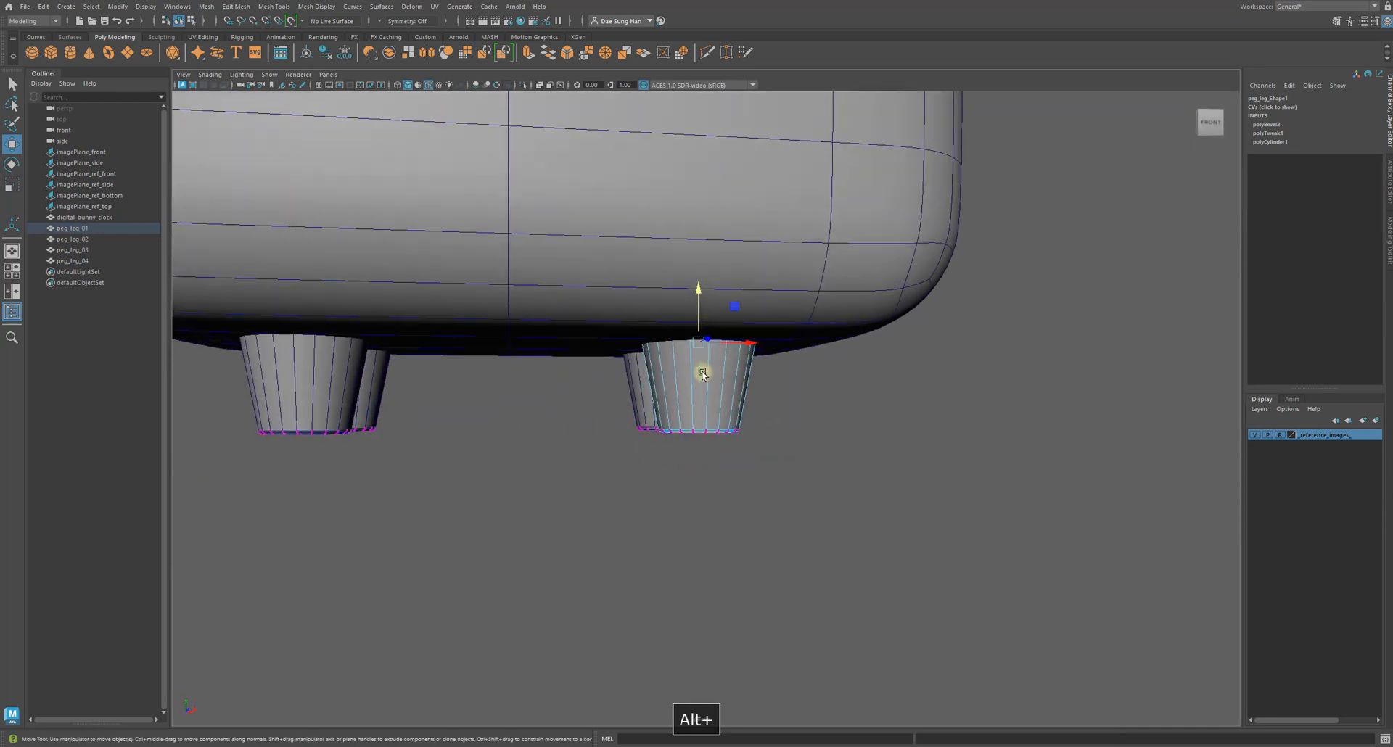
{"action": "right_click", "coordinate": [700, 371]}
{"action": "right_click_drag", "start_coordinate": [719, 360], "coordinate": [1009, 259]}
{"action": "left_click", "coordinate": [967, 423]}
{"action": "right_click_drag", "start_coordinate": [967, 423], "coordinate": [591, 391], "text": "alt"}
{"action": "middle_click_drag", "start_coordinate": [591, 392], "coordinate": [675, 417], "text": "alt"}
{"action": "left_click_drag", "start_coordinate": [935, 565], "coordinate": [788, 497], "text": "alt"}
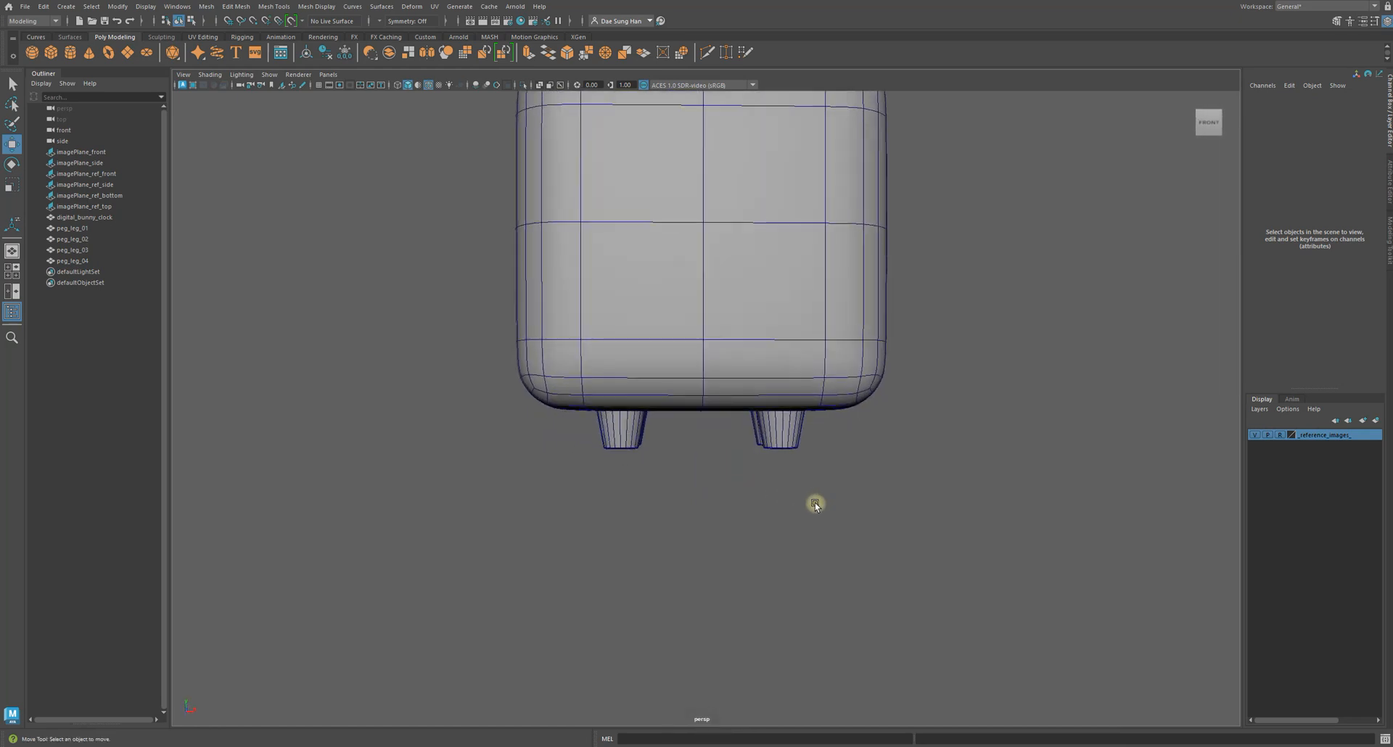
- Turn off the wireframe overlay in the perspective view and inspect the smooth-shaded clock from the side
{"action": "key", "text": "alt+5"}
{"action": "left_click_drag", "start_coordinate": [941, 491], "coordinate": [1005, 485], "text": "alt"}
{"action": "right_click_drag", "start_coordinate": [1004, 486], "coordinate": [563, 468], "text": "alt"}
{"action": "mouse_move", "coordinate": [563, 468]}
{"action": "left_mouse_down", "text": "alt"}
{"action": "mouse_move", "coordinate": [342, 457]}
{"action": "mouse_move", "coordinate": [444, 483]}
{"action": "left_mouse_up", "text": "alt"}
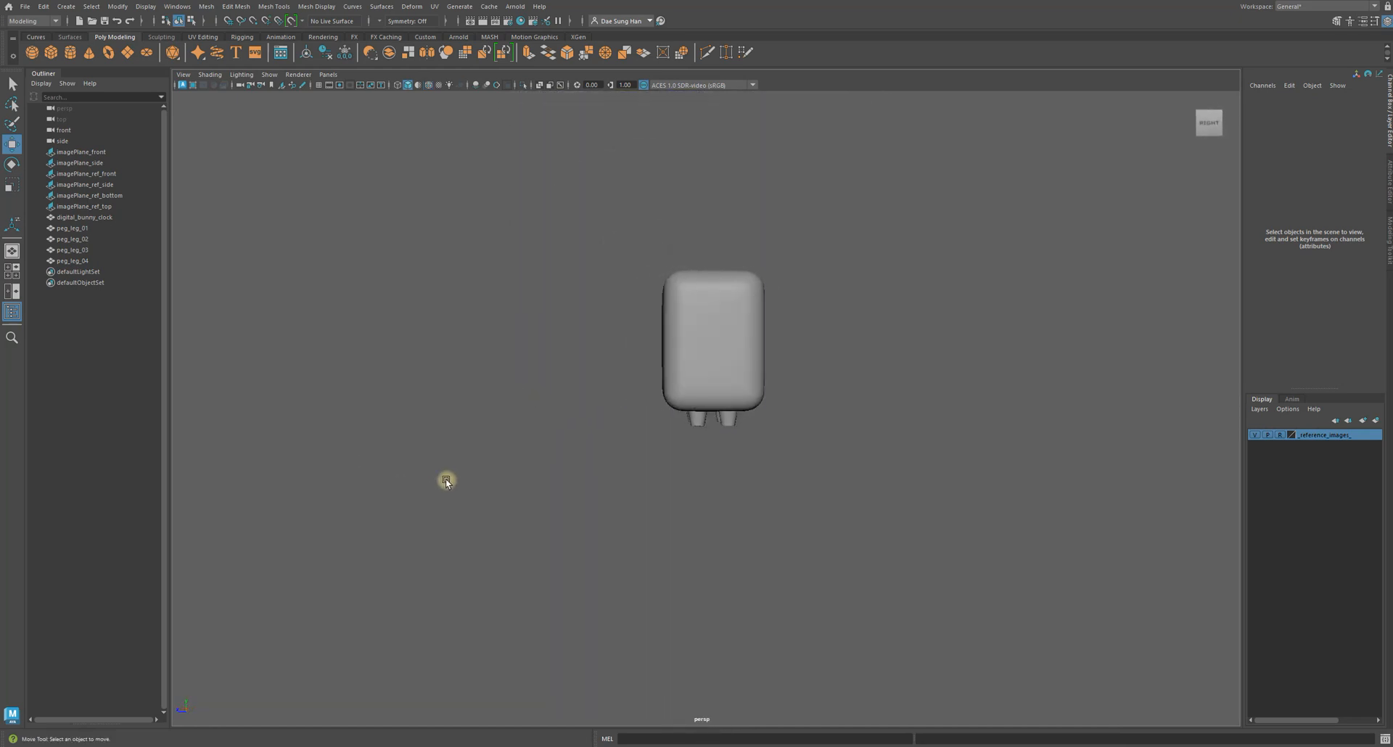
- In the side view, select peg_leg_01 and peg_leg_02 and move them along Z to about 0.65, toward the pink reference outline
{"action": "key", "text": "space"}
{"action": "key", "text": "space"}
{"action": "middle_click_drag", "start_coordinate": [794, 437], "coordinate": [808, 449], "text": "alt"}
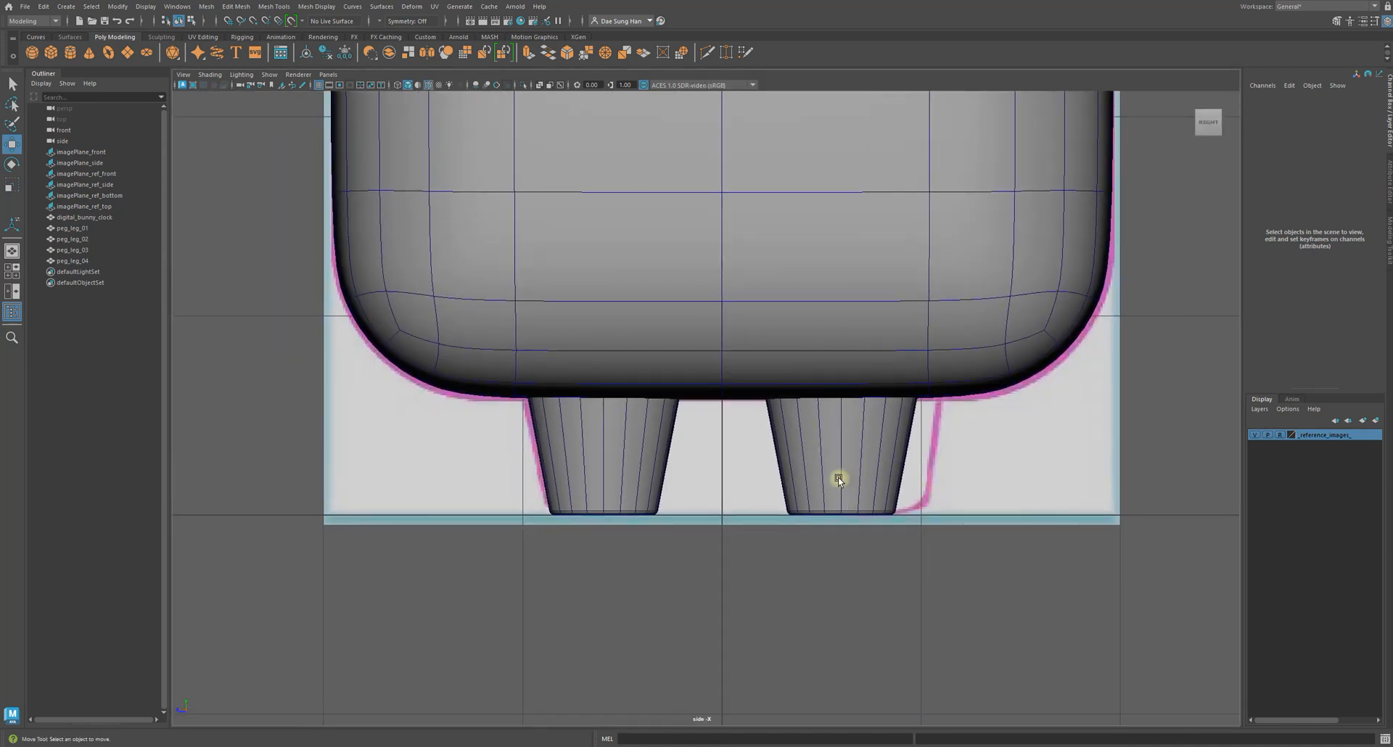
{"action": "left_click_drag", "start_coordinate": [658, 580], "coordinate": [473, 472]}
{"action": "middle_click_drag", "start_coordinate": [610, 467], "coordinate": [697, 457], "text": "alt"}
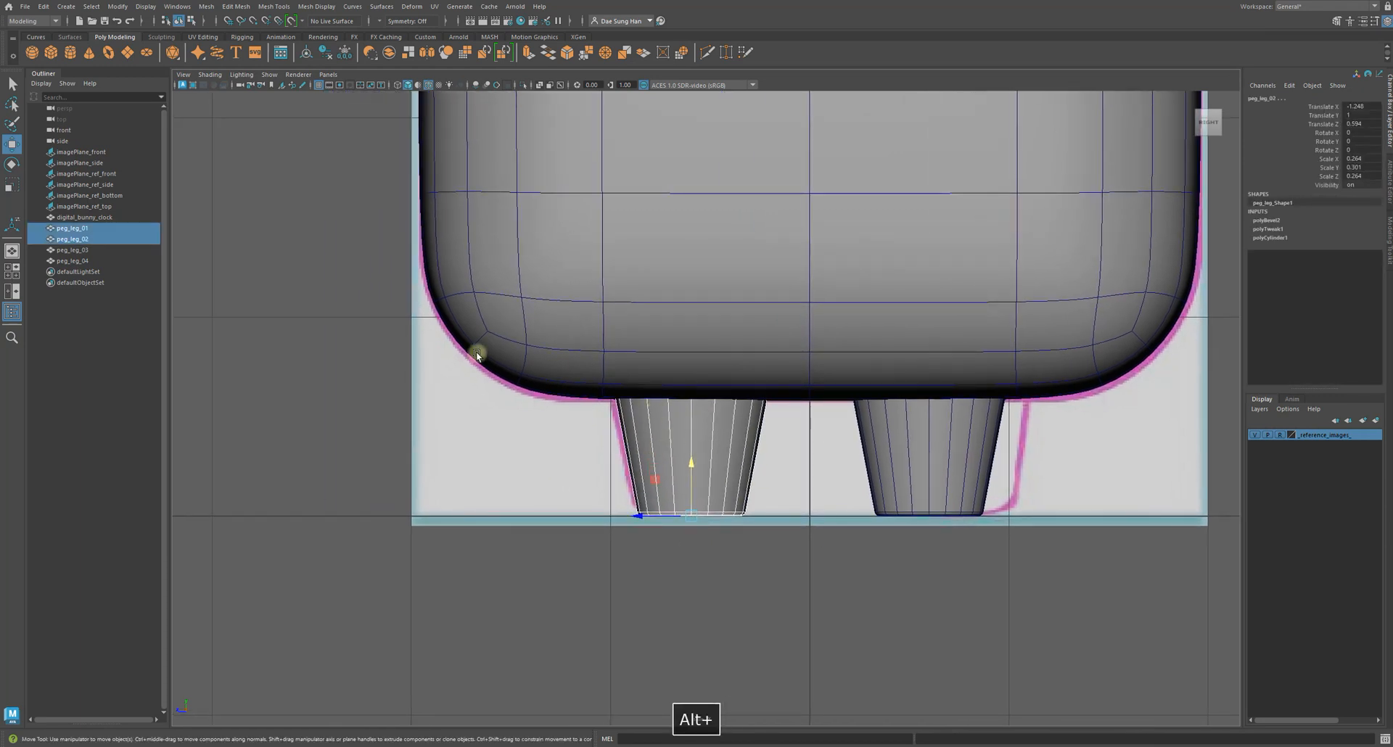
{"action": "left_click_drag", "start_coordinate": [639, 516], "coordinate": [641, 516]}
{"action": "right_click_drag", "start_coordinate": [642, 515], "coordinate": [494, 631], "text": "alt"}
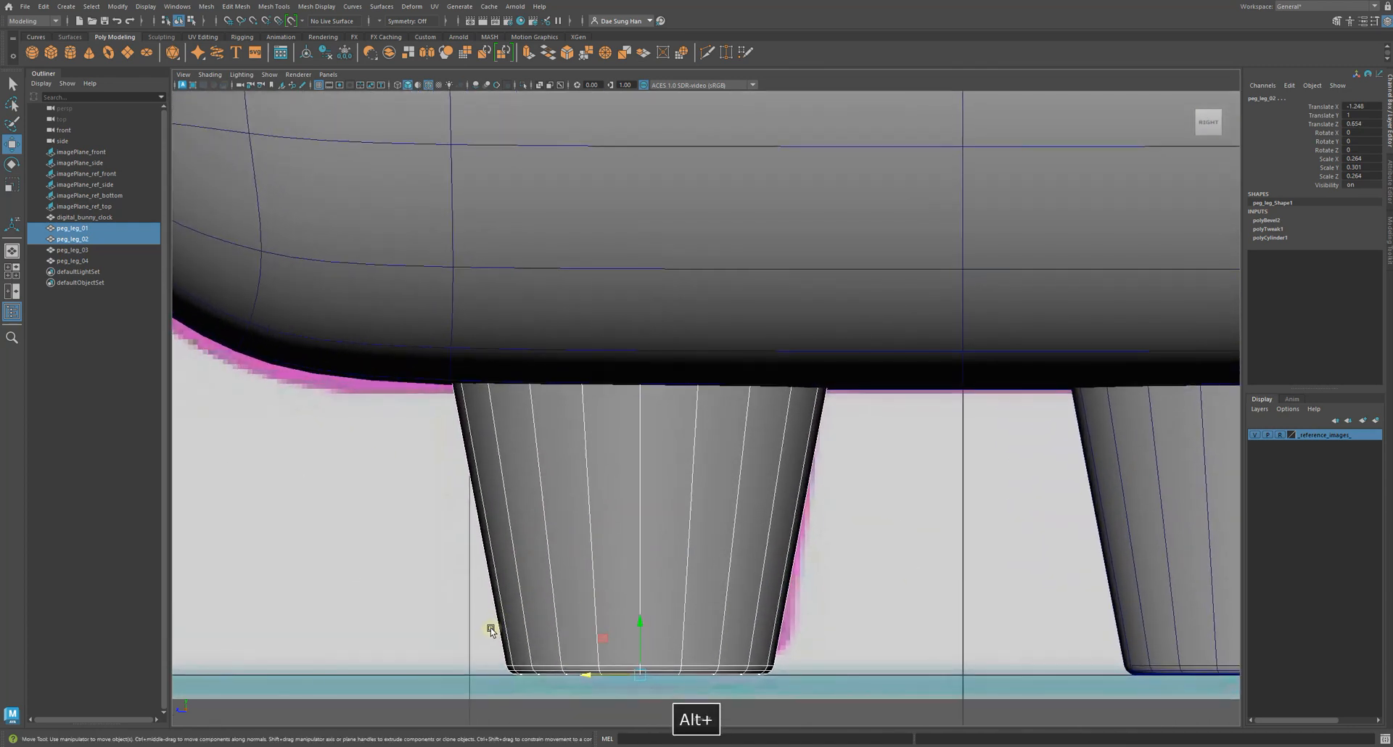
{"action": "left_click_drag", "start_coordinate": [588, 674], "coordinate": [584, 671]}
- Select peg_leg_03 and peg_leg_04 in the side view and move them farther outward along Z toward the reference leg outline
{"action": "right_click_drag", "start_coordinate": [855, 525], "coordinate": [763, 453], "text": "alt"}
{"action": "middle_click_drag", "start_coordinate": [764, 453], "coordinate": [658, 420], "text": "alt"}
{"action": "right_click_drag", "start_coordinate": [658, 420], "coordinate": [883, 555], "text": "alt"}
{"action": "left_click_drag", "start_coordinate": [898, 569], "coordinate": [662, 377]}
{"action": "right_click_drag", "start_coordinate": [428, 307], "coordinate": [820, 407], "text": "alt"}
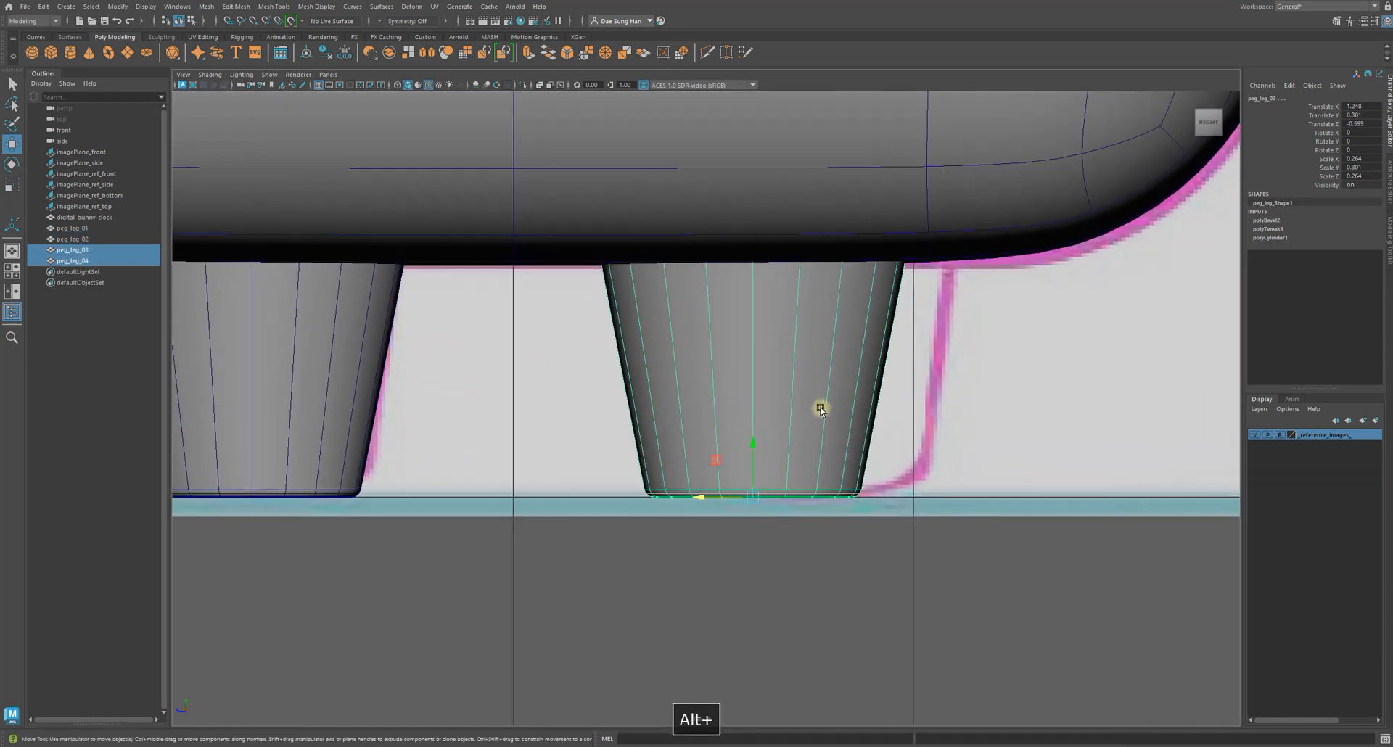
{"action": "middle_click_drag", "start_coordinate": [821, 407], "coordinate": [761, 507], "text": "alt"}
{"action": "right_click_drag", "start_coordinate": [762, 507], "coordinate": [868, 733], "text": "alt"}
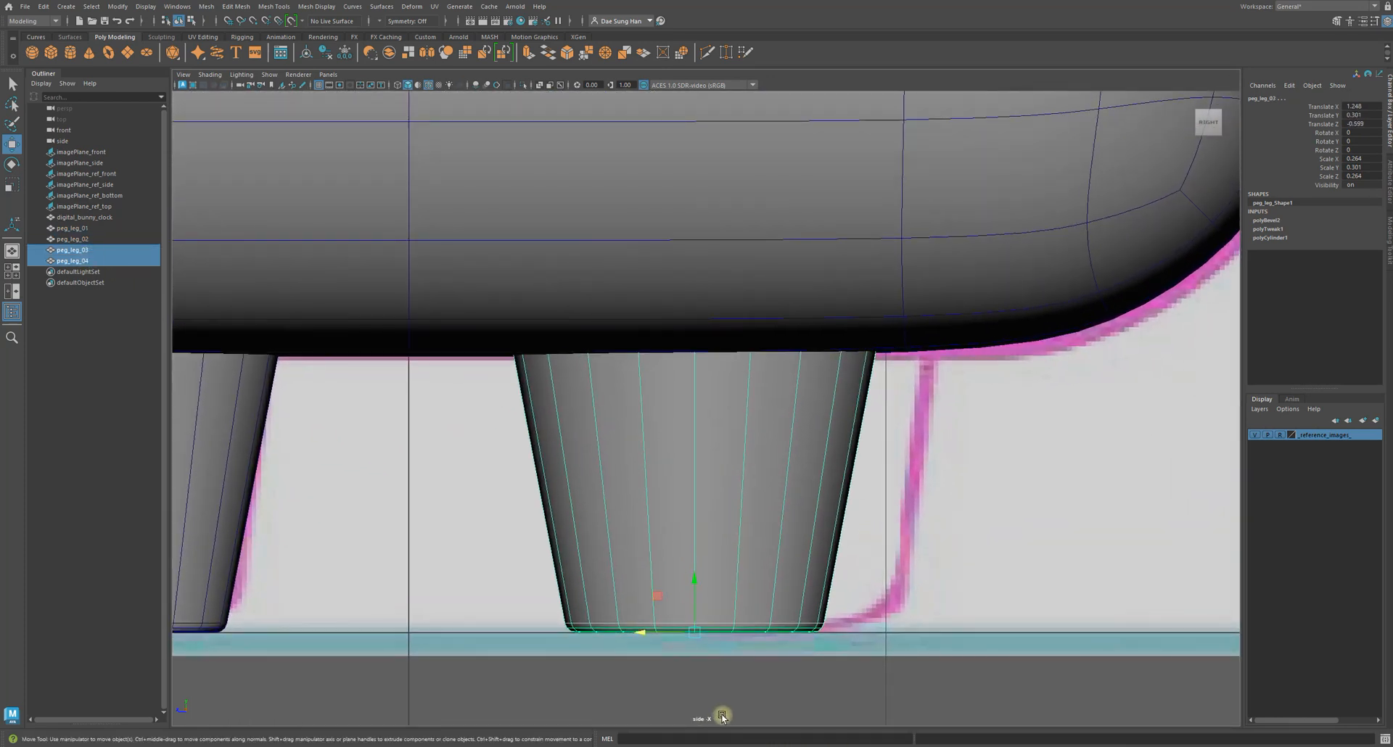
{"action": "left_click_drag", "start_coordinate": [622, 637], "coordinate": [668, 637]}
{"action": "left_click", "coordinate": [1021, 709]}
{"action": "right_click_drag", "start_coordinate": [1020, 708], "coordinate": [781, 507], "text": "alt"}
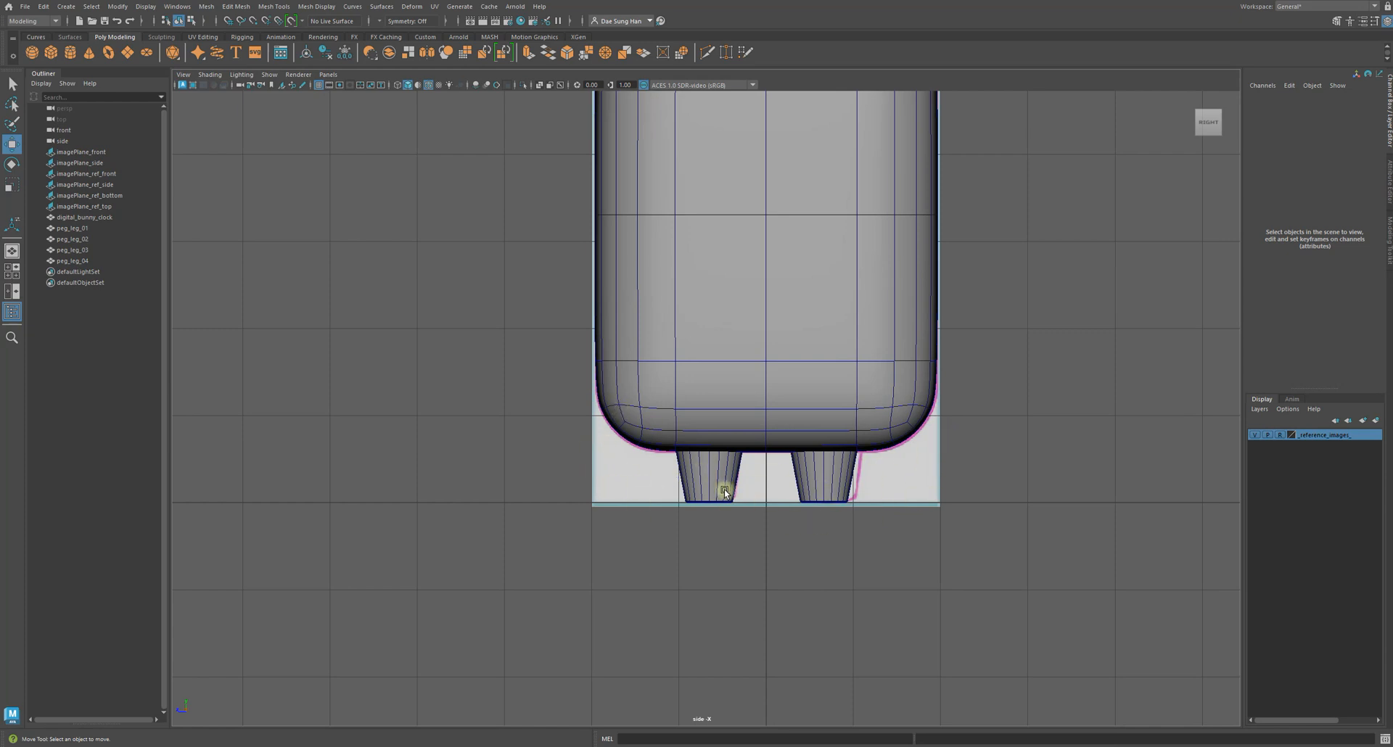
- Examine the repositioned legs in the perspective view from several angles, including peg_leg_01 from underneath
{"action": "right_click_drag", "start_coordinate": [679, 490], "coordinate": [764, 501], "text": "alt"}
{"action": "key", "text": "space"}
{"action": "key", "text": "space"}
{"action": "left_click_drag", "start_coordinate": [921, 320], "coordinate": [721, 419], "text": "alt"}
{"action": "left_click_drag", "start_coordinate": [621, 428], "coordinate": [827, 451], "text": "alt"}
{"action": "left_click_drag", "start_coordinate": [552, 428], "coordinate": [880, 488], "text": "alt"}
{"action": "right_click_drag", "start_coordinate": [880, 488], "coordinate": [839, 498], "text": "alt"}
{"action": "left_click", "coordinate": [776, 459]}
{"action": "left_click_drag", "start_coordinate": [771, 455], "coordinate": [804, 417], "text": "alt"}
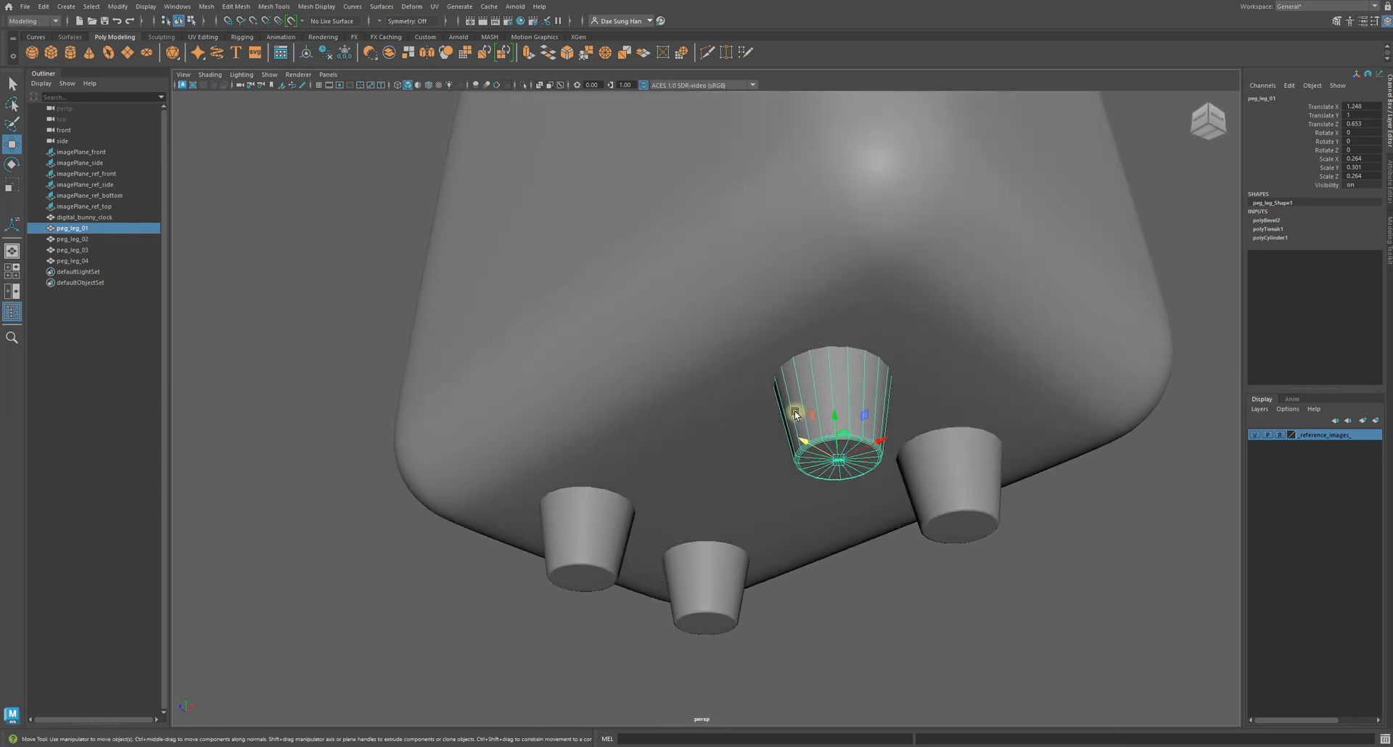
{"action": "left_click_drag", "start_coordinate": [786, 407], "coordinate": [786, 426], "text": "alt"}
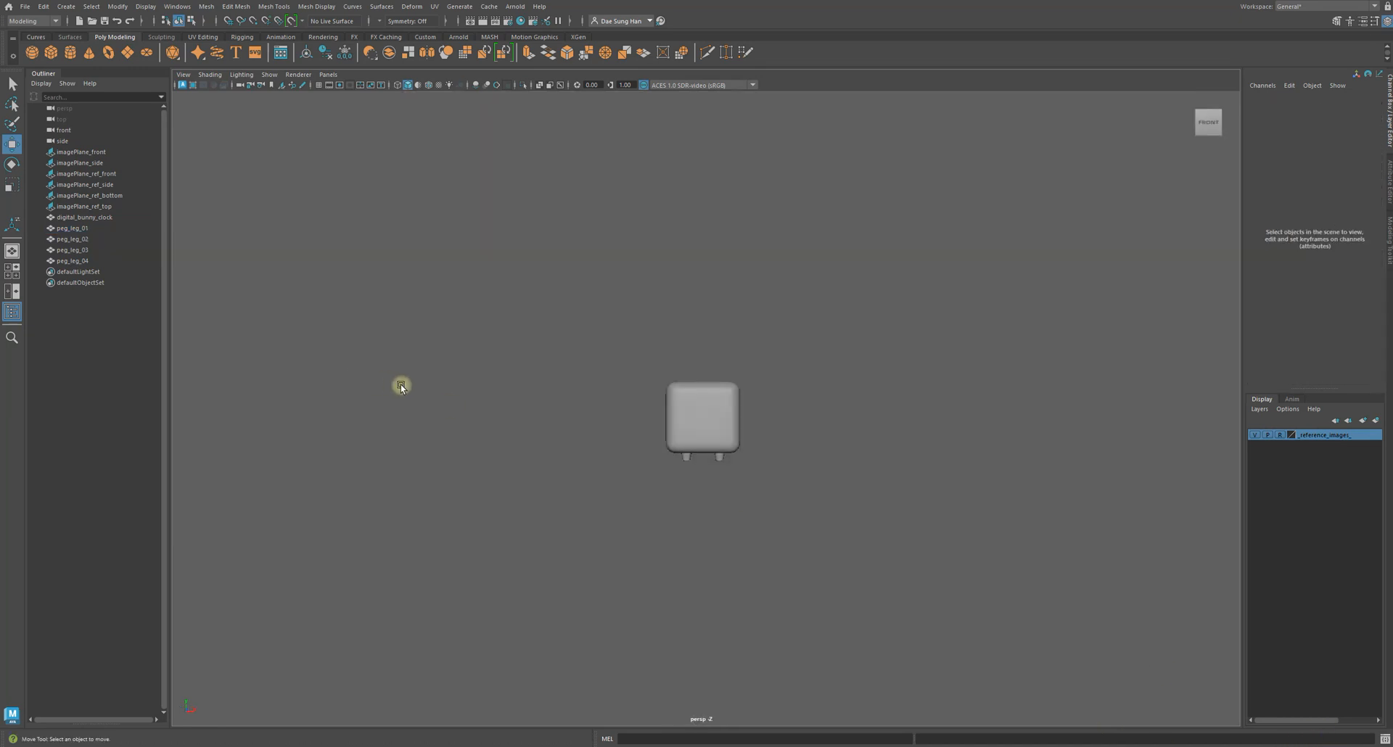
- Select all six image planes in the Outliner and check the visibility of the reference images layer in the perspective view
{"action": "right_click_drag", "start_coordinate": [568, 397], "coordinate": [803, 431], "text": "alt"}
{"action": "middle_click_drag", "start_coordinate": [773, 390], "coordinate": [784, 322], "text": "alt"}
{"action": "right_click_drag", "start_coordinate": [806, 345], "coordinate": [731, 393], "text": "alt"}
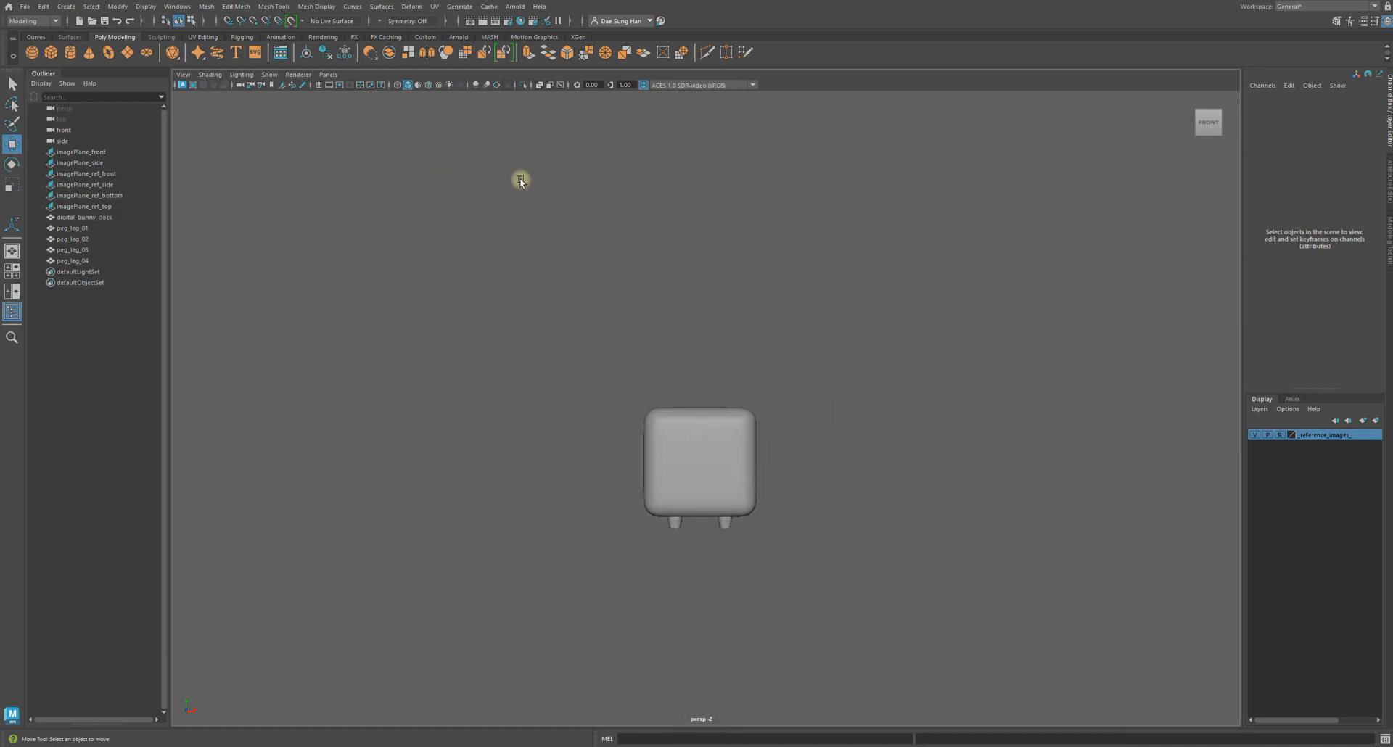
{"action": "middle_click_drag", "start_coordinate": [519, 174], "coordinate": [565, 232], "text": "alt"}
{"action": "right_click_drag", "start_coordinate": [614, 307], "coordinate": [522, 193], "text": "alt"}
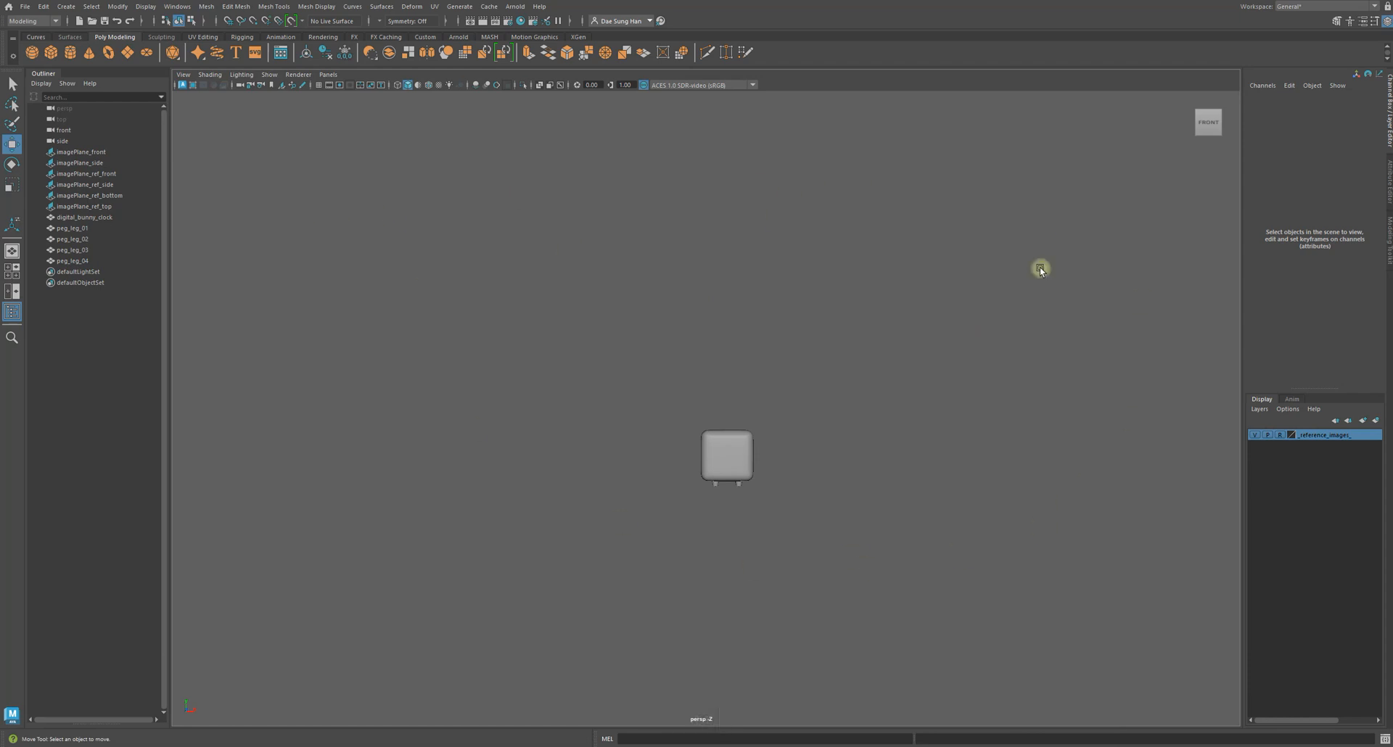
{"action": "left_click_drag", "start_coordinate": [96, 155], "coordinate": [105, 207]}
{"action": "left_click_drag", "start_coordinate": [568, 312], "coordinate": [528, 320], "text": "alt"}
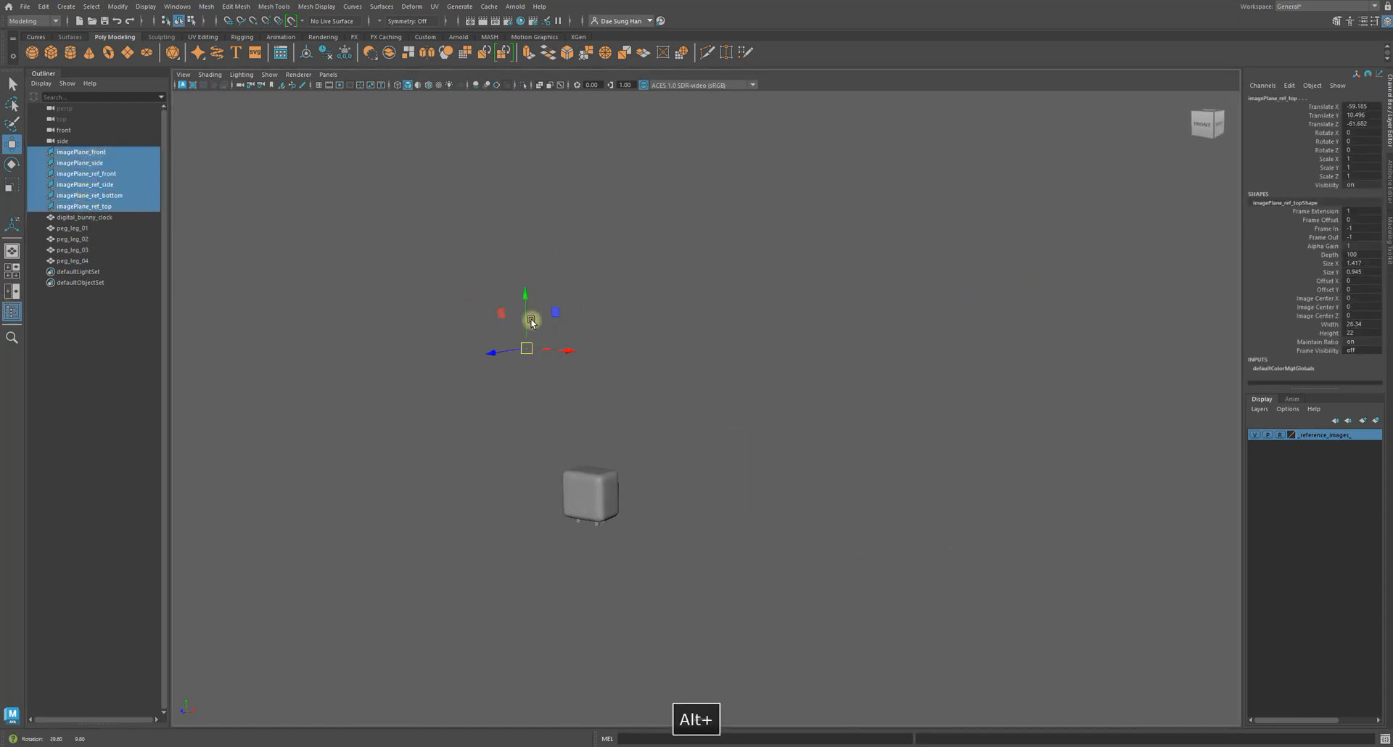
{"action": "left_click_drag", "start_coordinate": [513, 314], "coordinate": [563, 370], "text": "alt"}
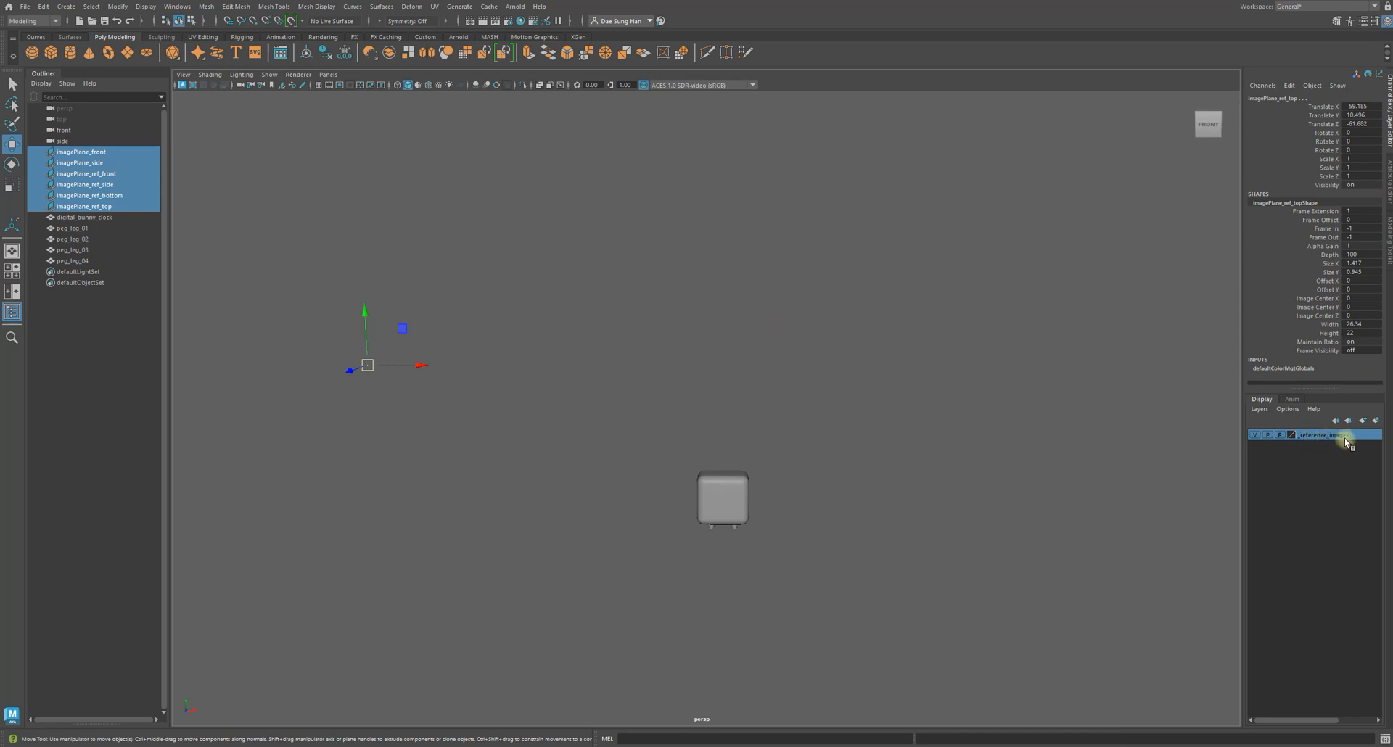
{"action": "left_click", "coordinate": [1255, 435]}
{"action": "left_click", "coordinate": [901, 365]}
{"action": "mouse_move", "coordinate": [880, 414]}
{"action": "left_mouse_down", "text": "alt"}
{"action": "mouse_move", "coordinate": [820, 447]}
{"action": "mouse_move", "coordinate": [1017, 428]}
{"action": "mouse_move", "coordinate": [885, 417]}
{"action": "mouse_move", "coordinate": [873, 336]}
{"action": "mouse_move", "coordinate": [874, 399]}
{"action": "left_mouse_up", "text": "alt"}
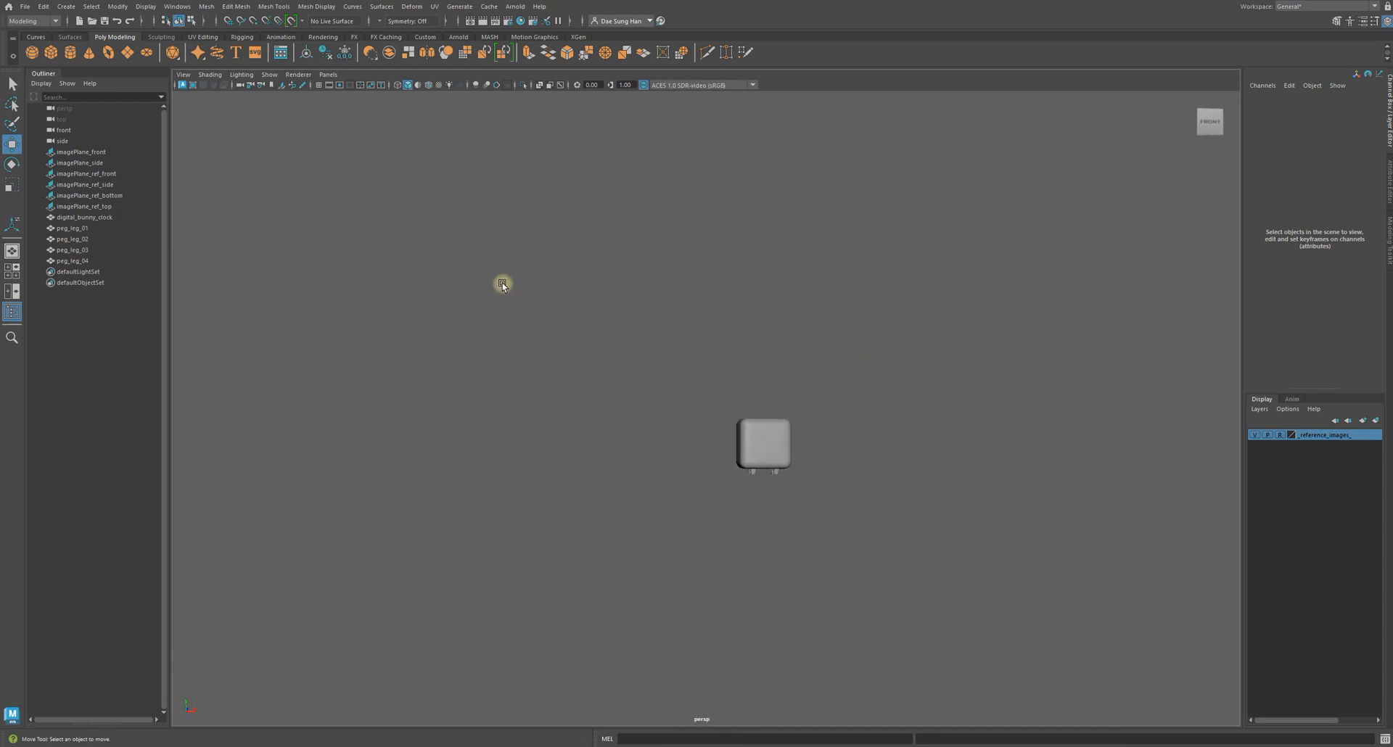
{"action": "left_click_drag", "start_coordinate": [705, 353], "coordinate": [635, 392], "text": "alt"}
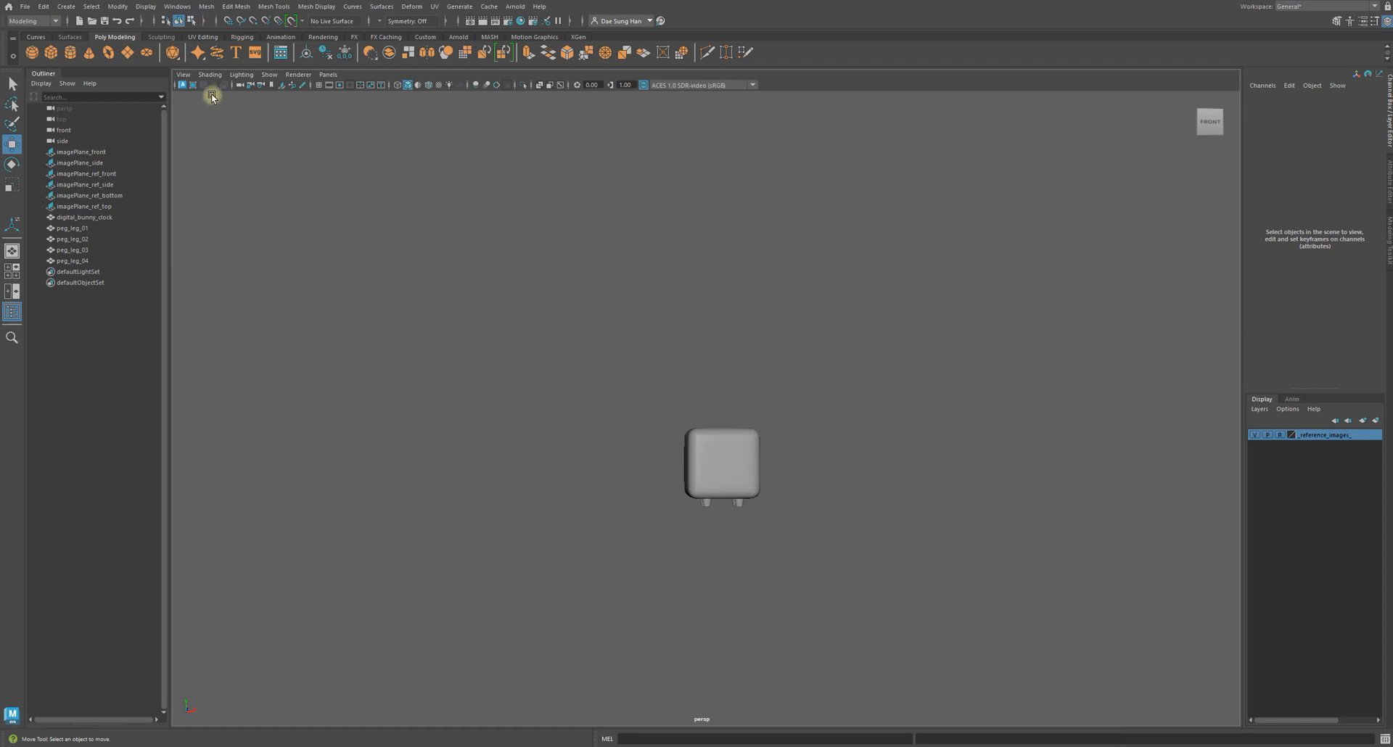
- Detach the perspective view's object-type display list as a floating Viewport window and place it beside the model
{"action": "left_click", "coordinate": [270, 75]}
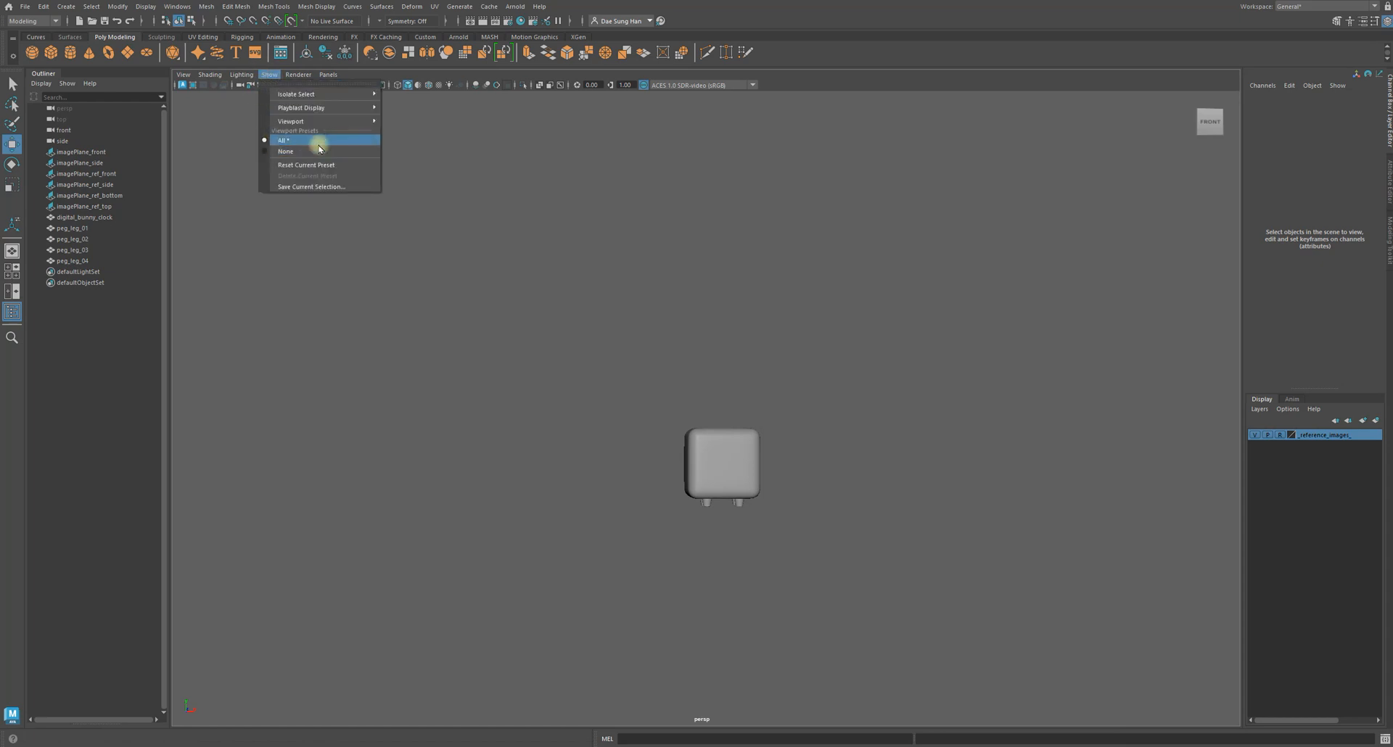
{"action": "mouse_move", "coordinate": [306, 122]}
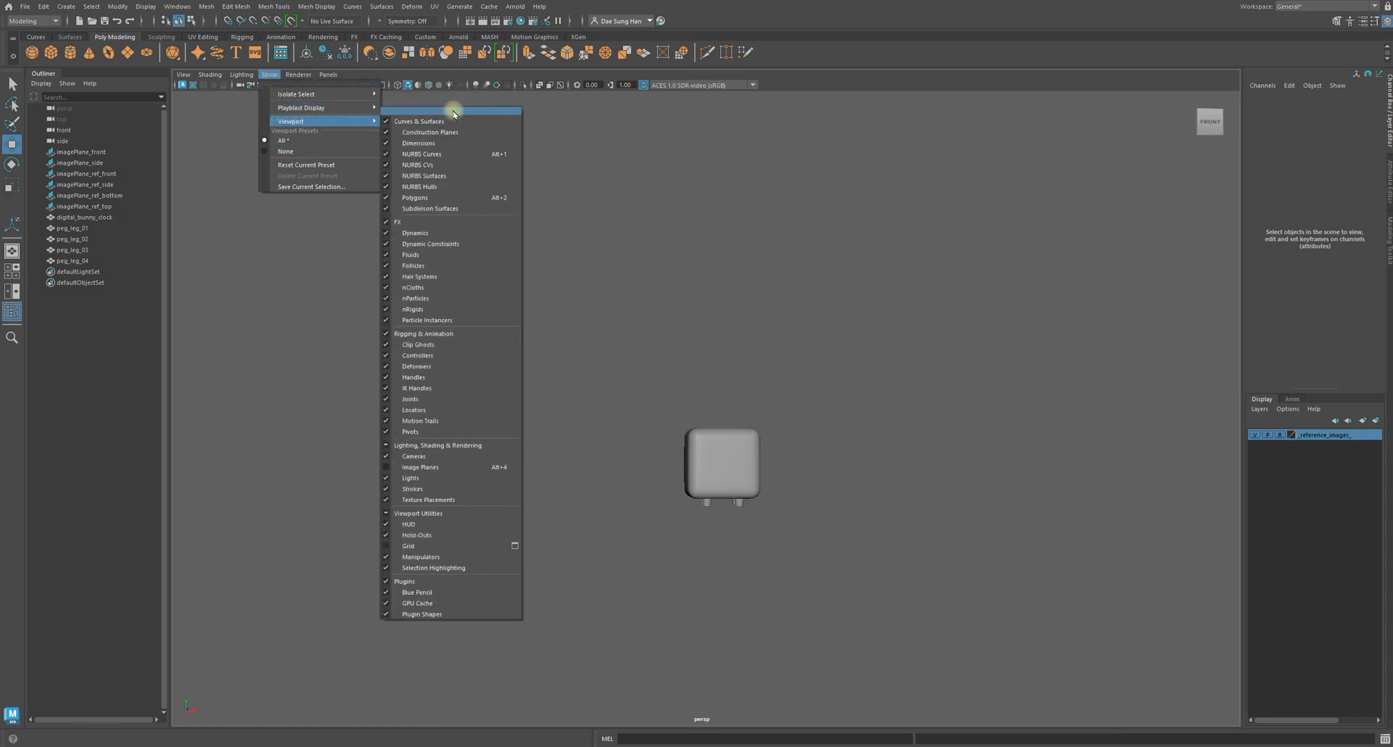
{"action": "left_click", "coordinate": [498, 112]}
{"action": "left_click_drag", "start_coordinate": [475, 108], "coordinate": [388, 127]}
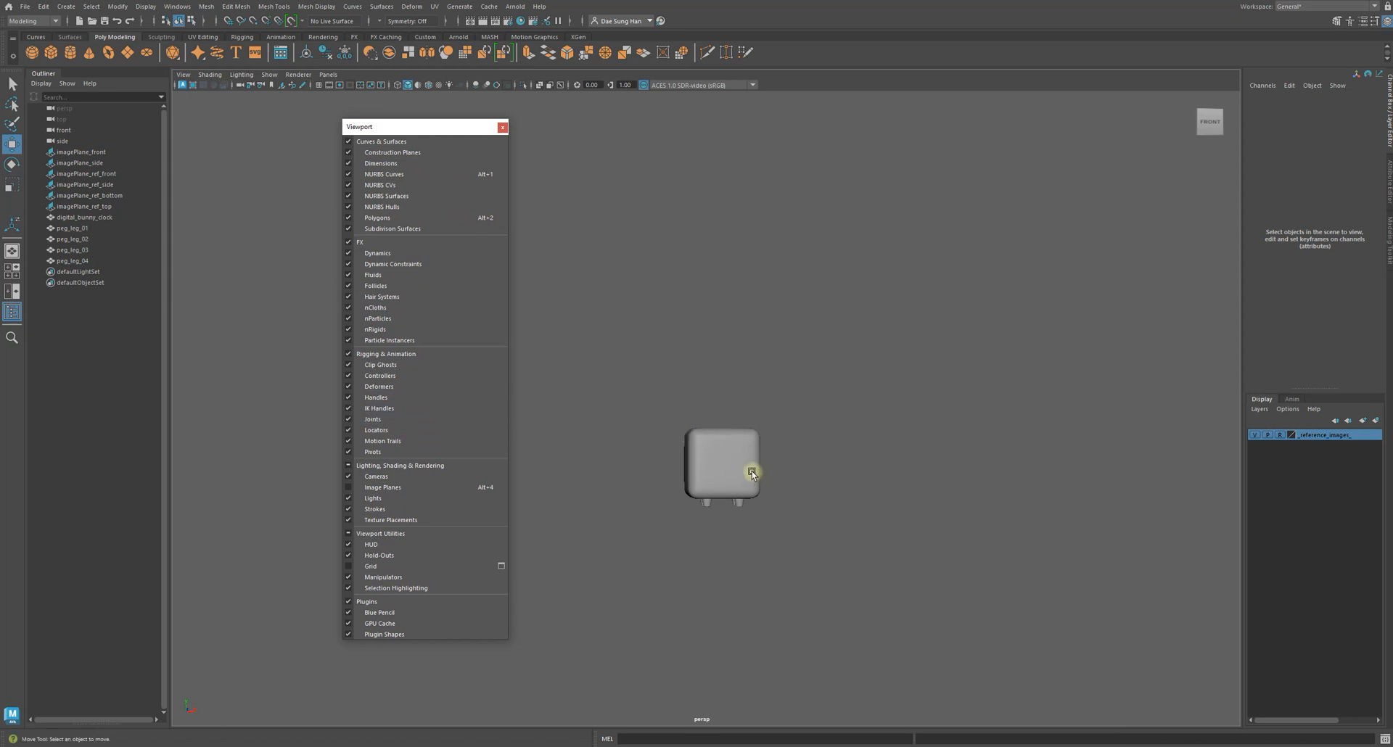
- Select and deselect digital_bunny_clock, and toggle the display of Polygons off and on several times
{"action": "left_click_drag", "start_coordinate": [696, 451], "coordinate": [702, 446], "text": "alt"}
{"action": "right_click_drag", "start_coordinate": [702, 446], "coordinate": [737, 471], "text": "alt"}
{"action": "left_click", "coordinate": [776, 460]}
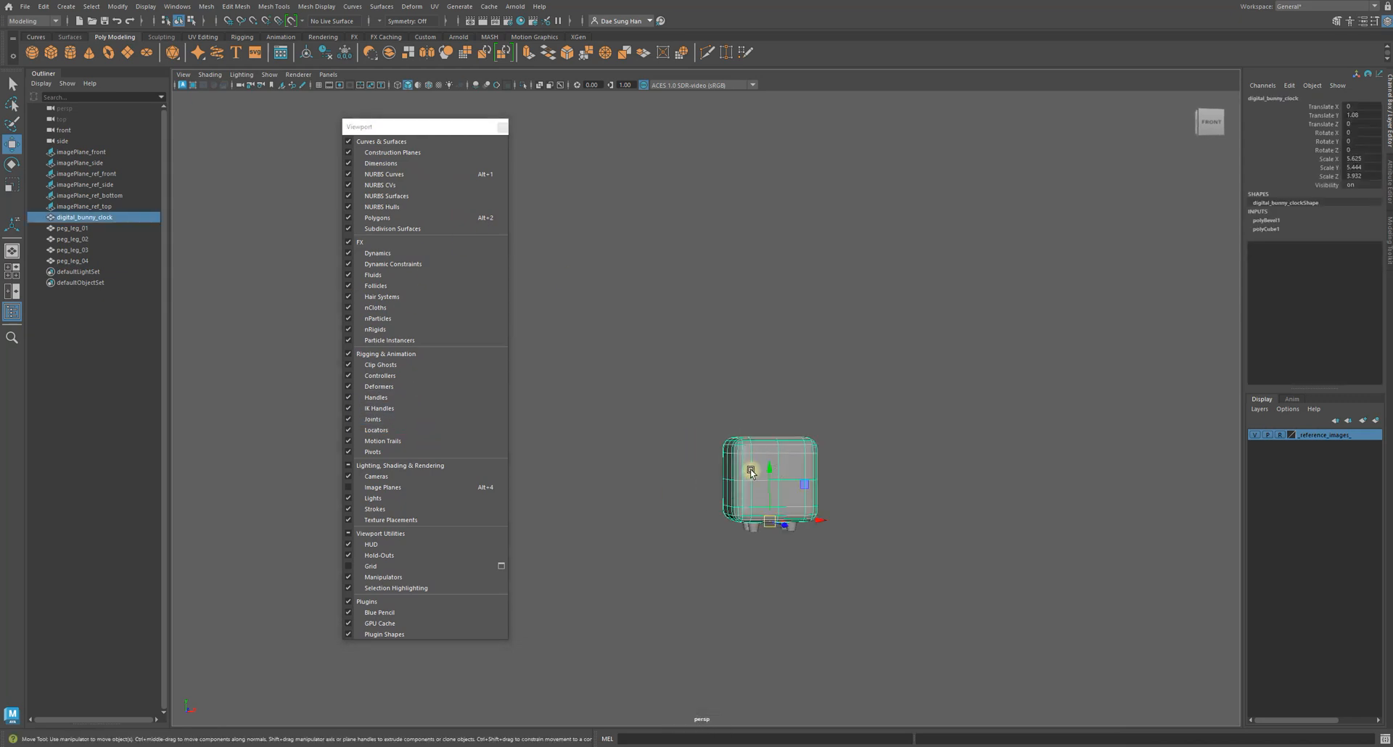
{"action": "left_click", "coordinate": [651, 453]}
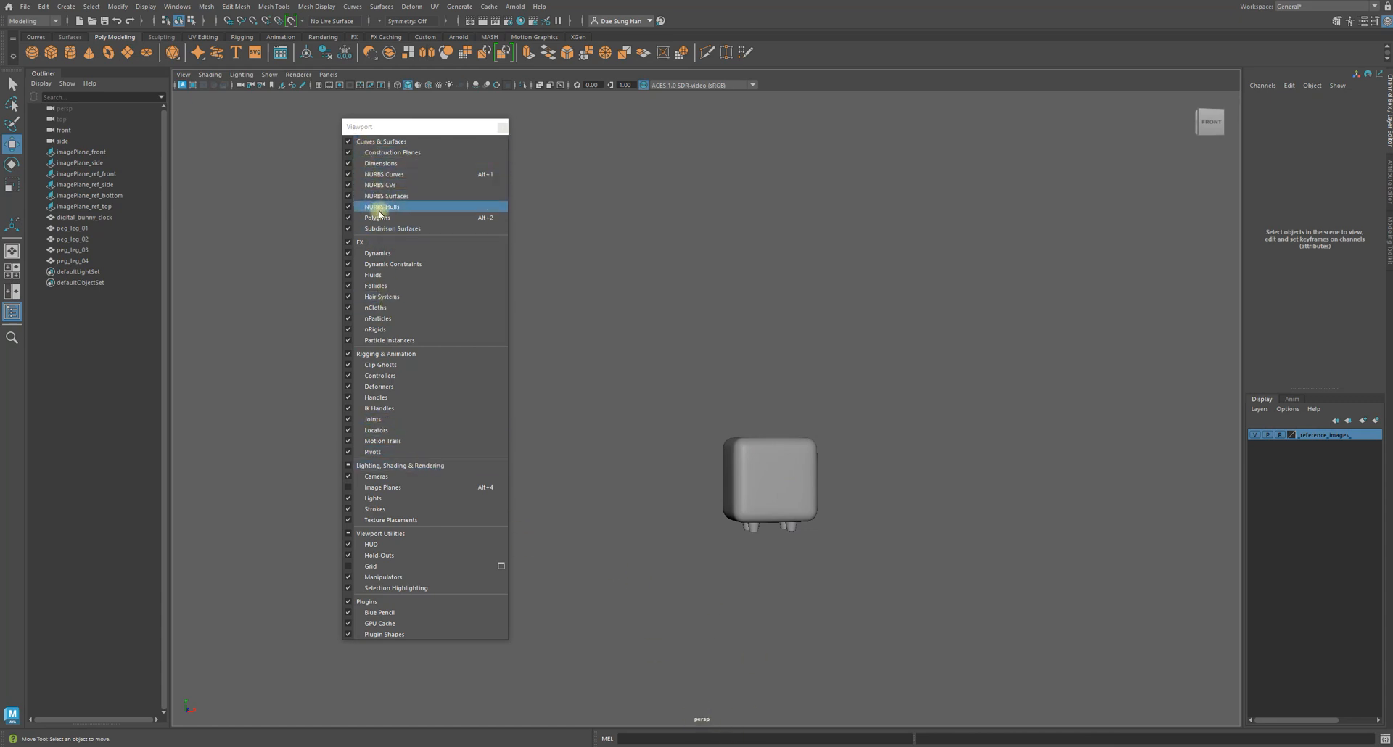
{"action": "left_click", "coordinate": [345, 218]}
{"action": "left_click", "coordinate": [345, 217]}
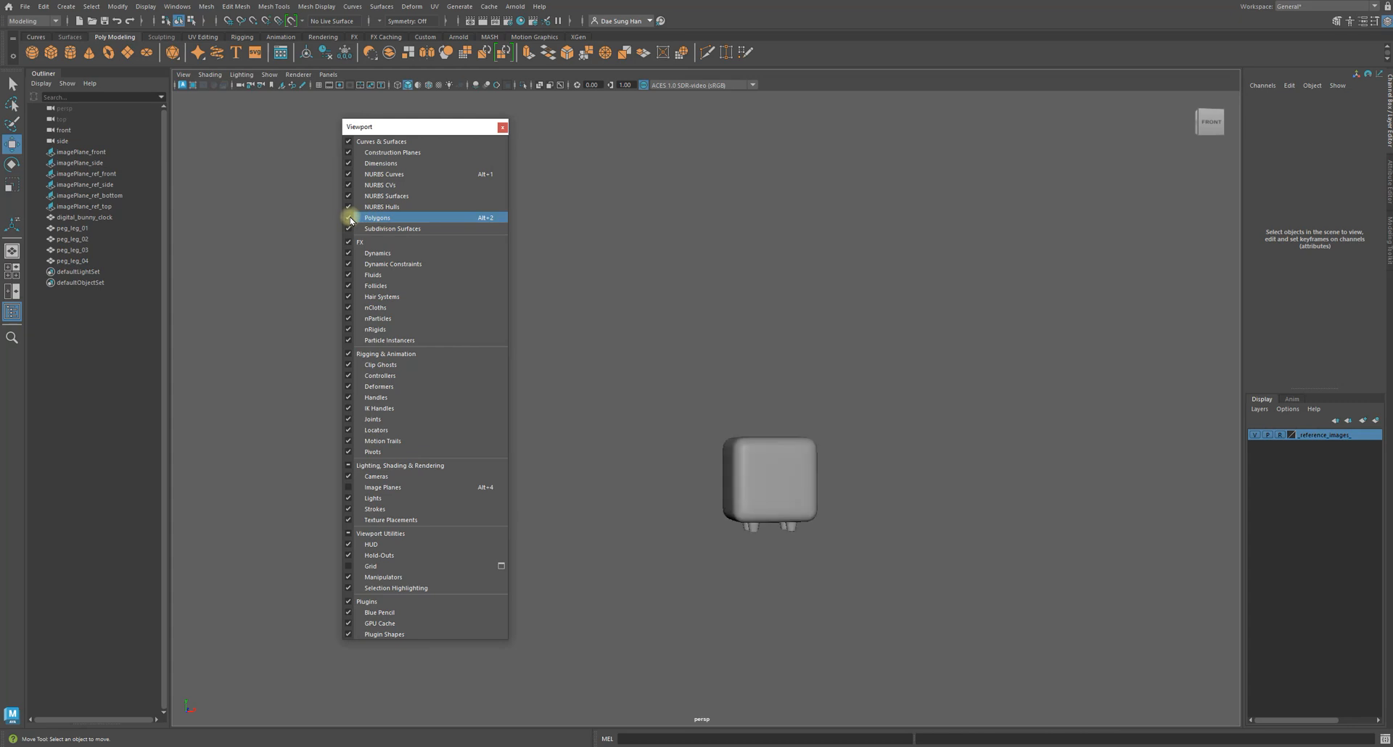
{"action": "left_click", "coordinate": [346, 217]}
{"action": "left_click", "coordinate": [345, 217]}
{"action": "left_click", "coordinate": [345, 218]}
{"action": "left_click", "coordinate": [346, 218]}
{"action": "left_click", "coordinate": [345, 217]}
{"action": "left_click", "coordinate": [345, 218]}
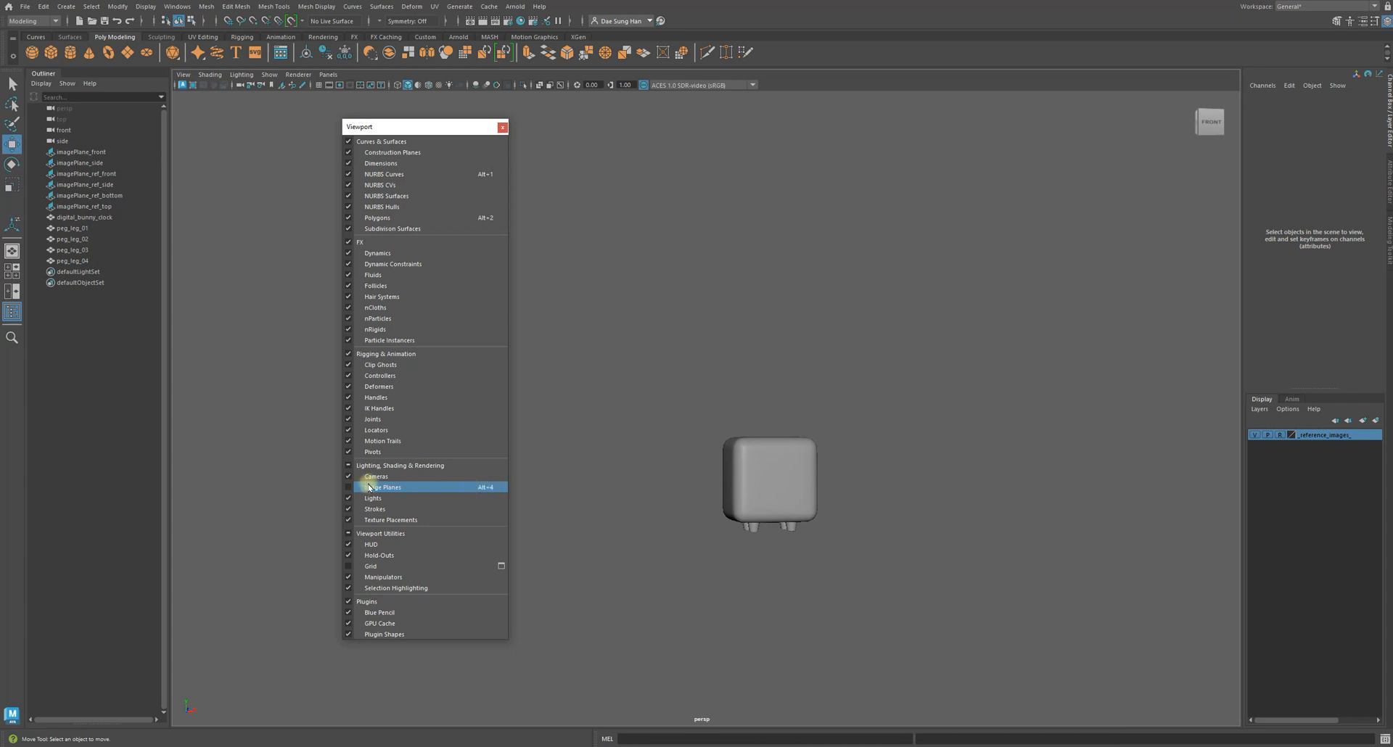
- Enable the display of Image Planes and the wireframe overlay in the perspective view
{"action": "left_click", "coordinate": [348, 488]}
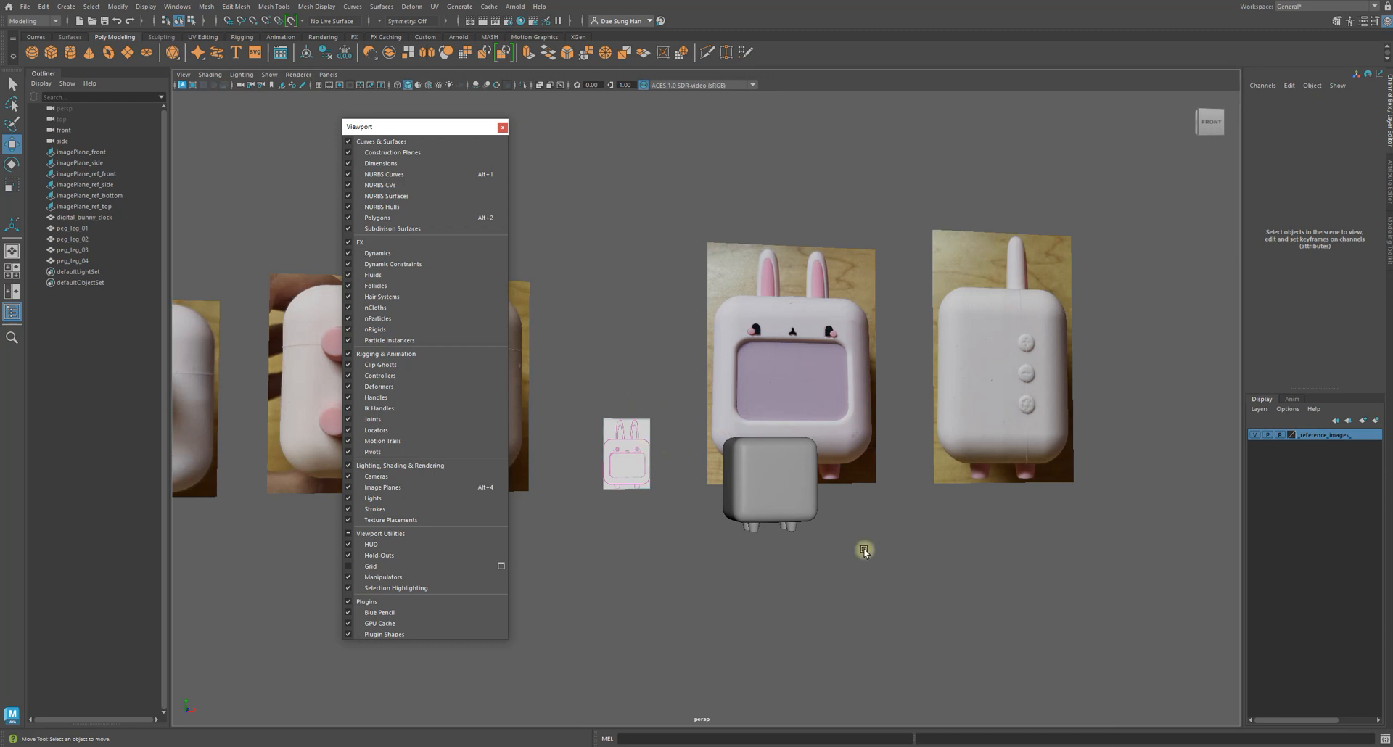
{"action": "key", "text": "alt+5"}
{"action": "mouse_move", "coordinate": [792, 505]}
{"action": "right_mouse_down", "text": "alt"}
{"action": "mouse_move", "coordinate": [957, 568]}
{"action": "mouse_move", "coordinate": [867, 480]}
{"action": "right_mouse_up", "text": "alt"}
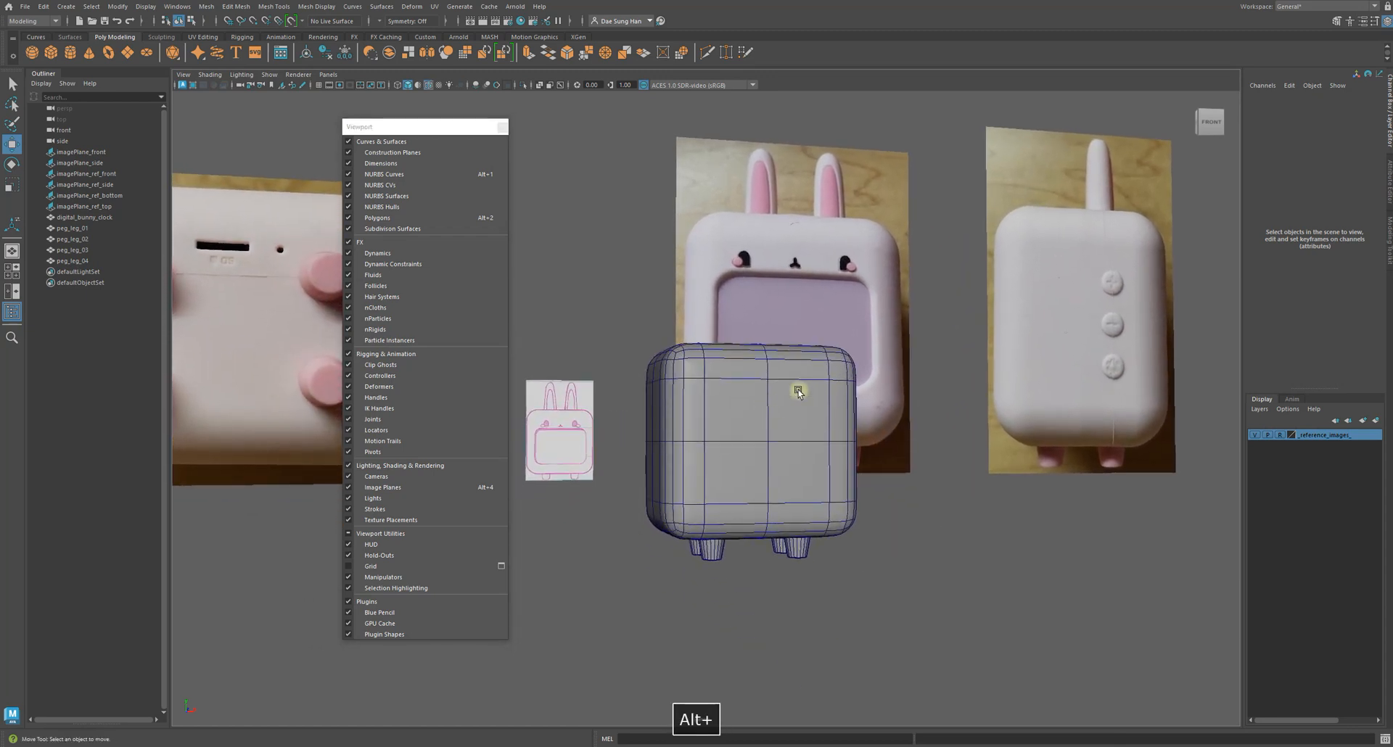
- Toggle the wireframe overlay and the image planes off and back on in the perspective view
{"action": "key", "text": "alt+5"}
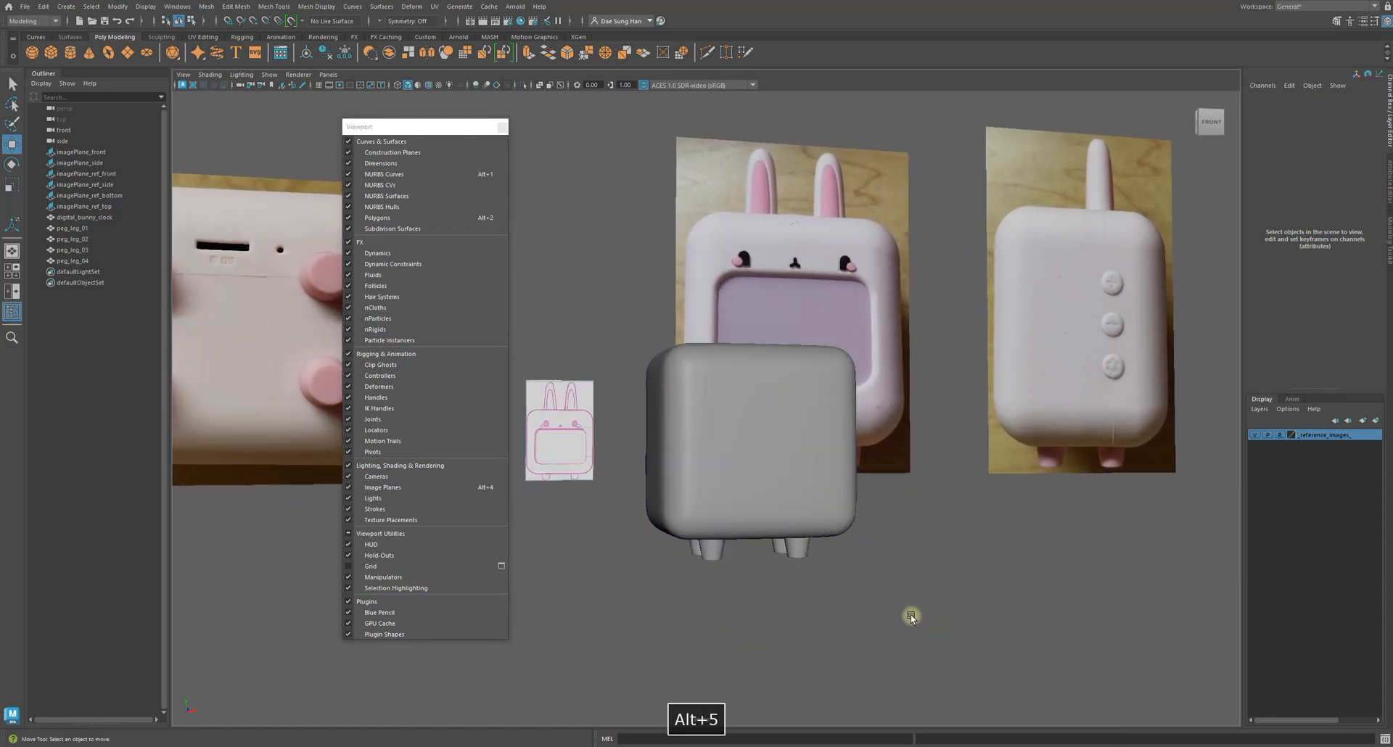
{"action": "key", "text": "alt+5"}
{"action": "key", "text": "alt+4"}
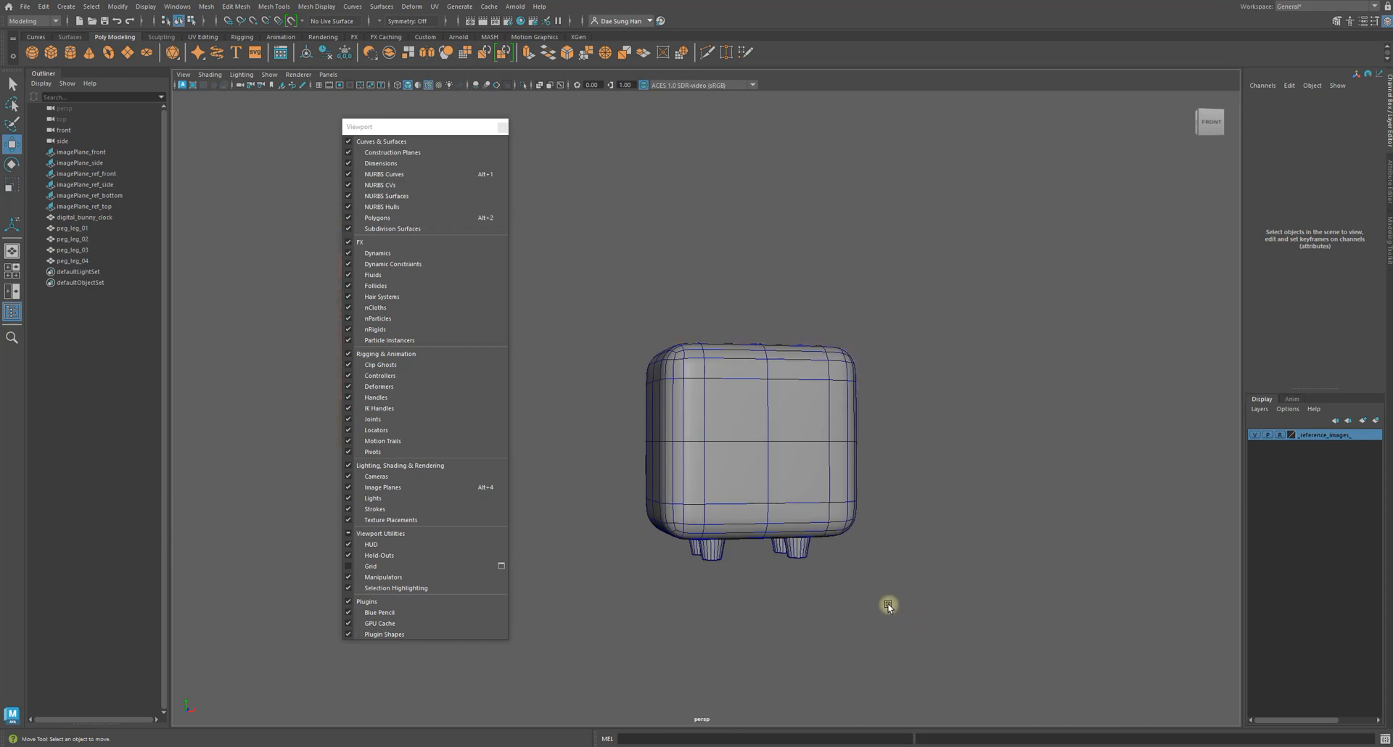
{"action": "key", "text": "alt+5"}
{"action": "key", "text": "alt+5"}
{"action": "key", "text": "alt+4"}
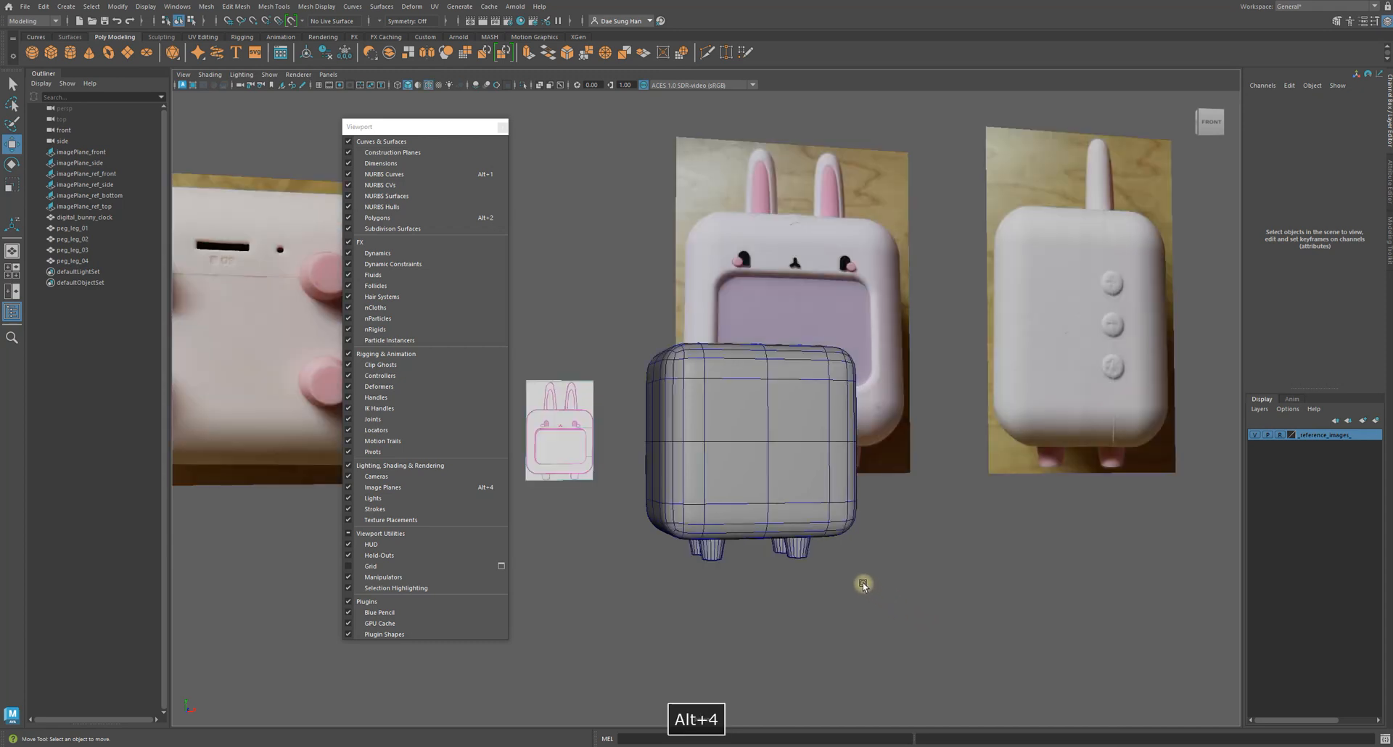